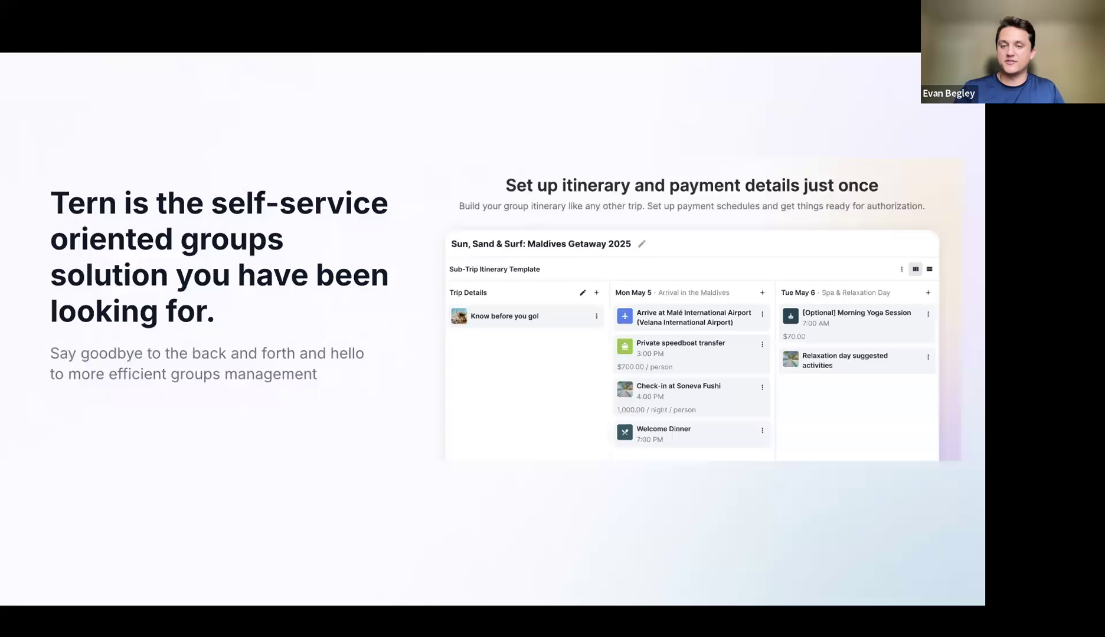
Step: Advance three slides to the Tern User Conference slide, then move to the conference page in Chrome
key(Right)
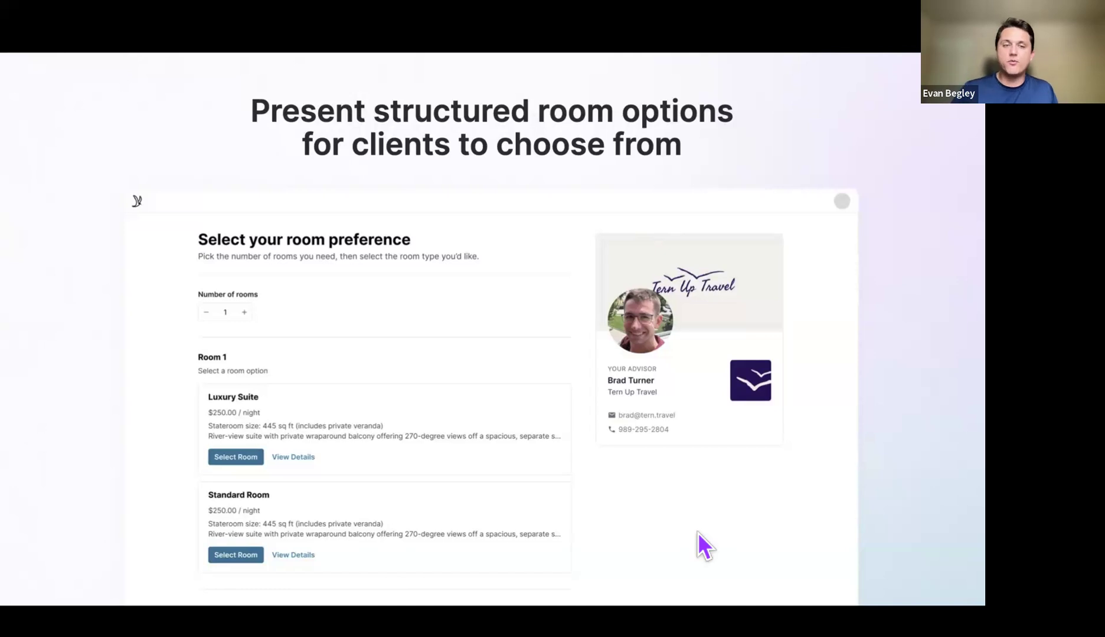
key(Right)
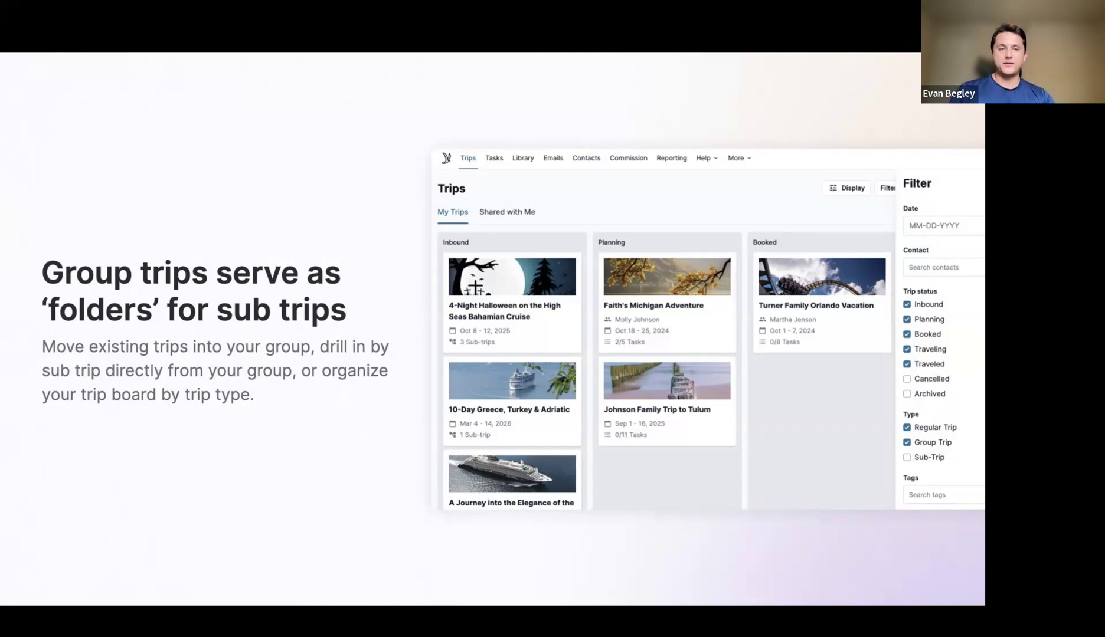
key(Right)
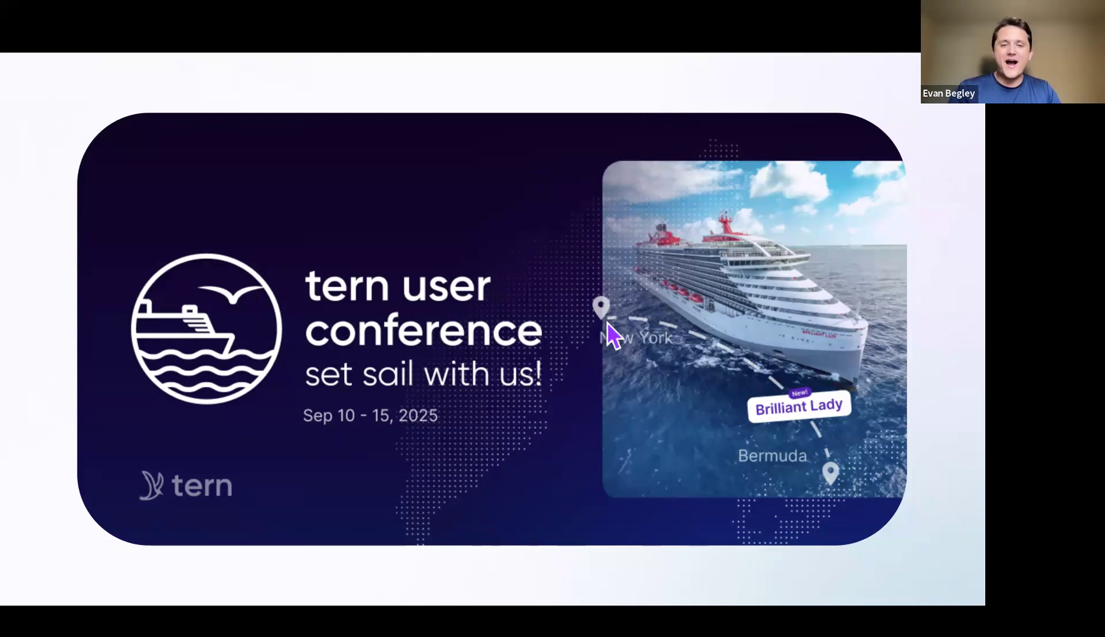
key(ctrl+Right)
key(ctrl+Right)
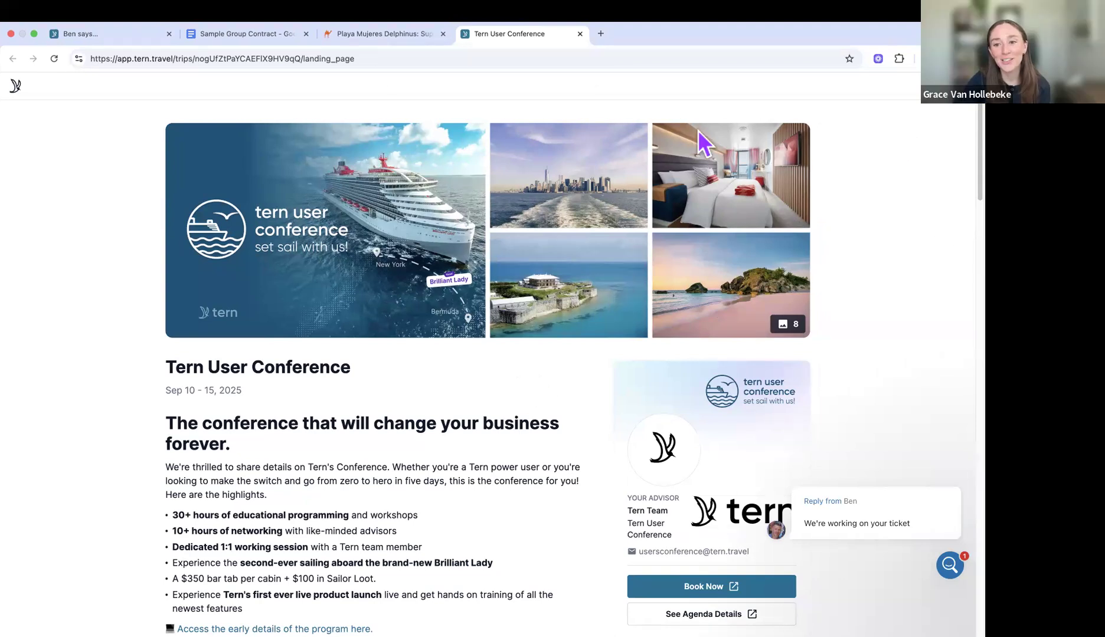
Step: Dismiss the chat notification and scroll the conference page down to the FAQs and back to the top
click(947, 460)
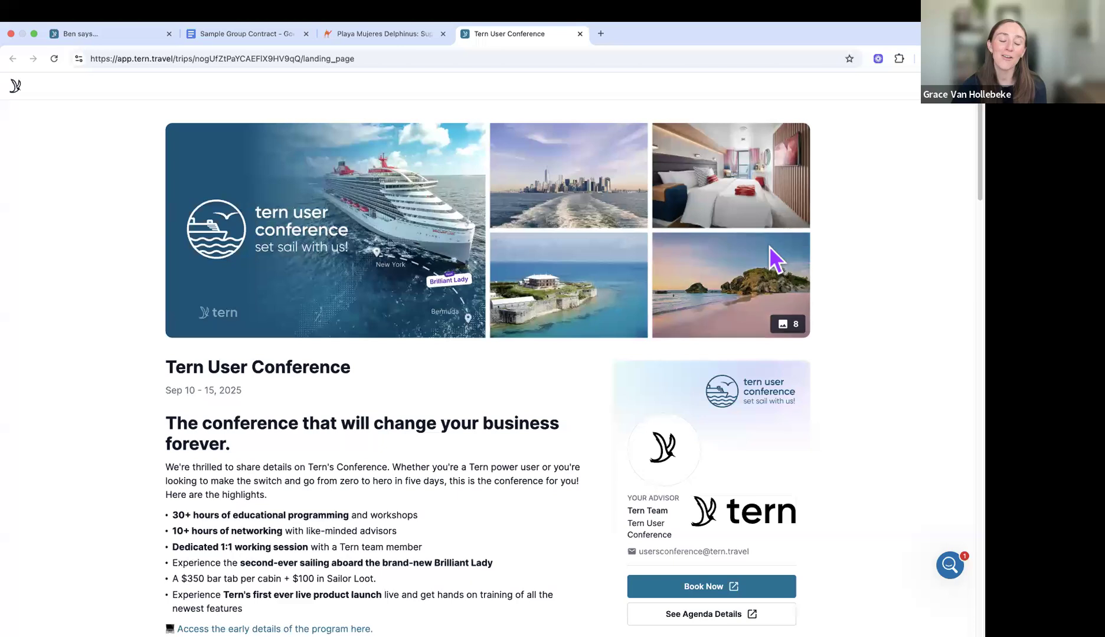
scroll(769, 247, down, 3)
scroll(769, 246, down, 1)
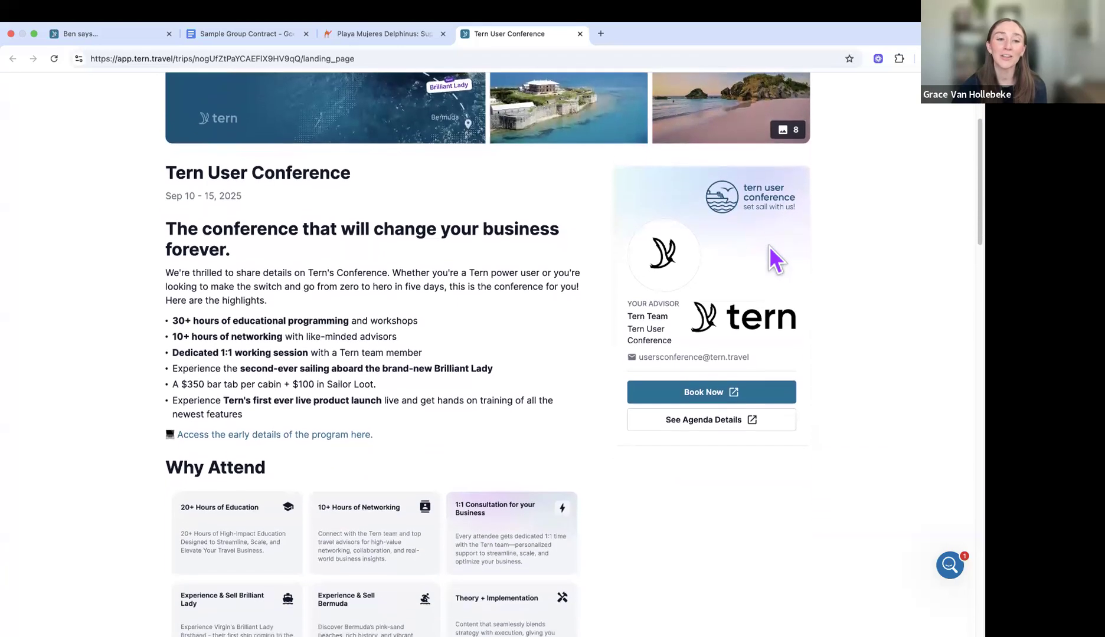
scroll(769, 247, down, 3)
scroll(770, 248, down, 4)
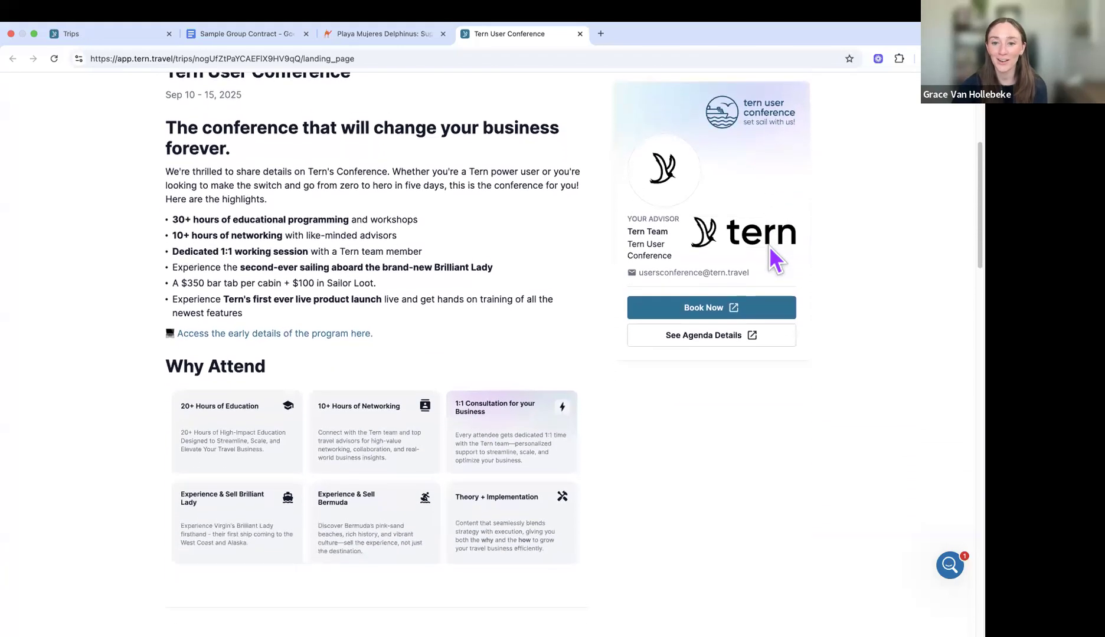
scroll(769, 246, down, 6)
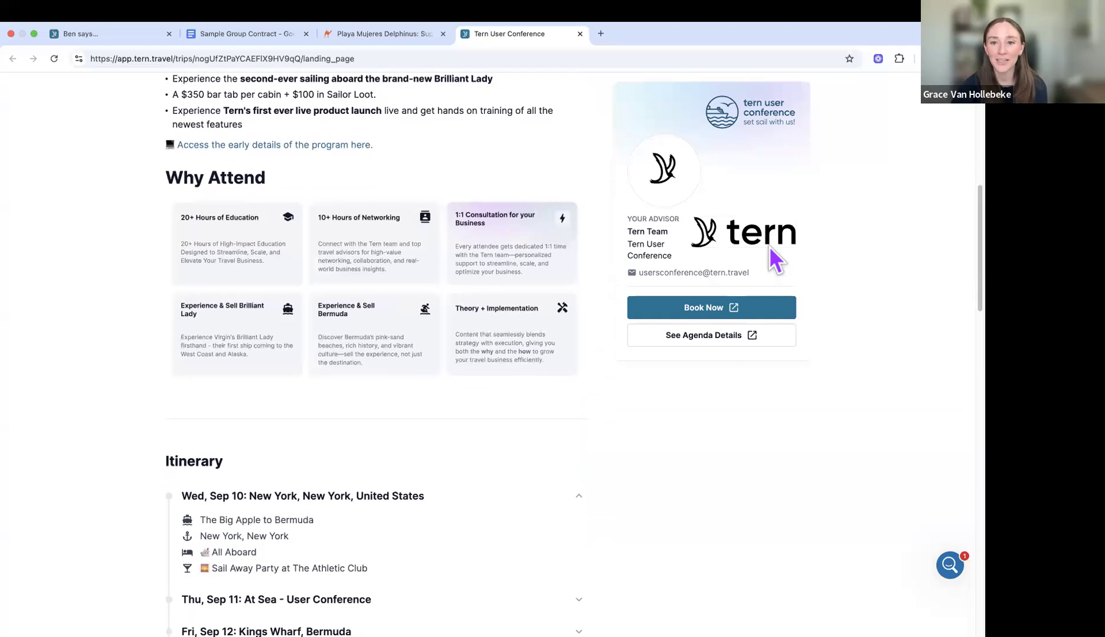
scroll(769, 246, down, 2)
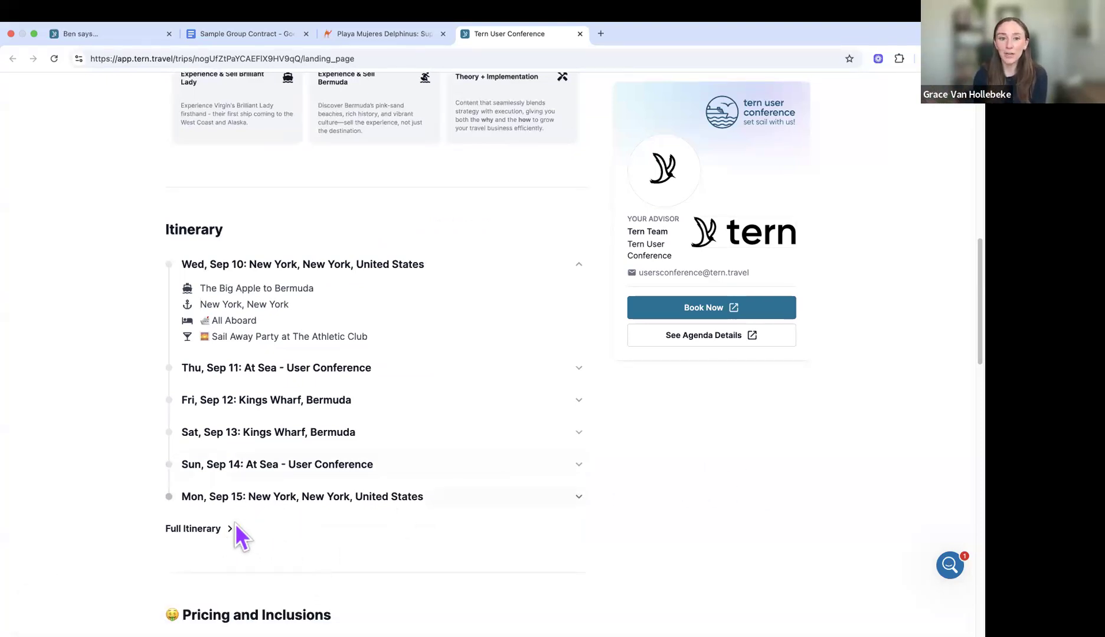
scroll(604, 463, down, 2)
scroll(605, 461, down, 8)
scroll(604, 463, down, 11)
scroll(604, 462, down, 9)
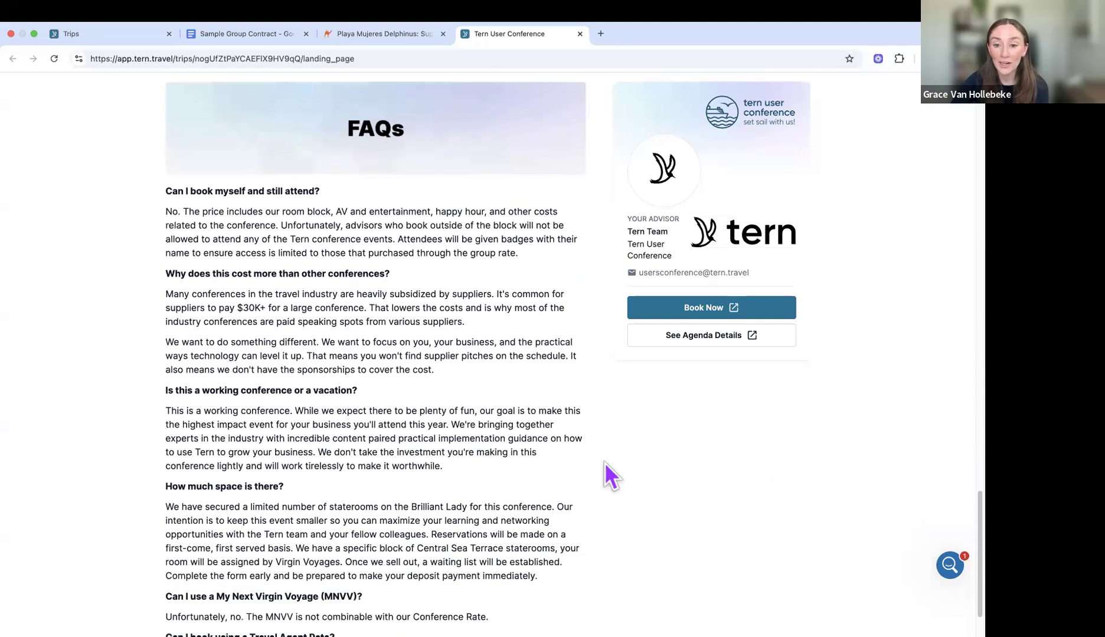
scroll(605, 462, down, 2)
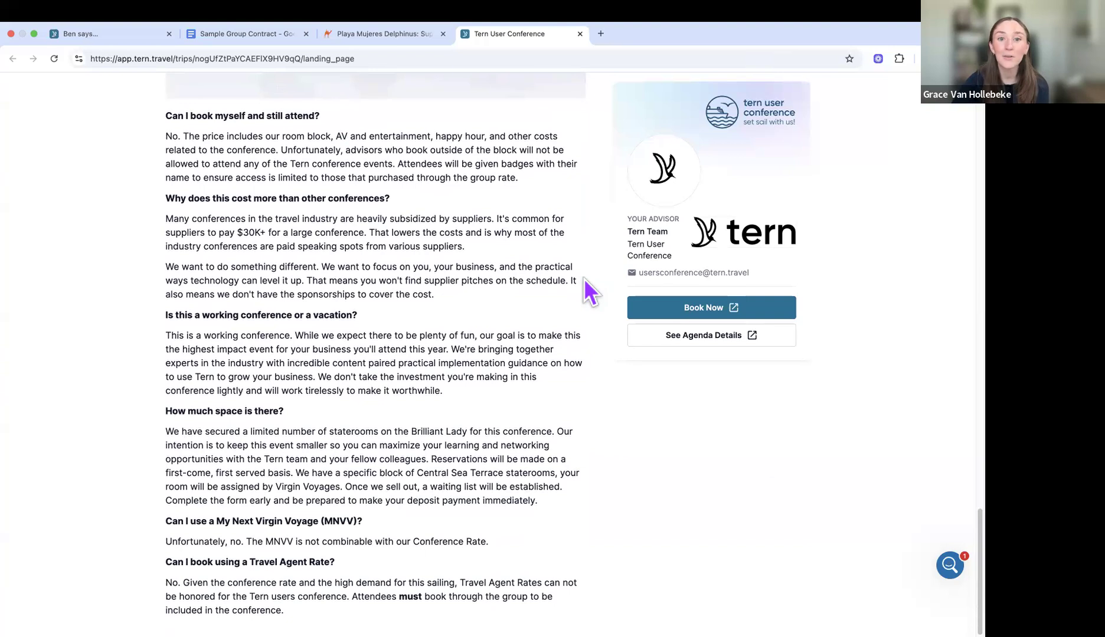
scroll(584, 280, up, 10)
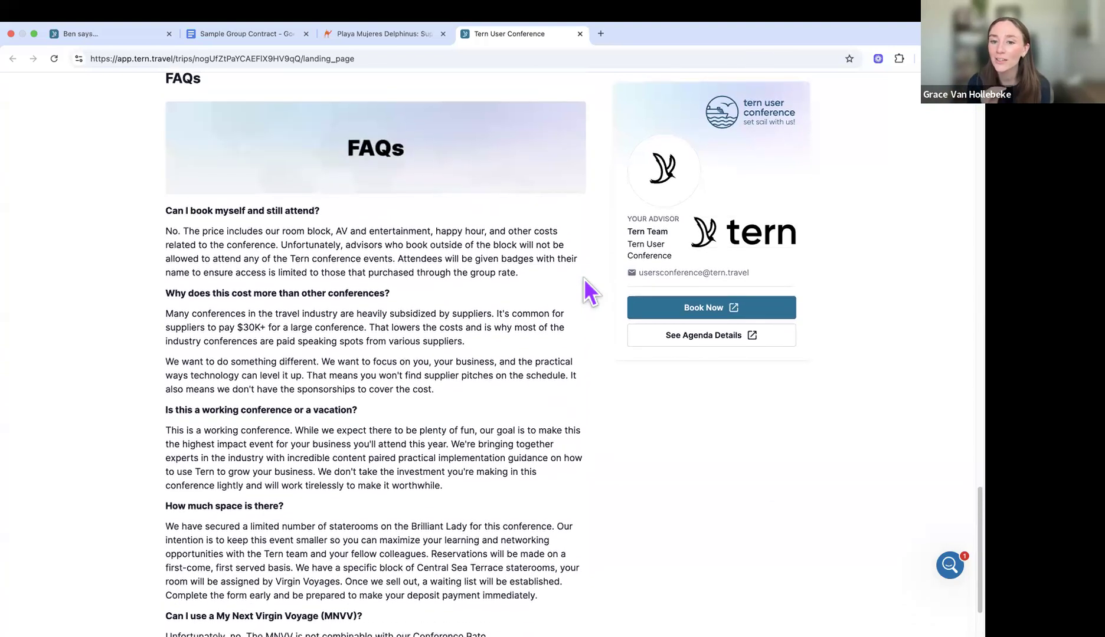
scroll(584, 279, up, 12)
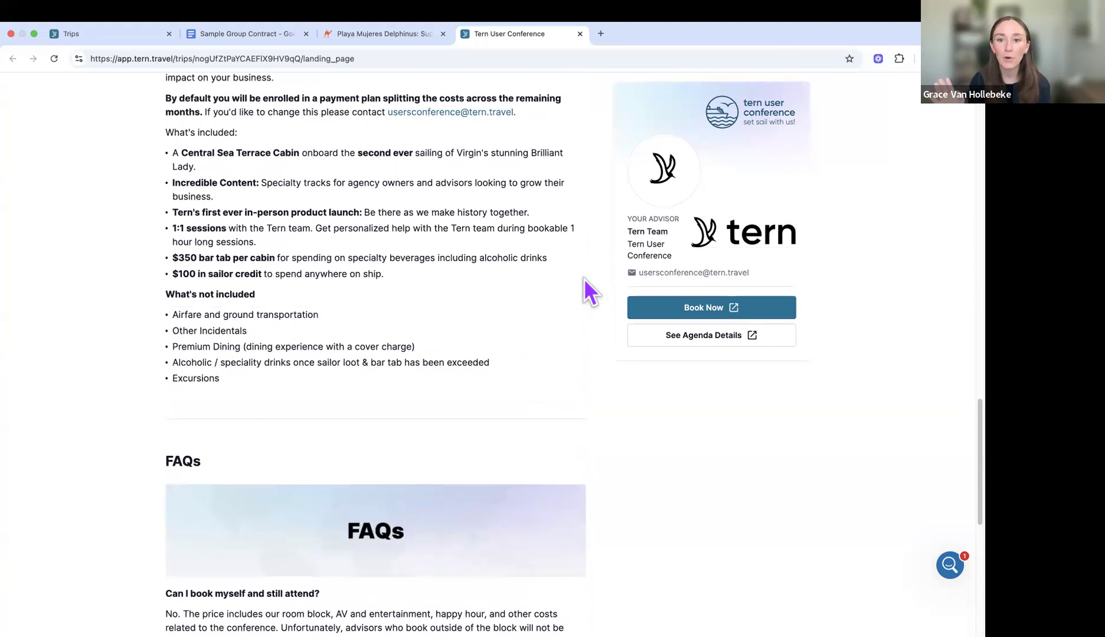
scroll(584, 279, up, 8)
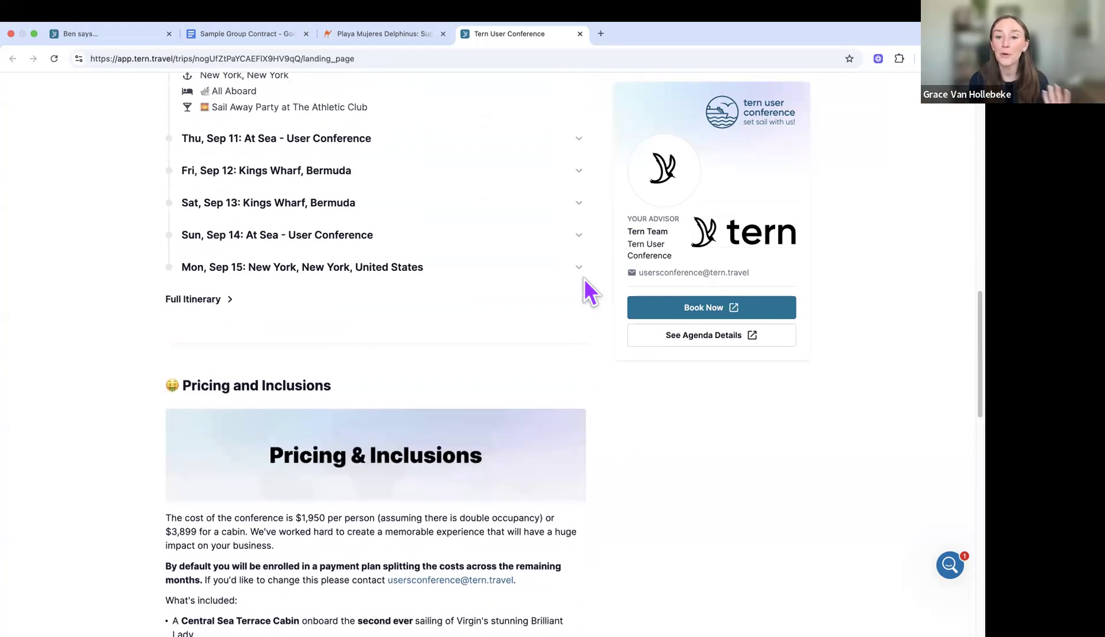
scroll(584, 279, up, 5)
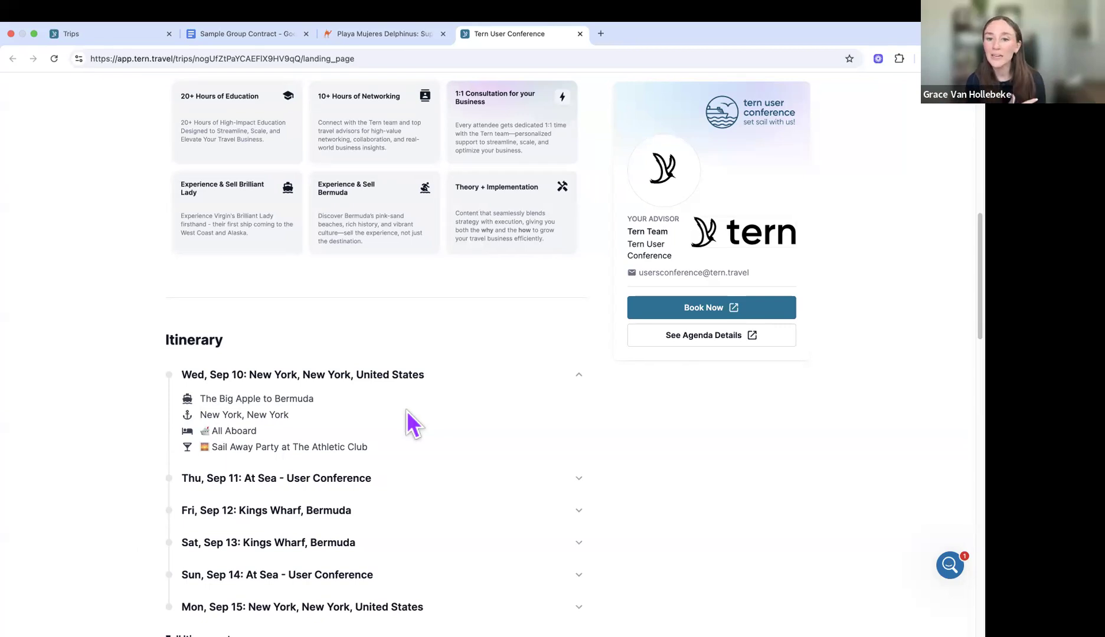
scroll(407, 411, up, 4)
scroll(407, 411, up, 1)
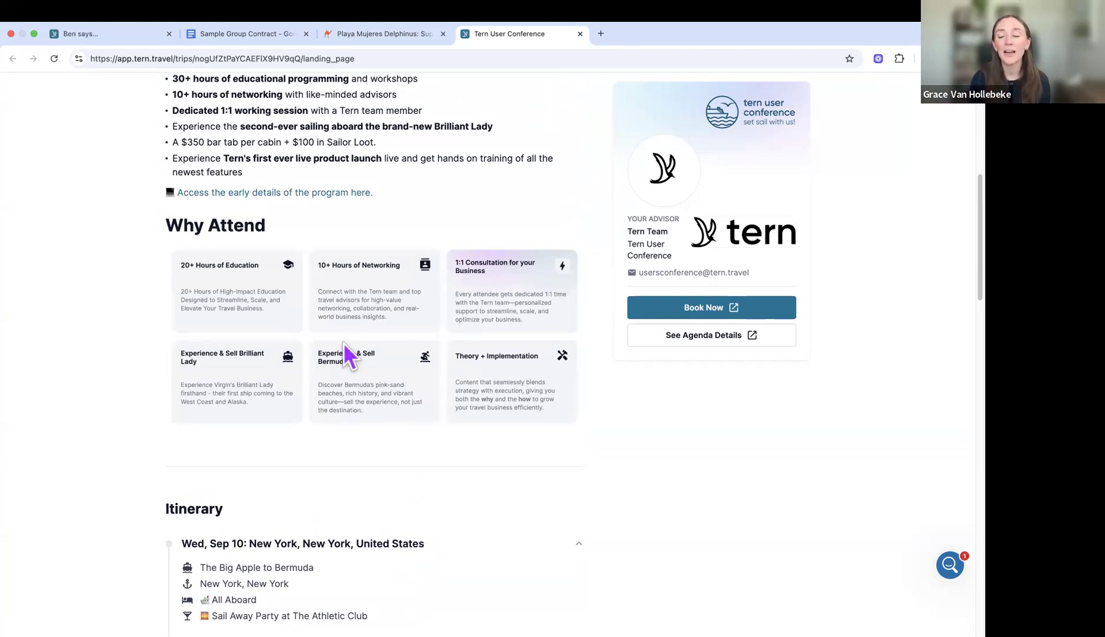
scroll(344, 345, up, 5)
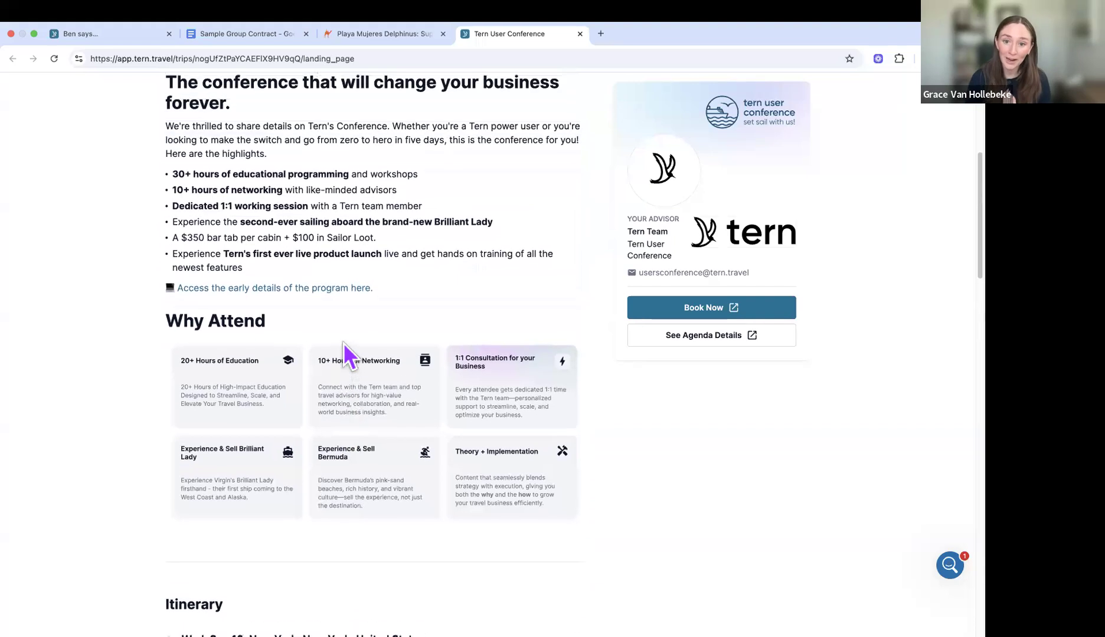
scroll(344, 345, up, 2)
scroll(344, 347, up, 5)
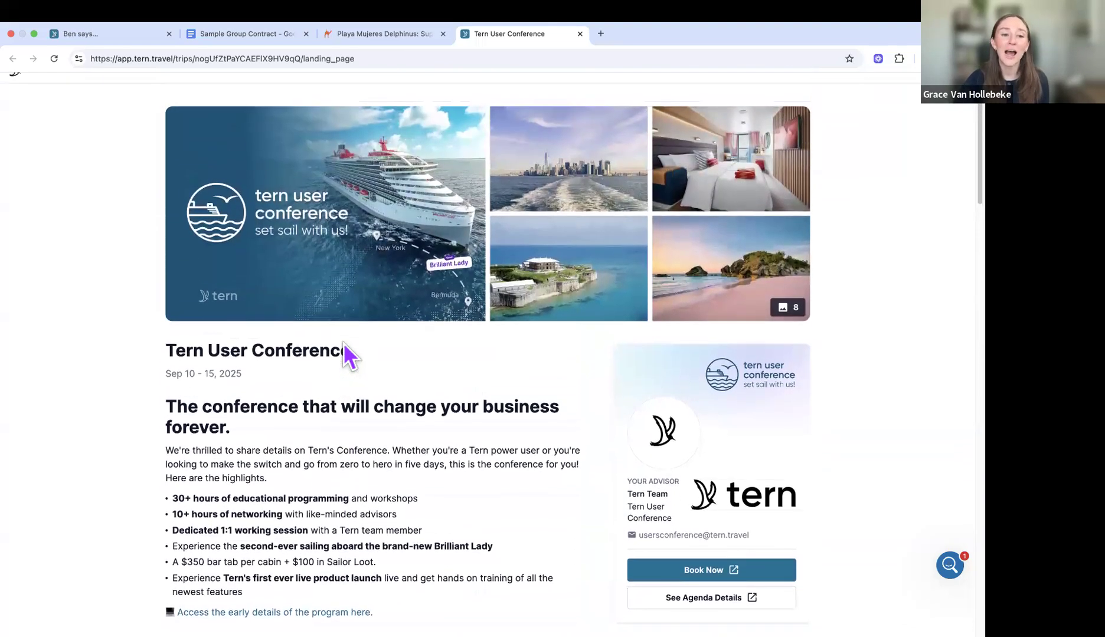
scroll(344, 343, up, 1)
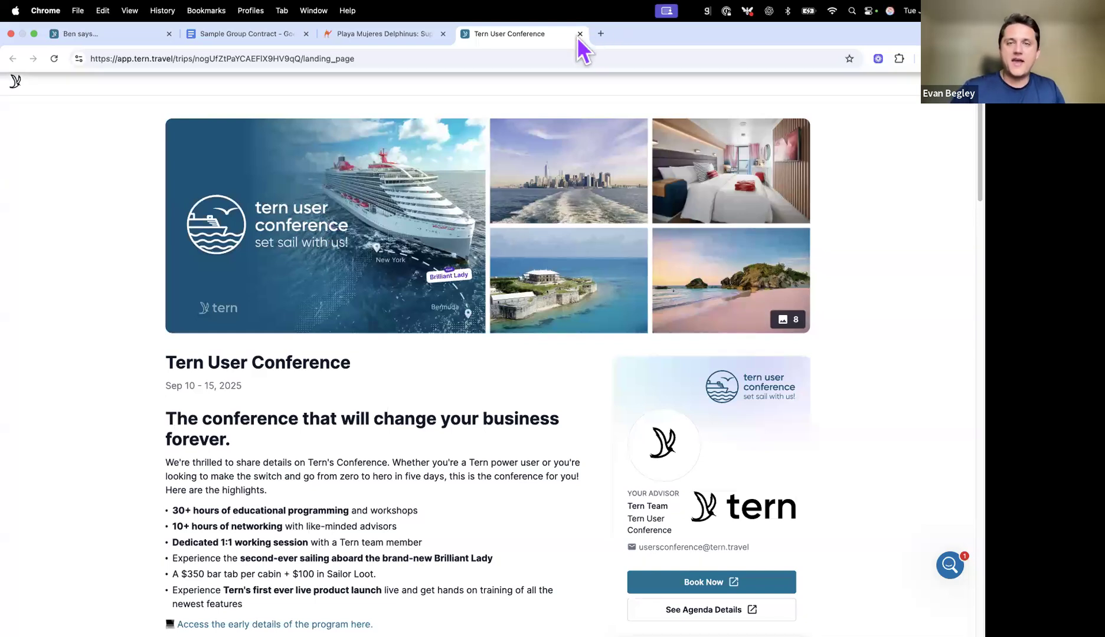
Step: Start a new trip from the trips board named 'Walsh Wedding' with type Group Trip
key(super+w)
click(128, 35)
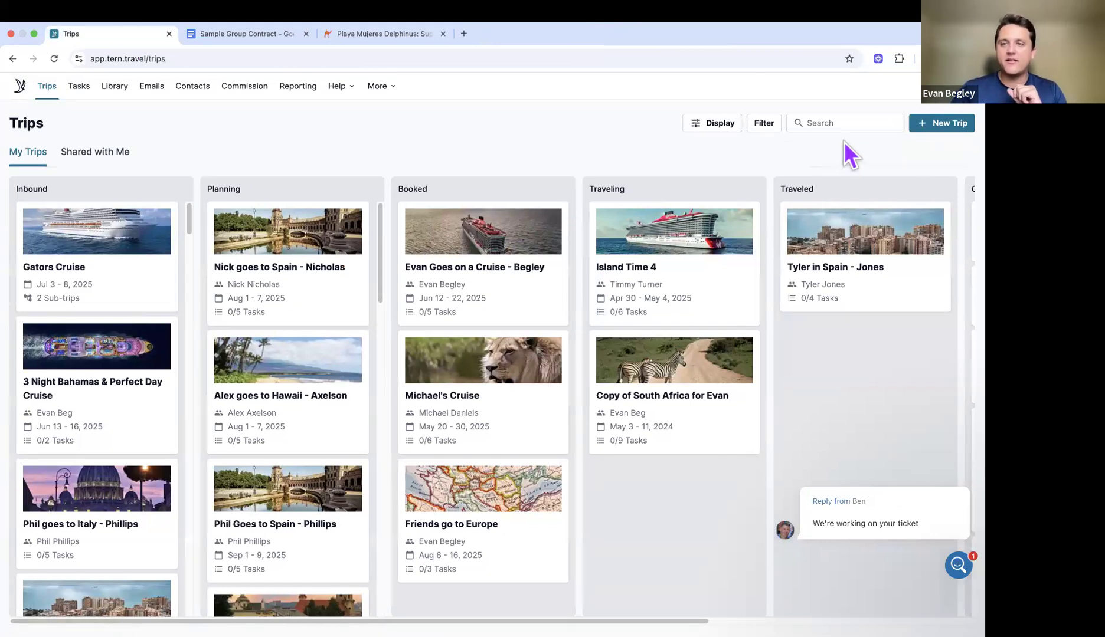
click(944, 131)
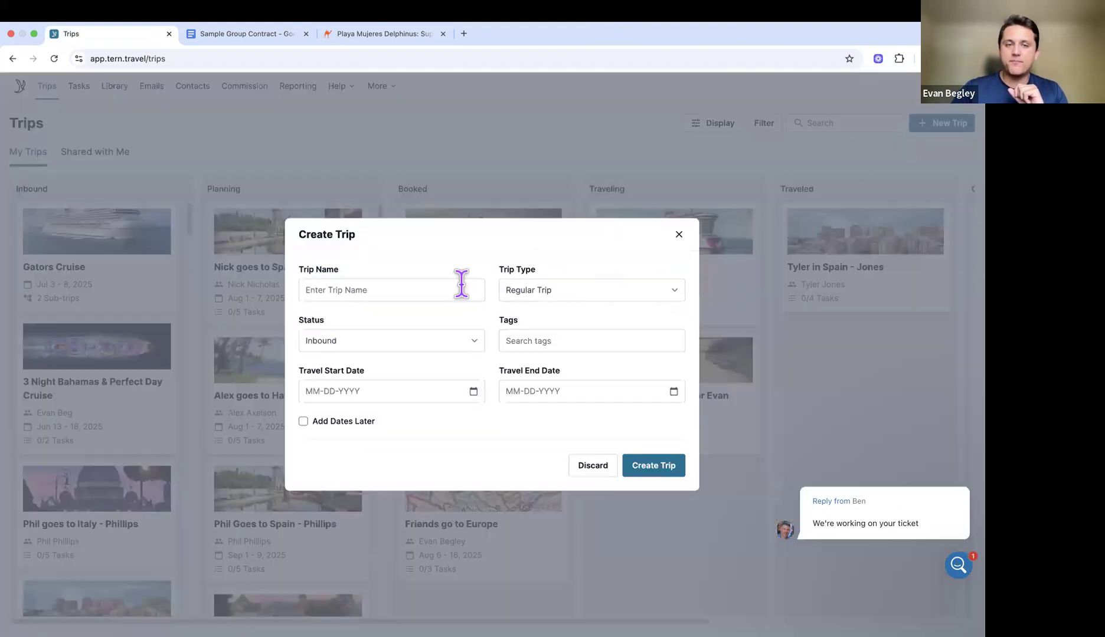
click(453, 289)
text(W)
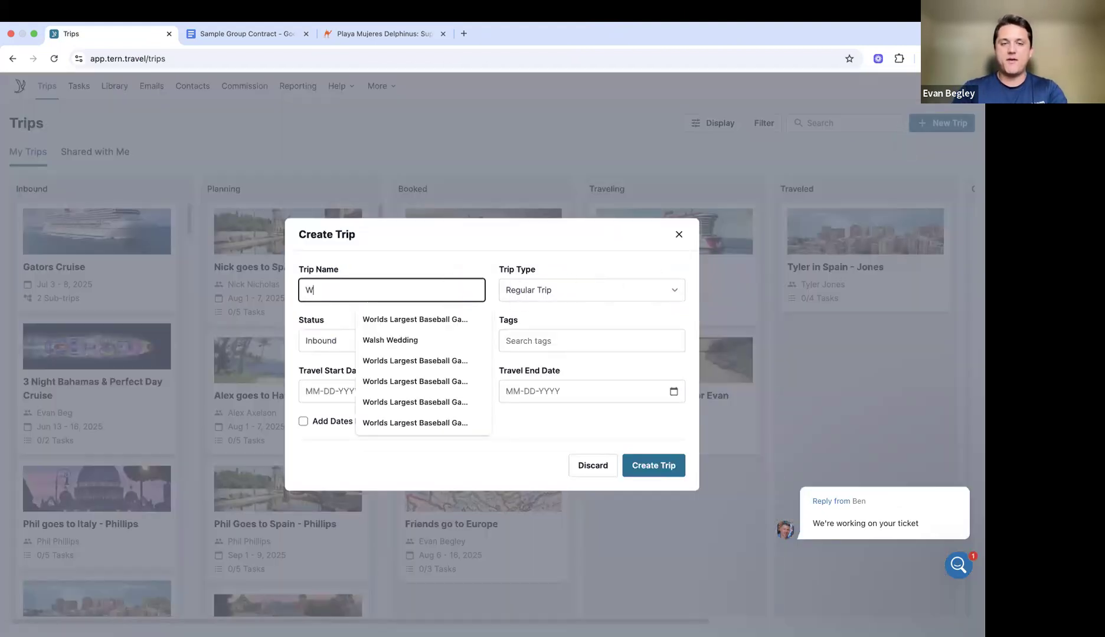
text(alsh Wedding)
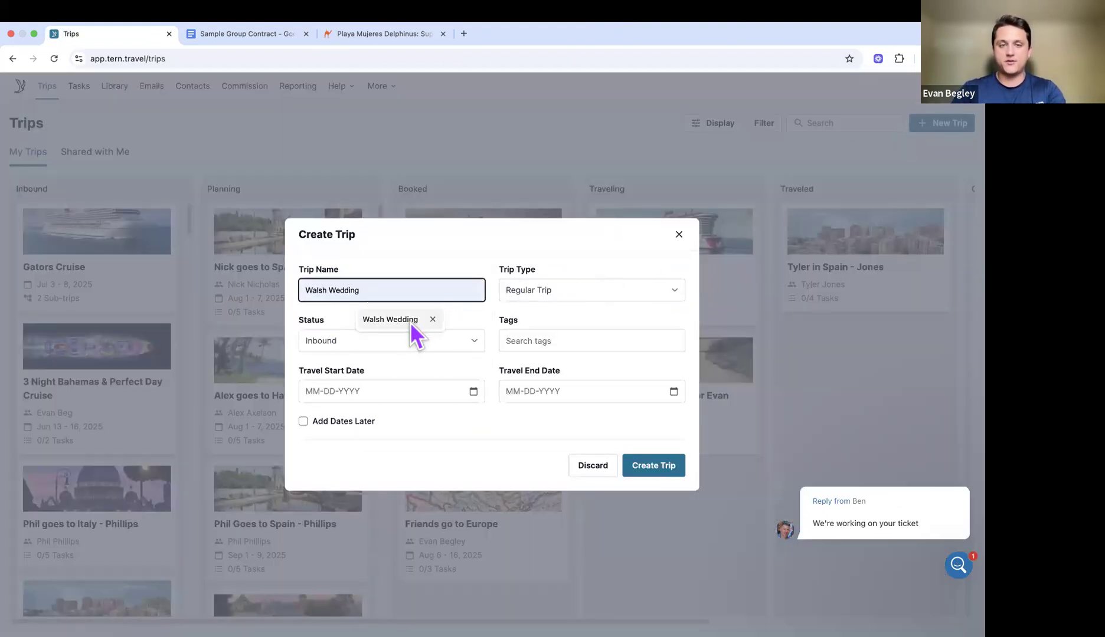
click(411, 322)
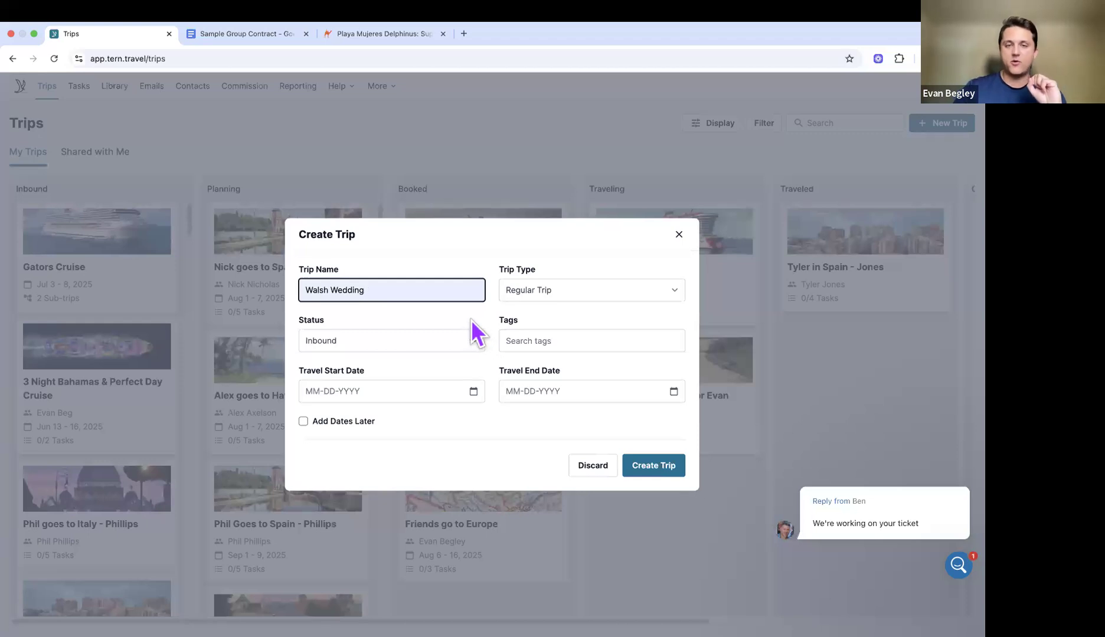
click(419, 312)
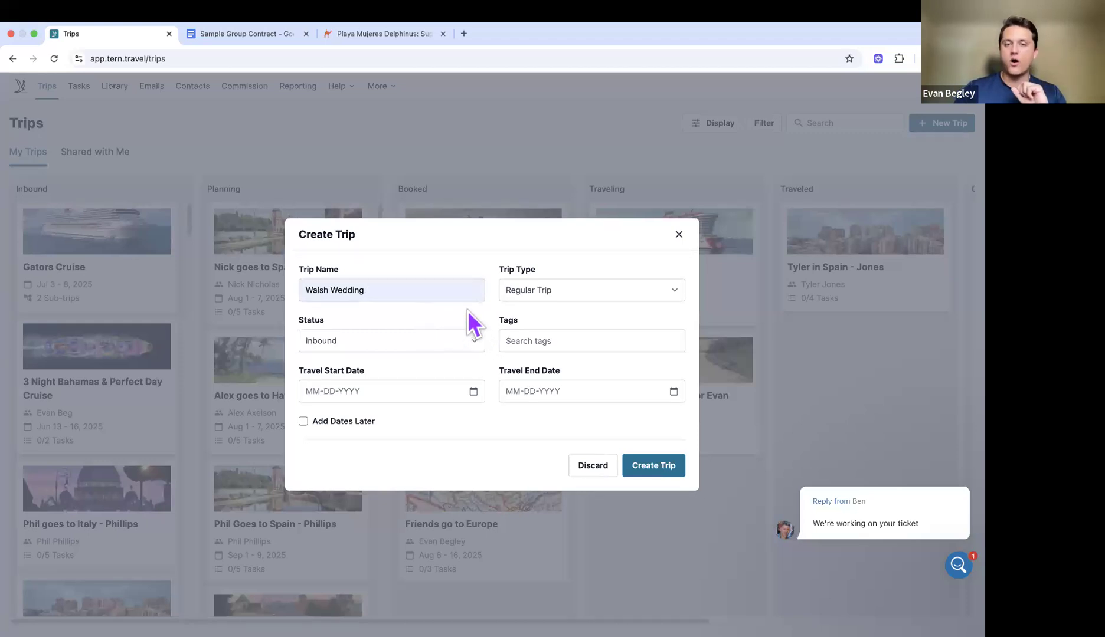
click(526, 291)
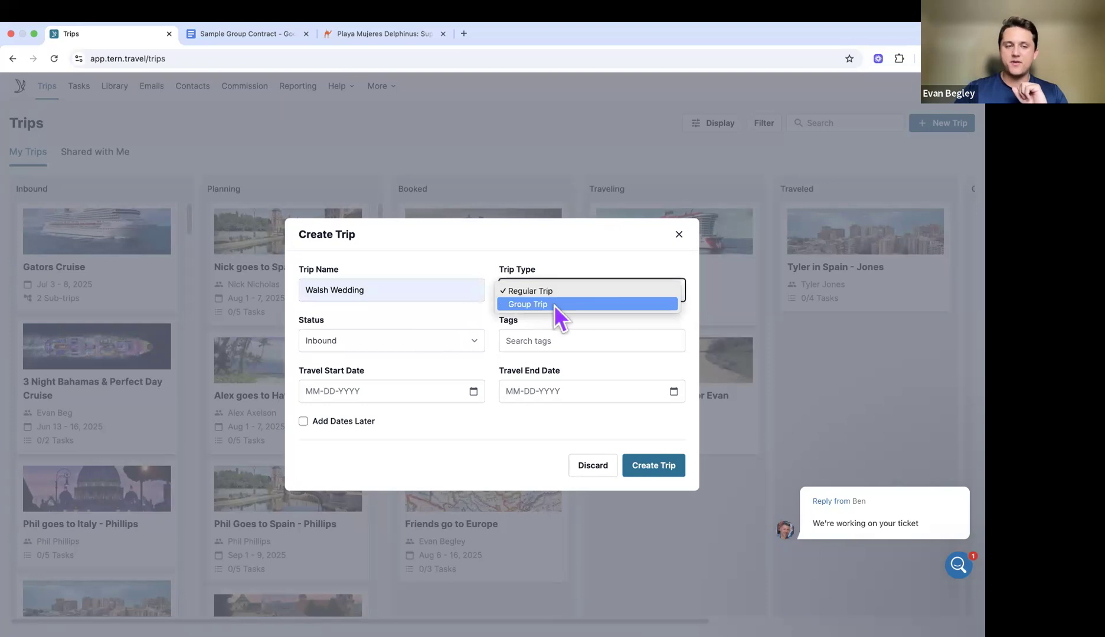
click(553, 305)
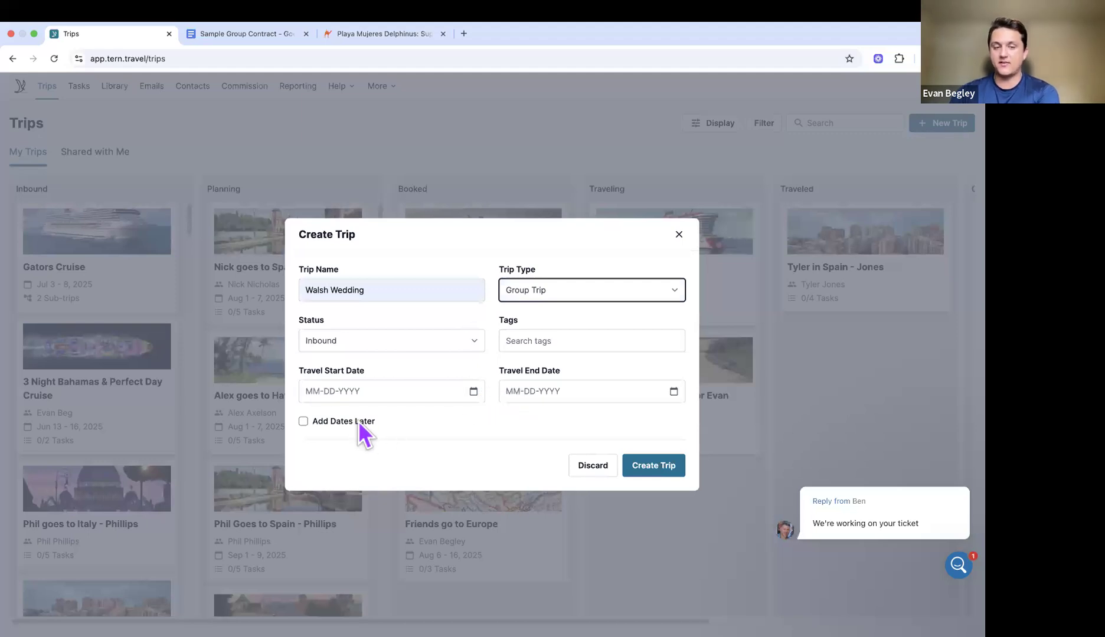
Step: Set travel dates 08-31-2026 to 09-06-2026 and create the trip
click(474, 392)
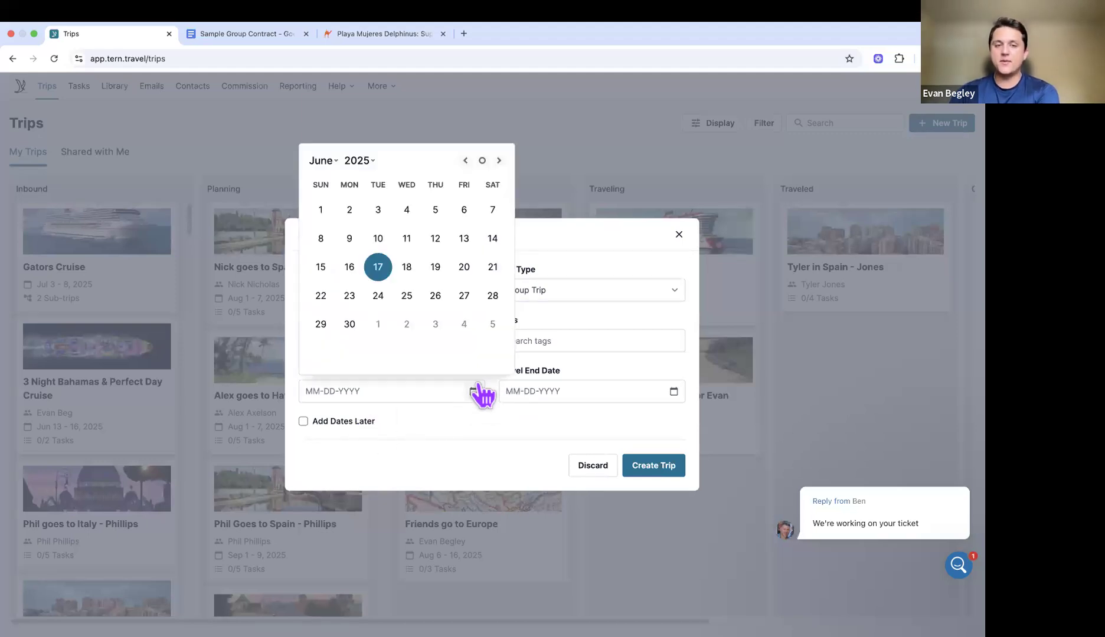
click(499, 161)
click(499, 160)
click(499, 160)
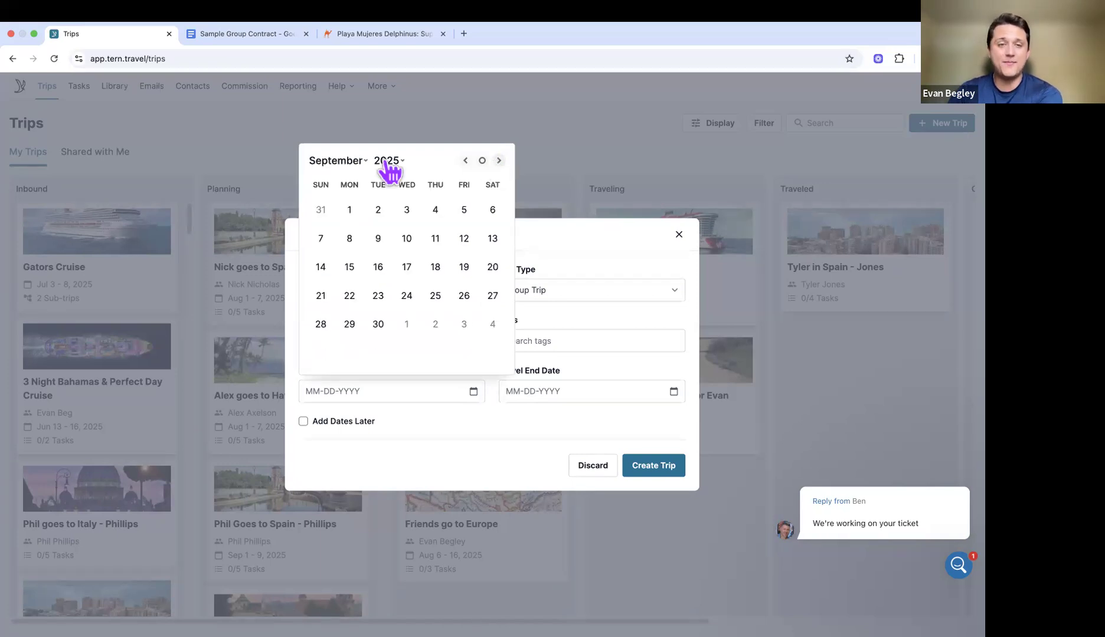
click(387, 162)
key(Escape)
key(Down)
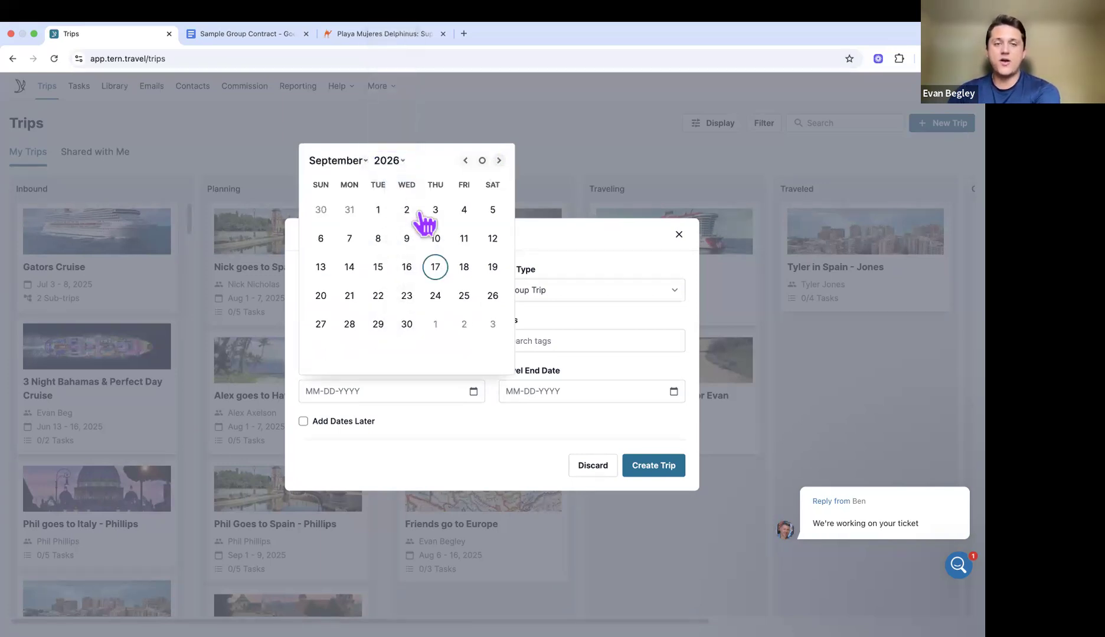
click(380, 212)
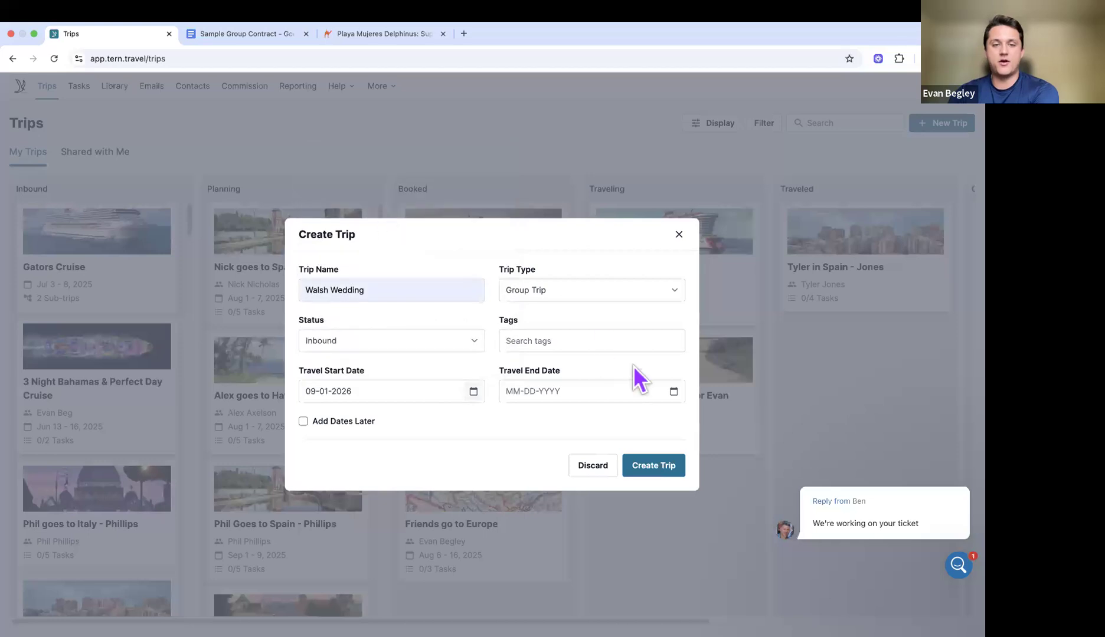
click(673, 391)
click(522, 238)
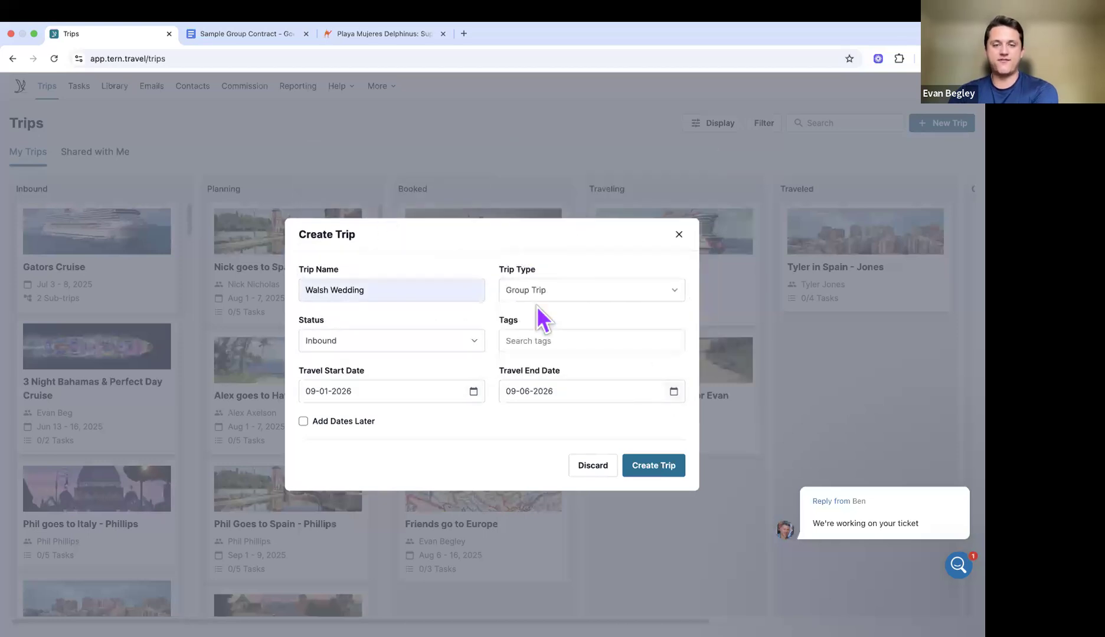
click(473, 391)
click(350, 211)
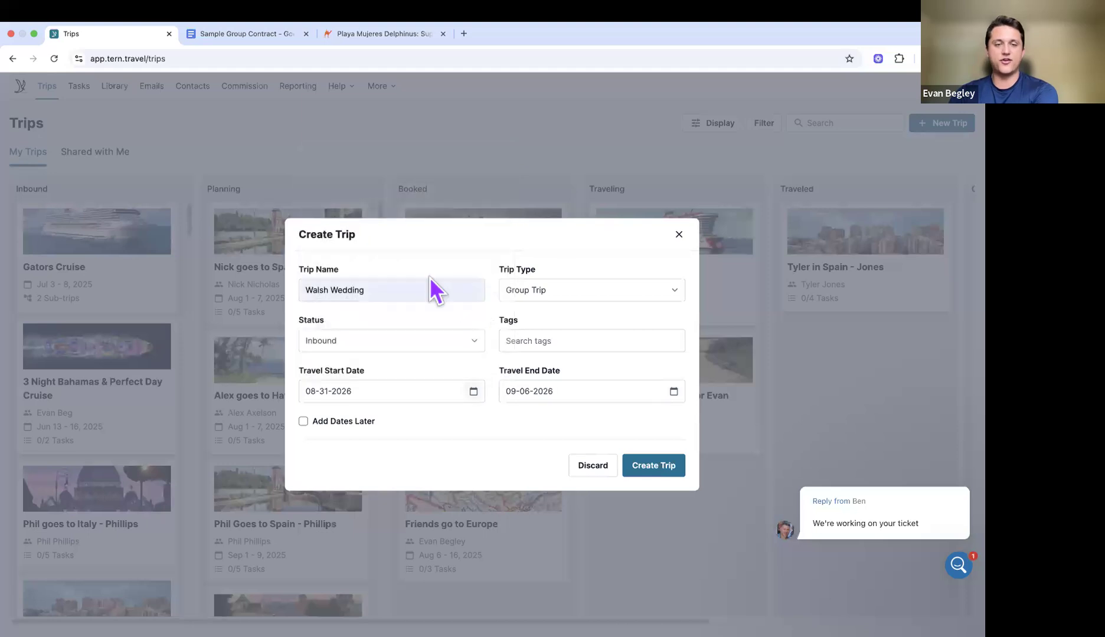
click(570, 395)
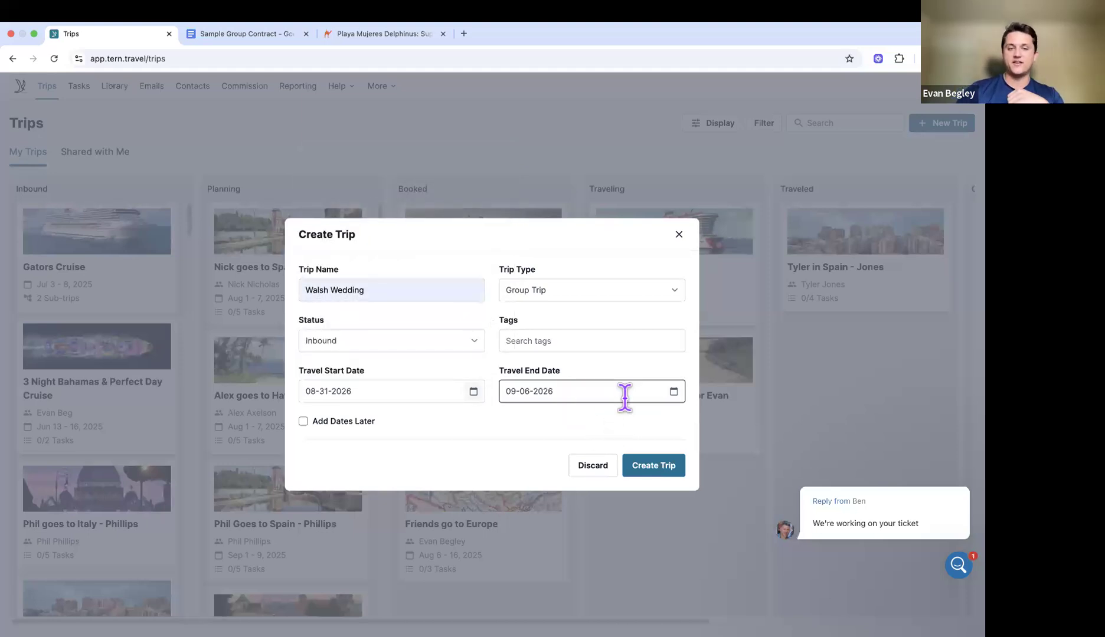
click(653, 469)
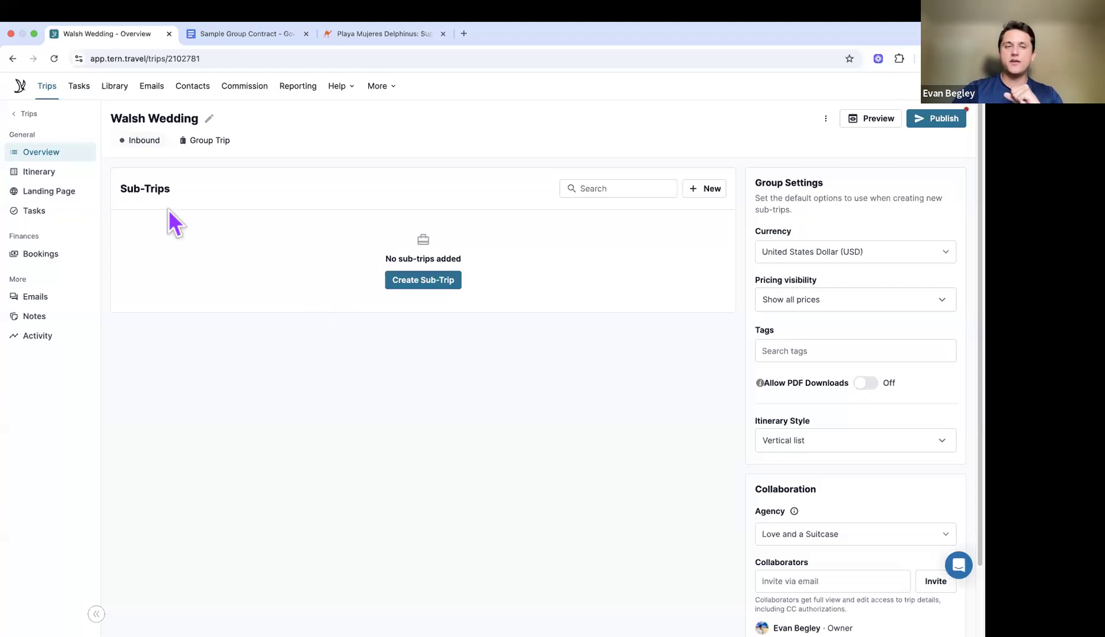
Step: In the trip's itinerary, drag a Lodging component onto Mon, Aug 31
click(77, 172)
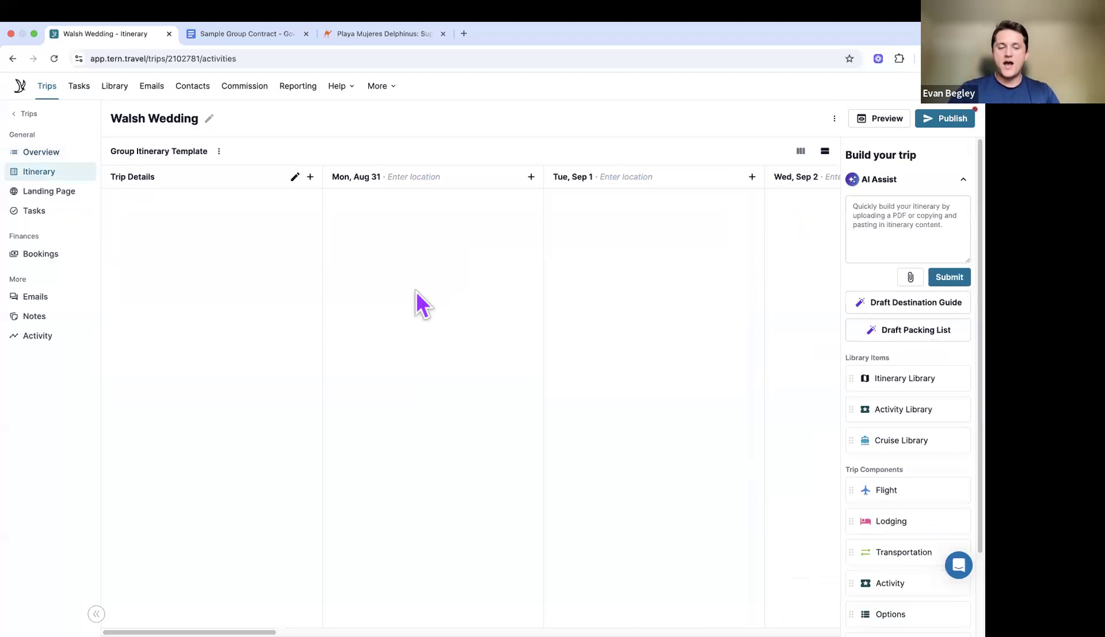
scroll(898, 372, down, 3)
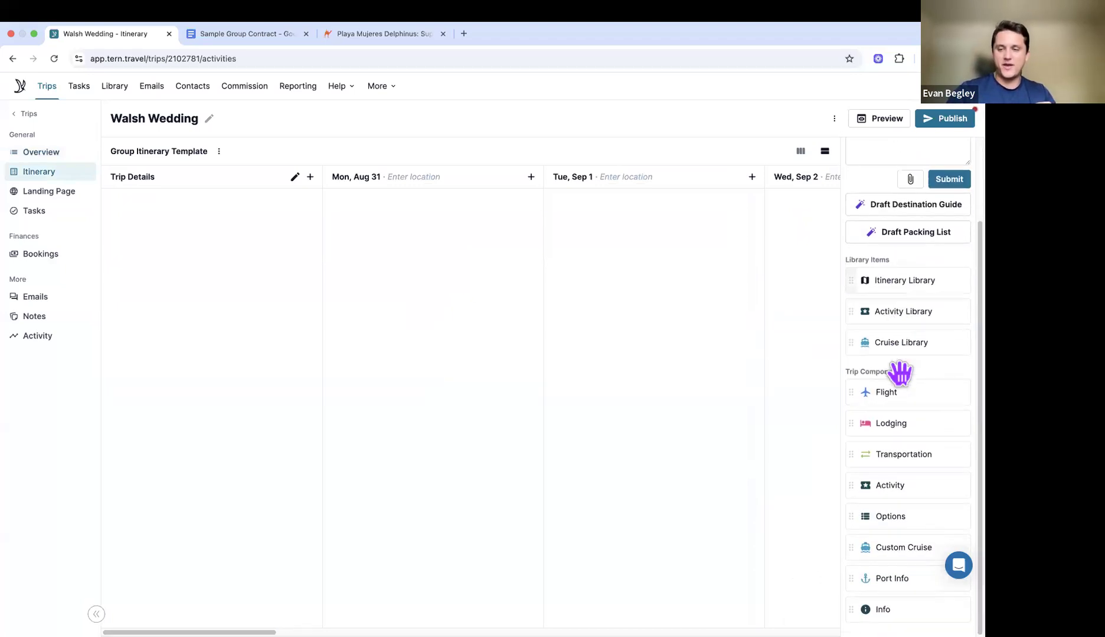
scroll(903, 354, up, 1)
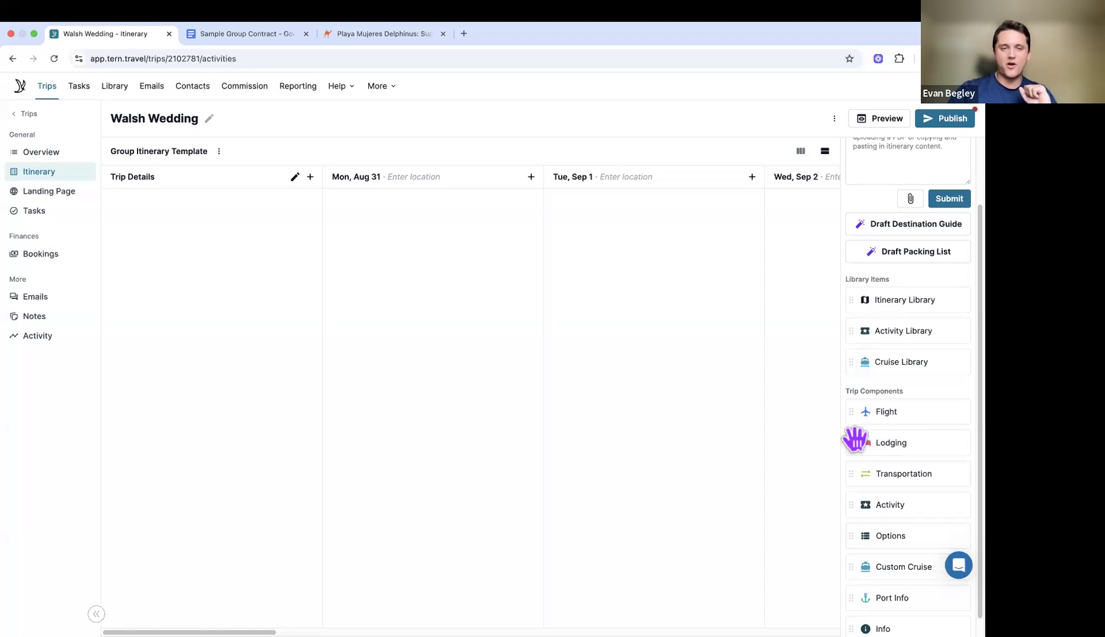
drag(854, 440, 483, 382)
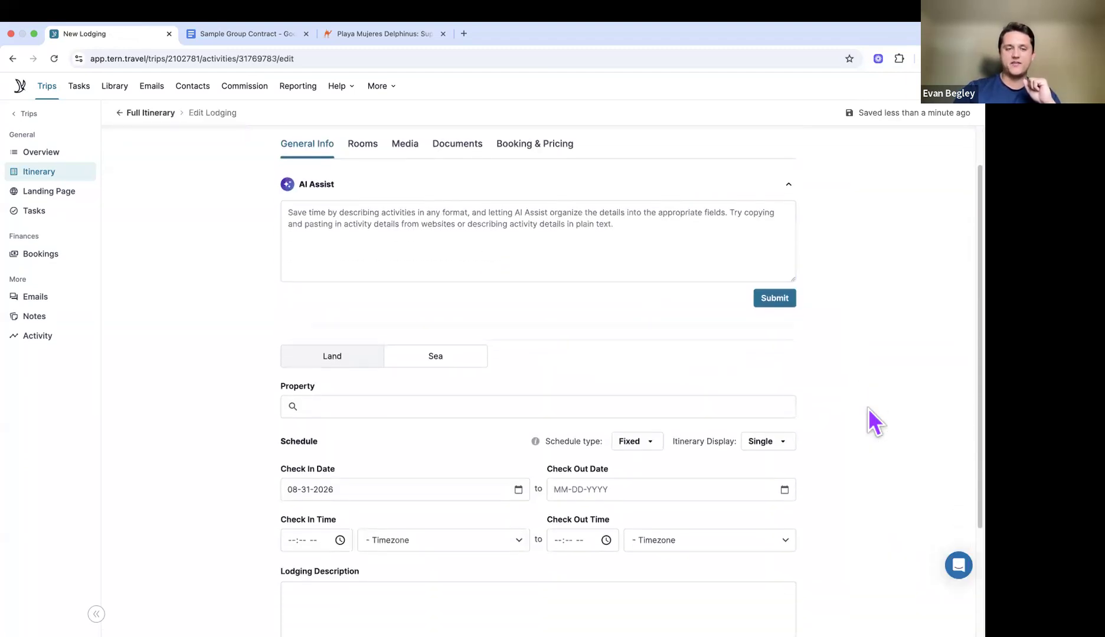
Step: Search the lodging property for 'ava can', choose AVA Resort Cancun, and review the stay details
click(710, 442)
scroll(710, 442, down, 1)
text(ava can)
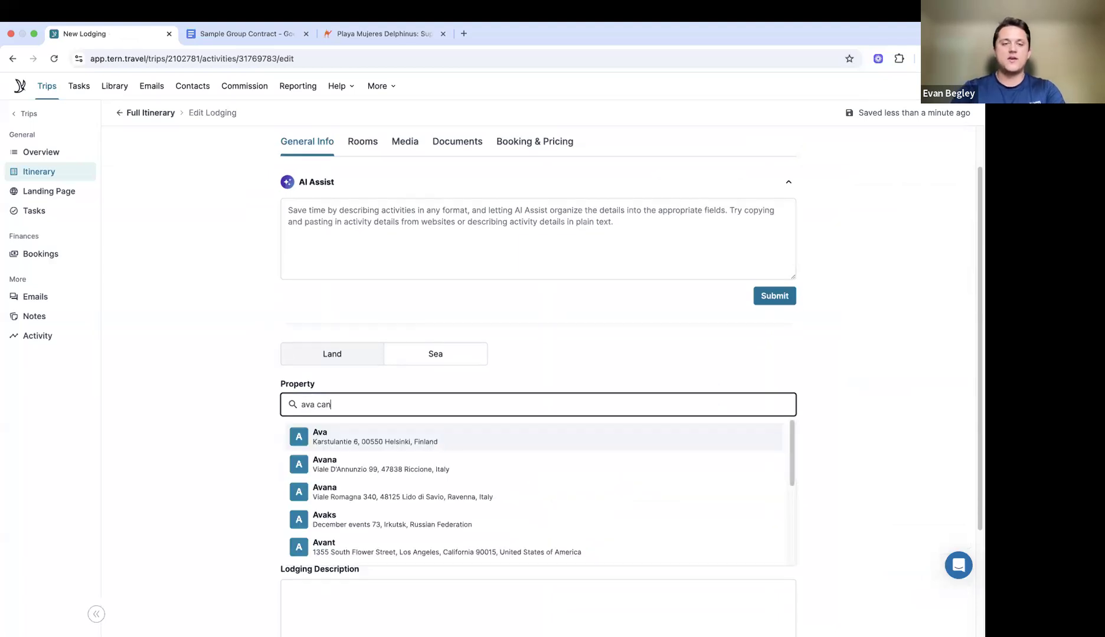
click(585, 449)
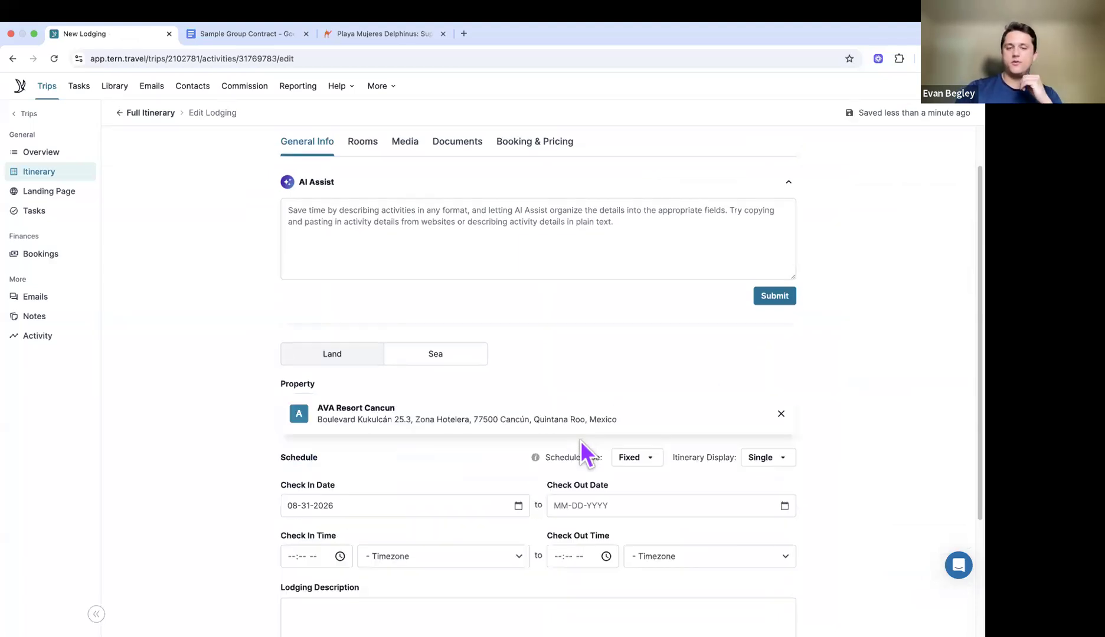
scroll(566, 370, down, 6)
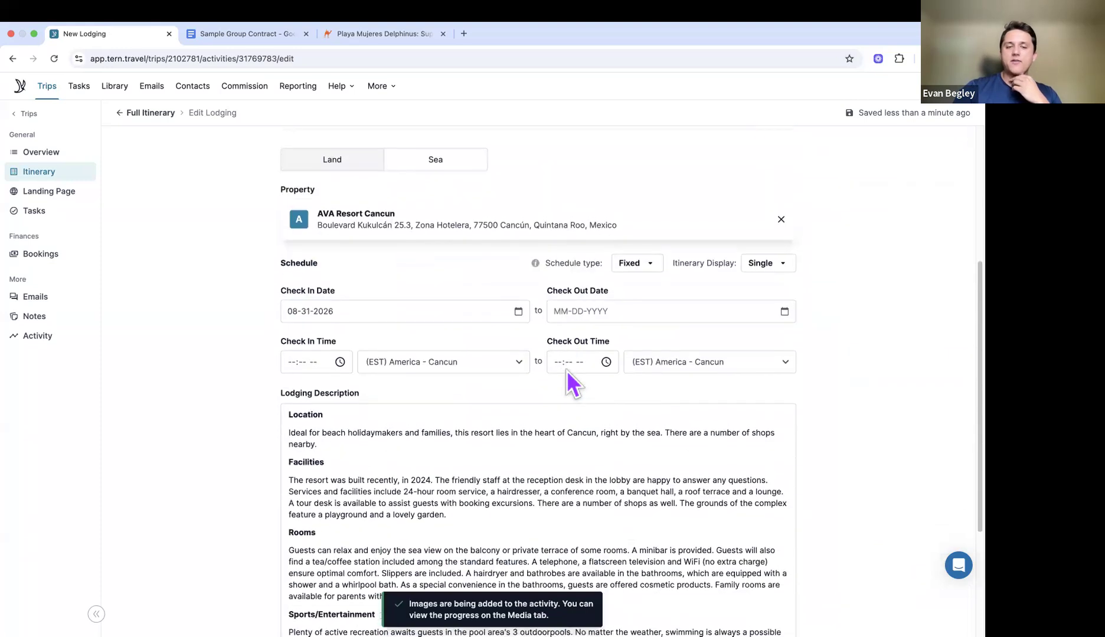
scroll(411, 334, down, 1)
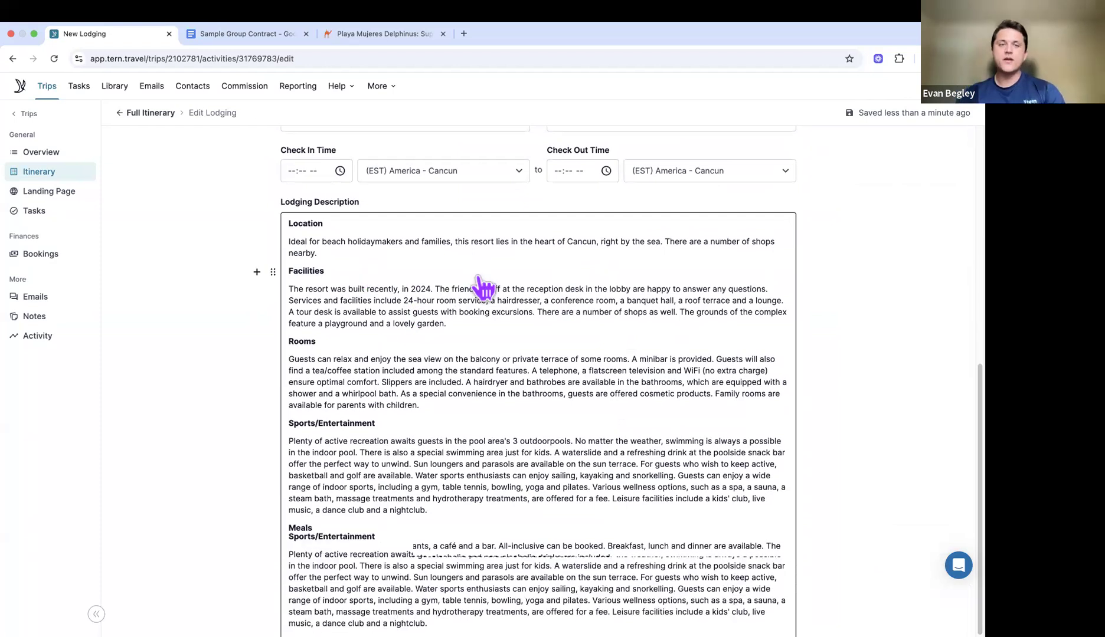
scroll(483, 288, up, 3)
scroll(483, 288, up, 3)
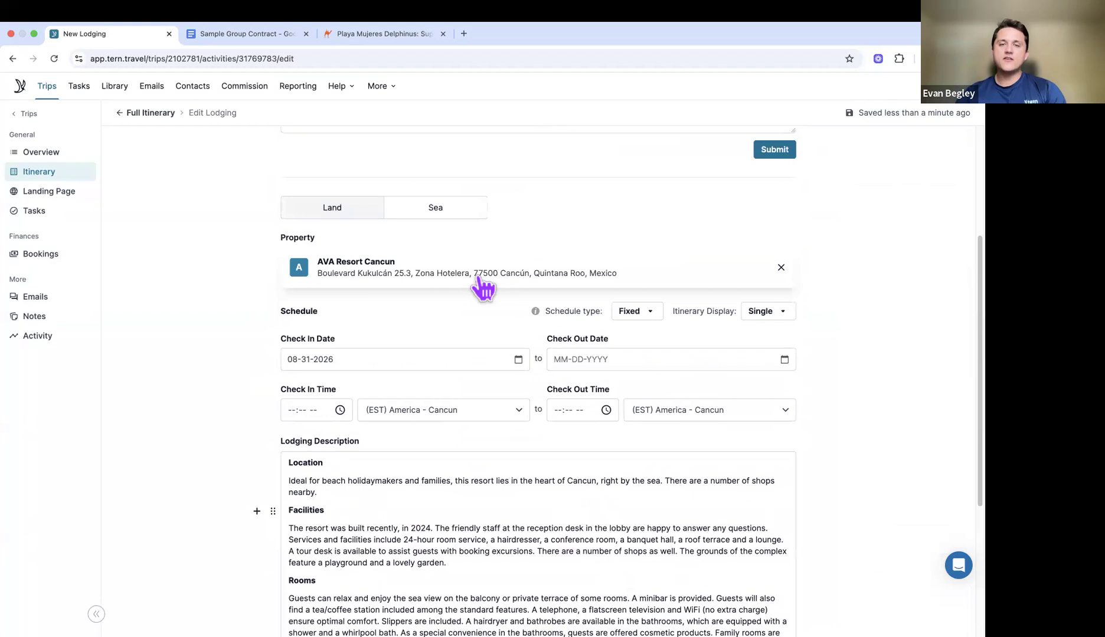
scroll(621, 391, up, 1)
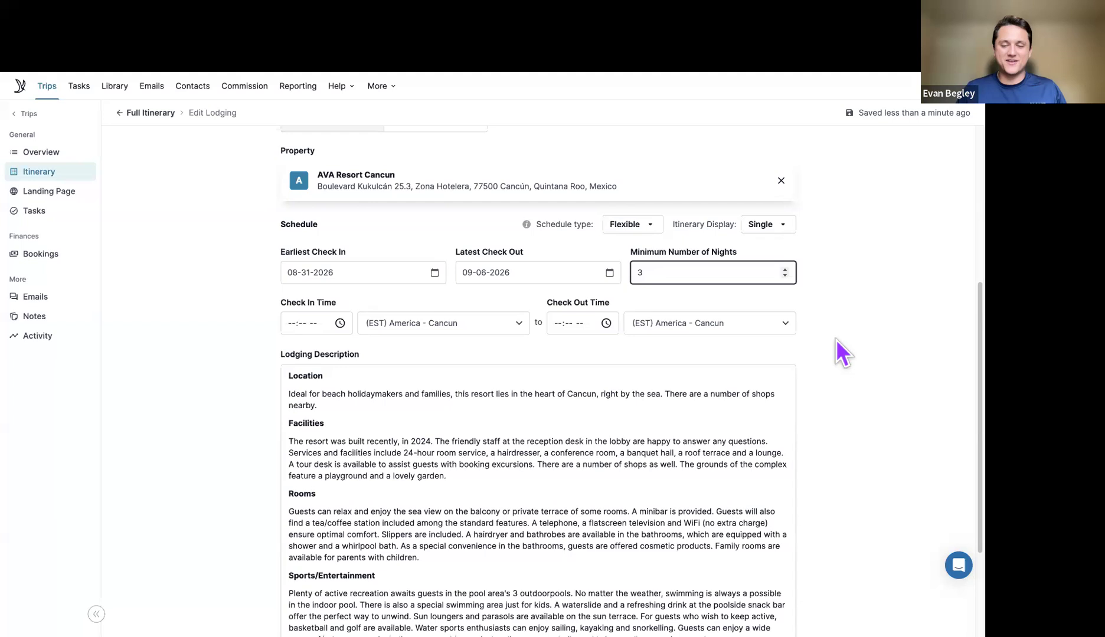
scroll(836, 339, up, 5)
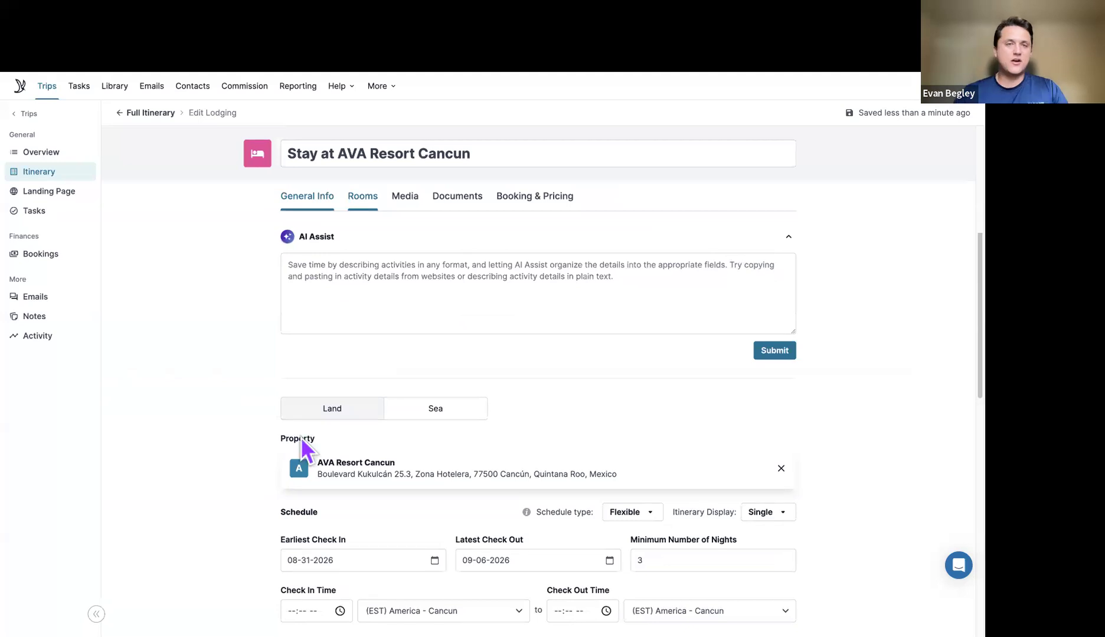
key(ctrl+Tab)
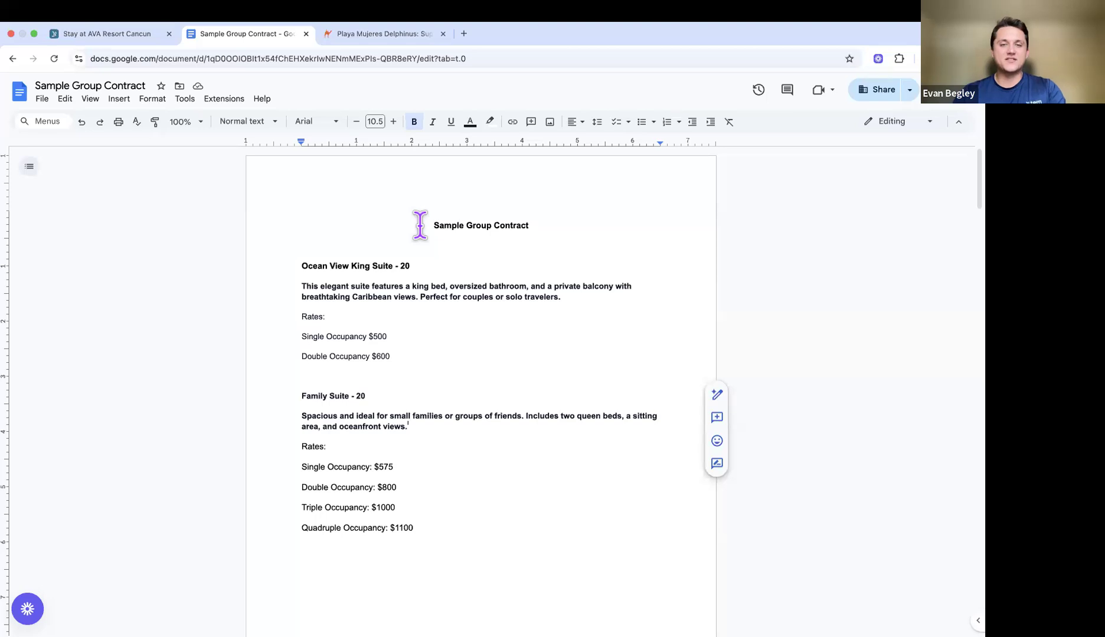
Step: Copy the Ocean View King Suite description from the contract and name room Option 1 'Ocean View King Su'
scroll(298, 255, down, 1)
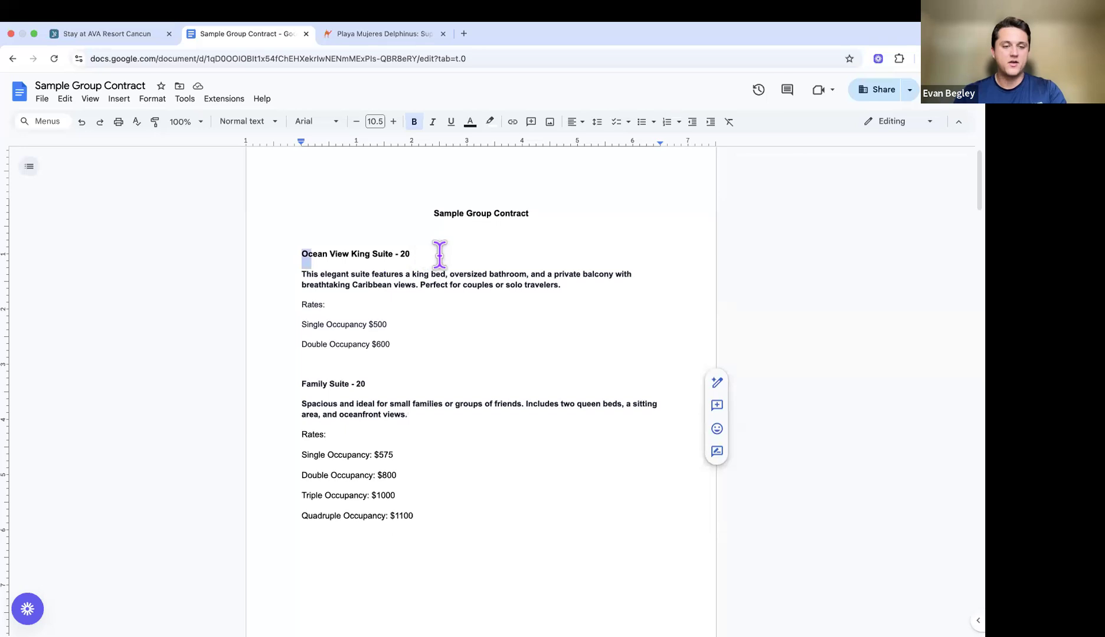
triple_click(510, 251)
drag(301, 385, 468, 383)
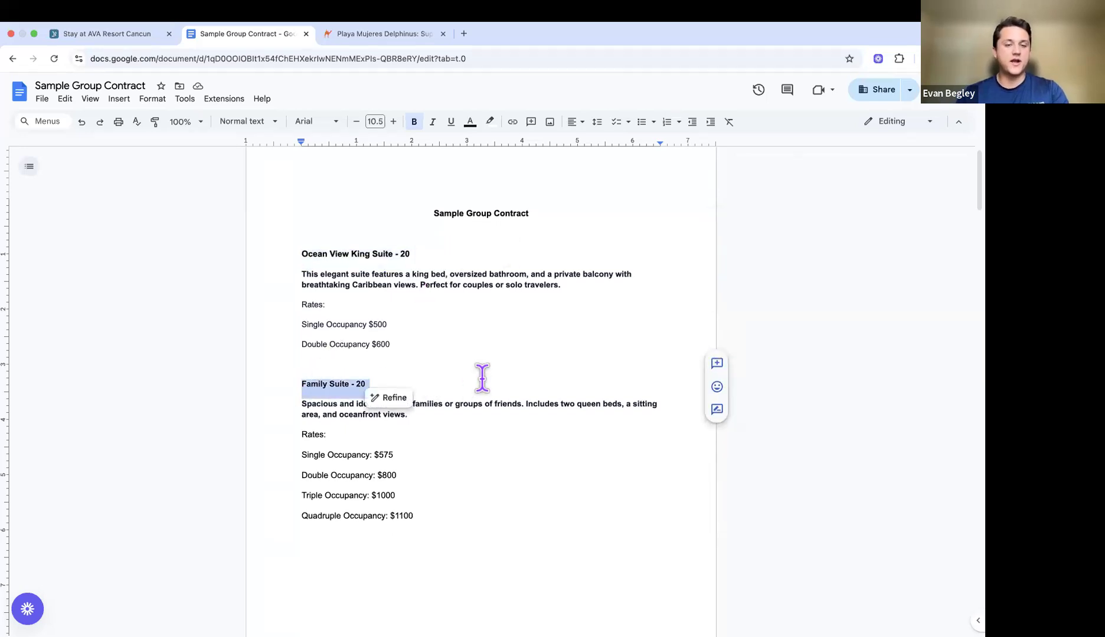
double_click(480, 372)
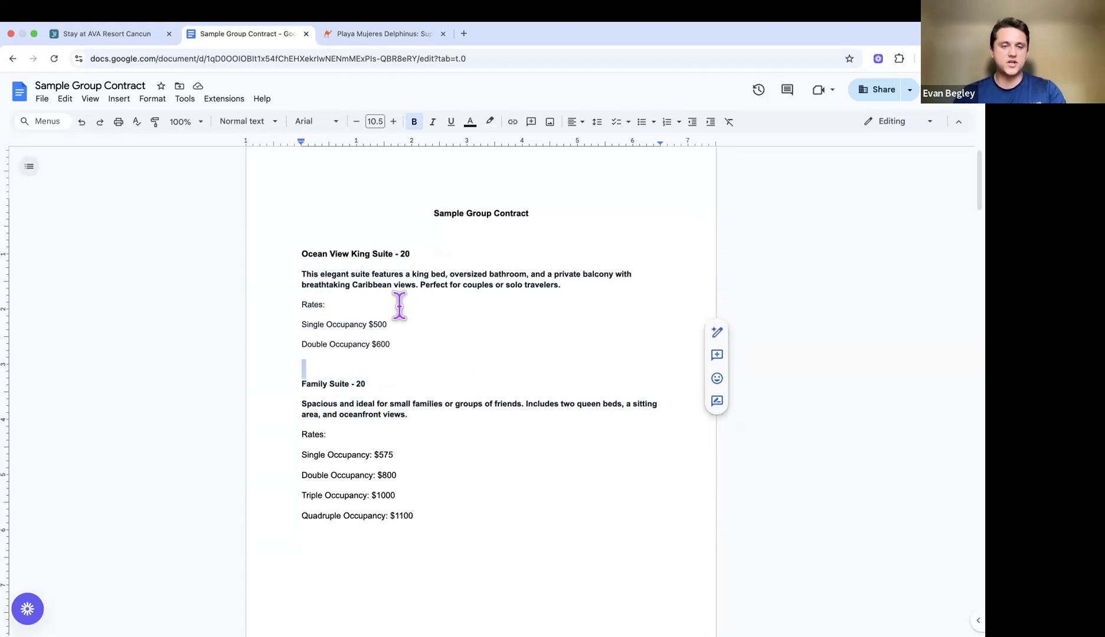
click(417, 365)
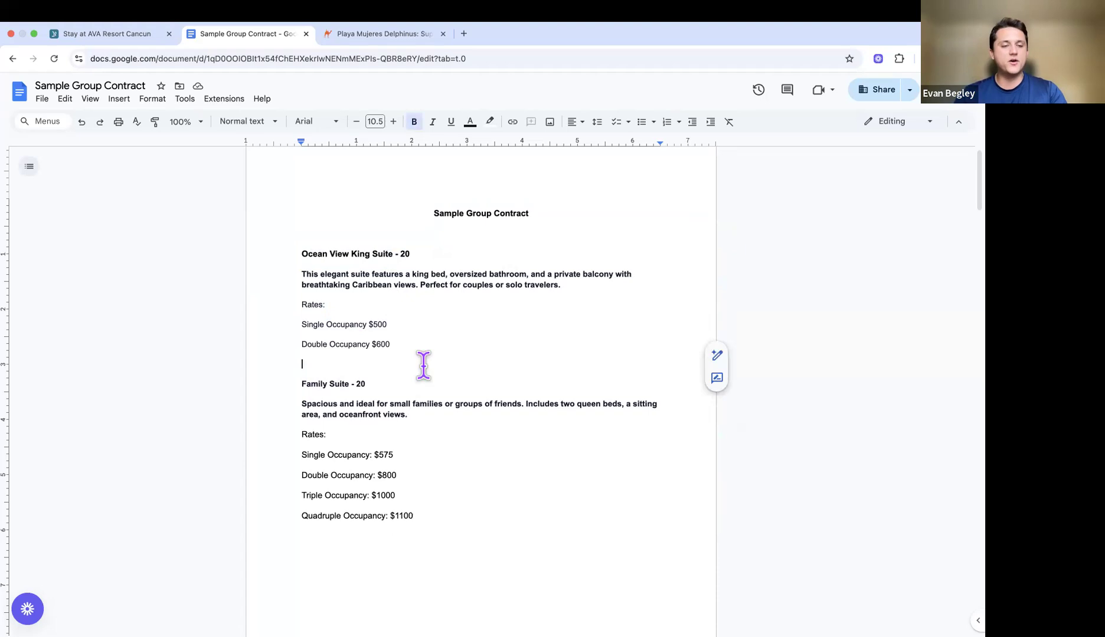
triple_click(583, 283)
key(super+c)
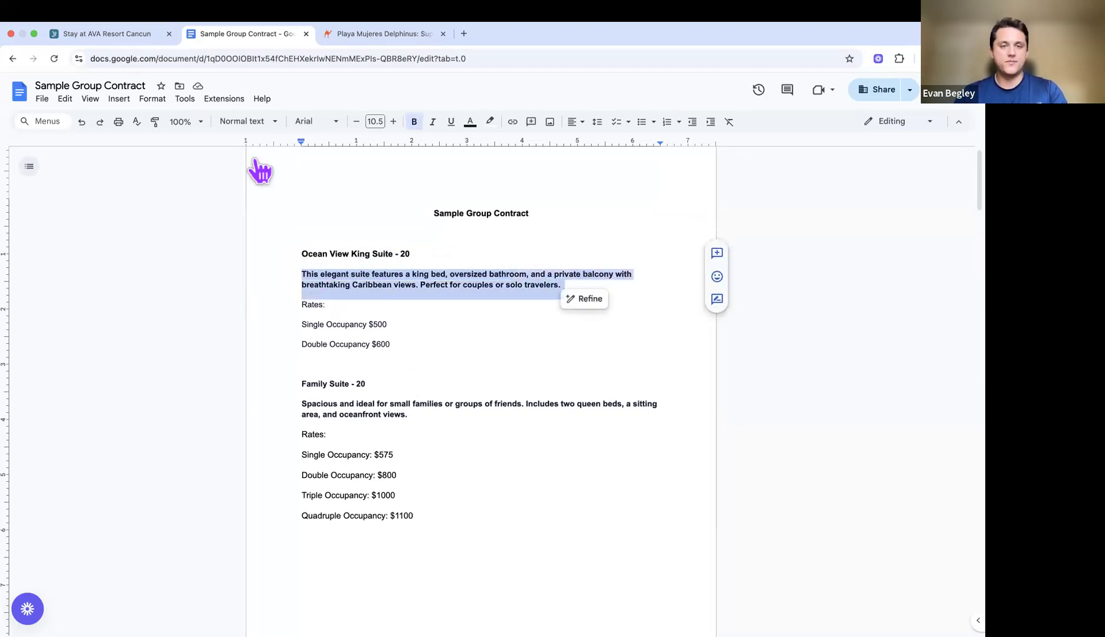
key(ctrl+shift+Tab)
click(360, 329)
text(Ocean View King Suite)
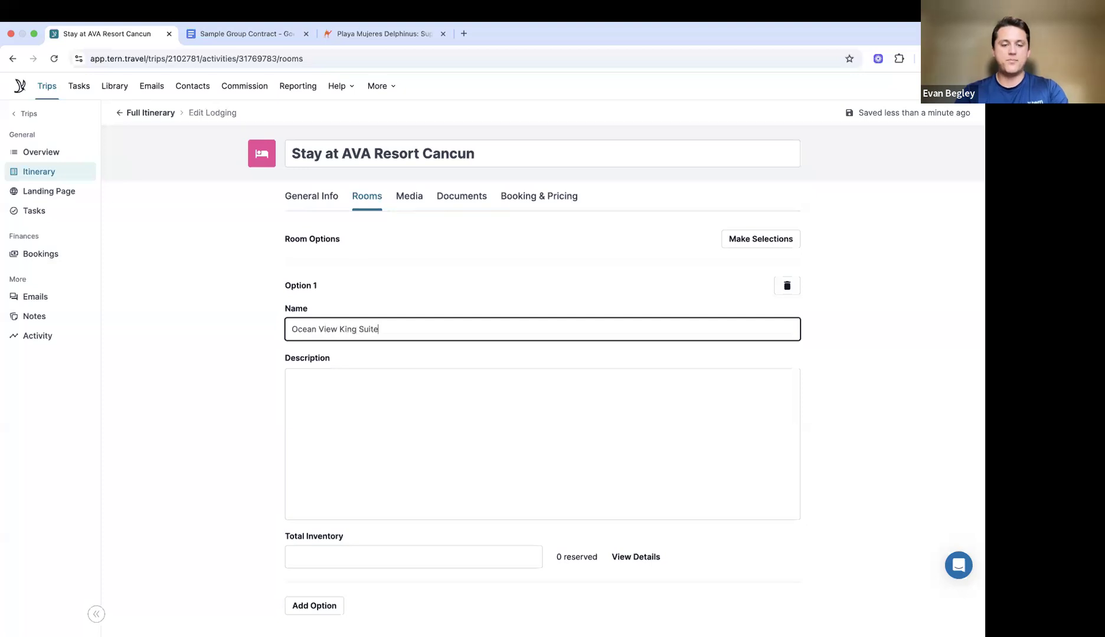
Step: Paste the Ocean View King Suite description and set its total inventory to 20
click(523, 383)
key(super+v)
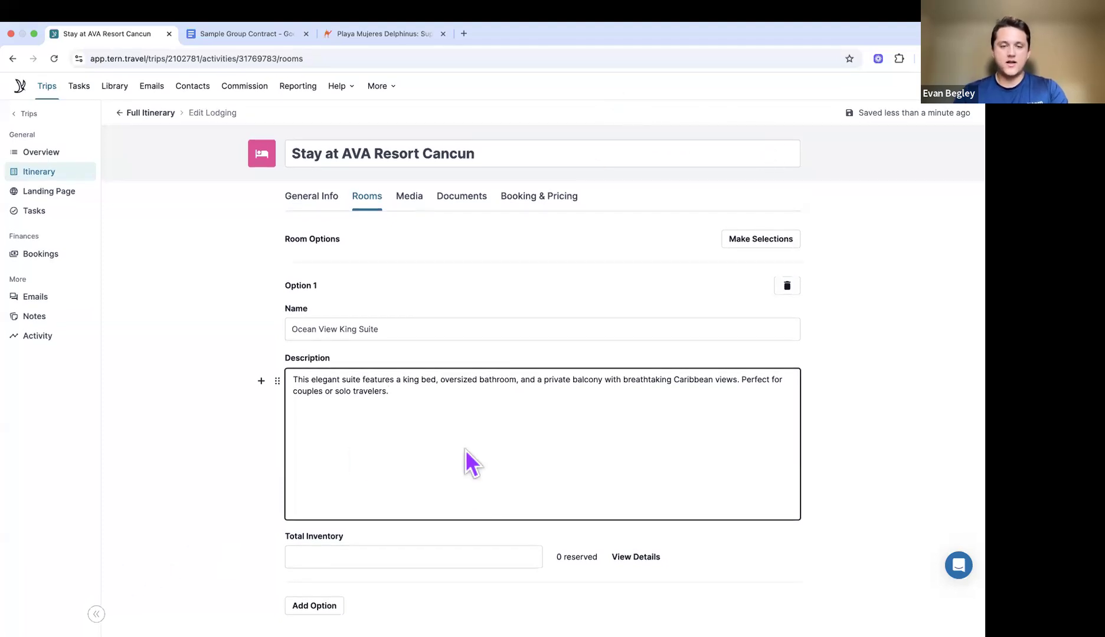
click(463, 556)
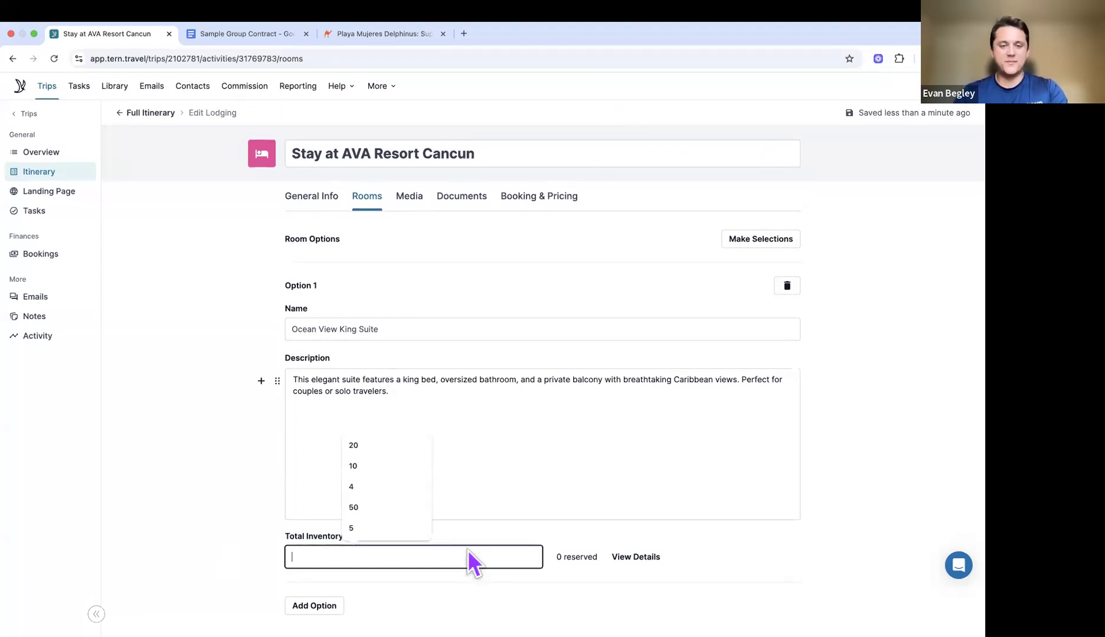
text(20)
click(498, 584)
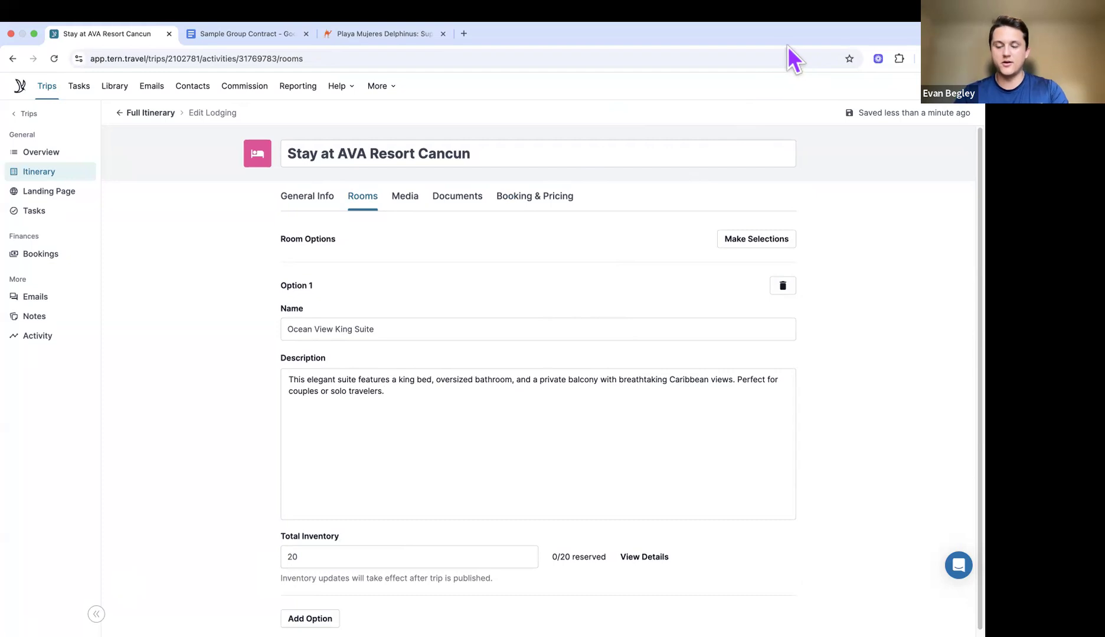
scroll(607, 369, down, 1)
click(545, 487)
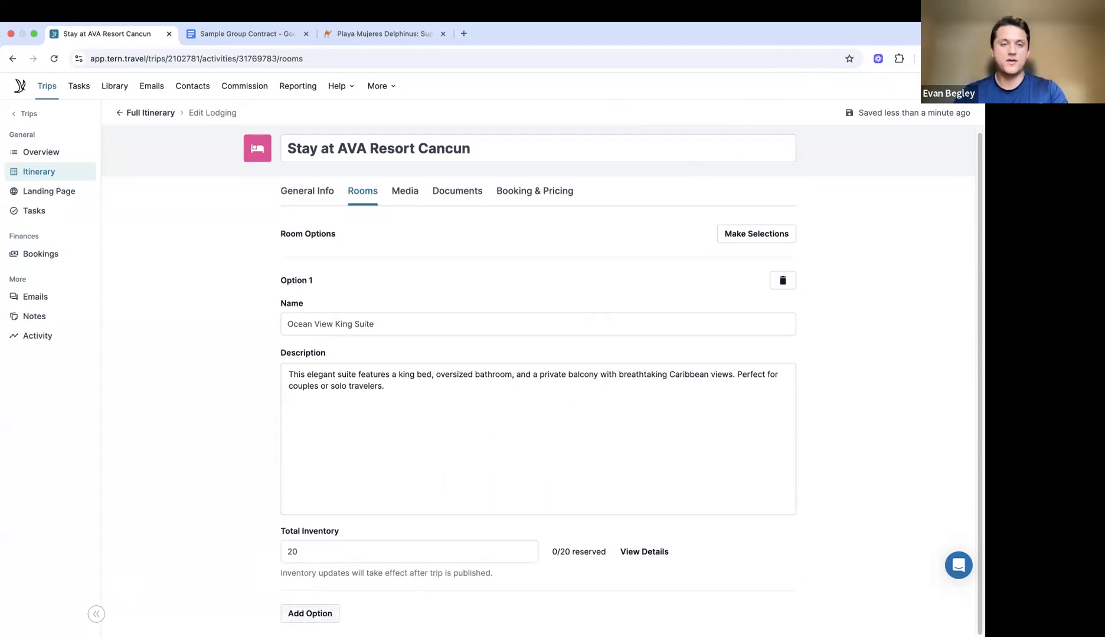
Step: Add a second room option named 'Family Suite'
click(310, 614)
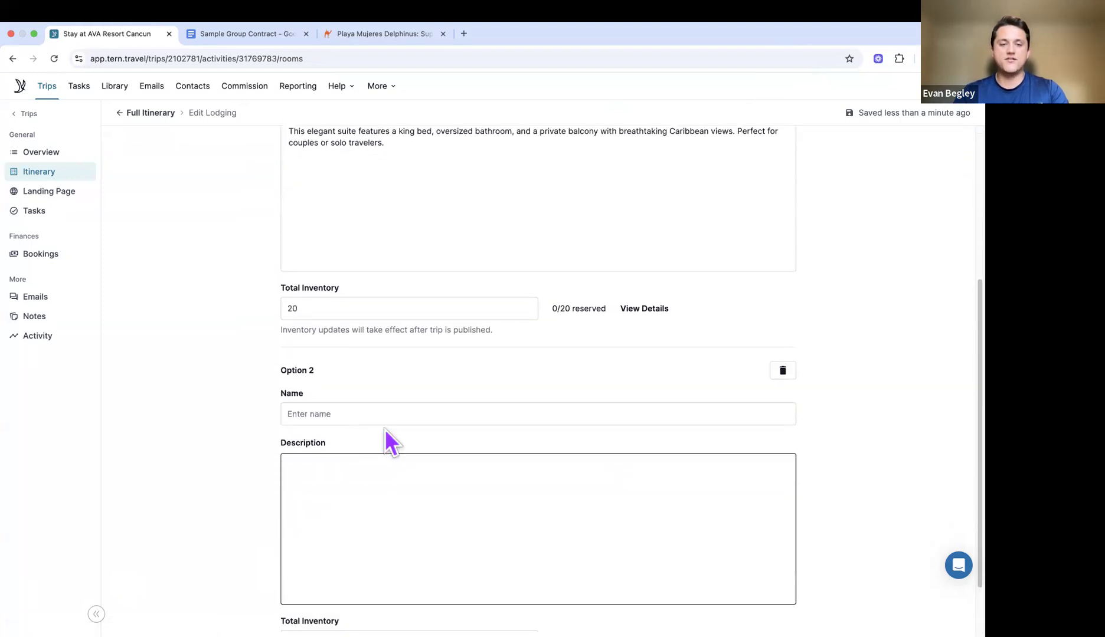
click(395, 388)
text(Family Suite)
click(414, 490)
Step: Give the Family Suite the contract's description and a total inventory of 20
click(245, 33)
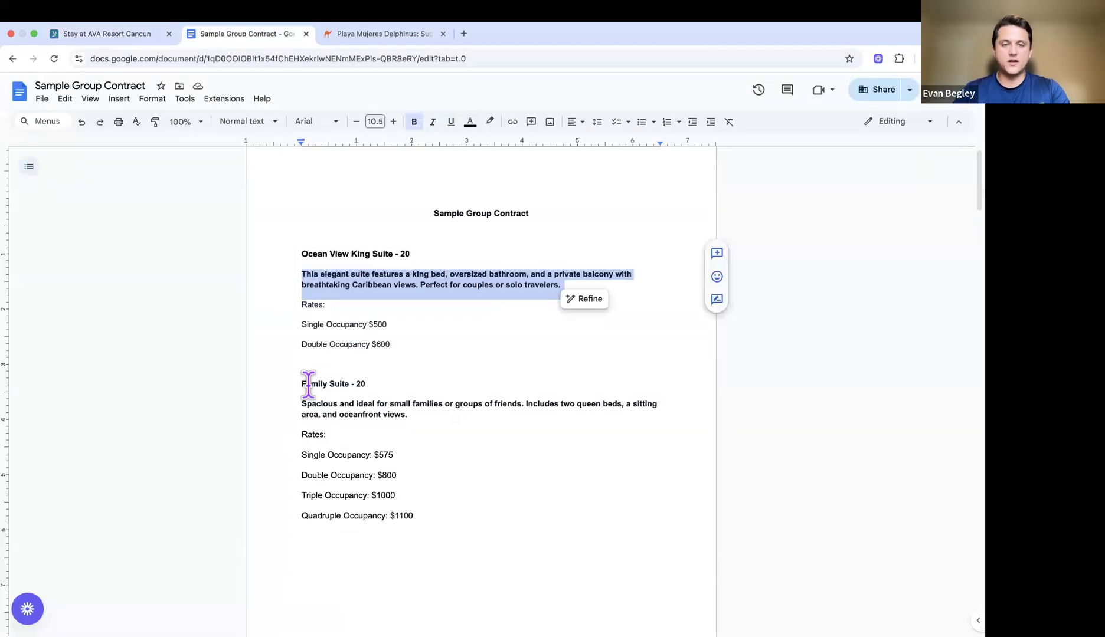
drag(302, 404, 421, 413)
key(super+c)
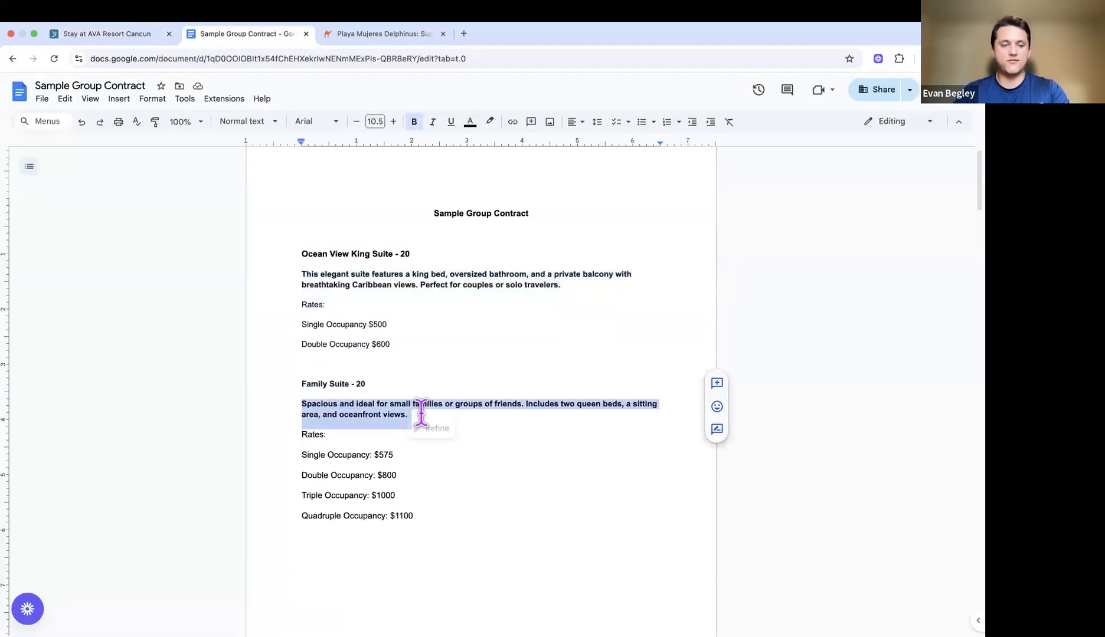
click(141, 37)
key(super+v)
scroll(374, 472, down, 1)
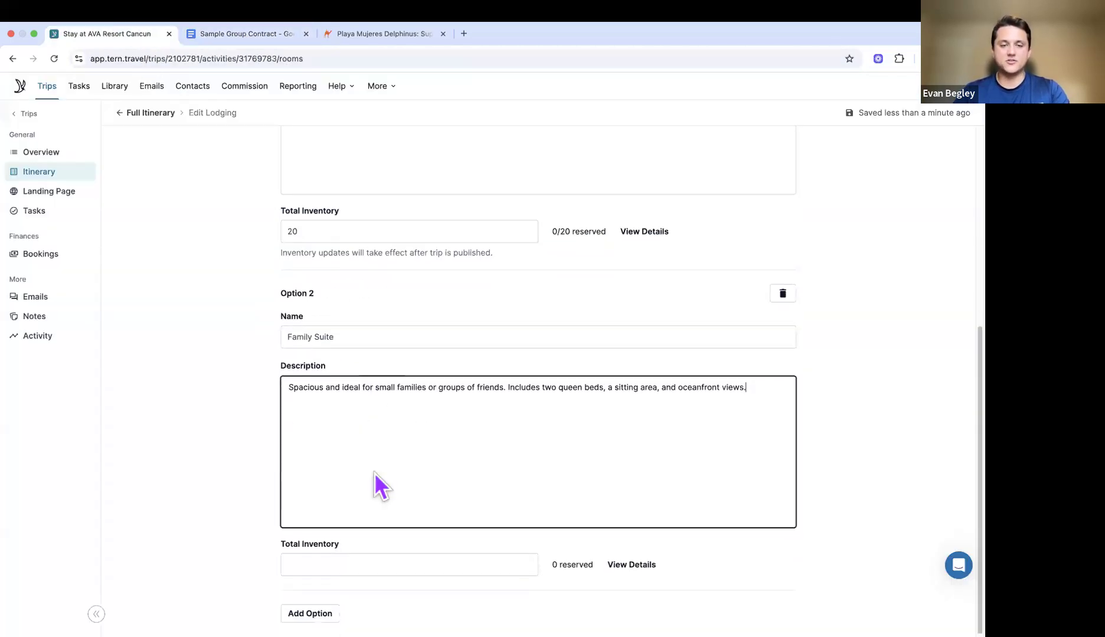
click(363, 564)
text(20)
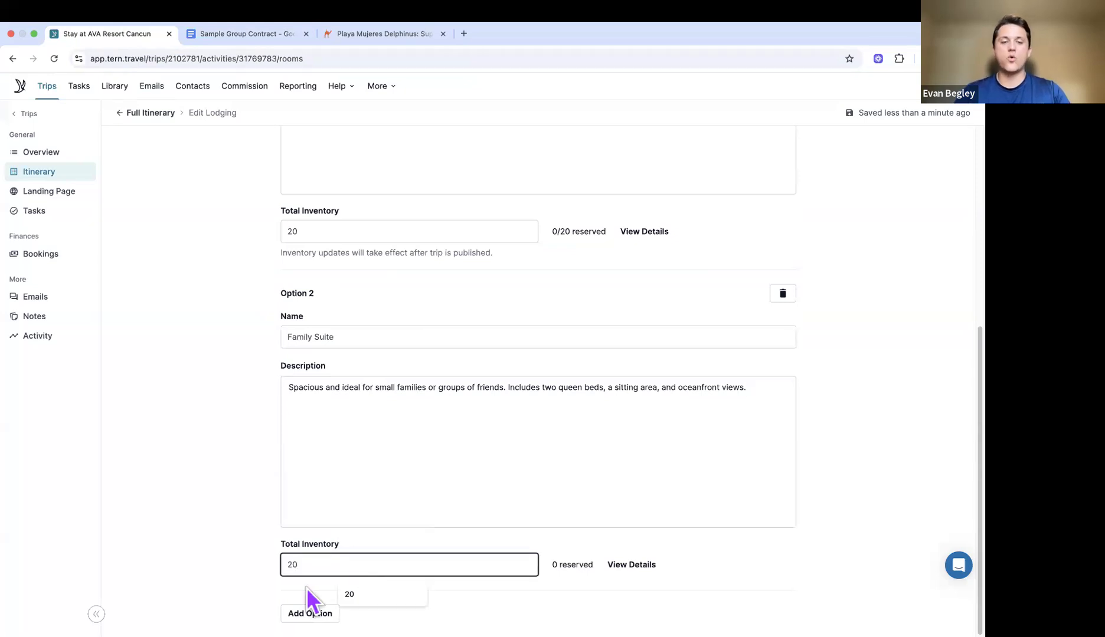
click(350, 593)
scroll(513, 461, up, 5)
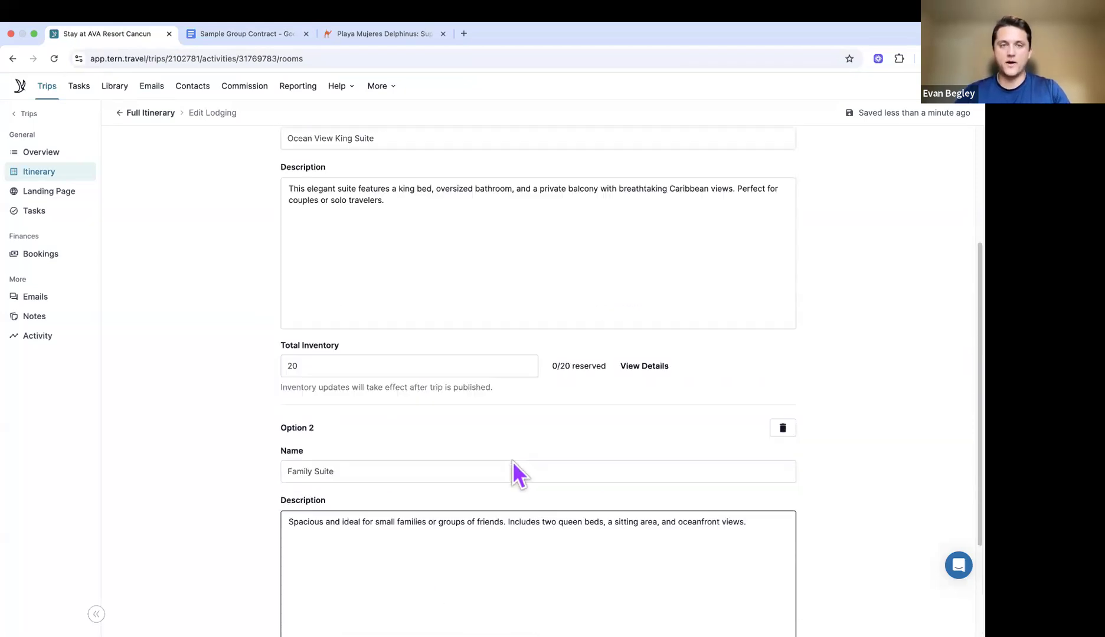
scroll(513, 462, up, 1)
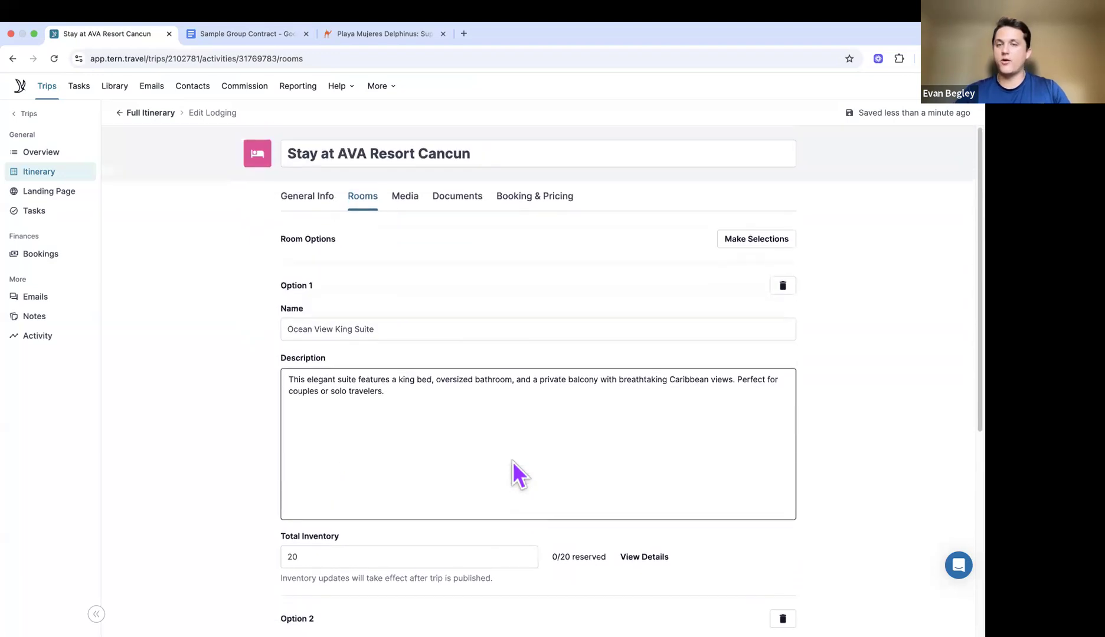
click(406, 201)
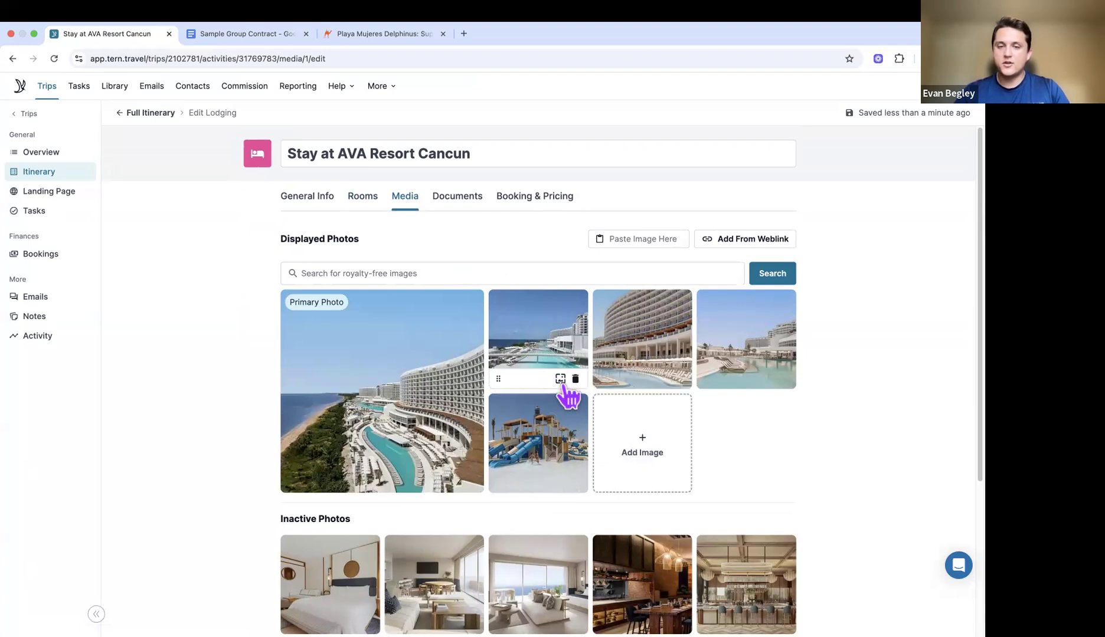
Step: Make the pool-and-bridge photo the primary photo and confirm the change
click(560, 379)
click(605, 385)
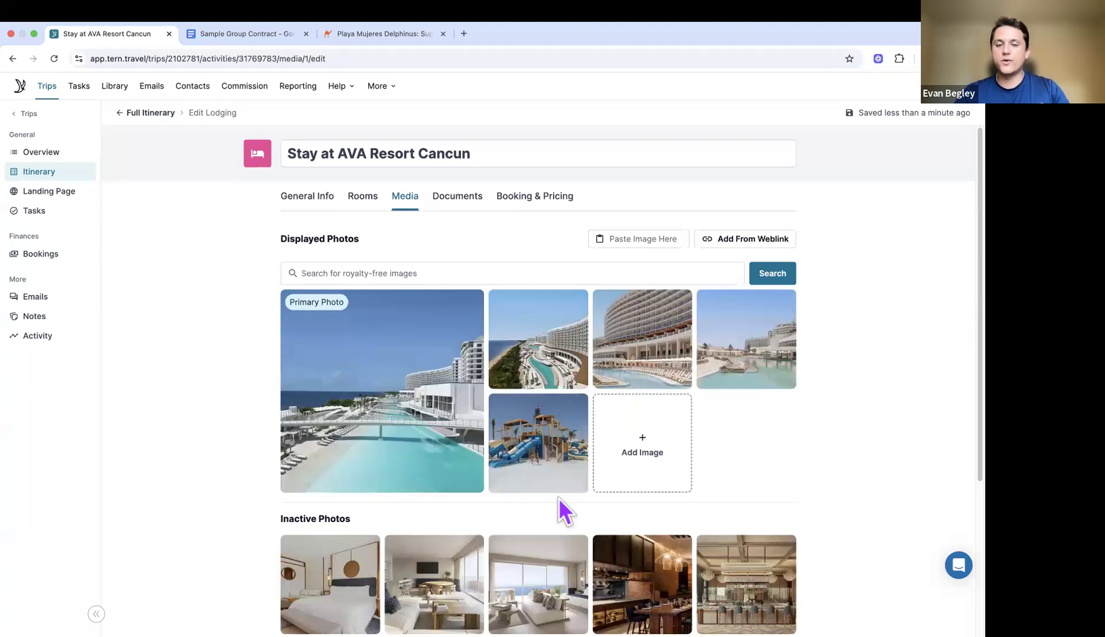
scroll(563, 510, down, 4)
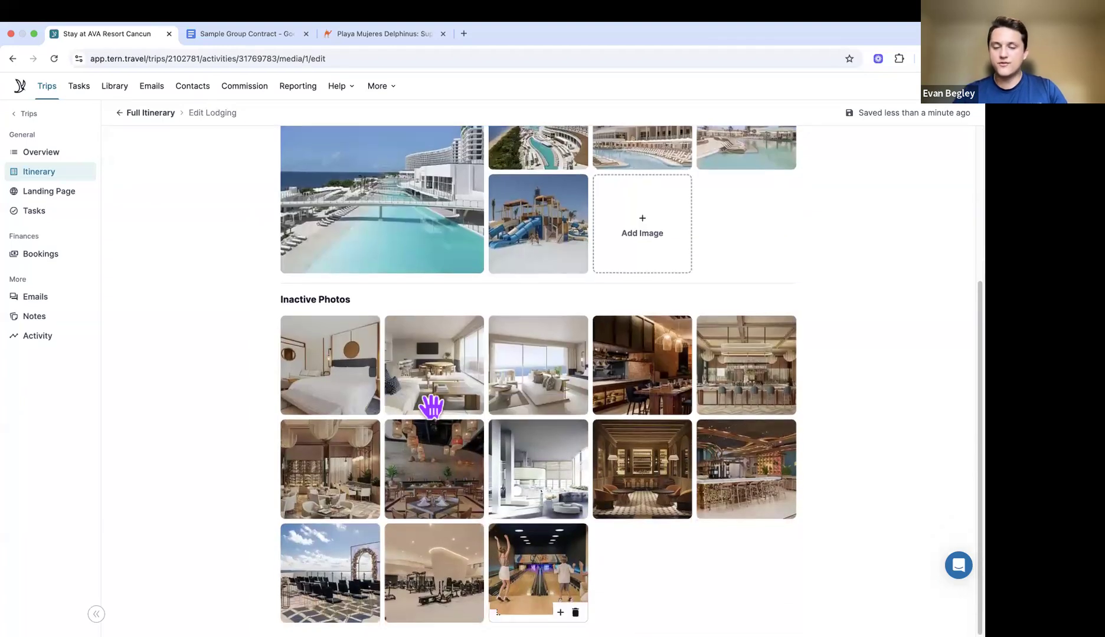
scroll(523, 451, up, 4)
scroll(671, 277, up, 1)
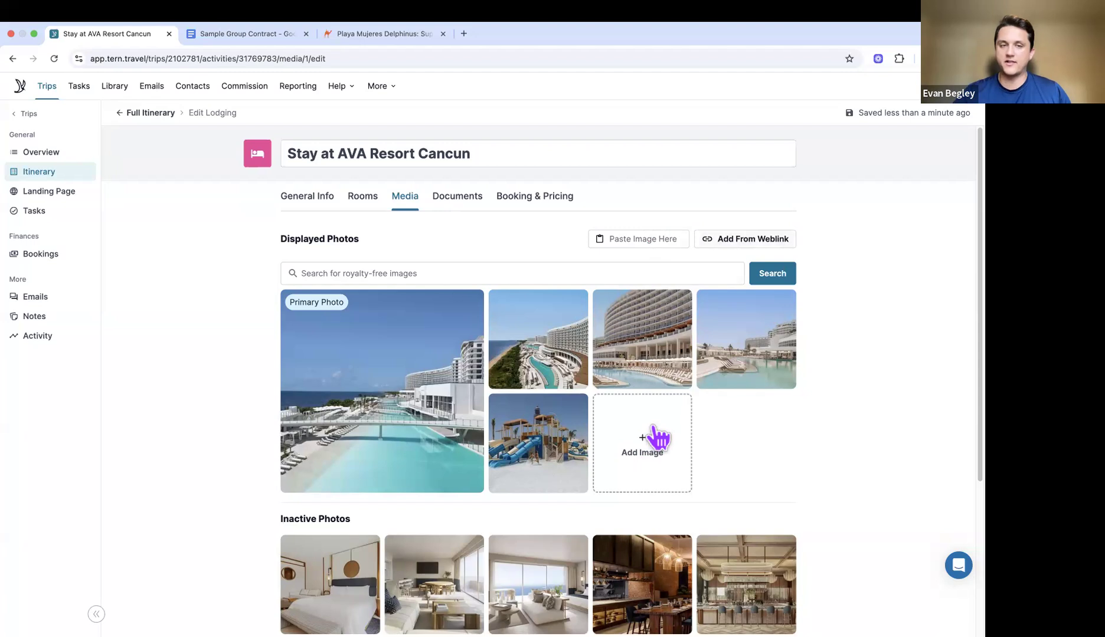
mouse_move(481, 382)
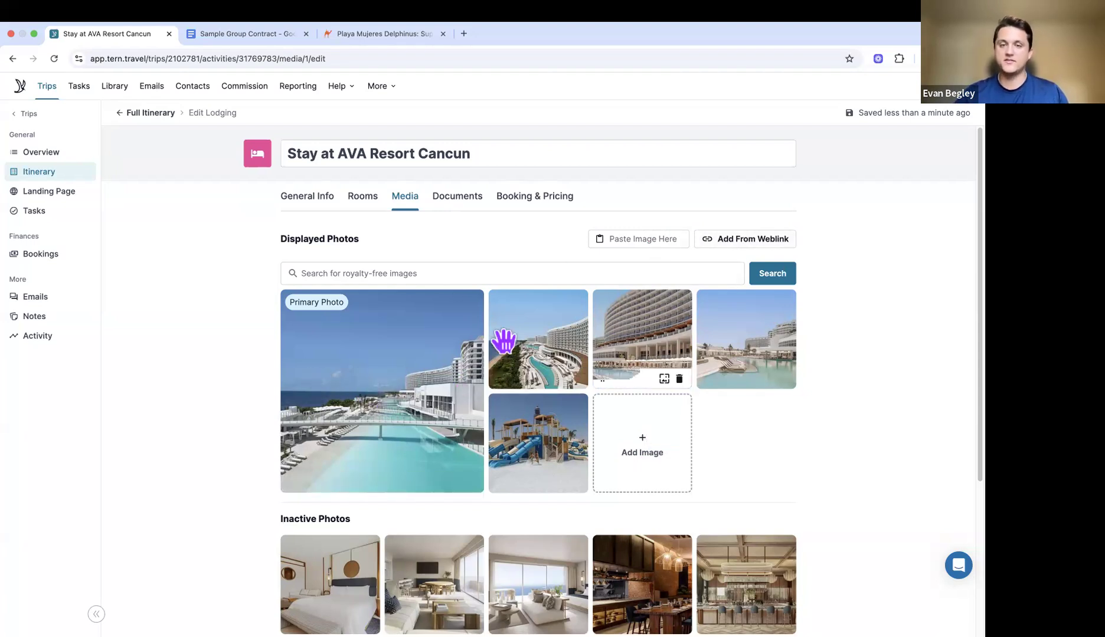
Step: Price the stay Per Room with 'Price based on occupancy' on, adding Double Occupancy rows for both suites
click(549, 201)
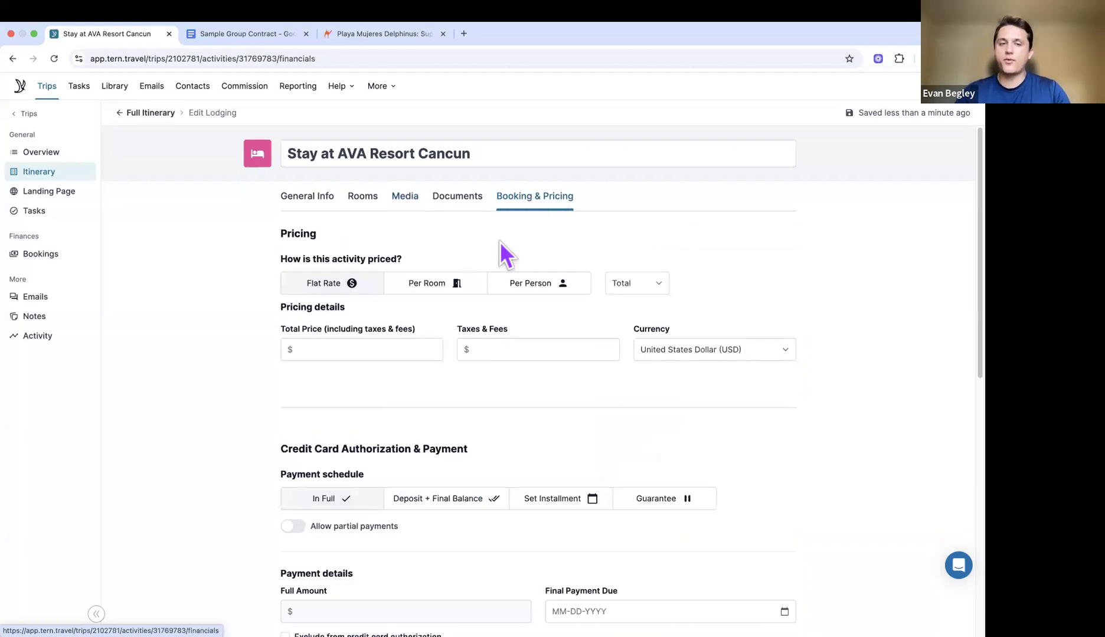
click(444, 288)
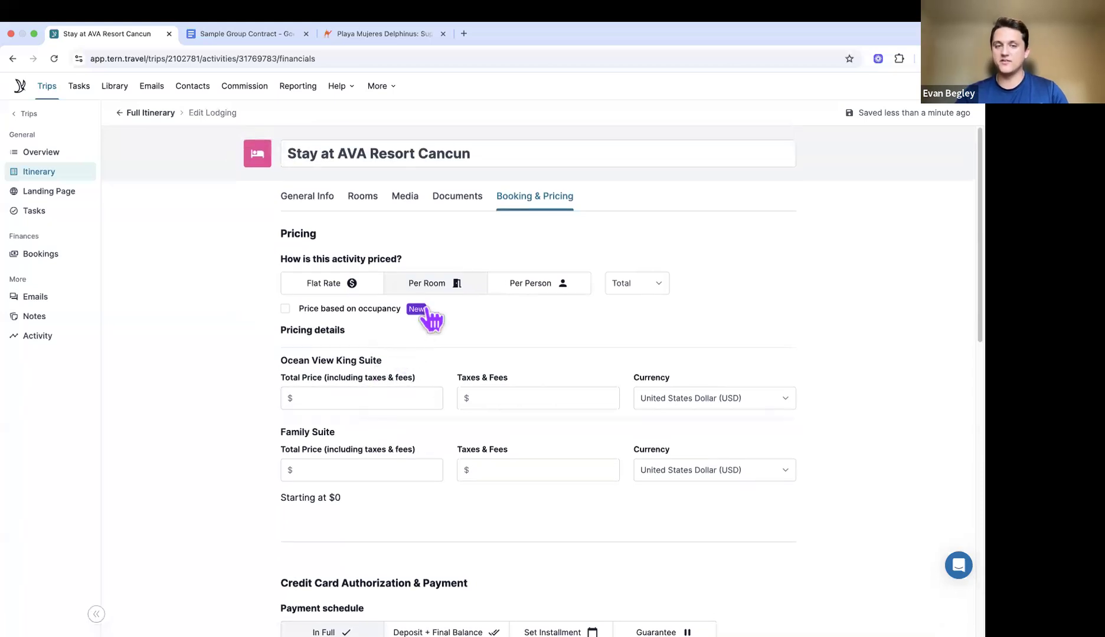
mouse_move(418, 312)
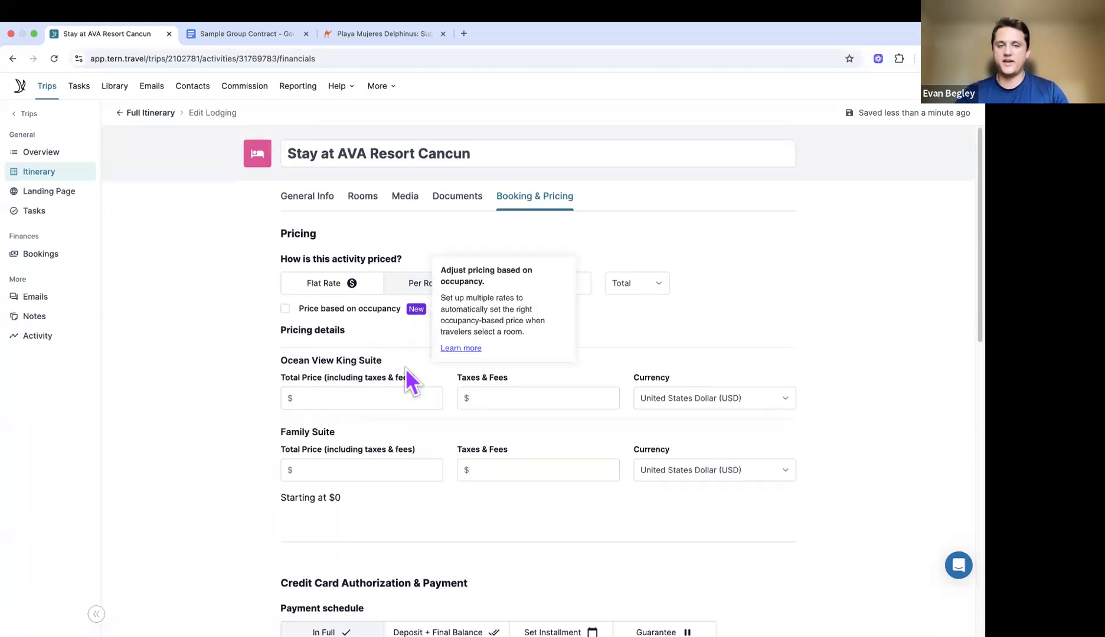
click(361, 313)
scroll(404, 330, down, 1)
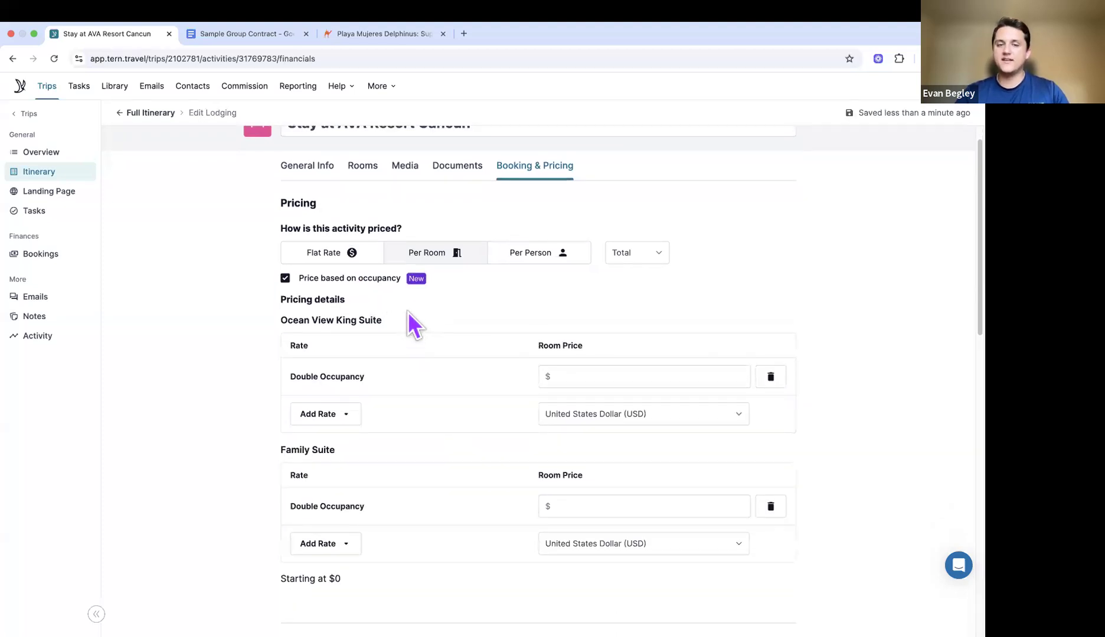
scroll(389, 336, down, 1)
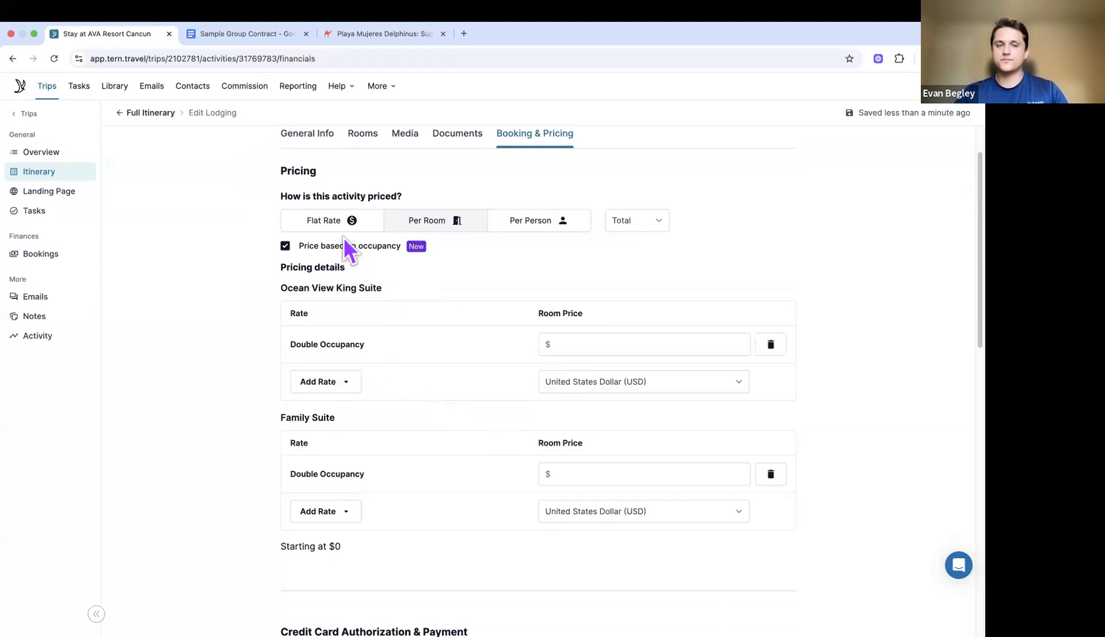
scroll(344, 237, up, 1)
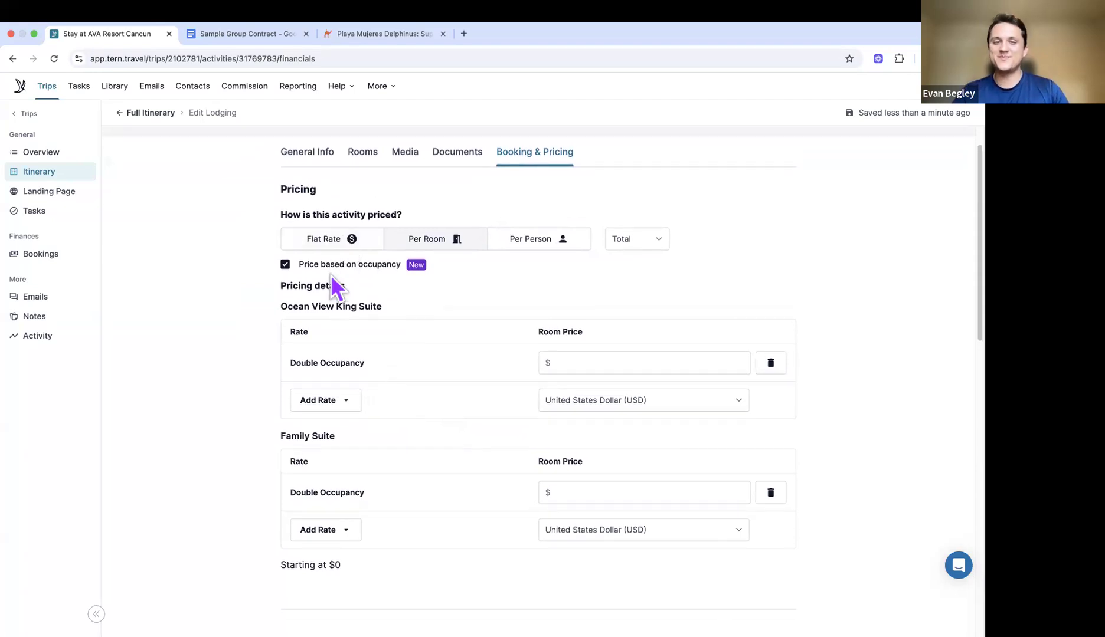
mouse_move(418, 265)
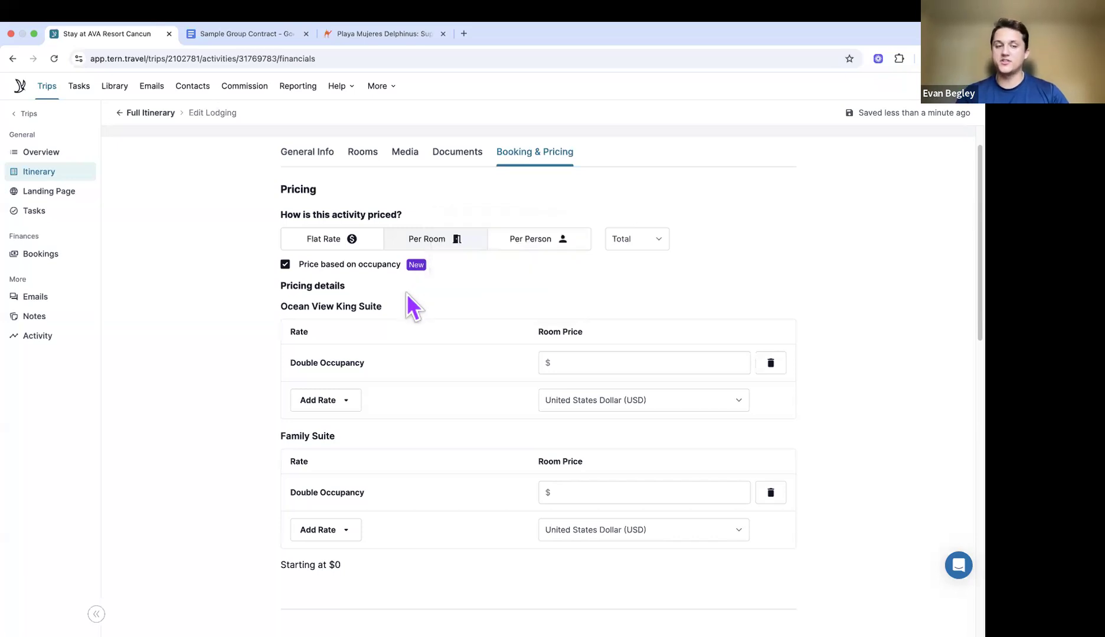
scroll(406, 294, down, 1)
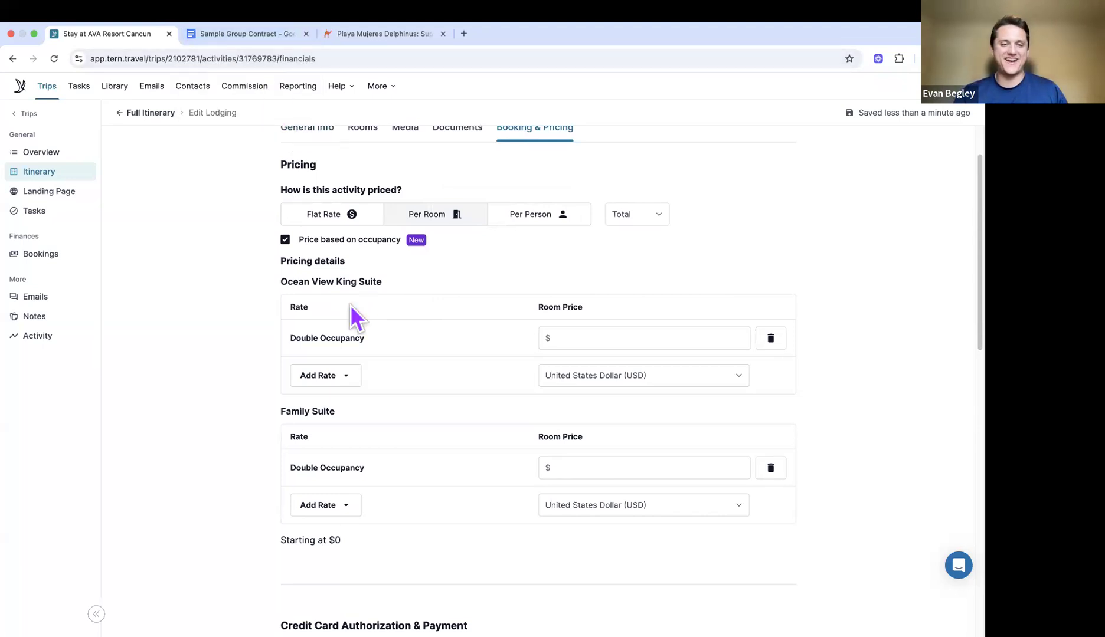
click(250, 36)
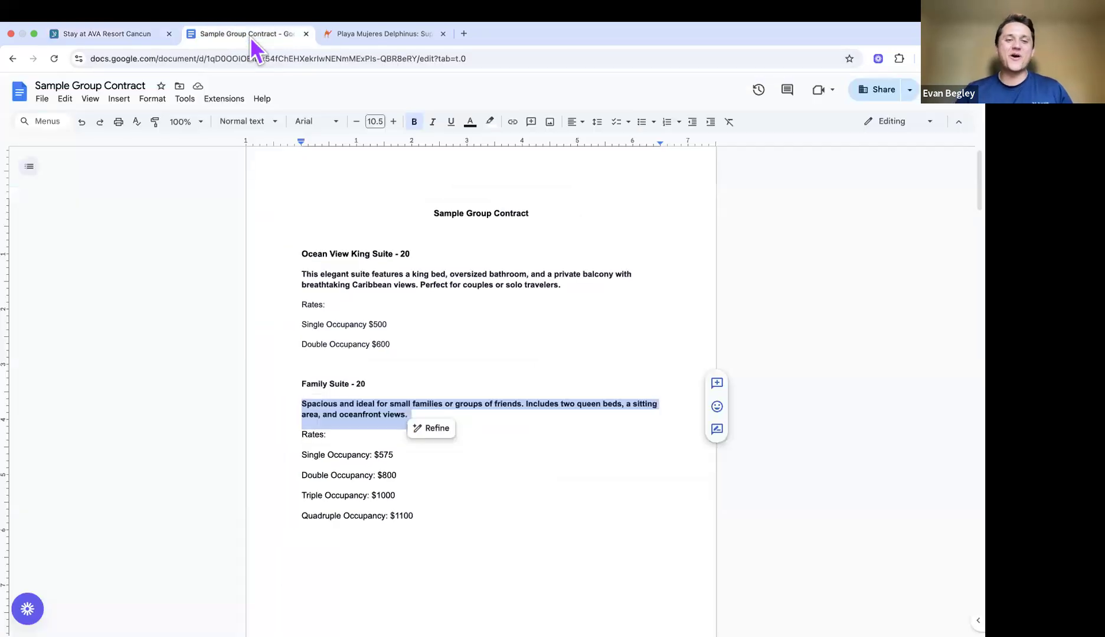
Step: Look up the $500 Single Occupancy rate in the group contract
click(455, 314)
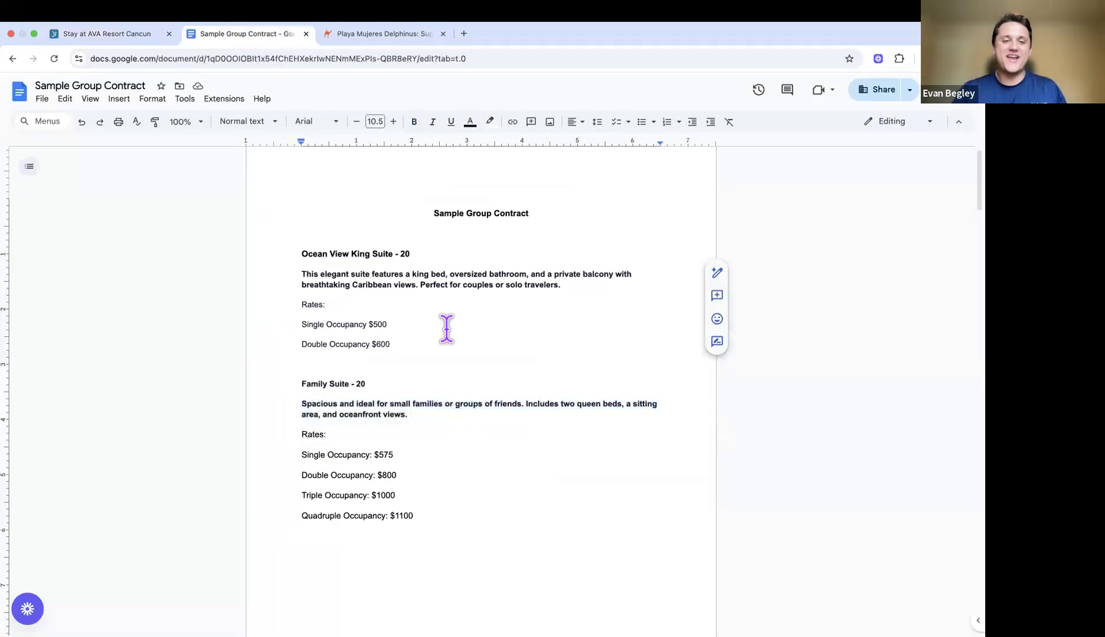
scroll(354, 319, down, 1)
drag(302, 307, 412, 313)
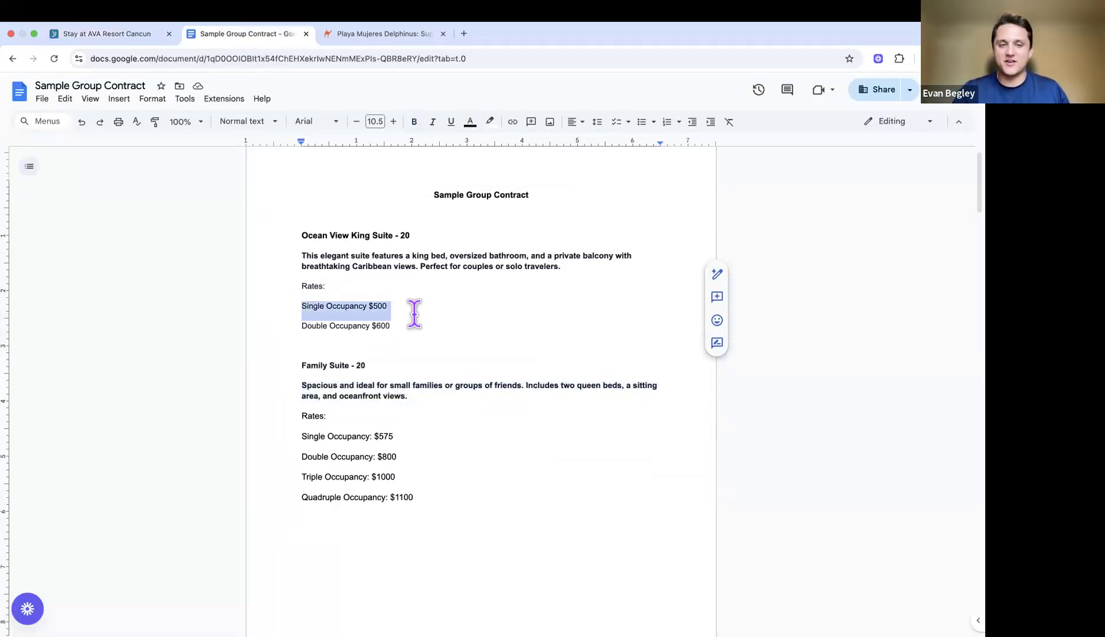
click(409, 347)
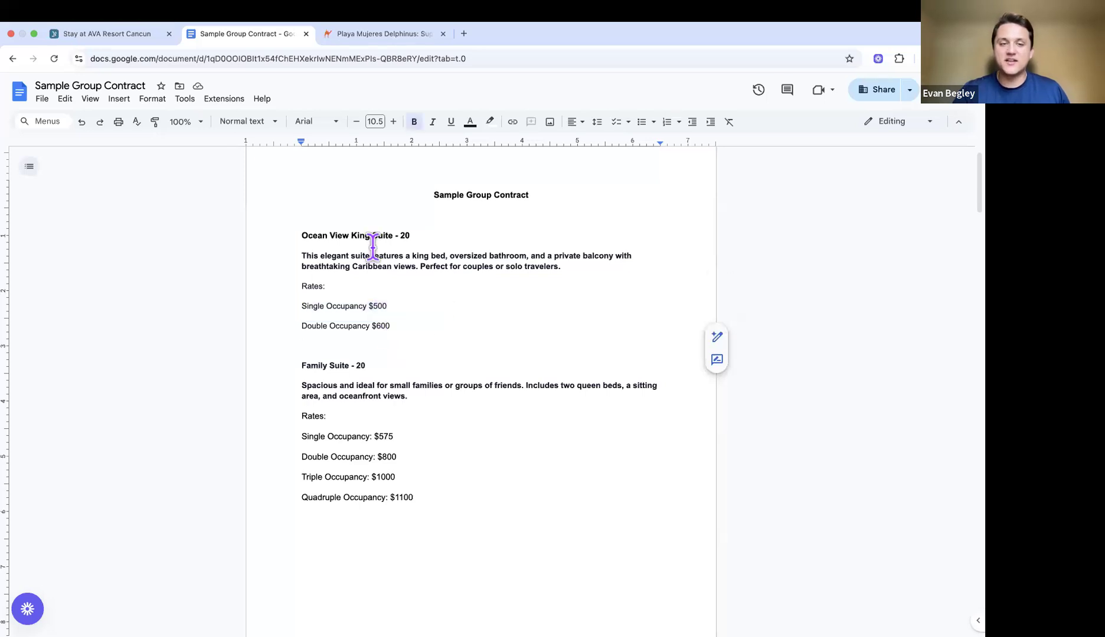
click(134, 32)
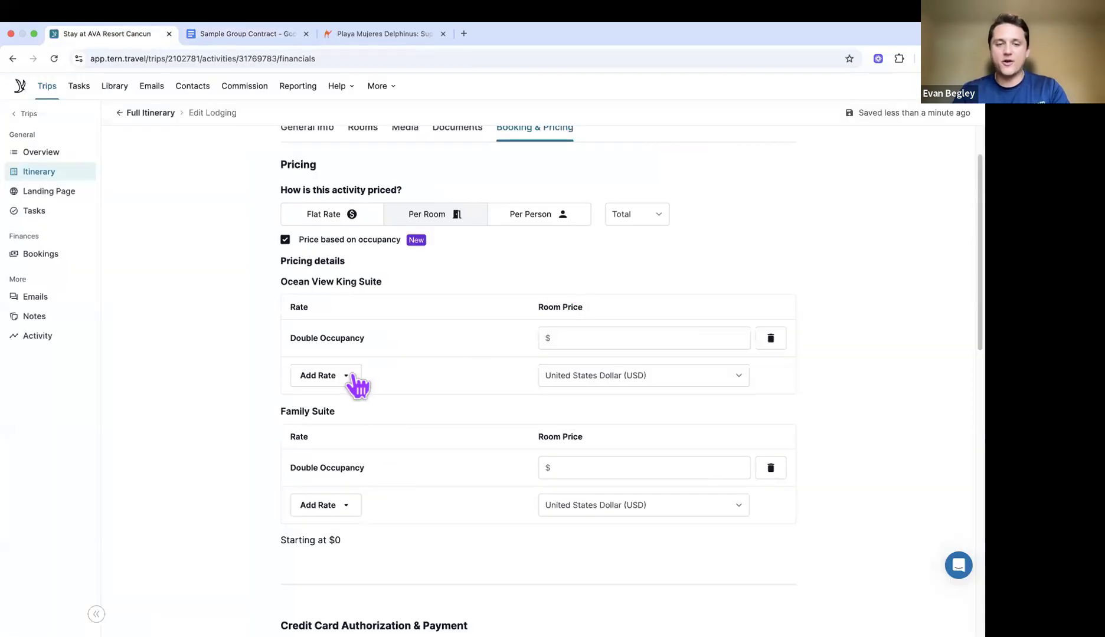
Step: Give the Ocean View King Suite Single and Double Occupancy rates of 500 and 600
click(354, 378)
click(334, 407)
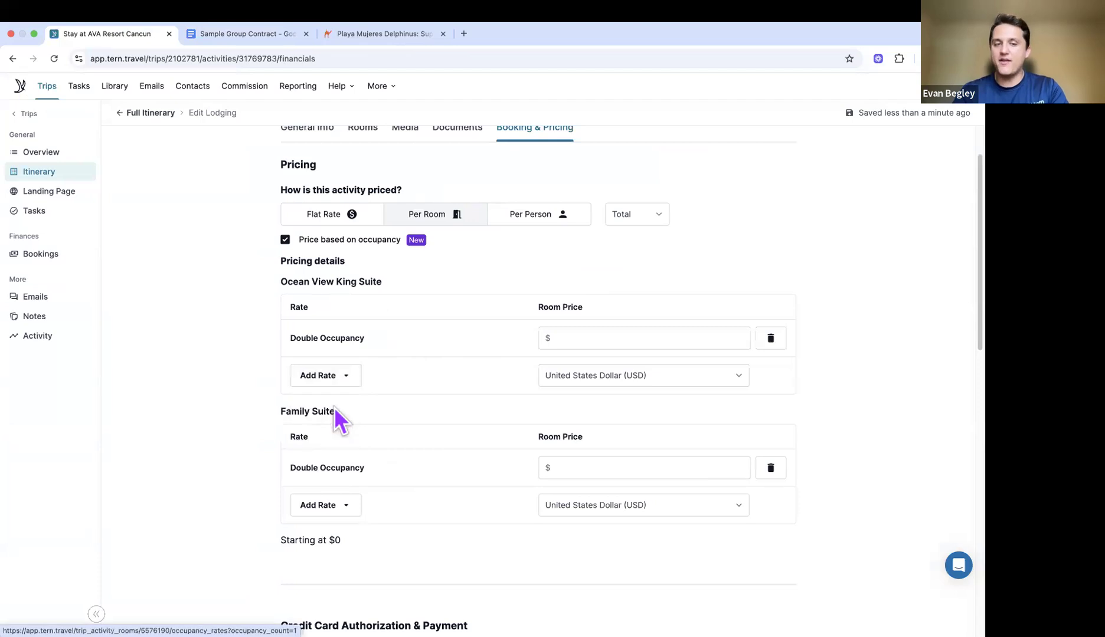
click(590, 341)
text(500)
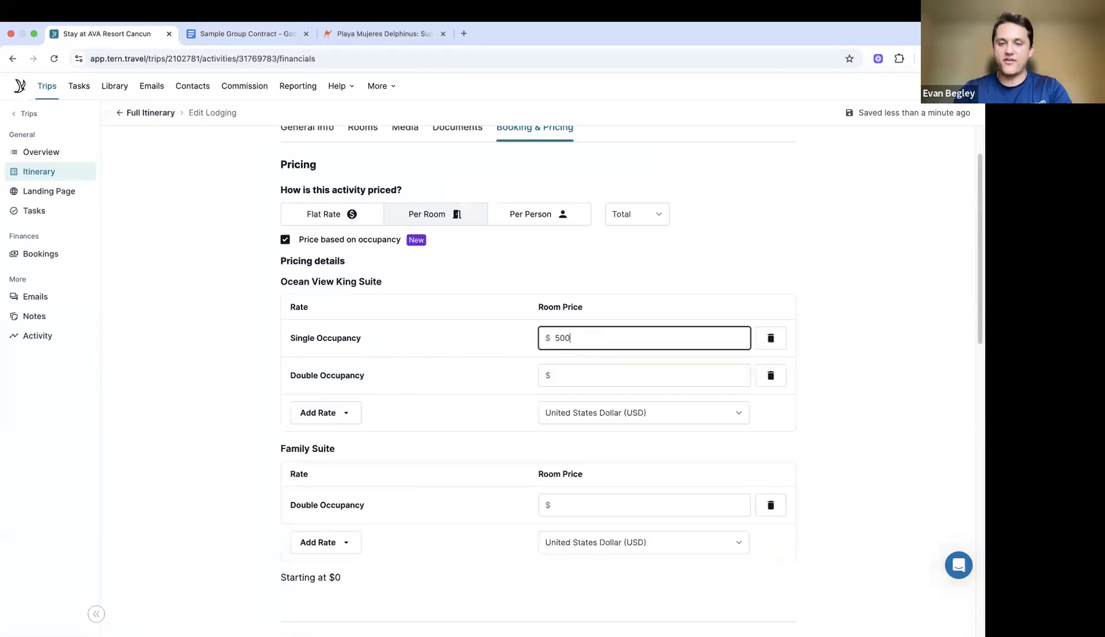
click(597, 371)
text(600)
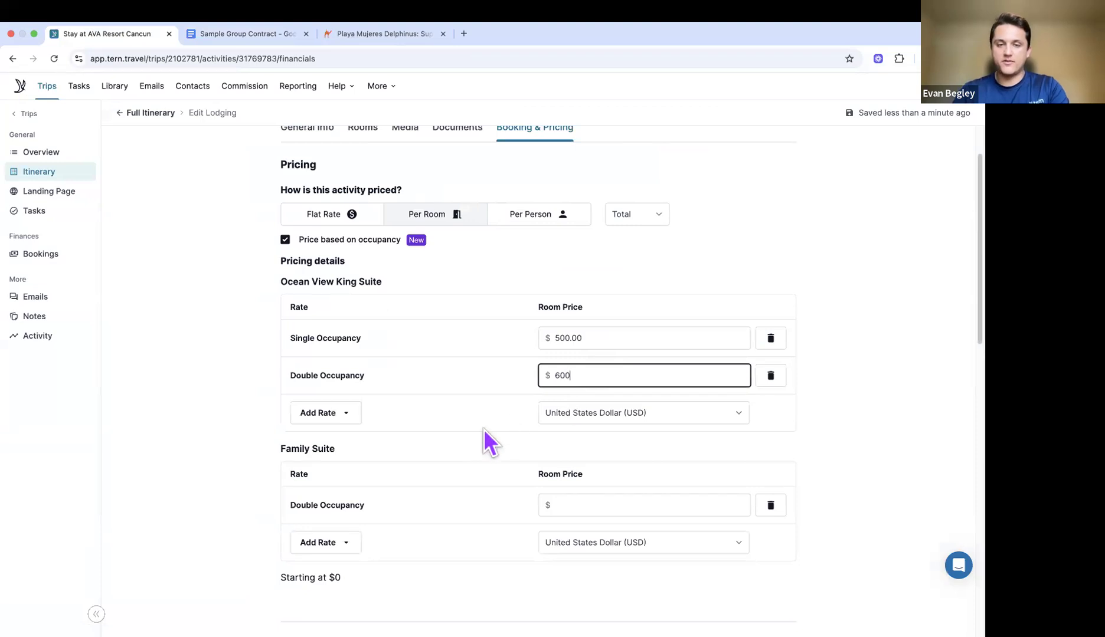
click(483, 430)
scroll(449, 354, down, 1)
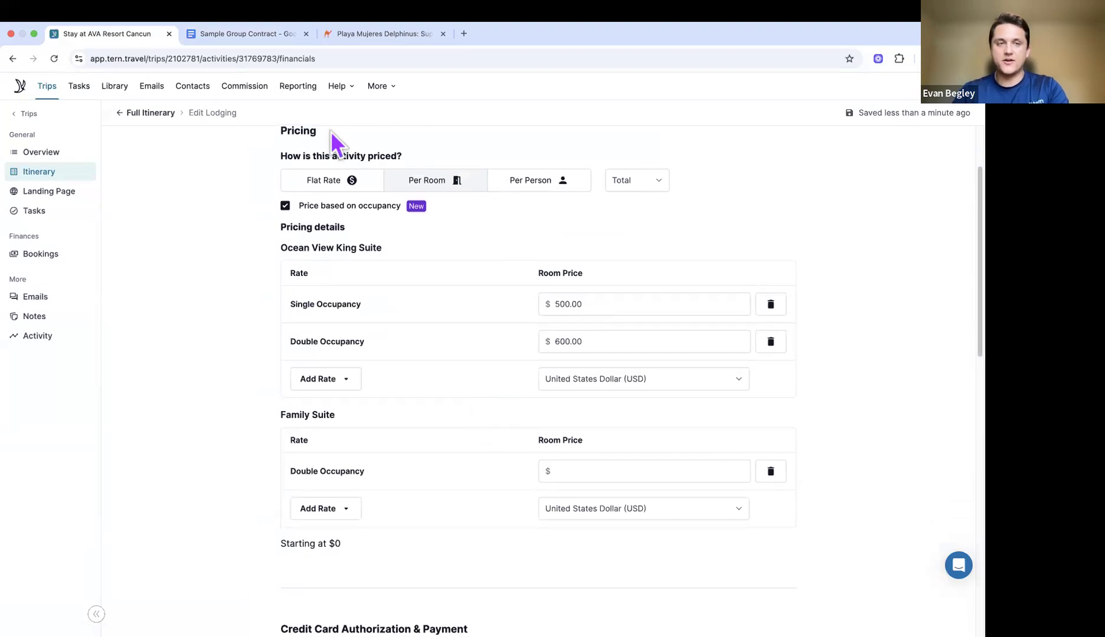
Step: Check the contract, then add Single, Triple and Quadruple Occupancy rates to the Family Suite
click(253, 36)
scroll(384, 407, down, 1)
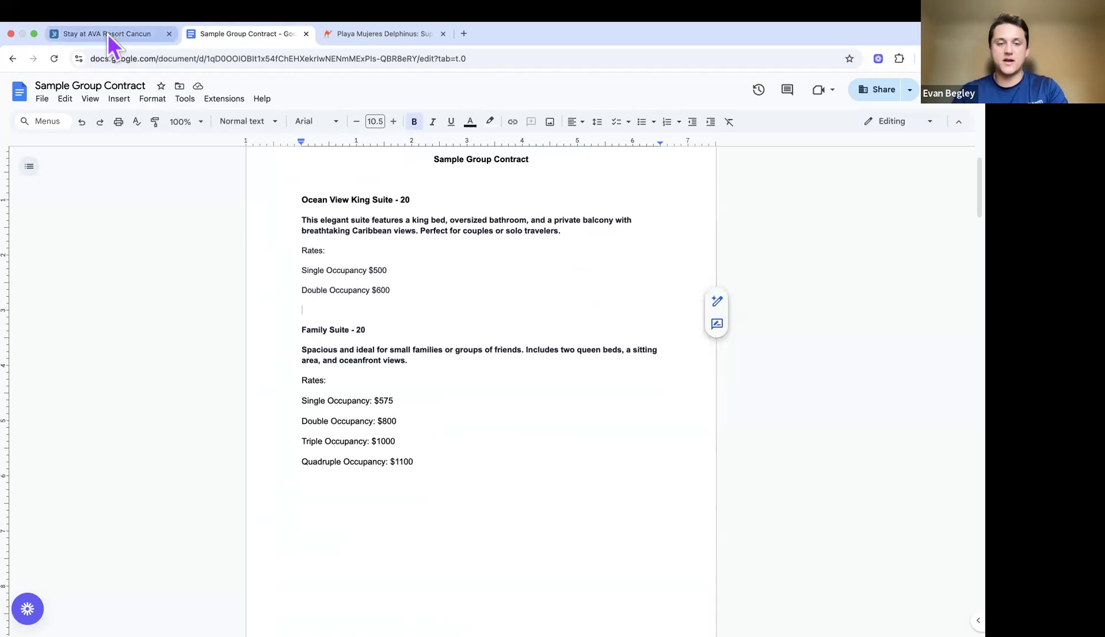
click(87, 39)
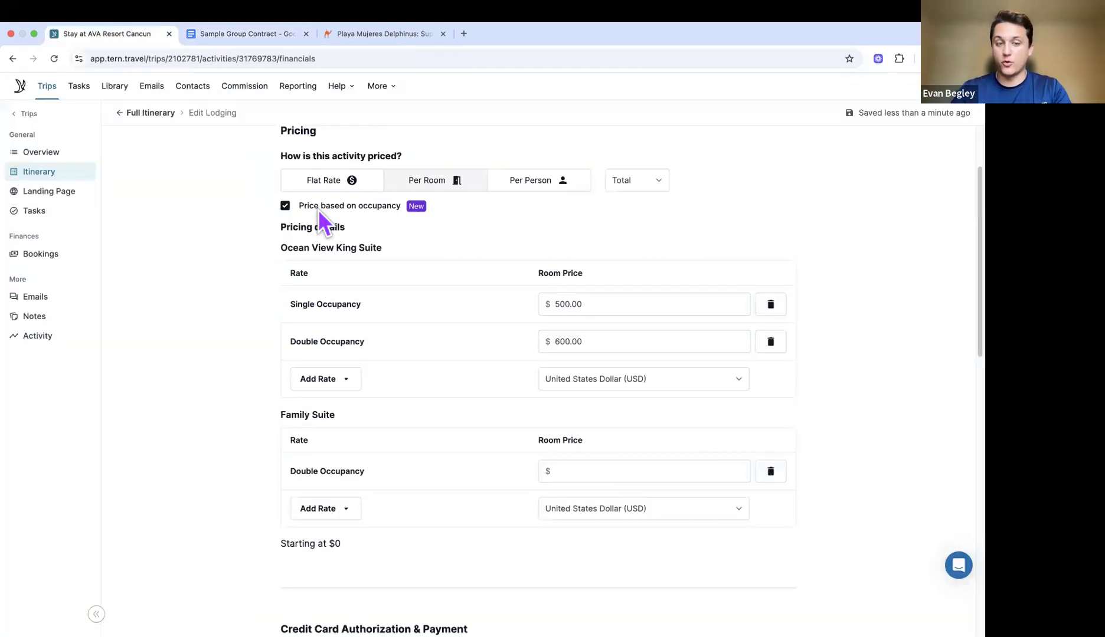
click(352, 511)
click(332, 540)
click(334, 551)
click(330, 611)
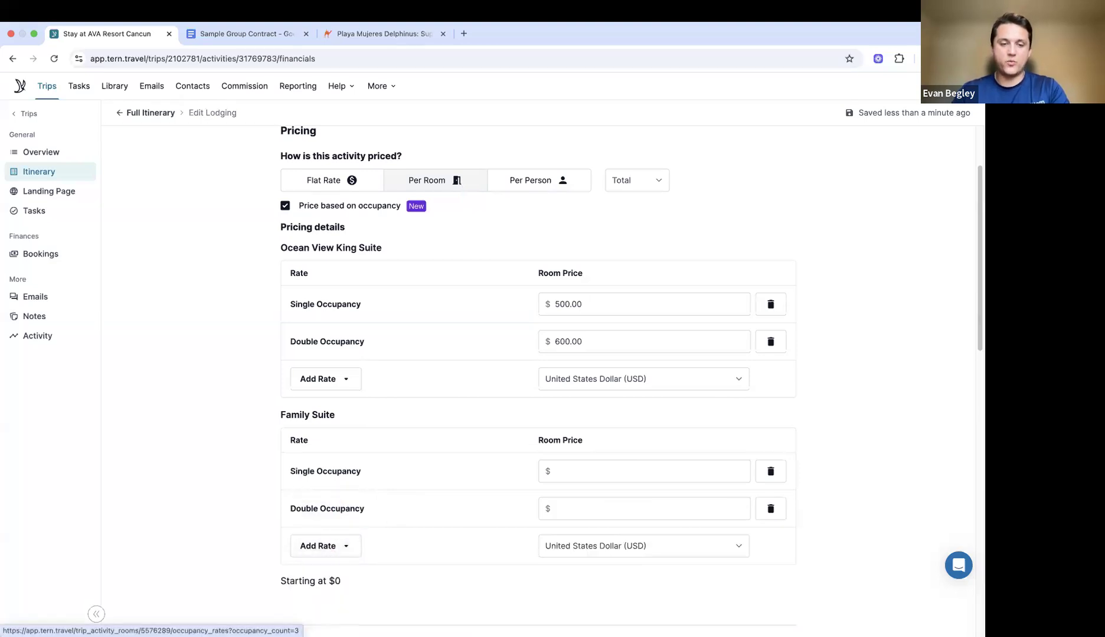
scroll(335, 522, down, 1)
click(340, 532)
click(343, 611)
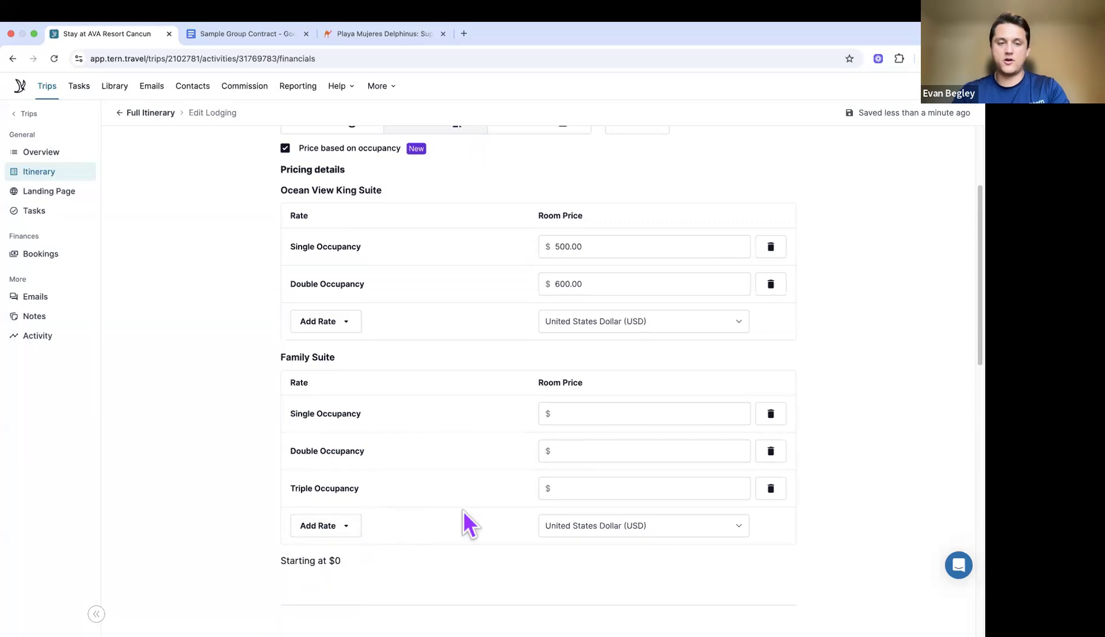
Step: Enter Family Suite Single and Double Occupancy prices of 575 and 800
click(275, 34)
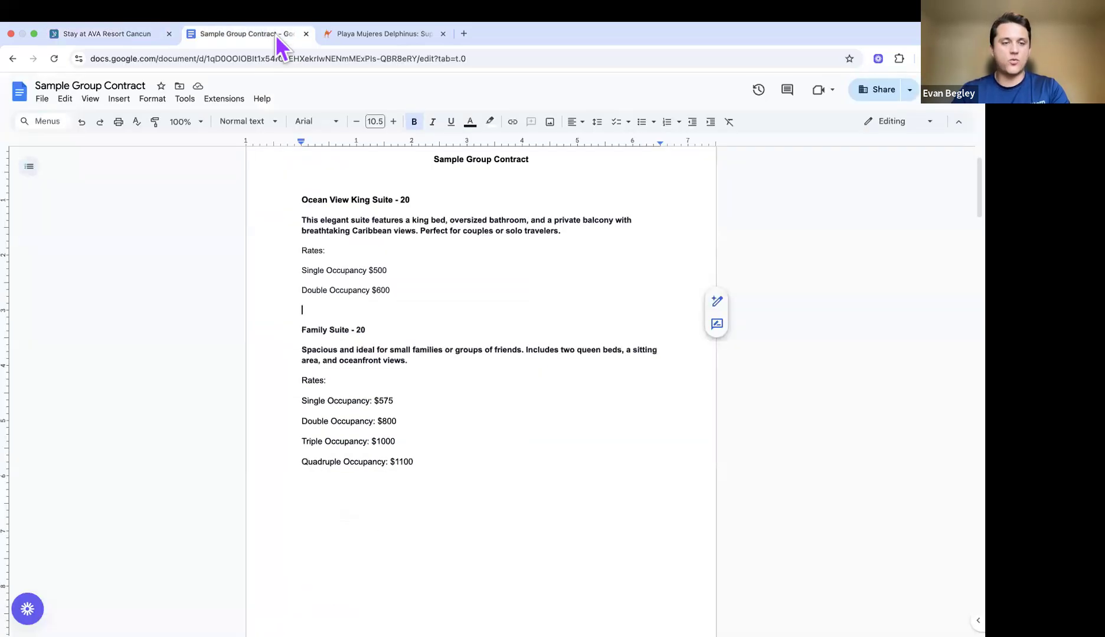
click(99, 35)
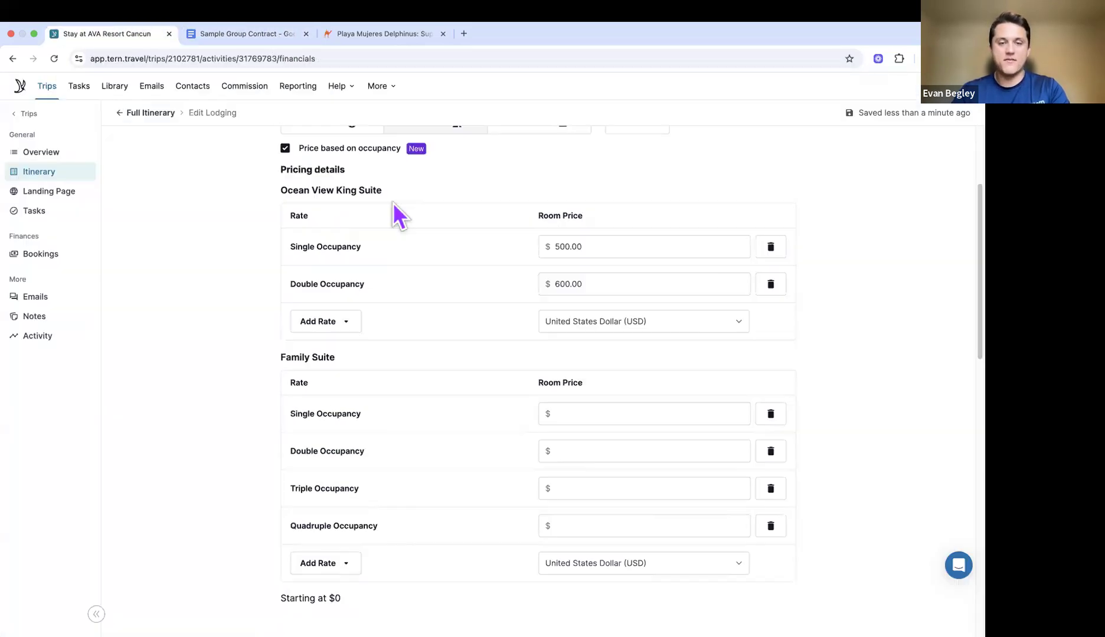
click(593, 406)
text(575)
key(Tab)
key(Tab)
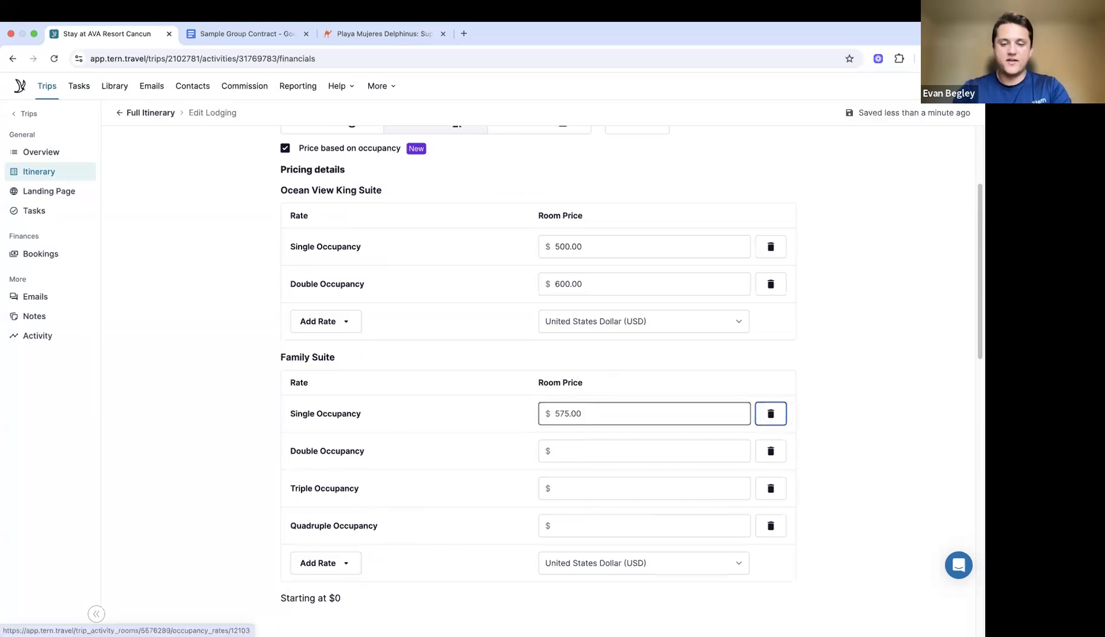
text(800)
key(Tab)
key(Tab)
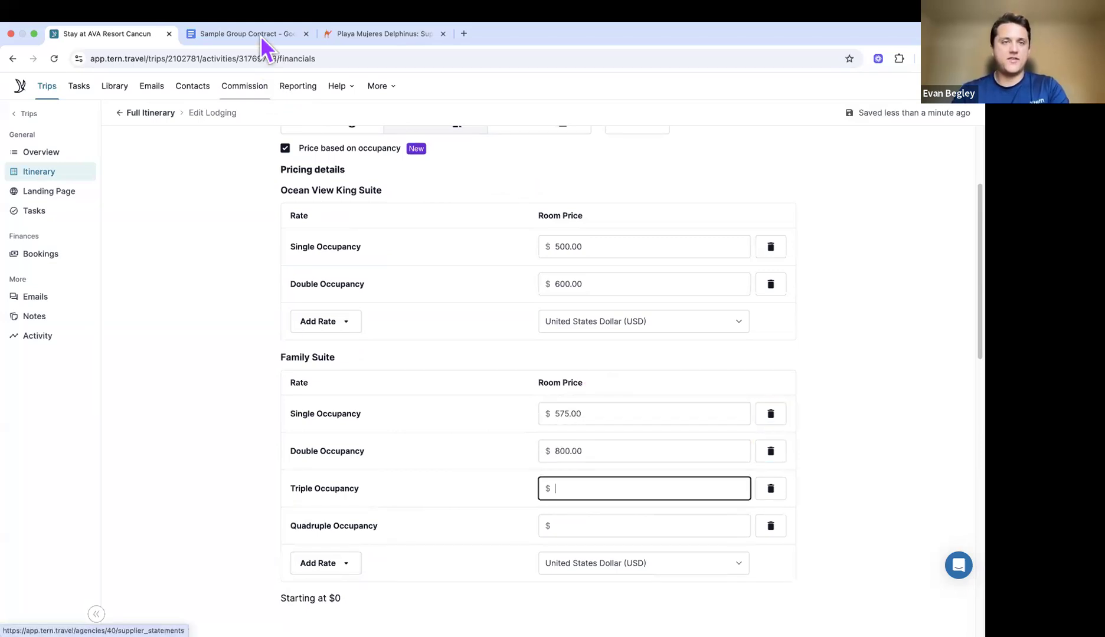
Step: Fill the Family Suite Triple and Quadruple prices of 1000 and 1100, then review the rates
click(261, 34)
click(112, 36)
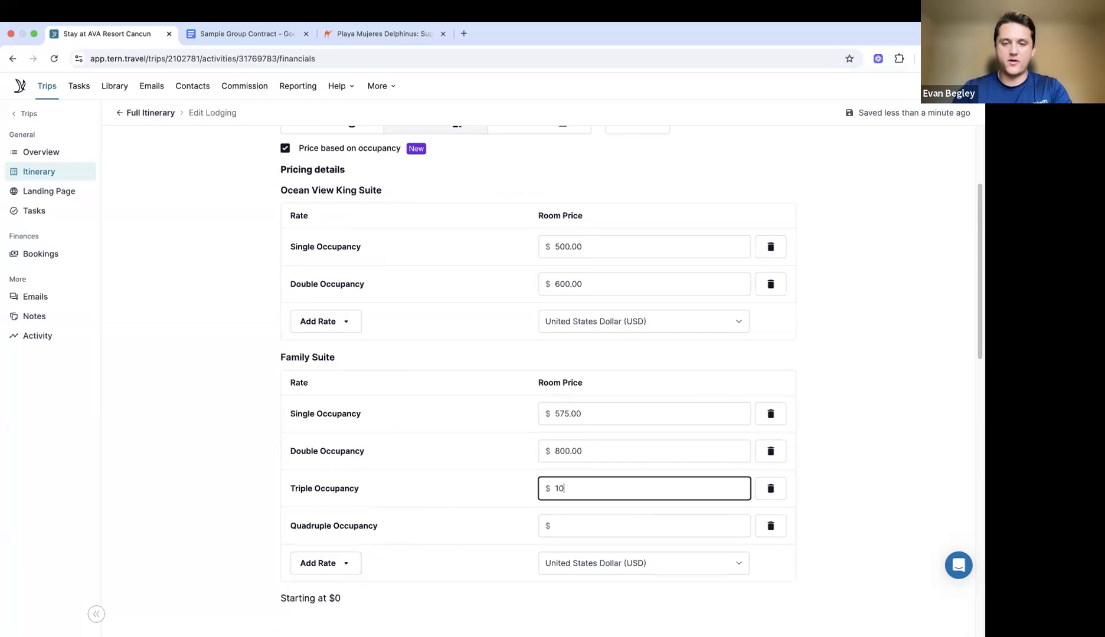
key(Tab)
key(Tab)
text(11000)
click(511, 357)
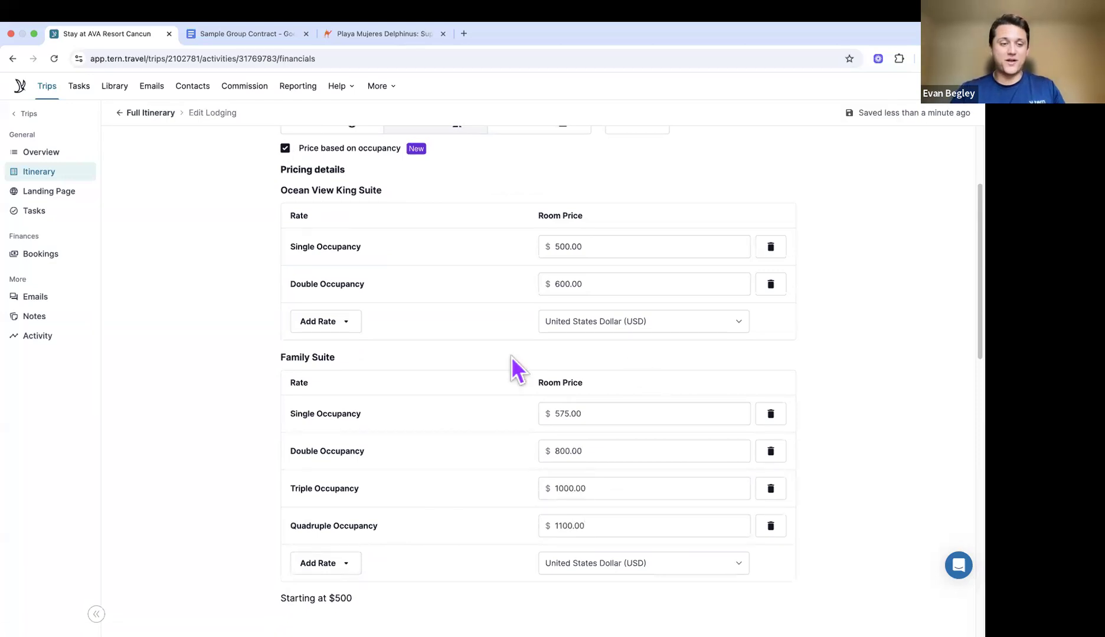
scroll(512, 377, down, 2)
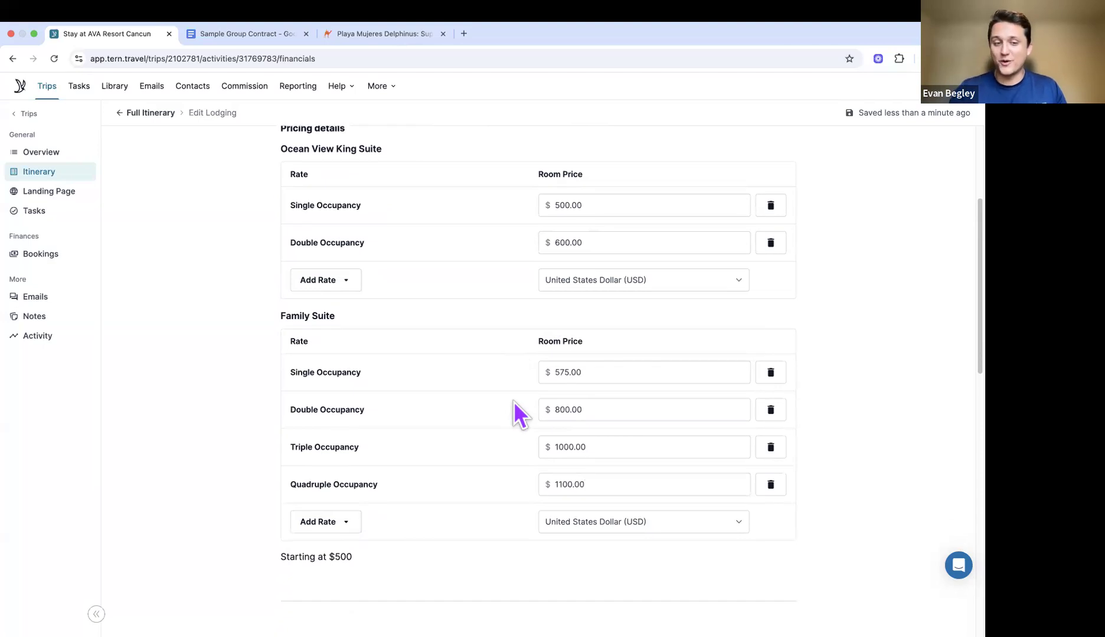
scroll(522, 430, down, 1)
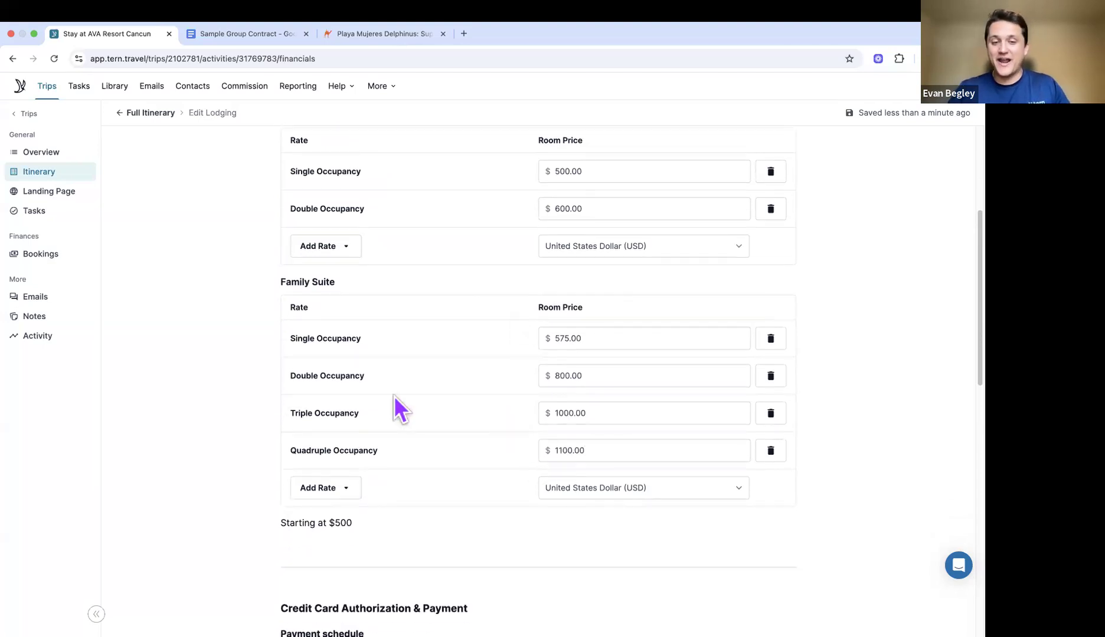
scroll(452, 454, down, 1)
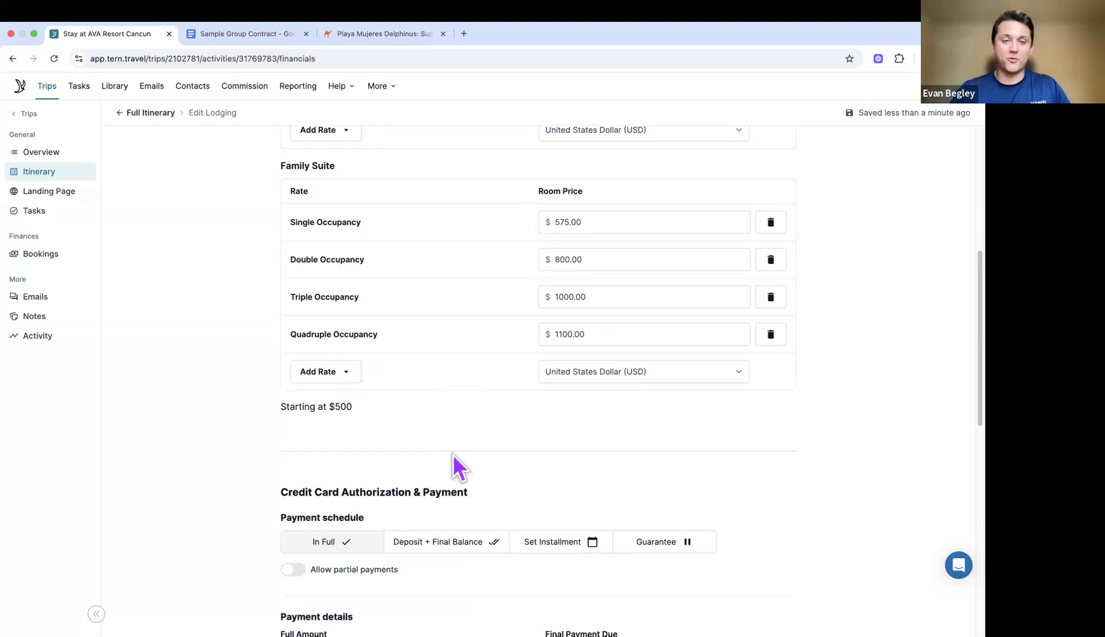
scroll(452, 453, up, 3)
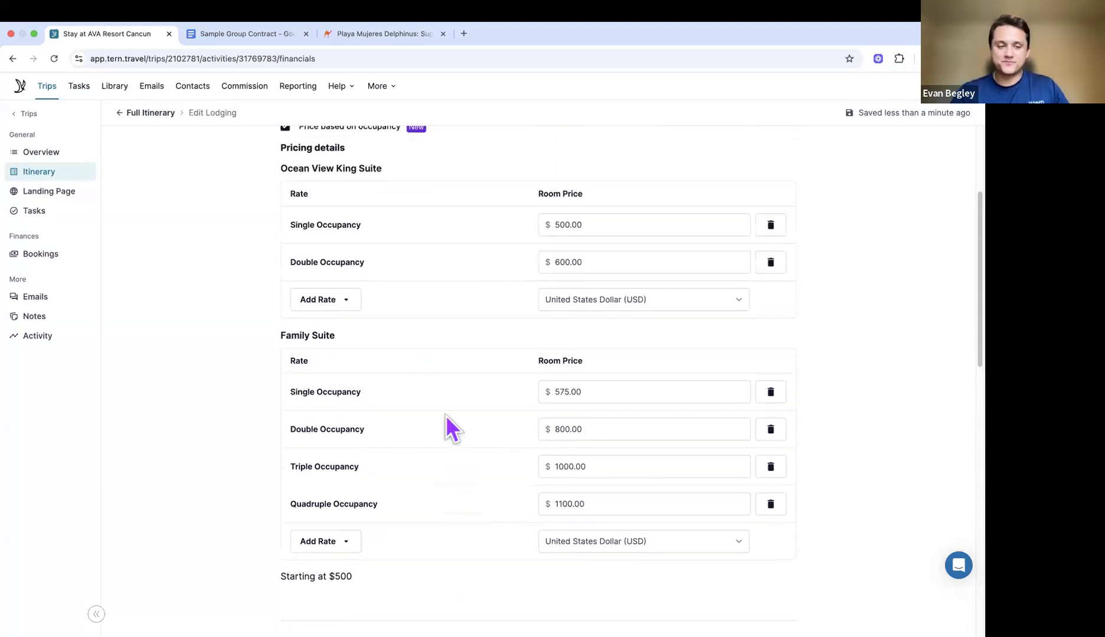
scroll(445, 415, down, 3)
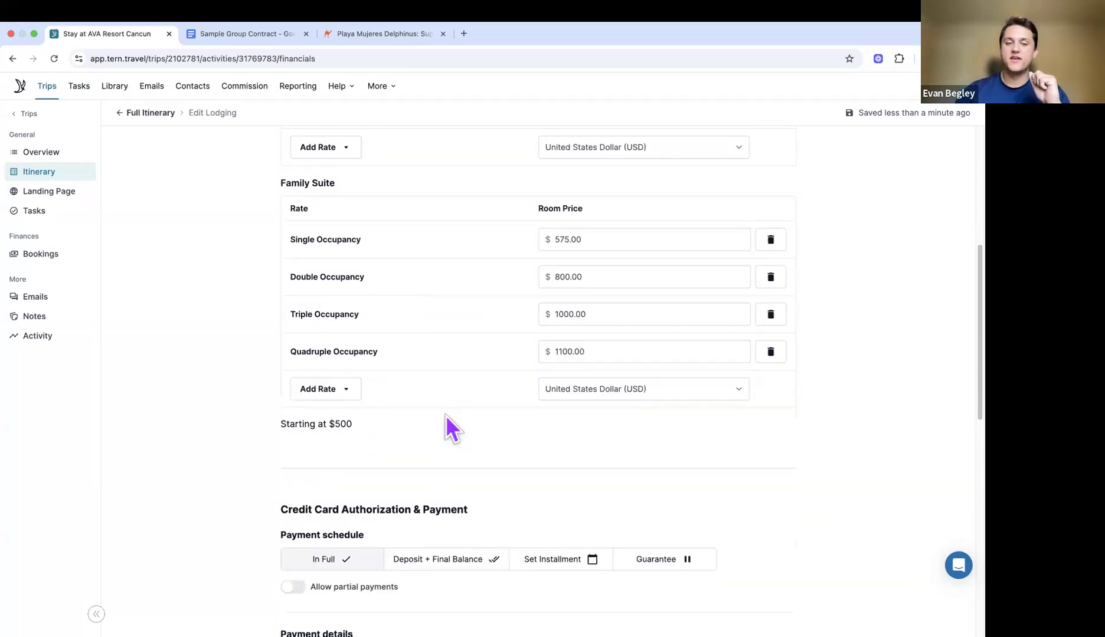
scroll(445, 415, down, 4)
scroll(444, 419, down, 1)
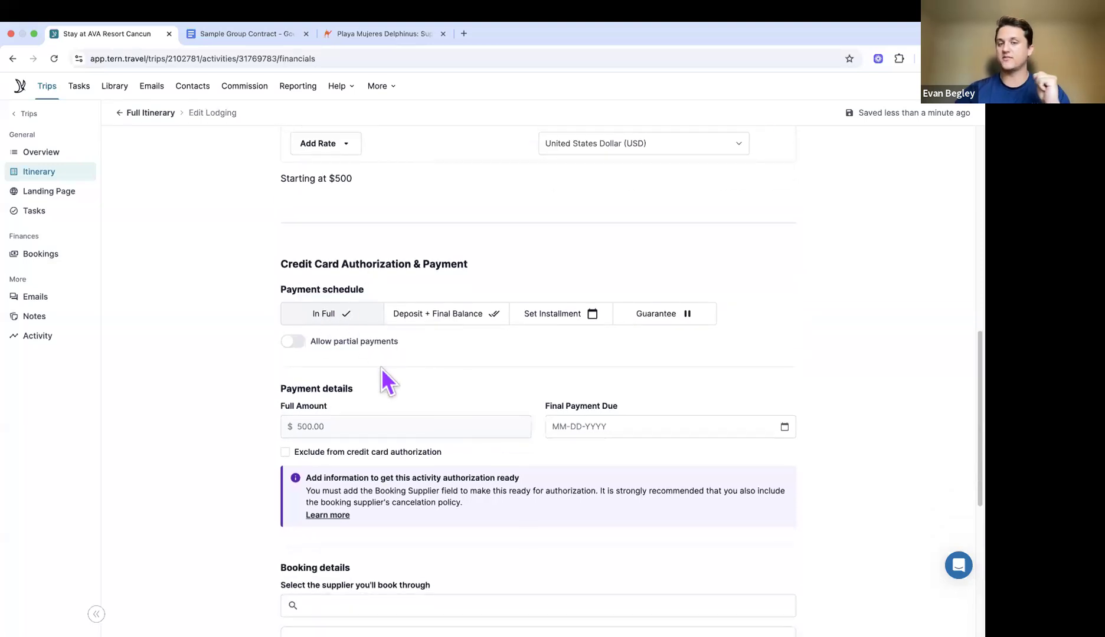
Step: Set the Final Payment Due date to September 30, 2025
scroll(381, 368, down, 1)
click(580, 373)
click(785, 369)
click(745, 402)
click(746, 402)
click(745, 402)
click(625, 568)
Step: Search 'Ava Re' and choose AVA Resort as the booking supplier
scroll(579, 416, down, 1)
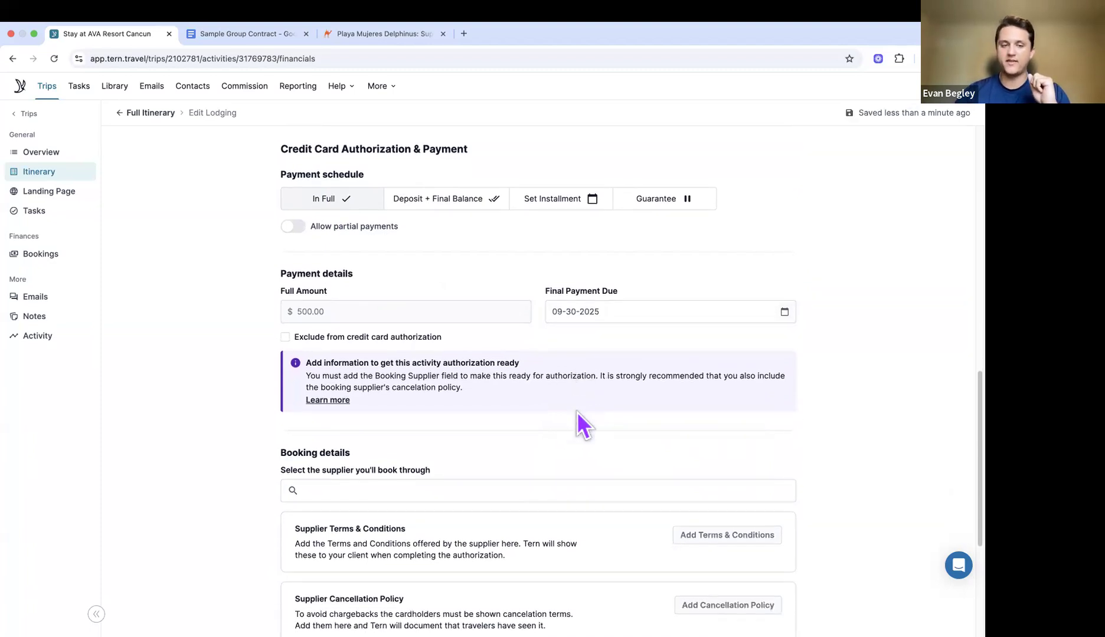
scroll(578, 419, down, 1)
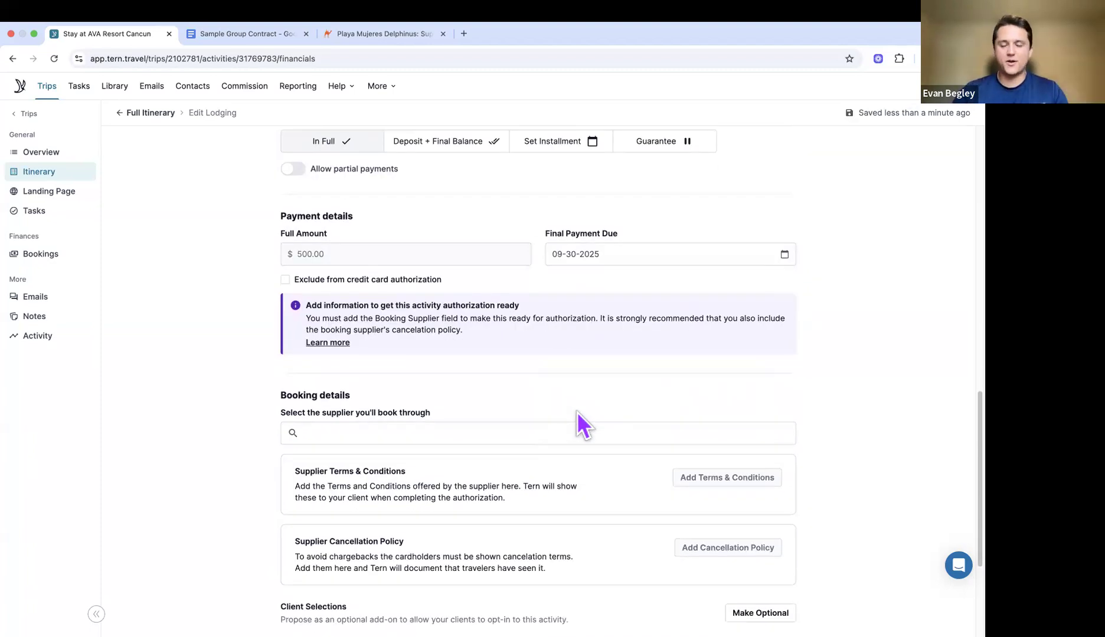
scroll(578, 407, down, 1)
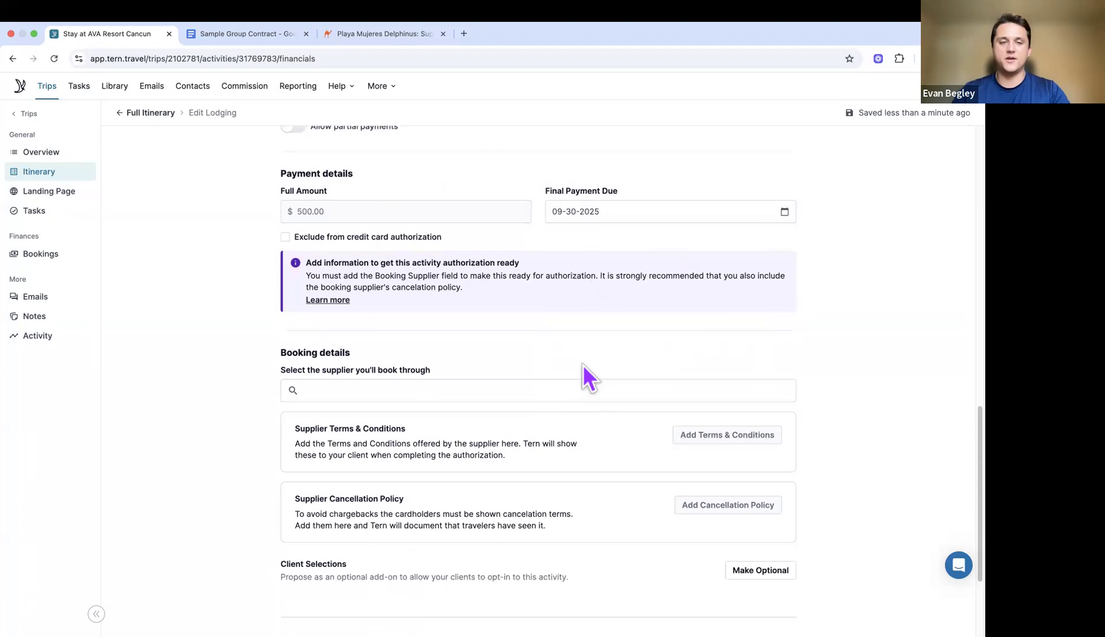
scroll(582, 365, down, 1)
click(555, 367)
text(Ava)
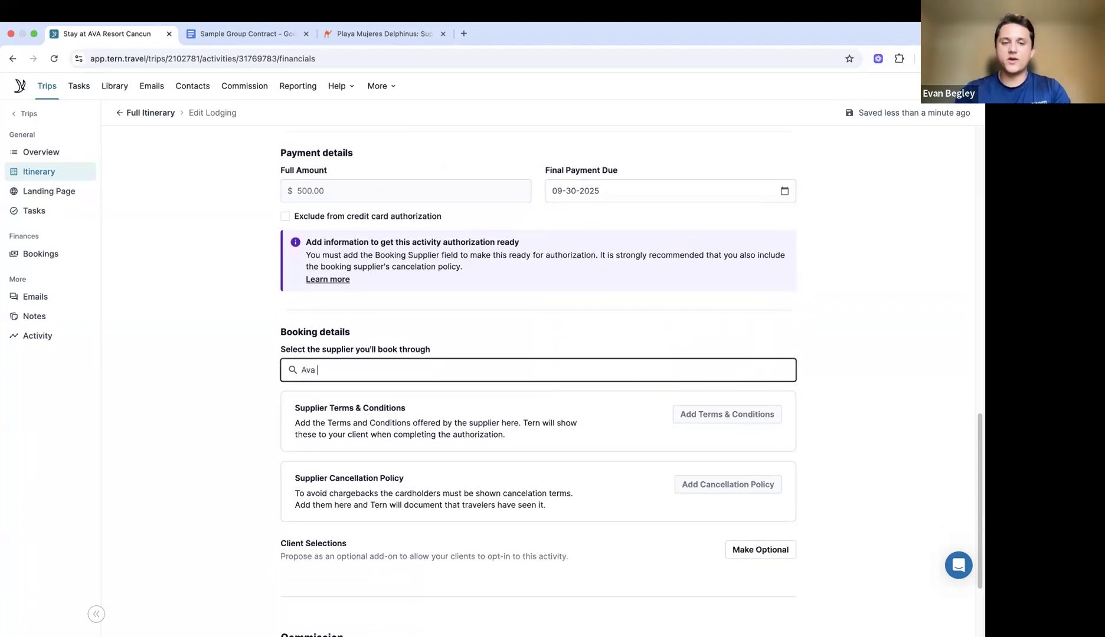
text( Re)
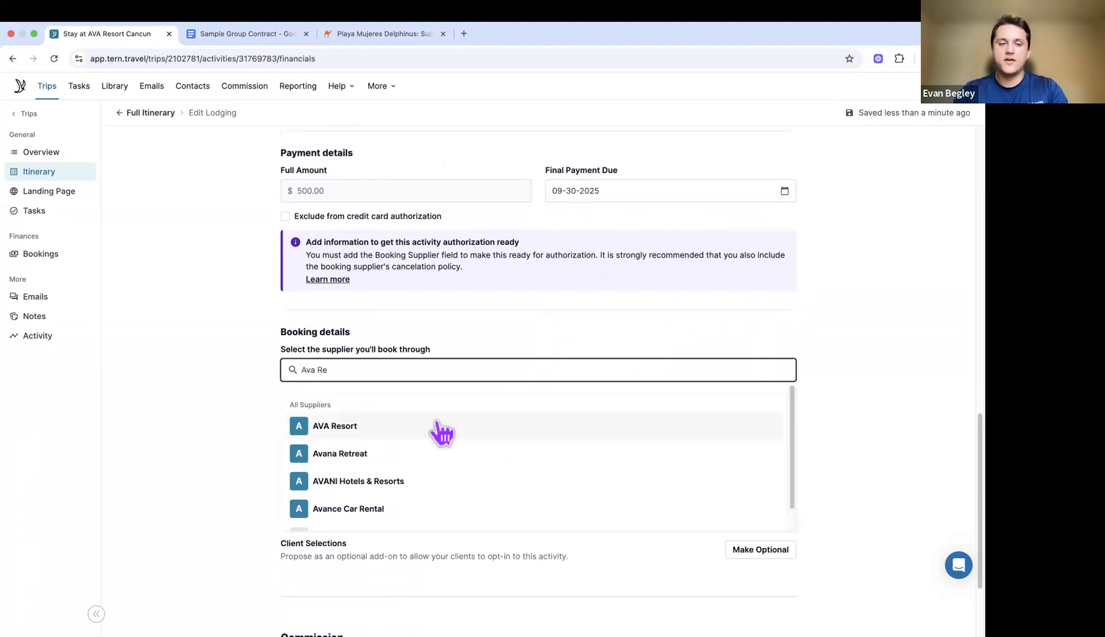
click(439, 427)
scroll(436, 423, down, 1)
scroll(457, 424, down, 1)
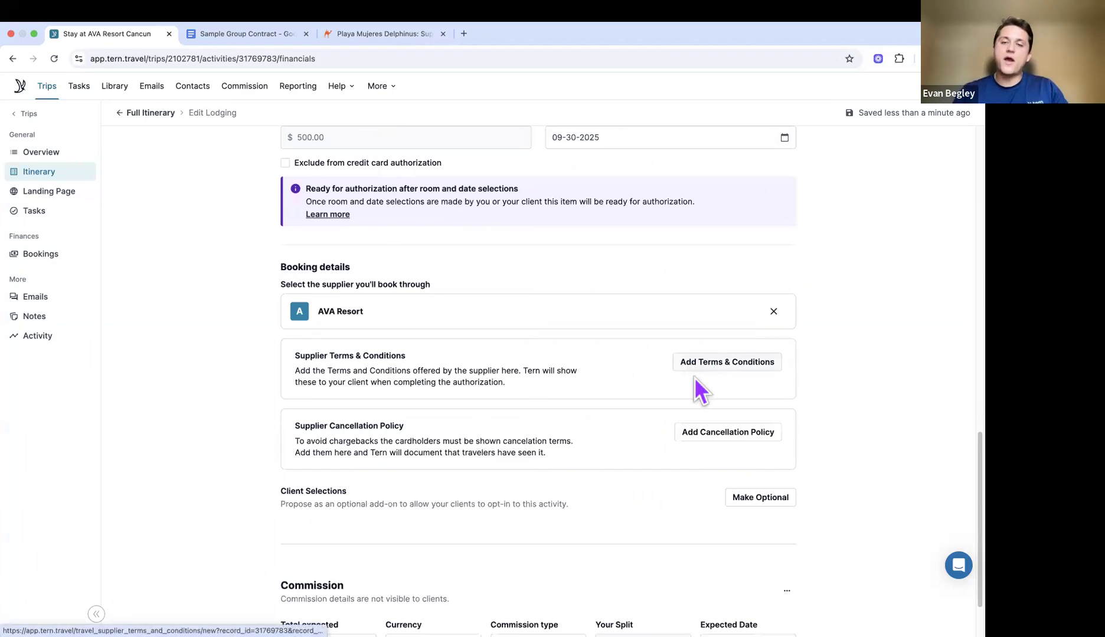
click(697, 437)
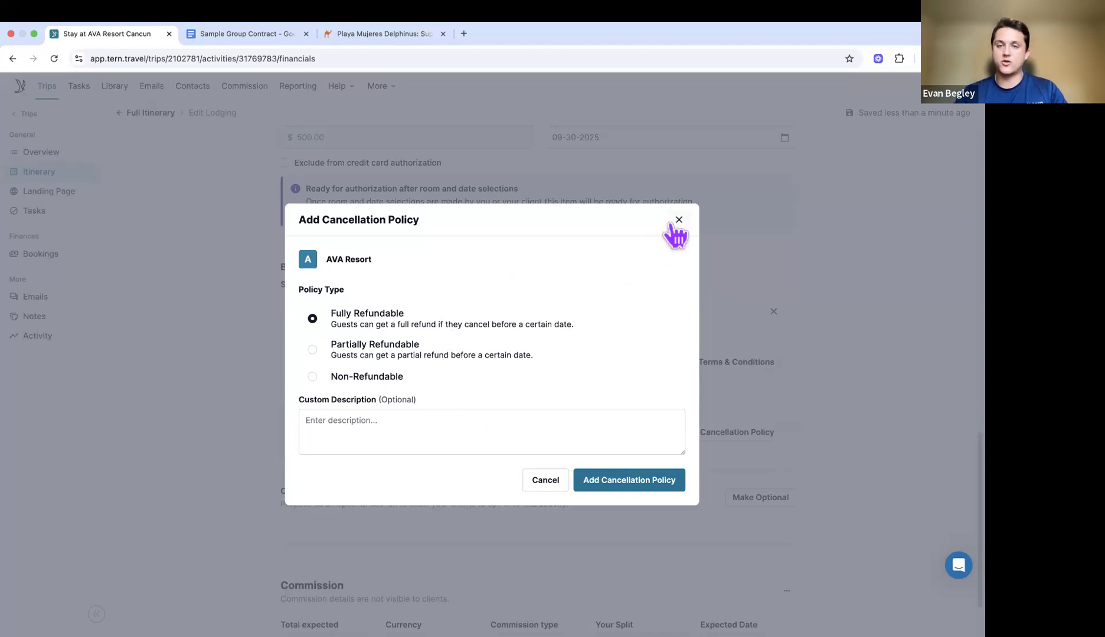
click(679, 220)
click(718, 363)
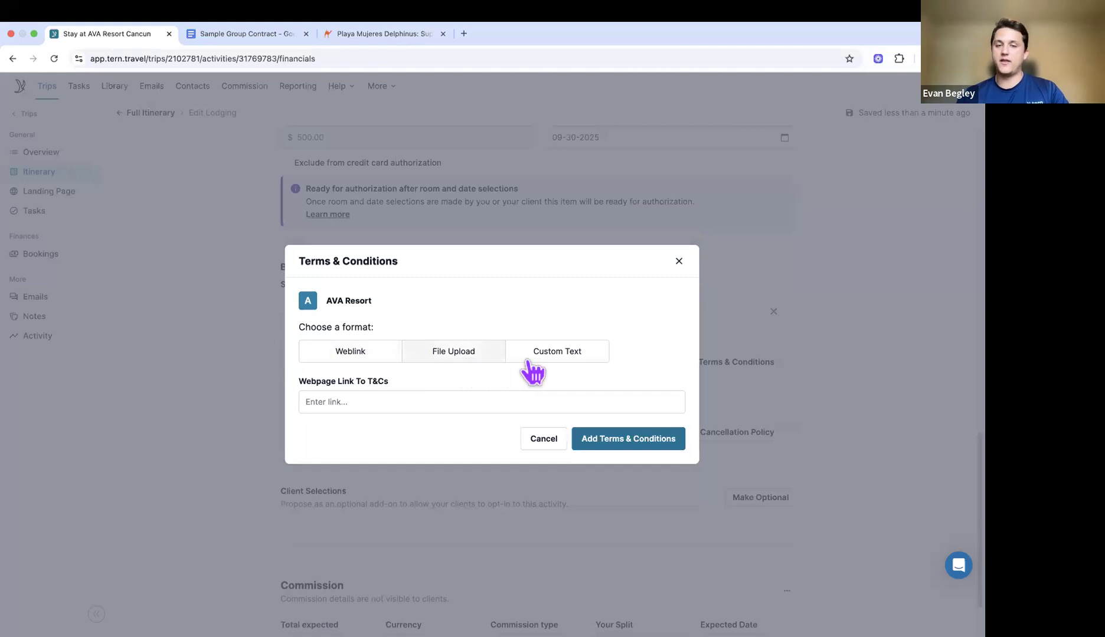
click(679, 261)
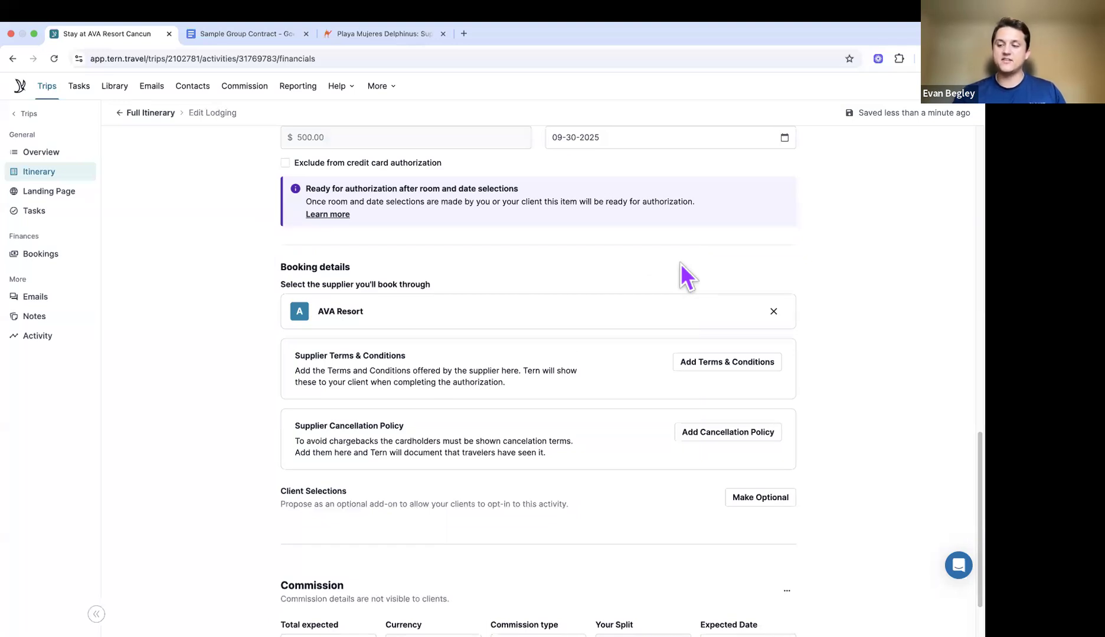
Step: Enter 240 as the total expected commission
scroll(680, 263, down, 2)
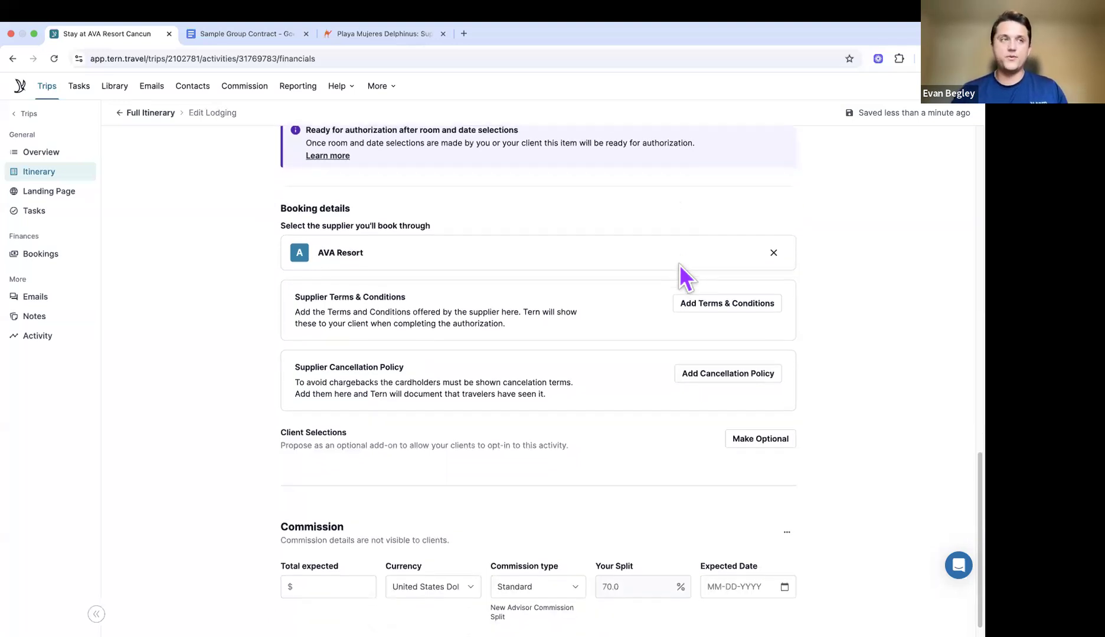
scroll(672, 384, down, 1)
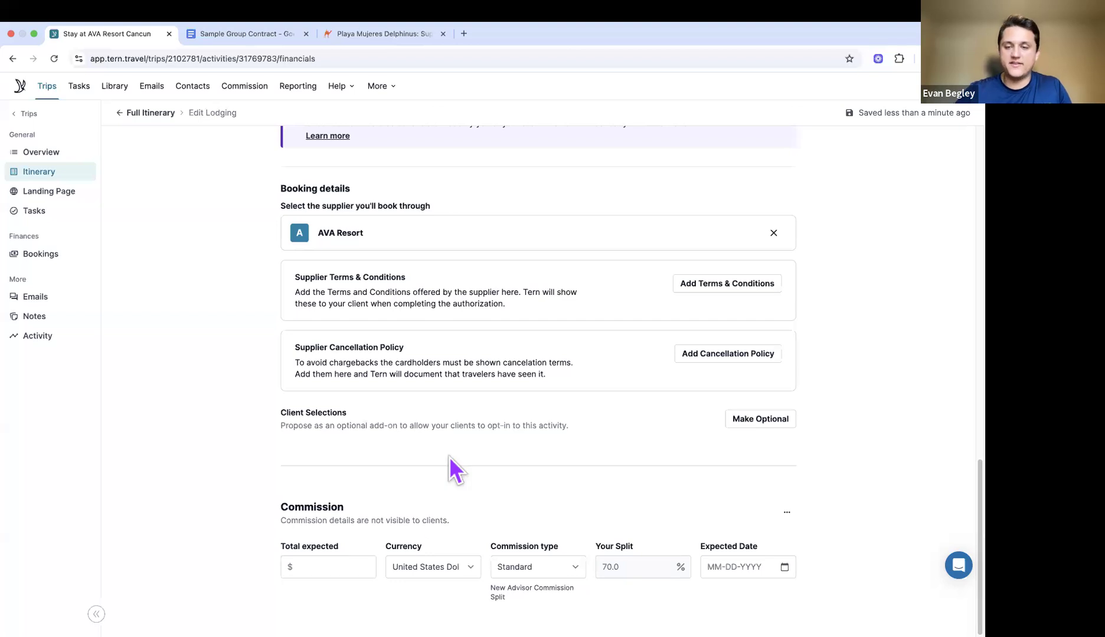
click(340, 568)
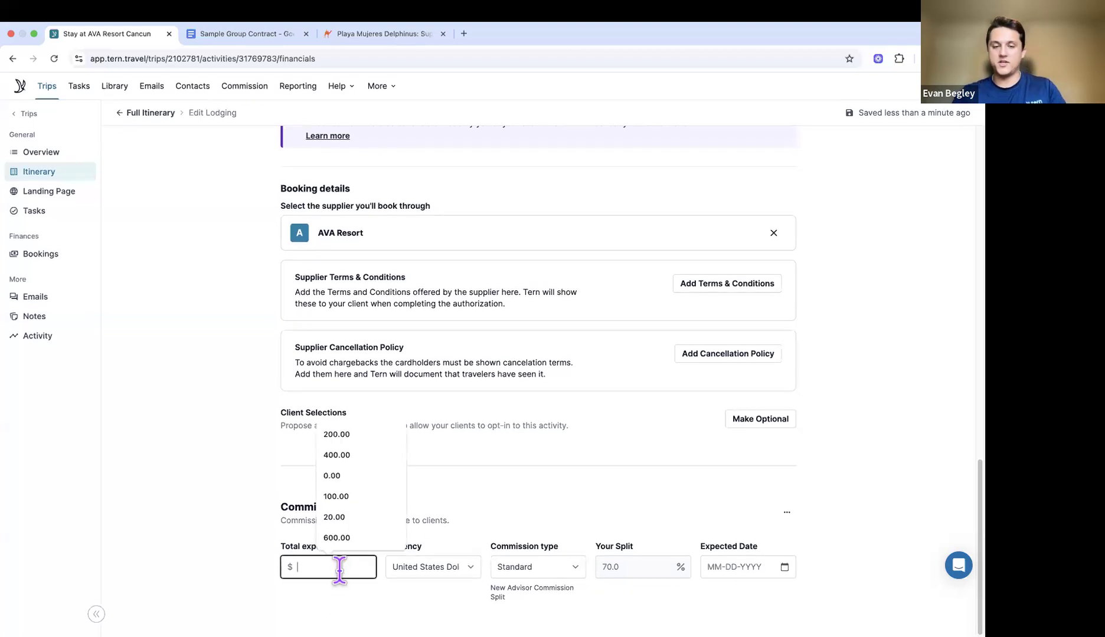
text(240)
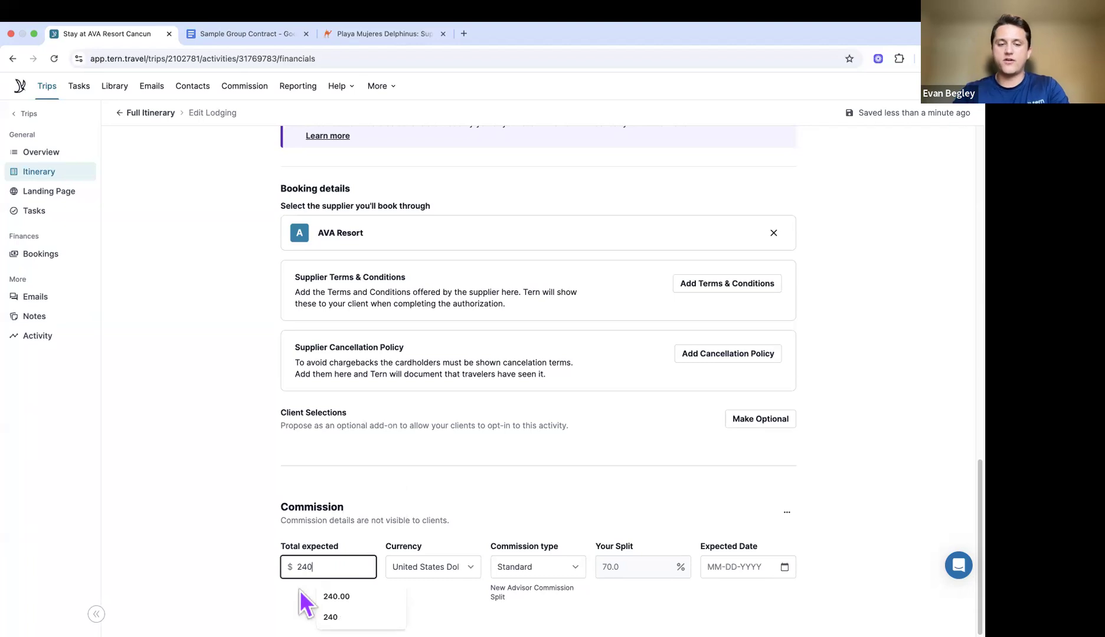
click(300, 590)
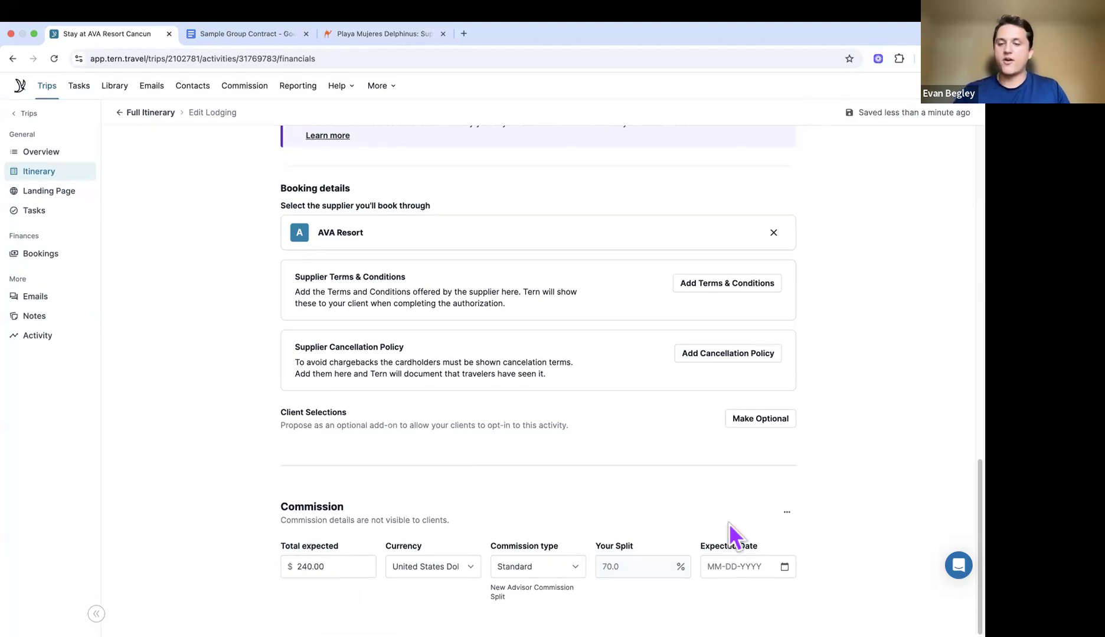
Step: Set the commission Expected Date to October 1, 2026
click(784, 566)
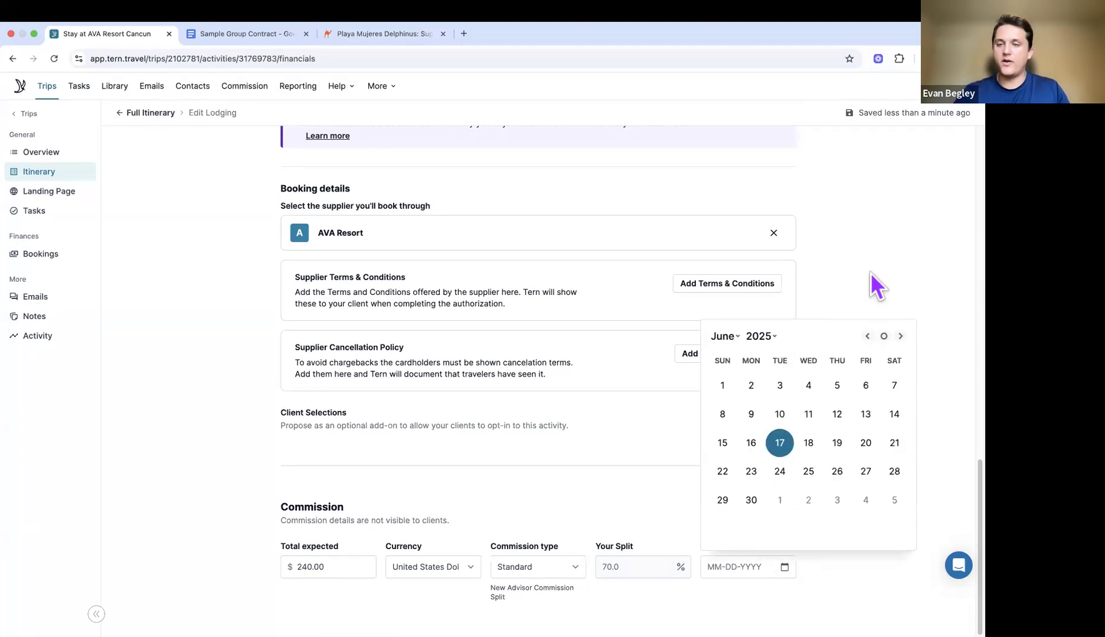
click(761, 338)
click(772, 353)
click(901, 336)
click(902, 337)
click(901, 336)
click(901, 337)
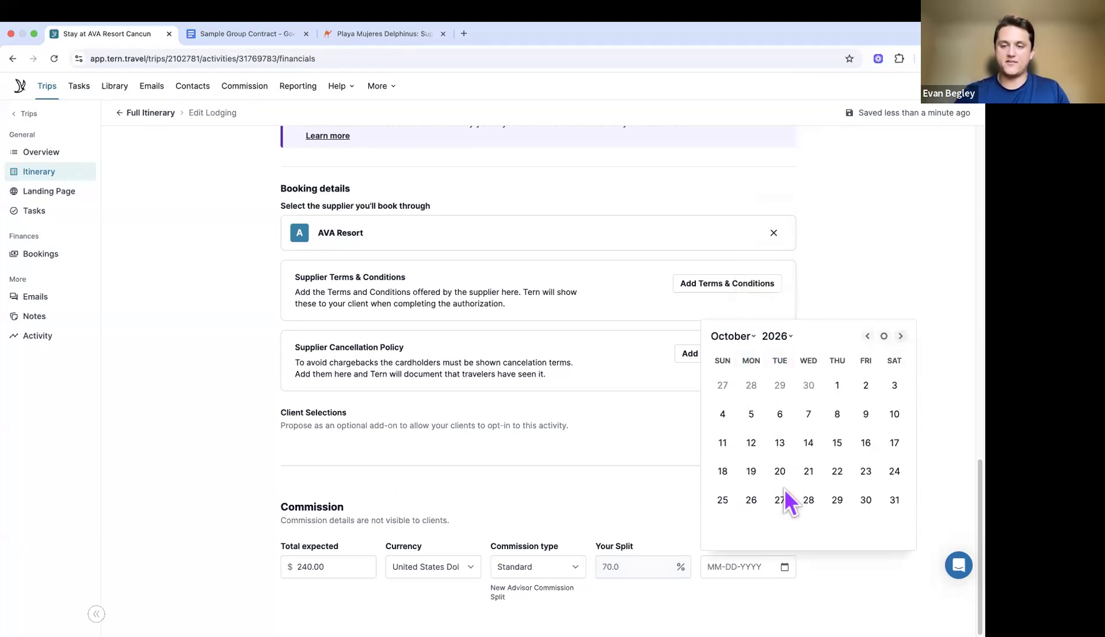
click(837, 387)
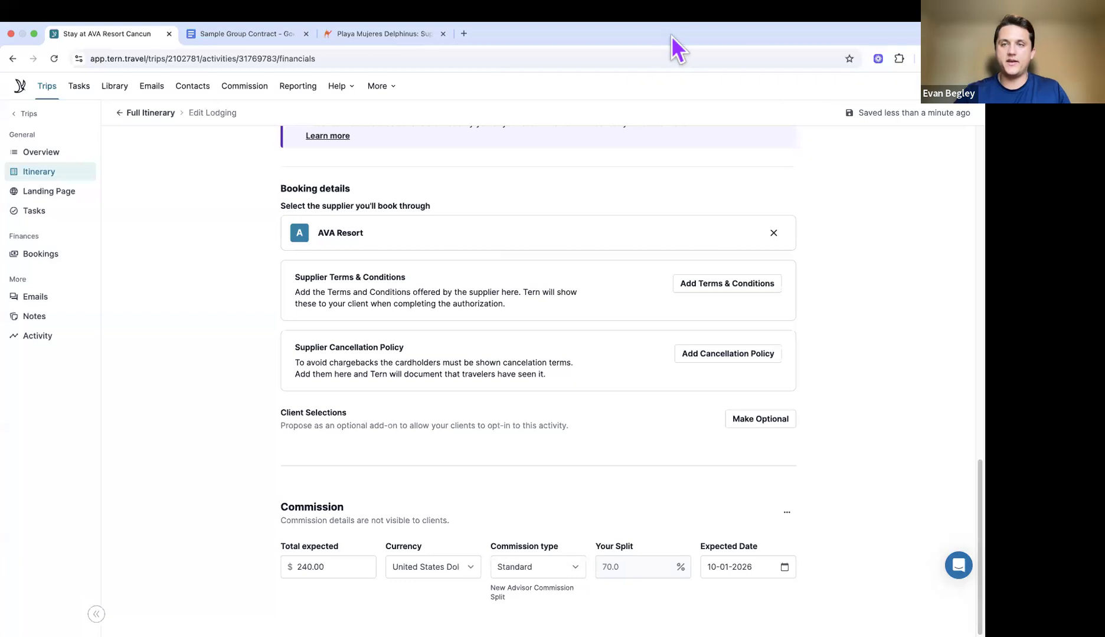
scroll(710, 463, up, 5)
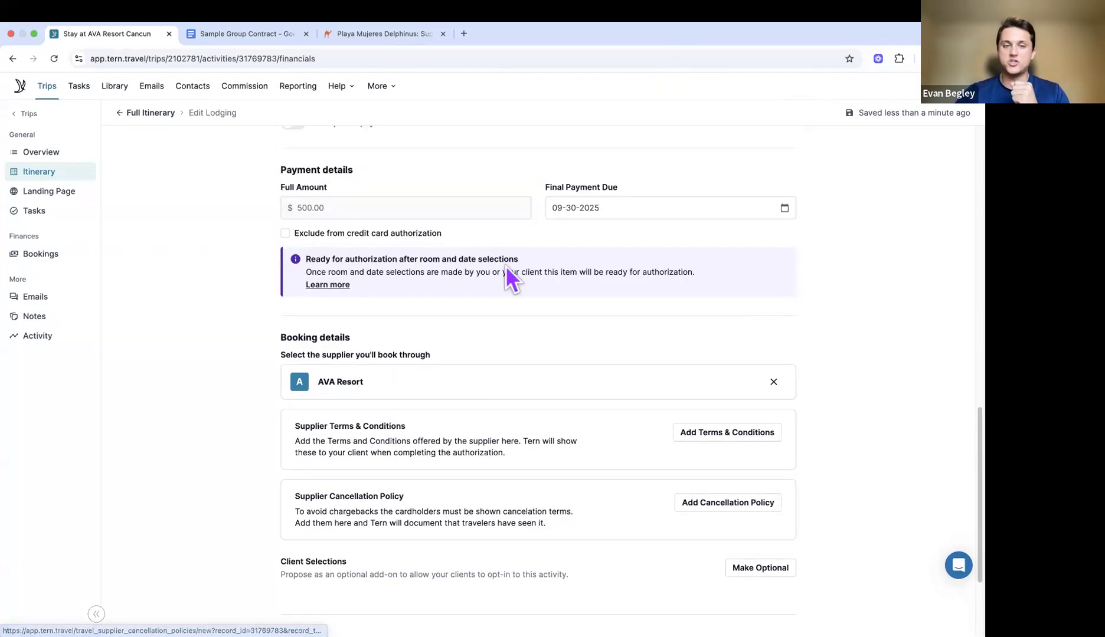
scroll(469, 262, up, 1)
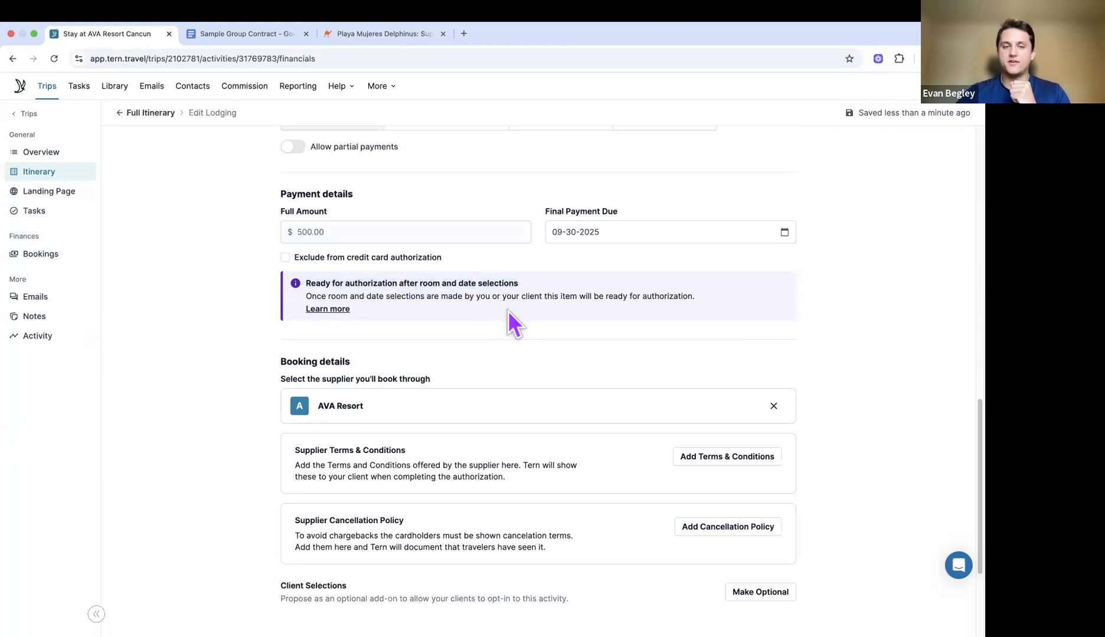
scroll(507, 310, up, 2)
scroll(508, 312, up, 15)
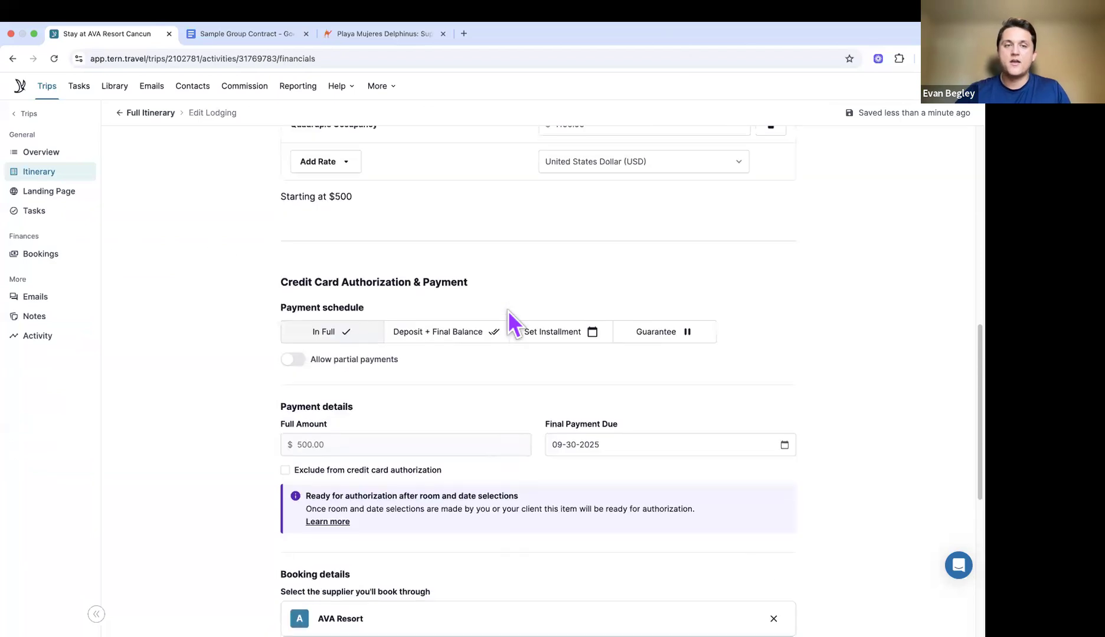
scroll(508, 311, up, 2)
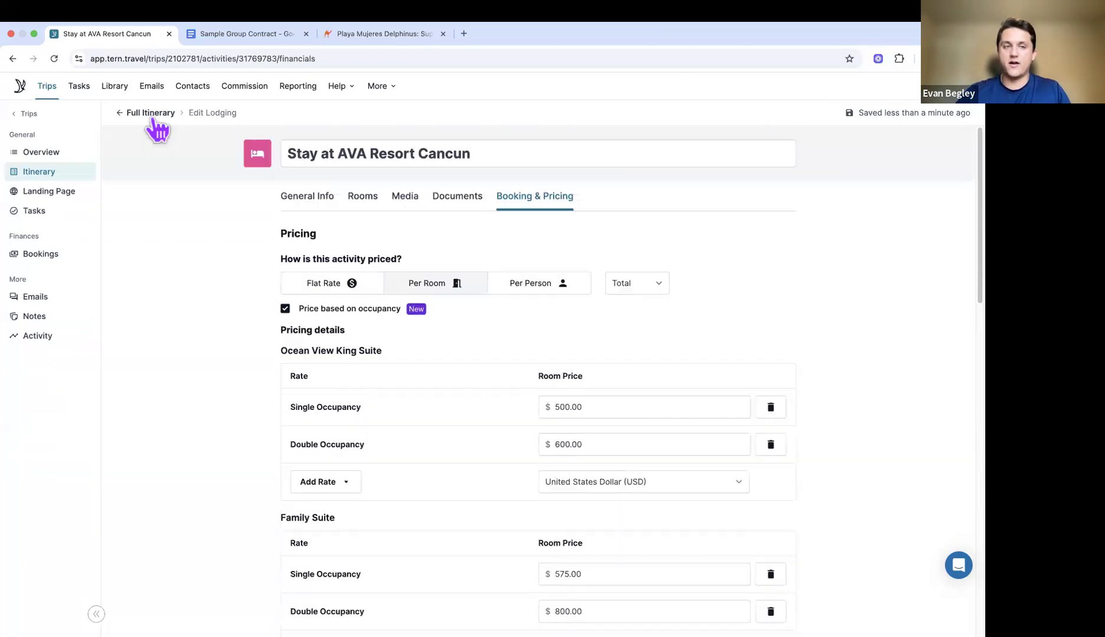
Step: From the Walsh Wedding itinerary, have AI draft a destination guide for 'Cancun, Mexico'
click(151, 113)
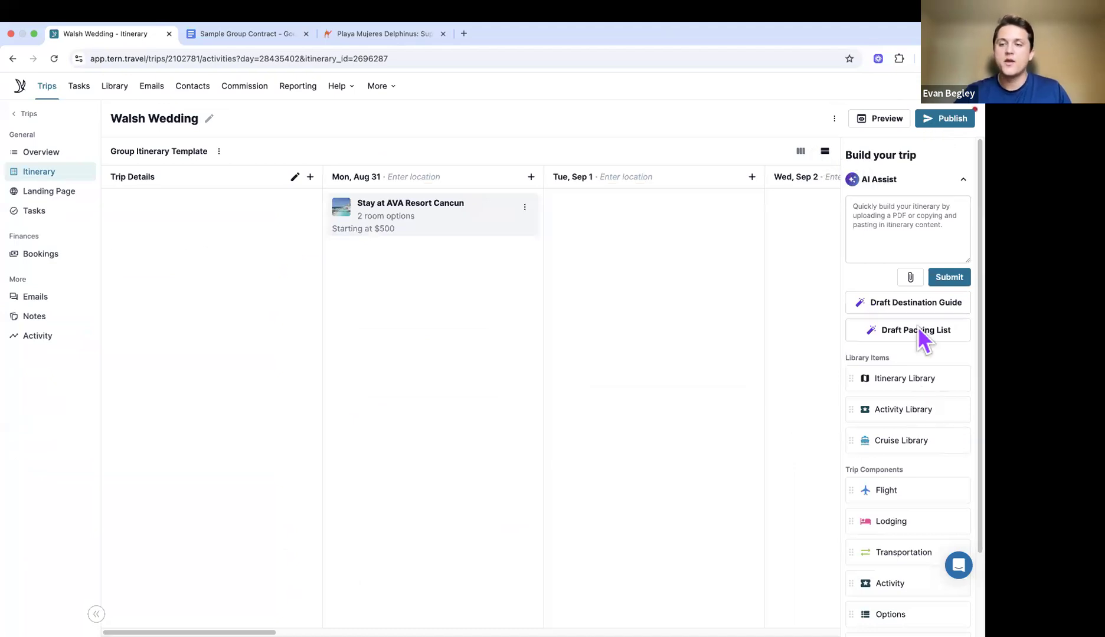
click(898, 303)
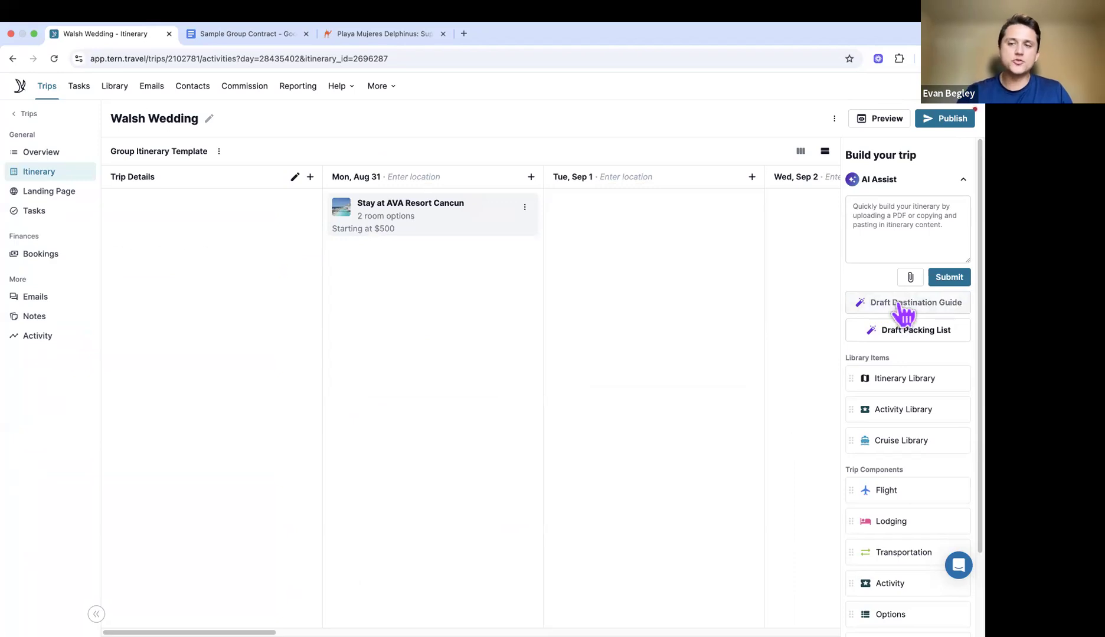
click(378, 263)
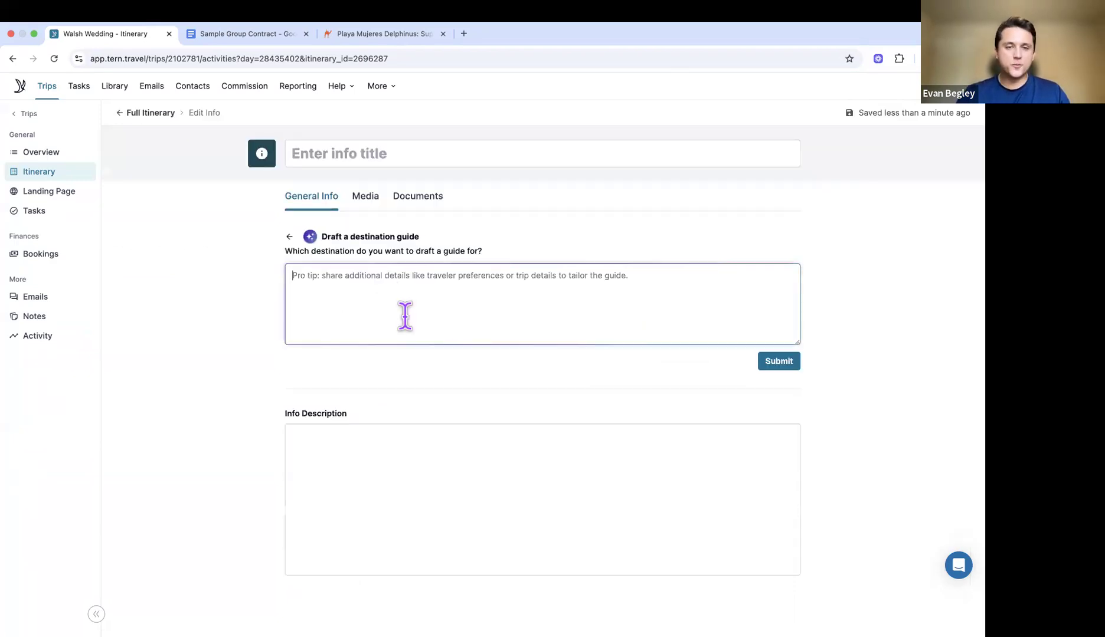
text(Cancun)
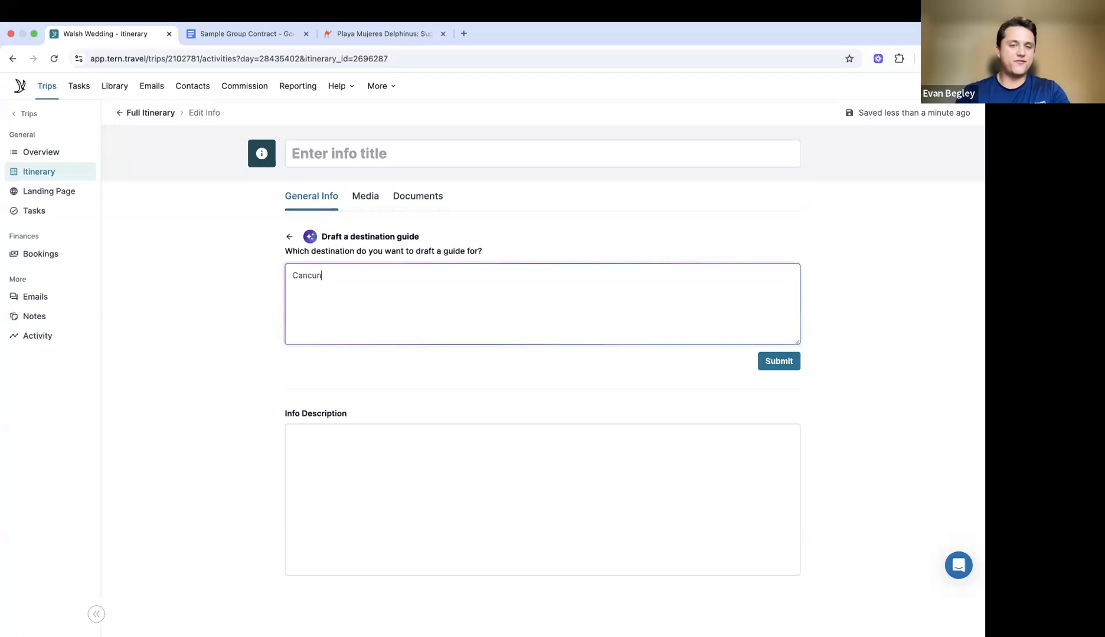
text(, Mexico)
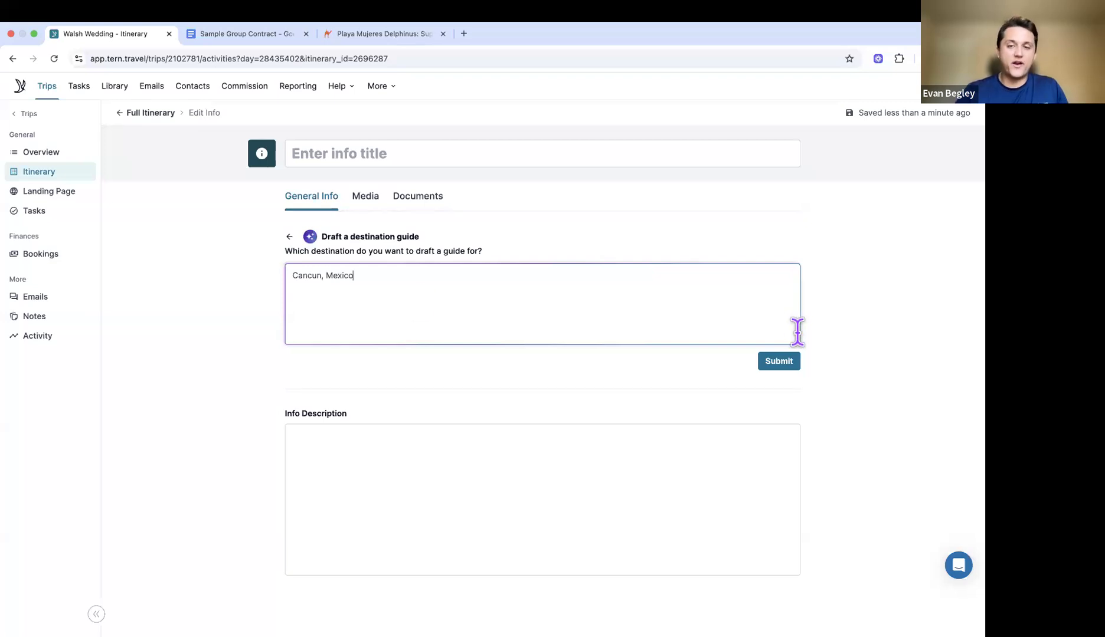
click(787, 367)
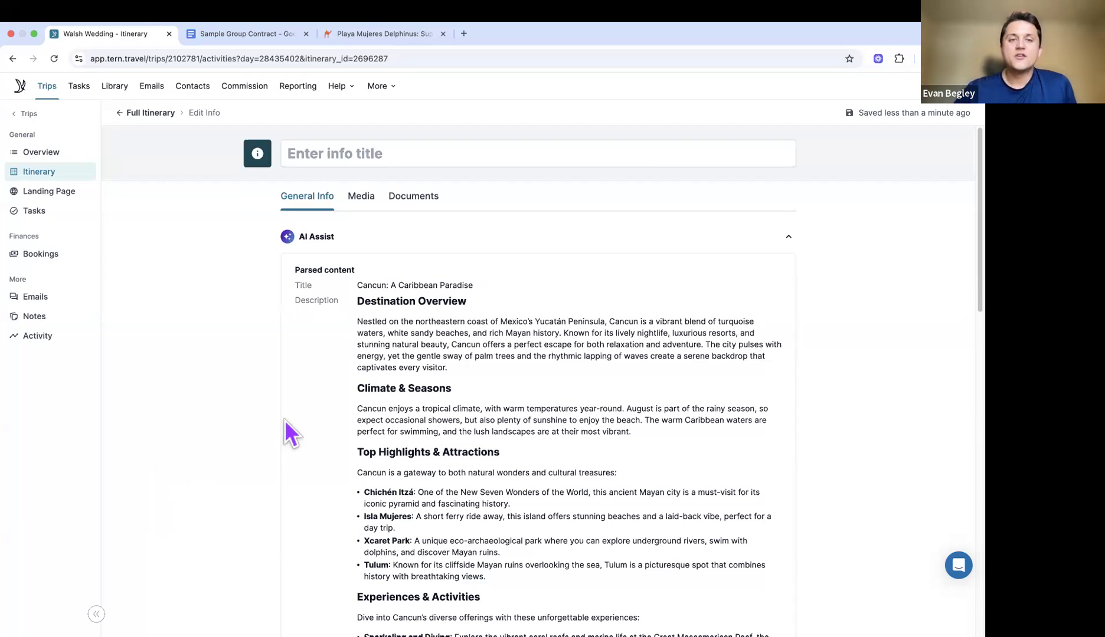
Step: Review the parsed Cancun: A Caribbean Paradise guide and add it to the info description
scroll(392, 382, down, 3)
scroll(394, 389, down, 1)
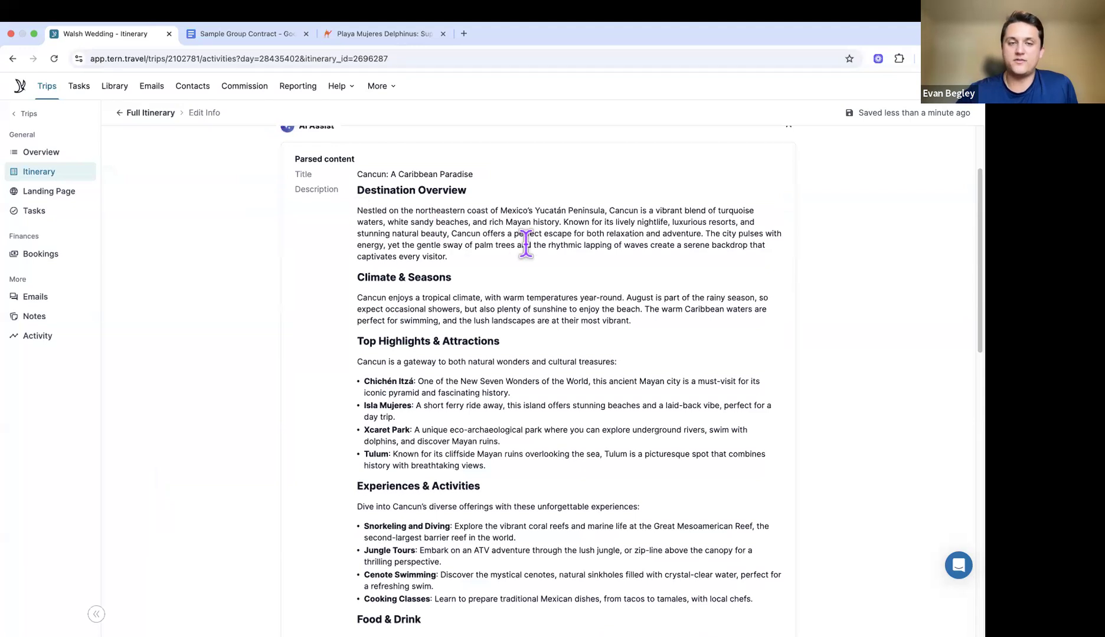
scroll(526, 243, down, 2)
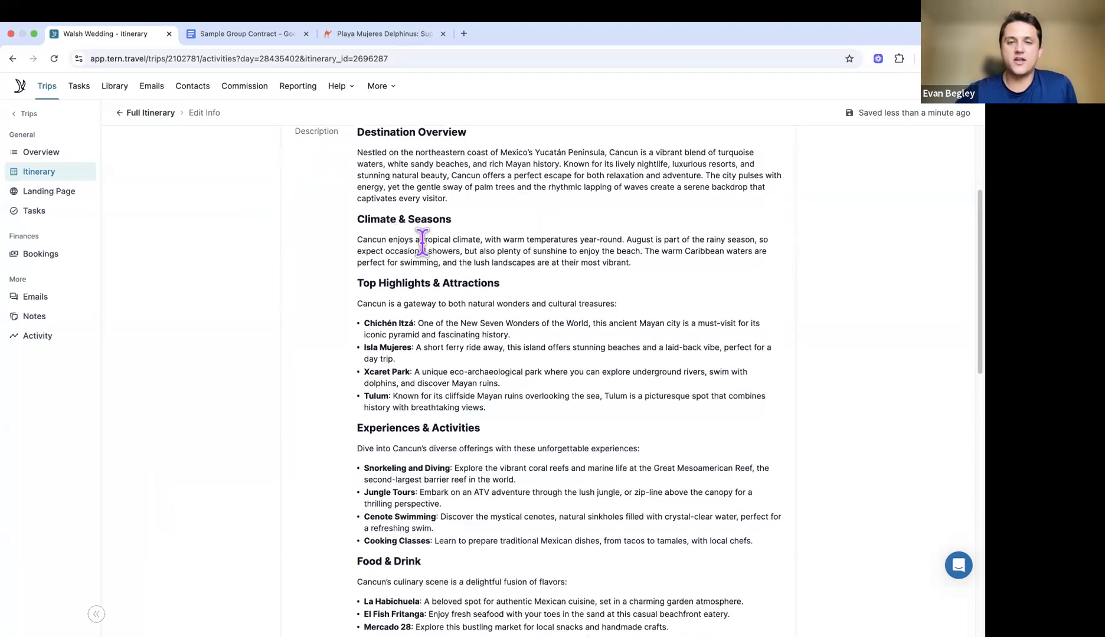
scroll(544, 301, down, 2)
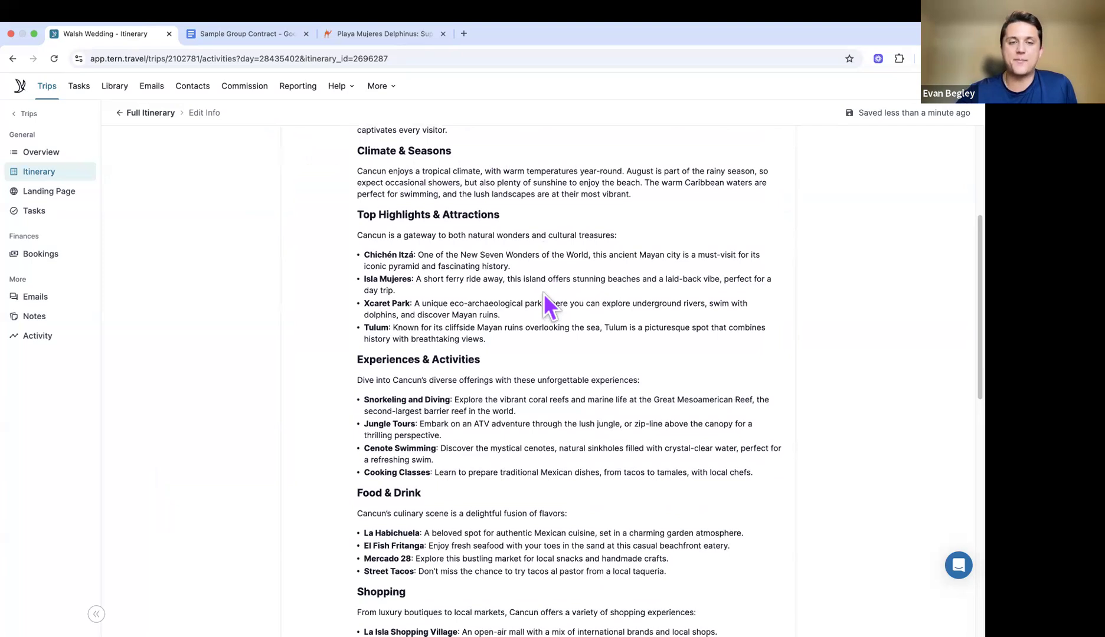
scroll(531, 259, down, 2)
scroll(494, 251, down, 4)
scroll(495, 258, down, 10)
scroll(495, 258, down, 5)
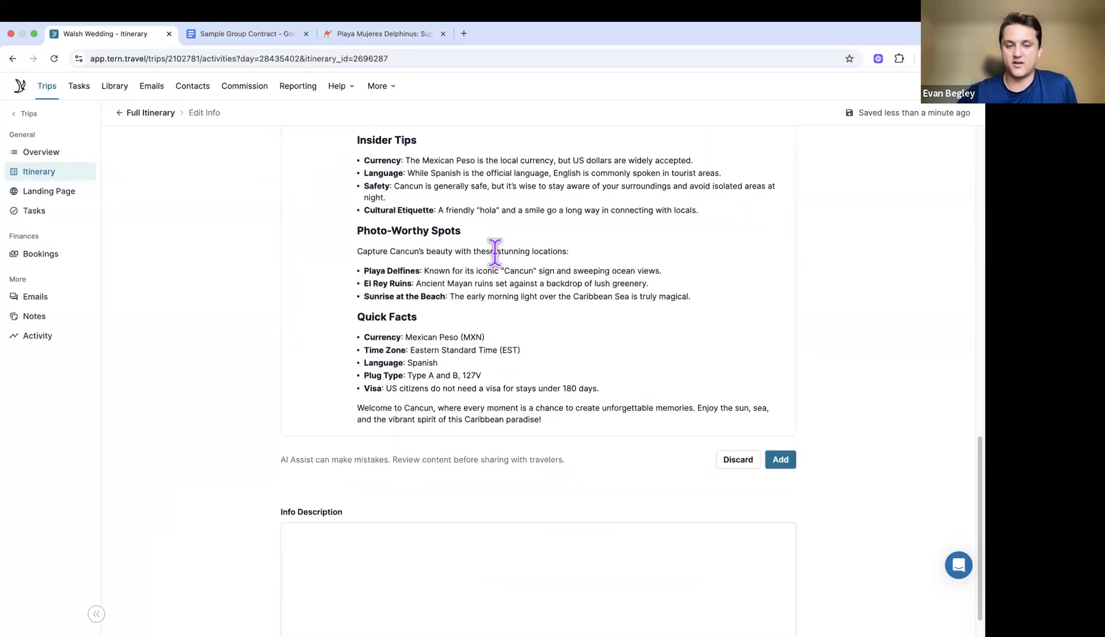
click(782, 461)
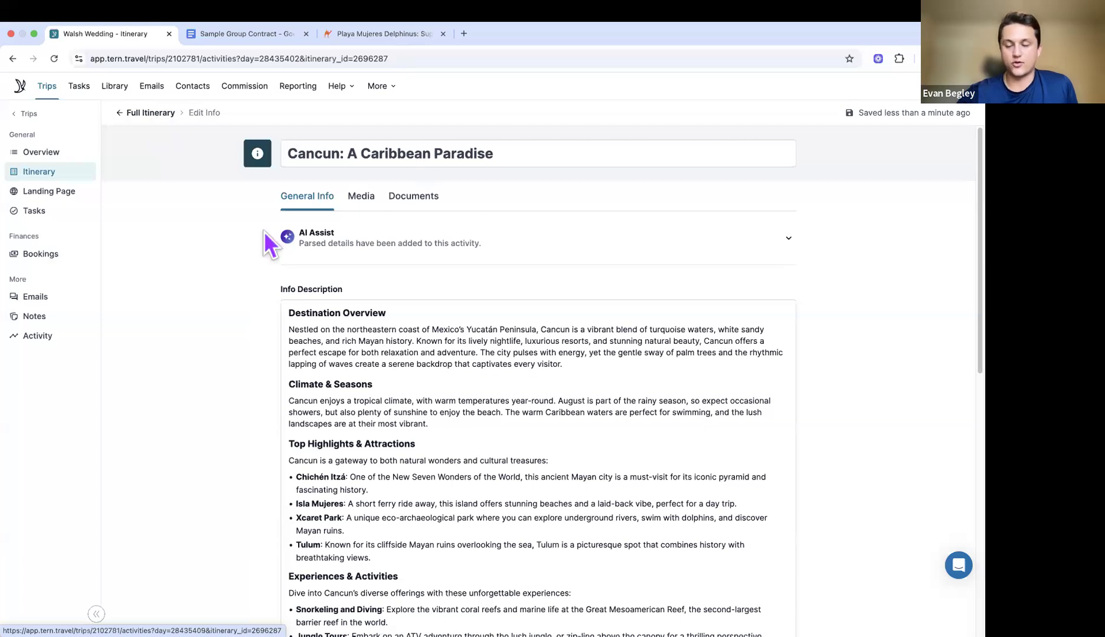
scroll(906, 372, up, 1)
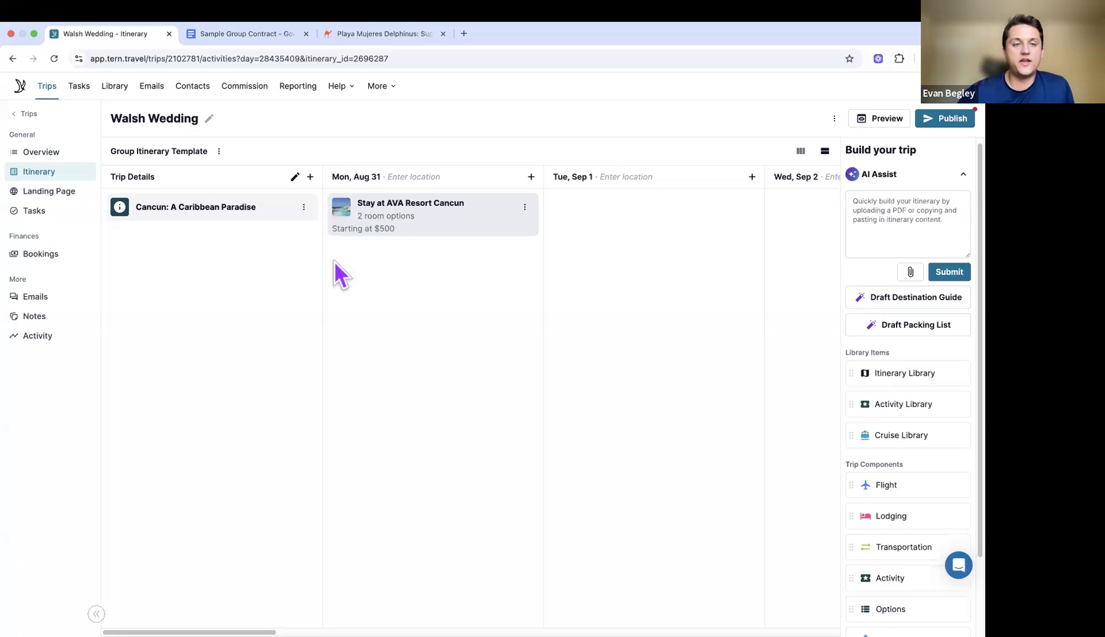
click(304, 209)
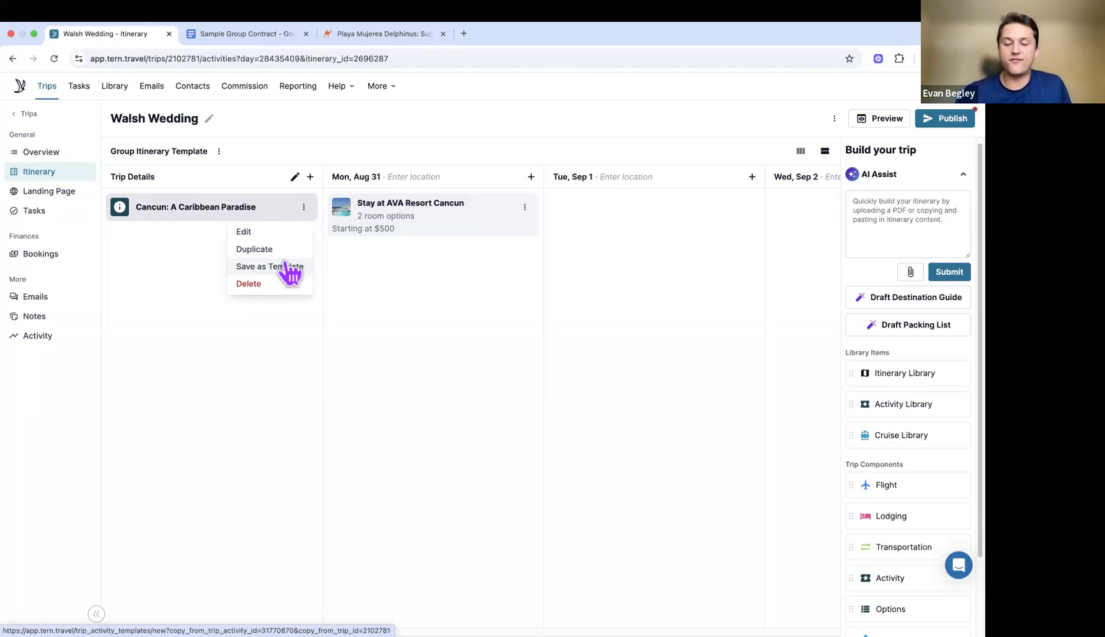
click(286, 346)
scroll(673, 299, right, 3)
scroll(674, 298, left, 3)
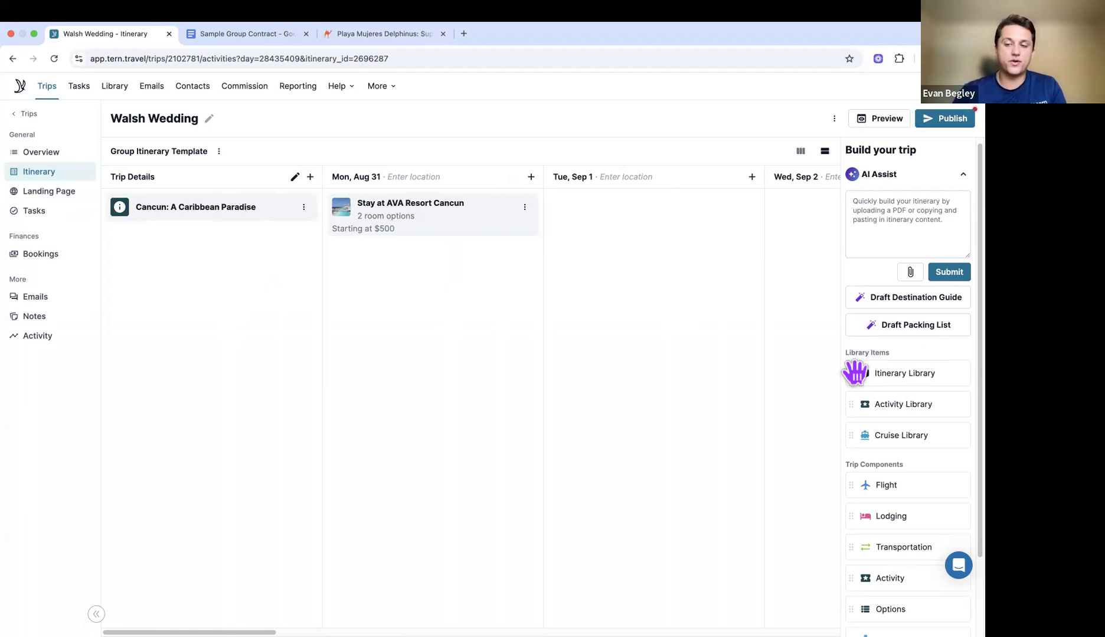
Step: From the Itinerary Library, preview the Wedding Day Template and add it to the itinerary
drag(854, 371, 449, 330)
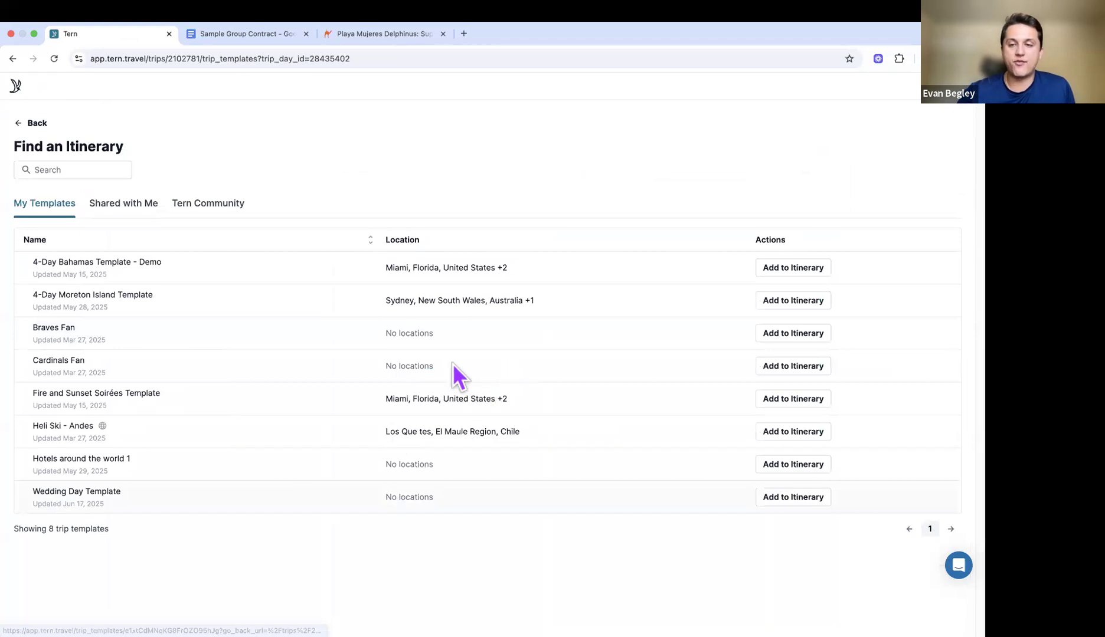
click(788, 495)
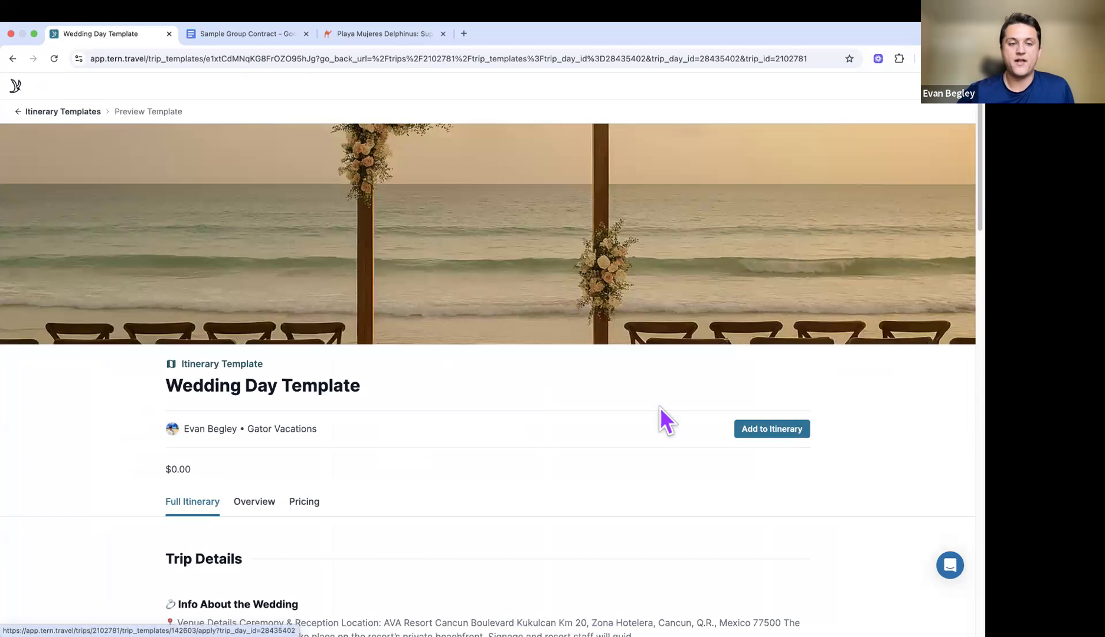
scroll(661, 413, down, 10)
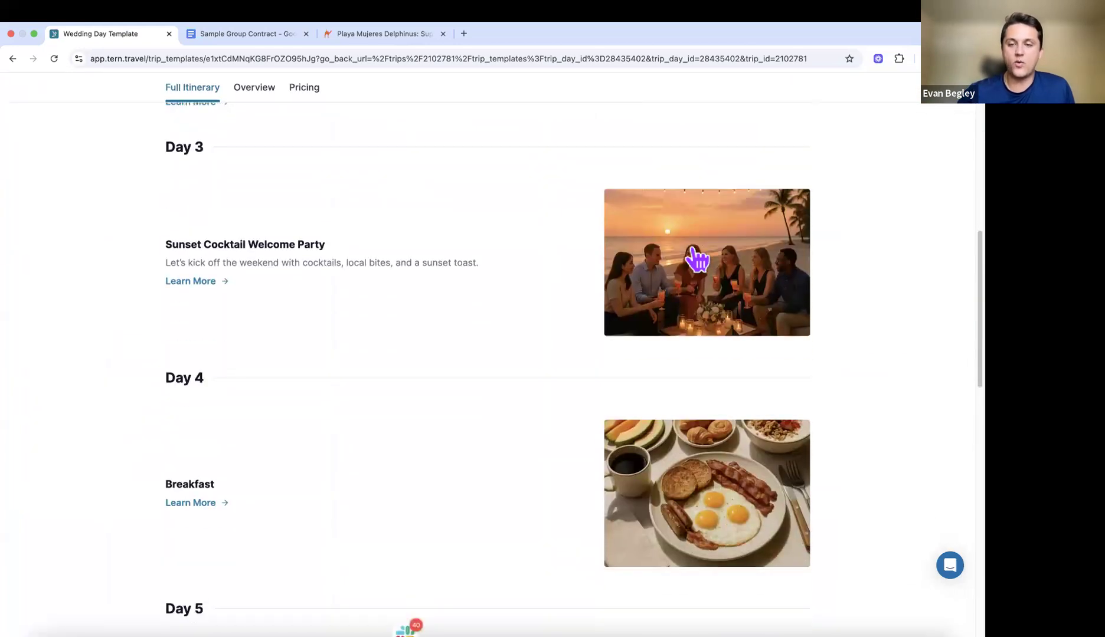
scroll(695, 263, down, 5)
scroll(691, 273, down, 6)
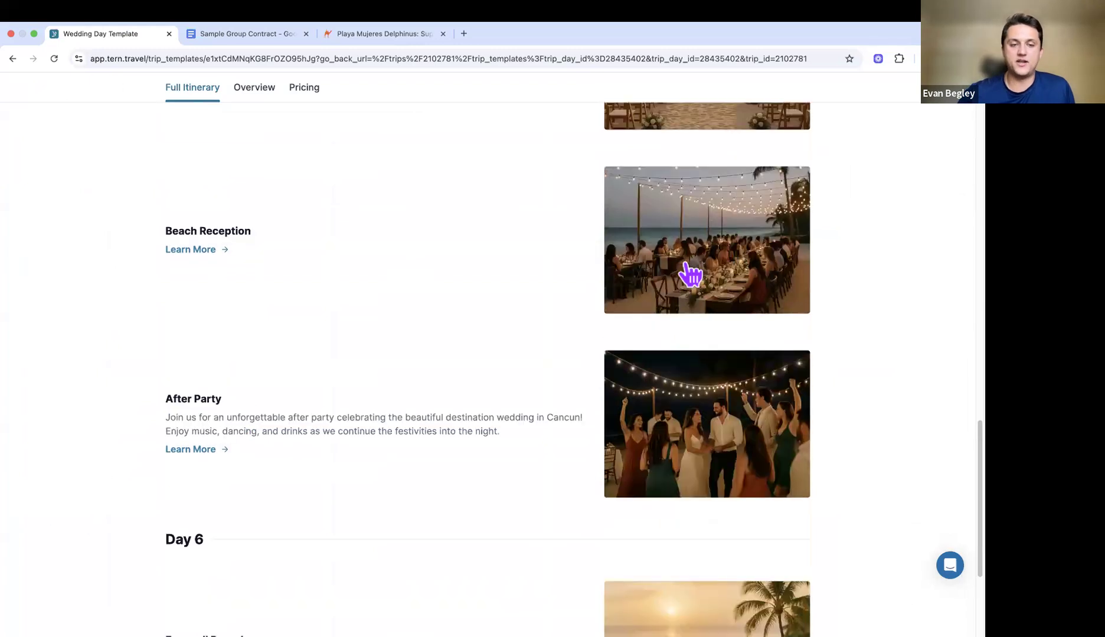
scroll(690, 268, up, 20)
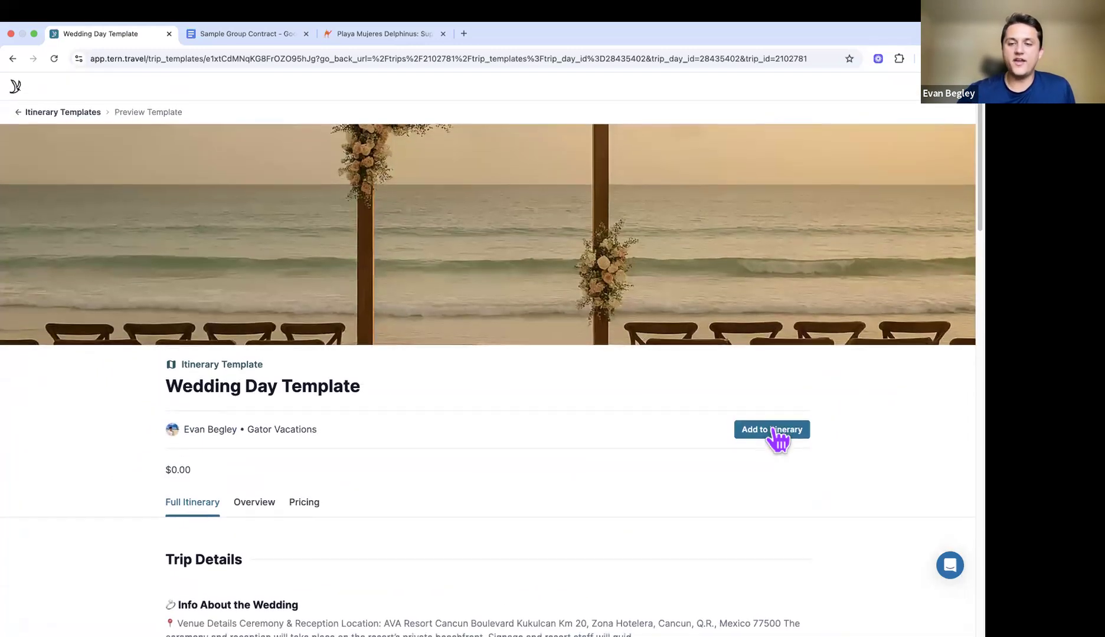
click(778, 438)
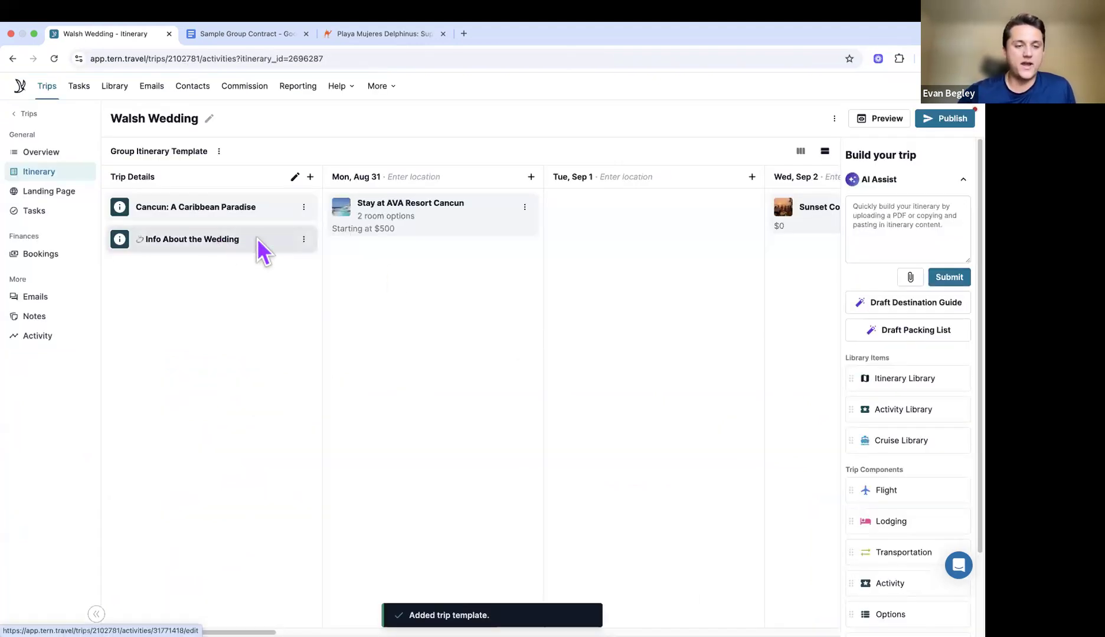
scroll(496, 260, right, 5)
scroll(531, 207, right, 2)
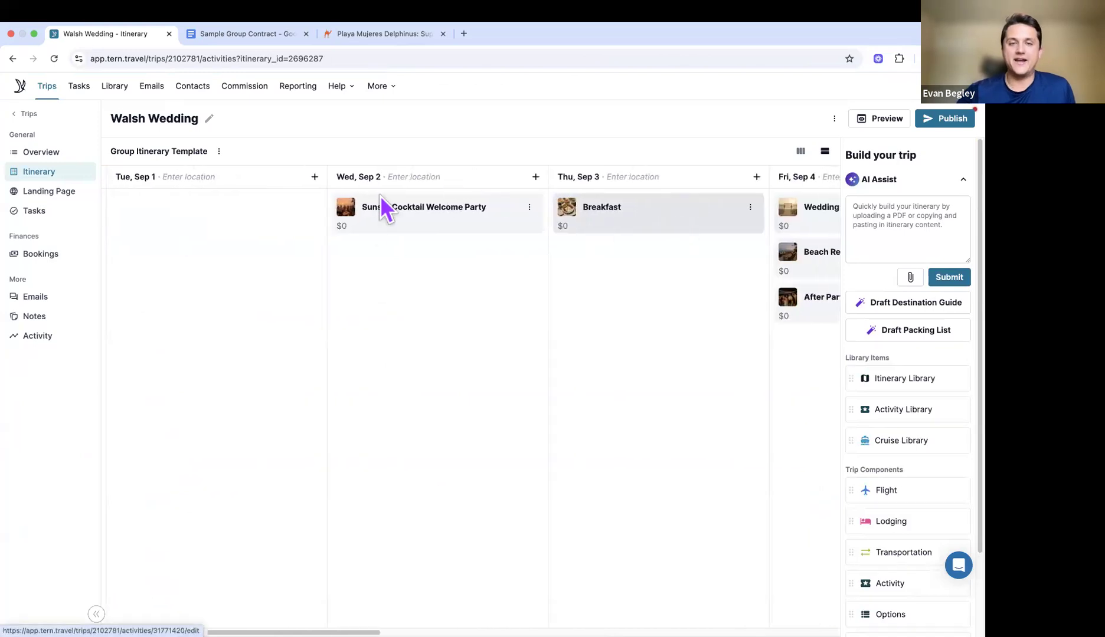
scroll(406, 240, right, 5)
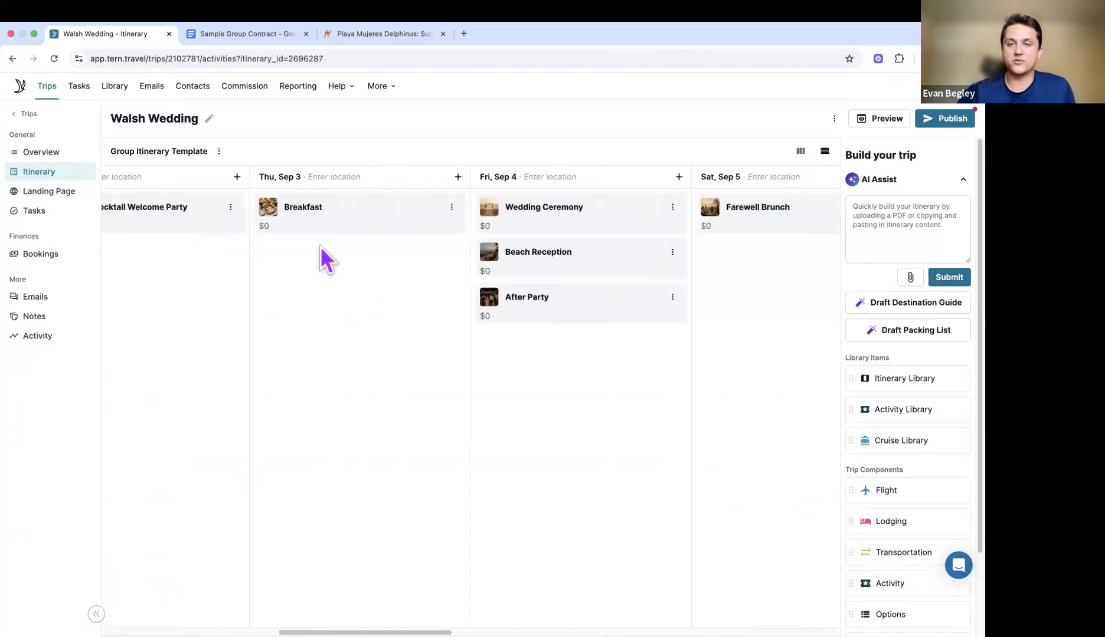
scroll(321, 246, right, 2)
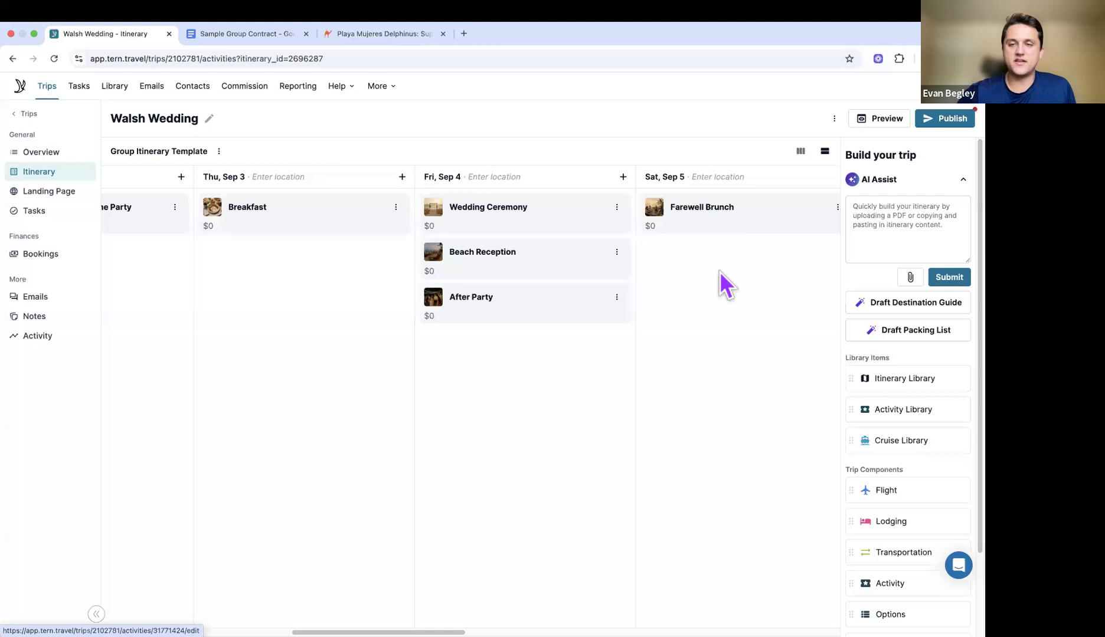
scroll(720, 273, left, 8)
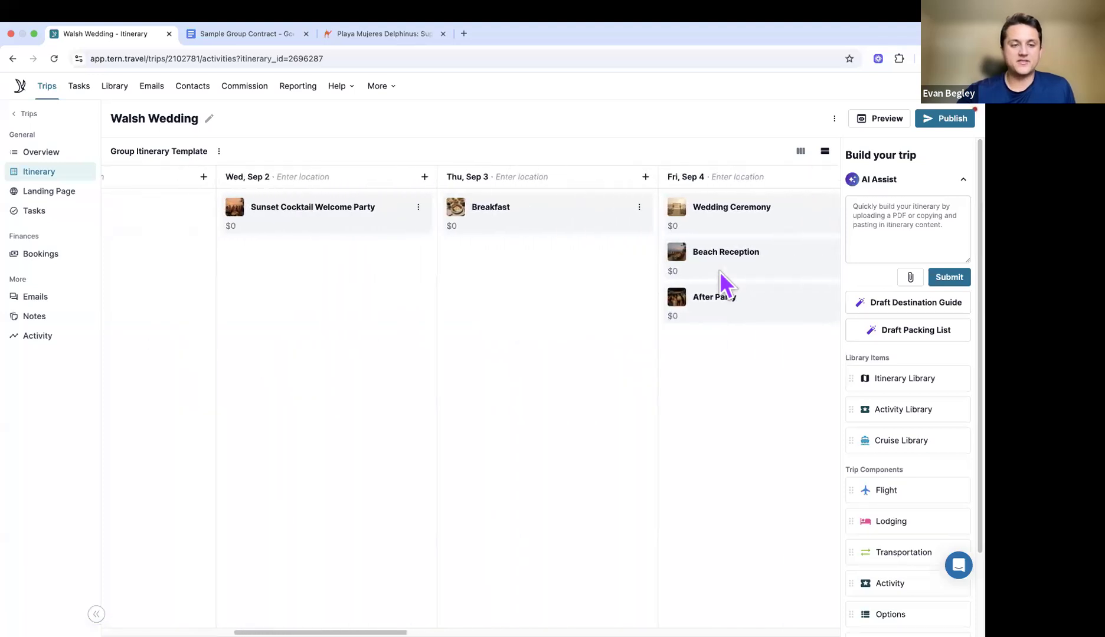
scroll(720, 272, left, 15)
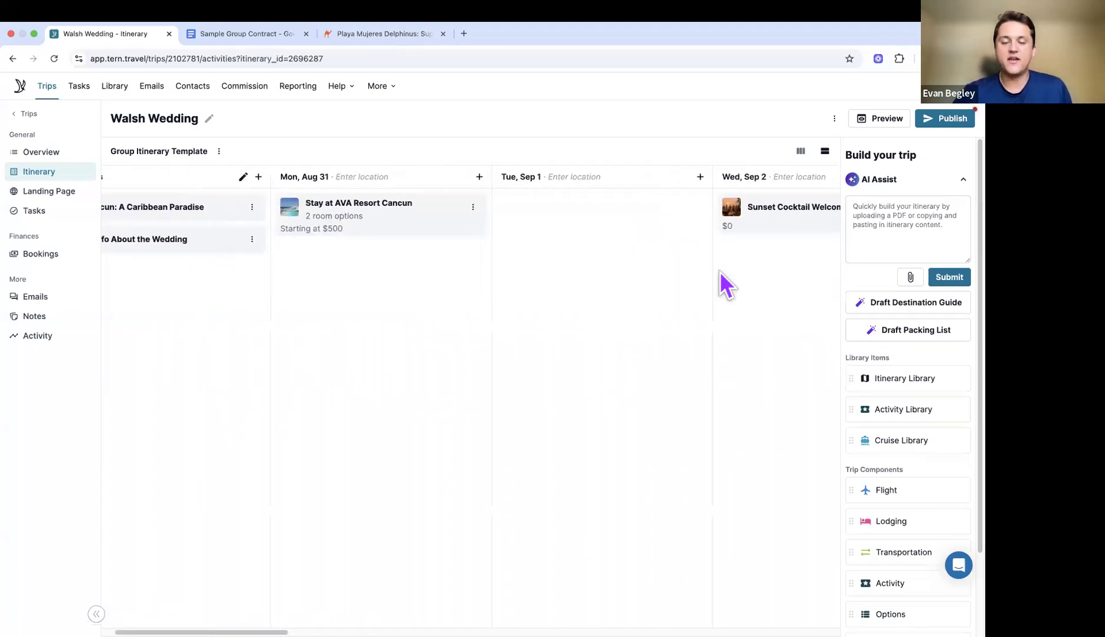
scroll(721, 272, left, 2)
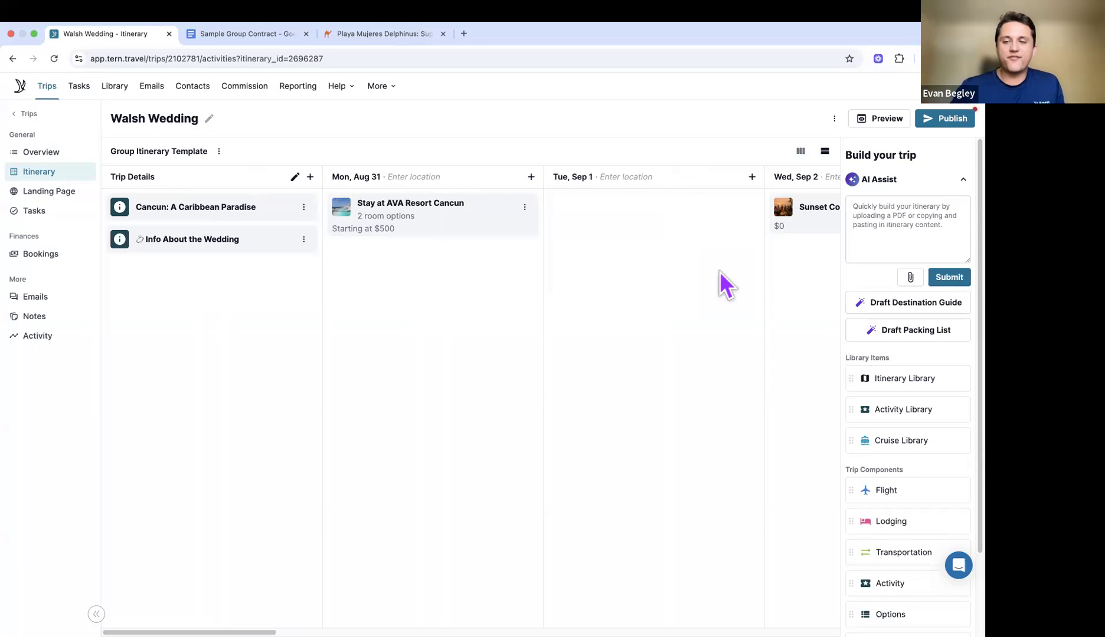
scroll(720, 272, right, 4)
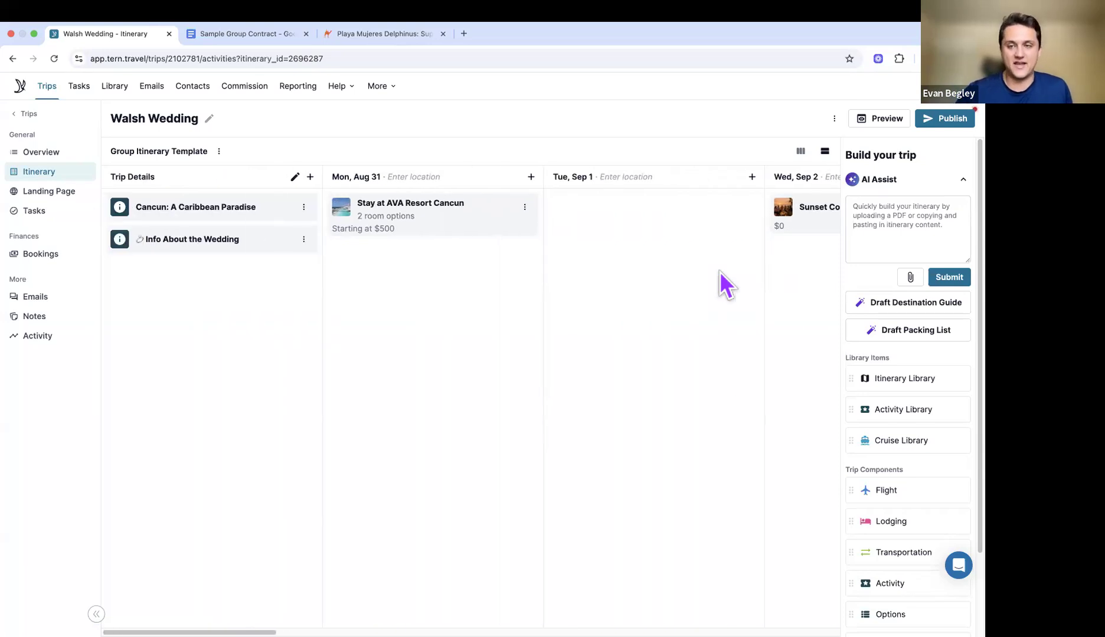
scroll(720, 272, left, 3)
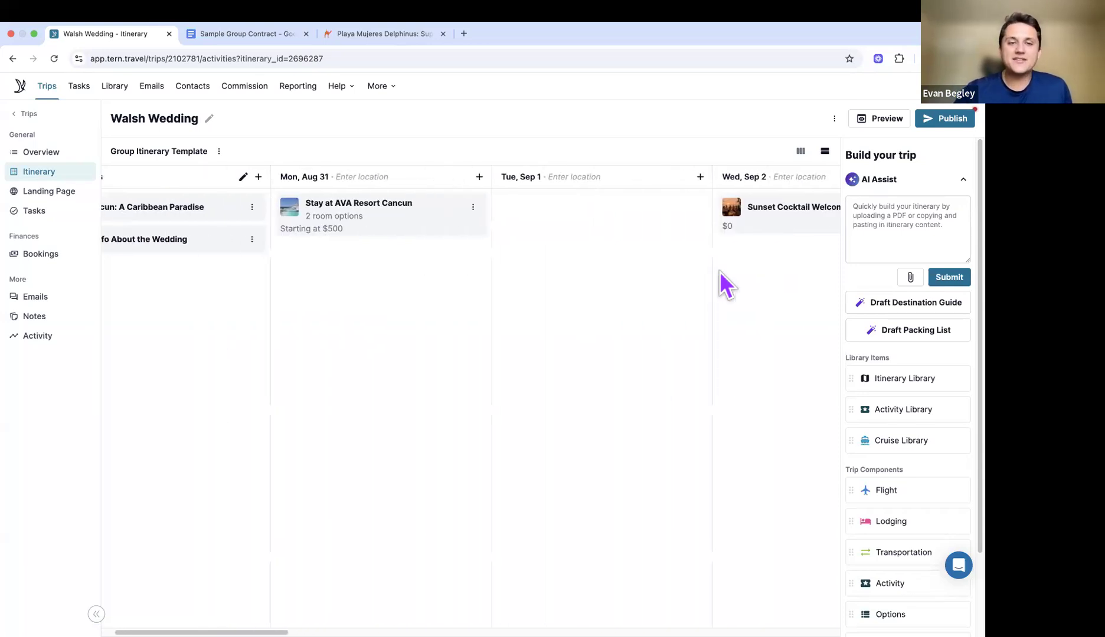
scroll(720, 272, right, 3)
scroll(720, 272, left, 2)
scroll(720, 272, left, 2)
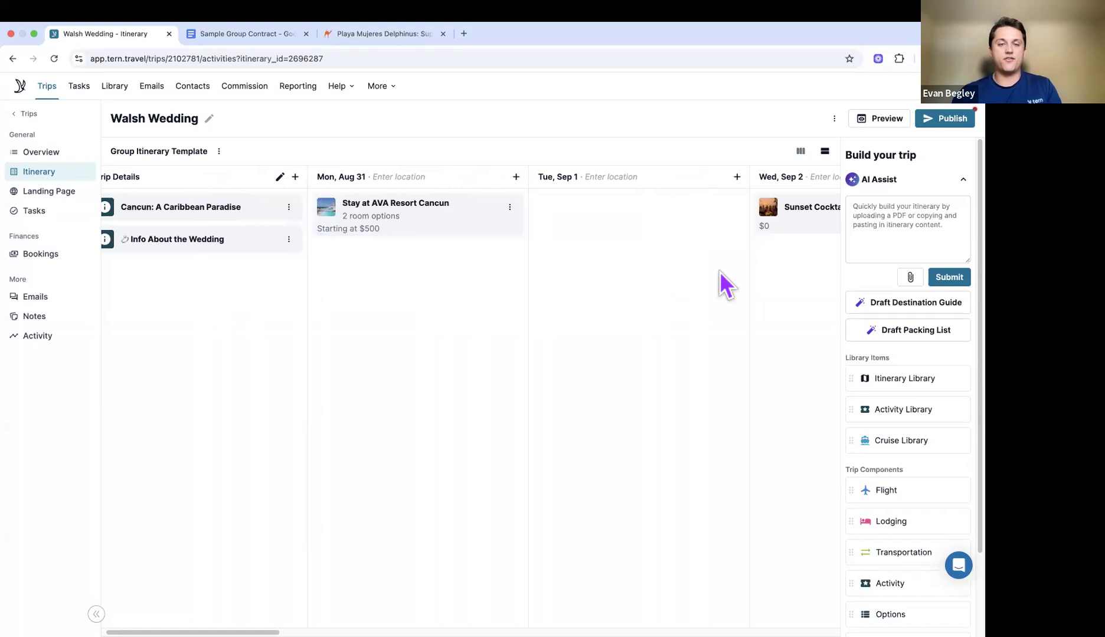
scroll(720, 272, right, 3)
scroll(720, 272, left, 3)
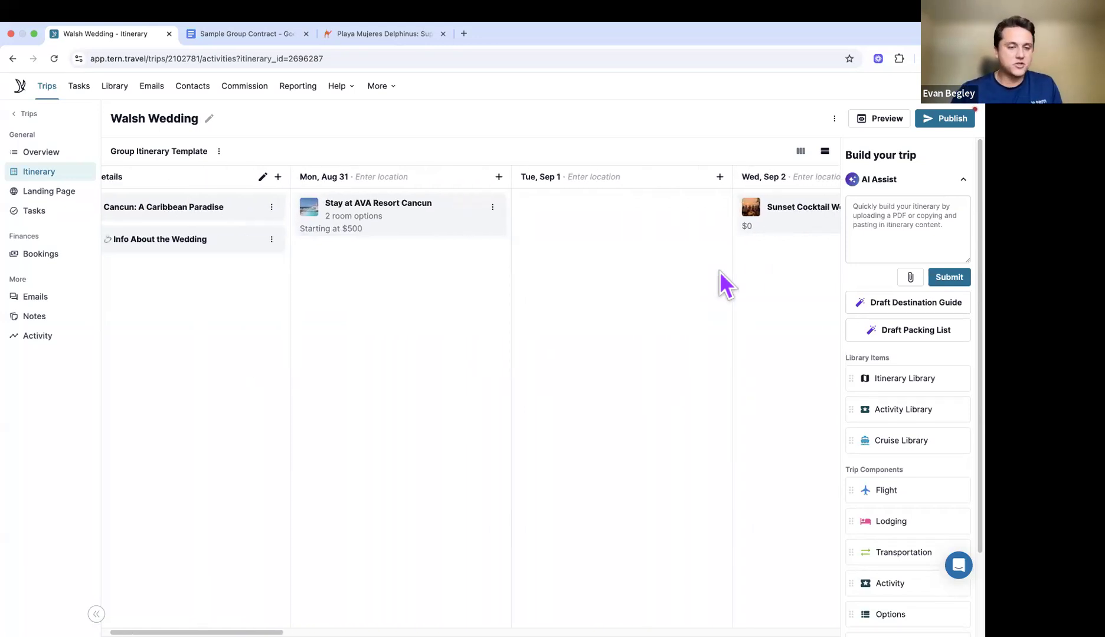
scroll(720, 273, right, 5)
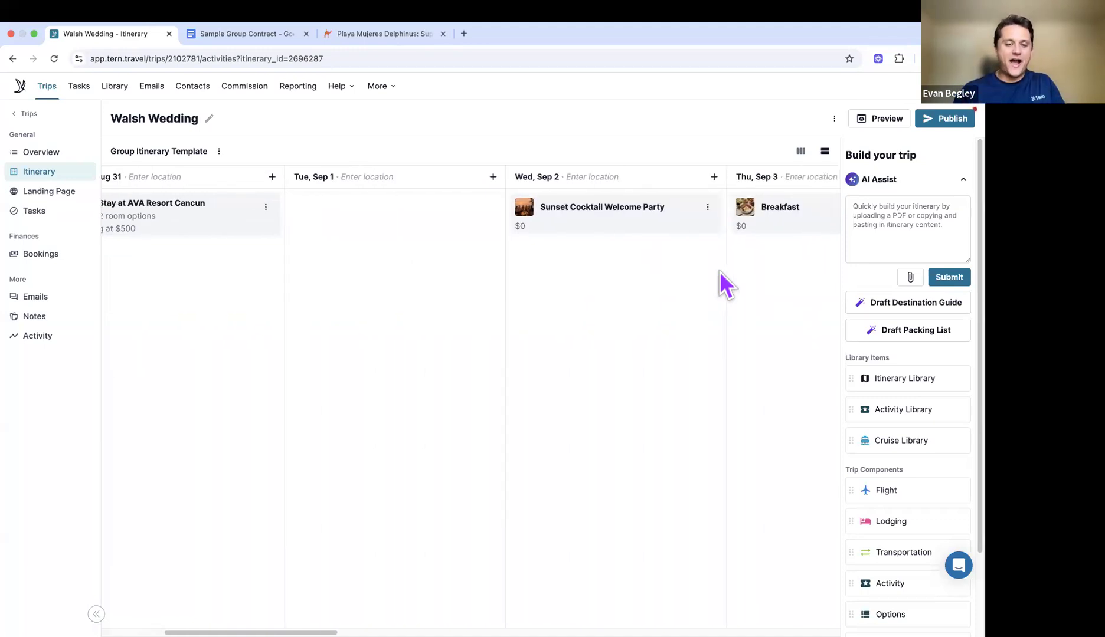
scroll(721, 272, right, 3)
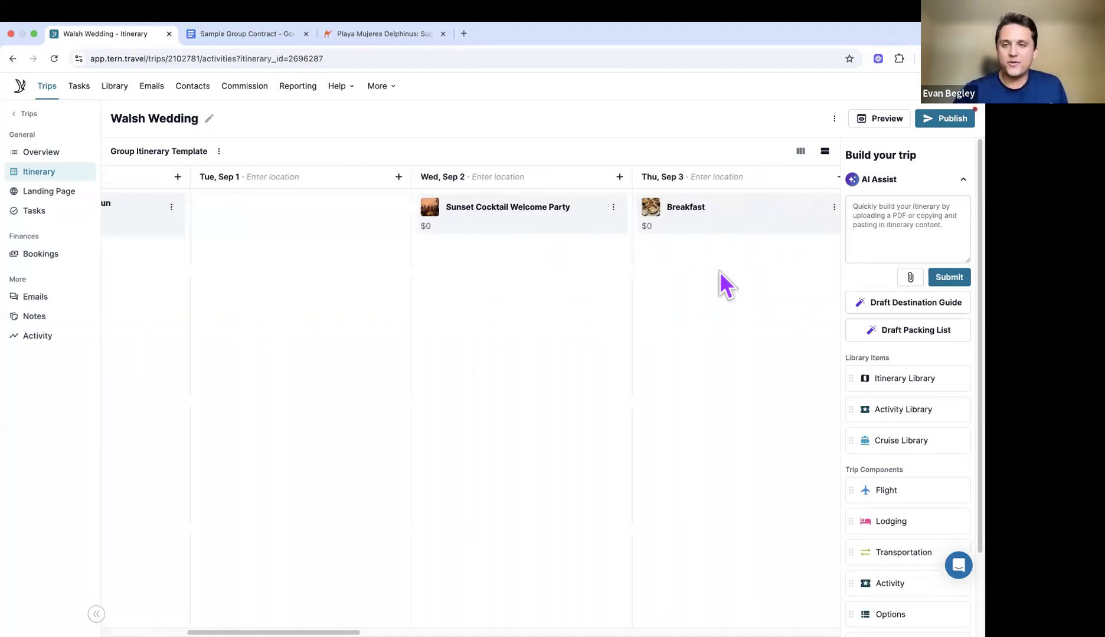
scroll(725, 285, right, 2)
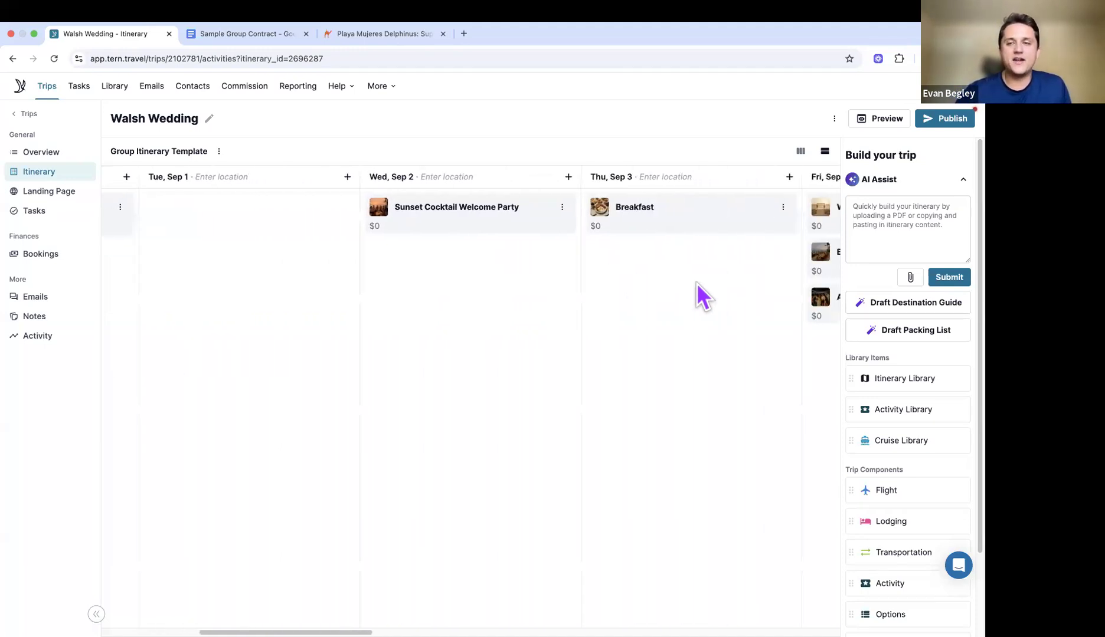
scroll(697, 284, right, 3)
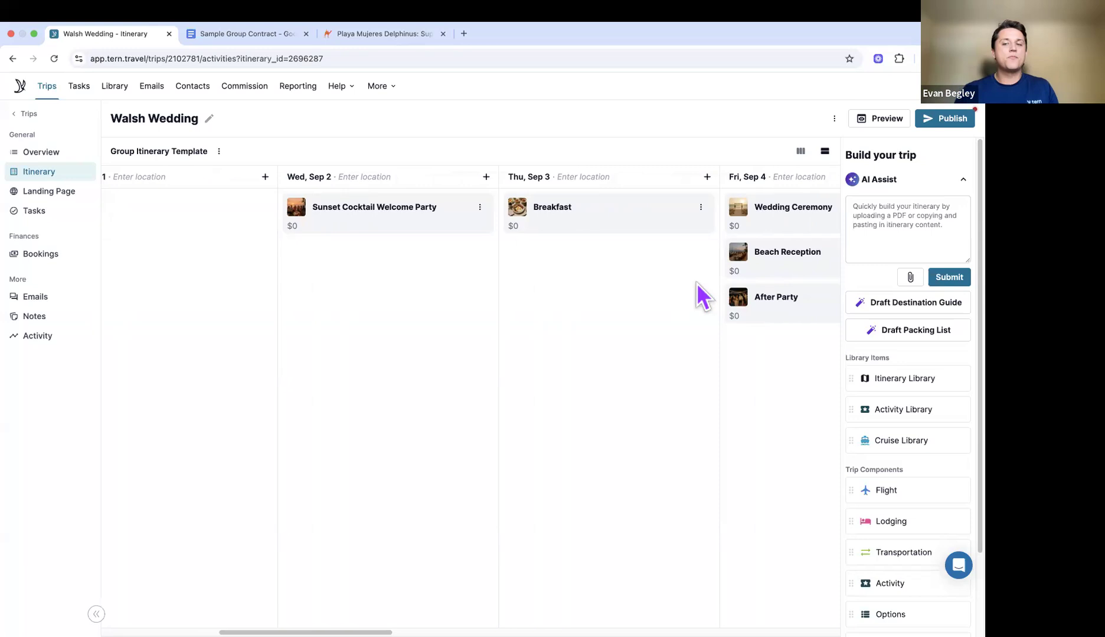
scroll(897, 413, down, 3)
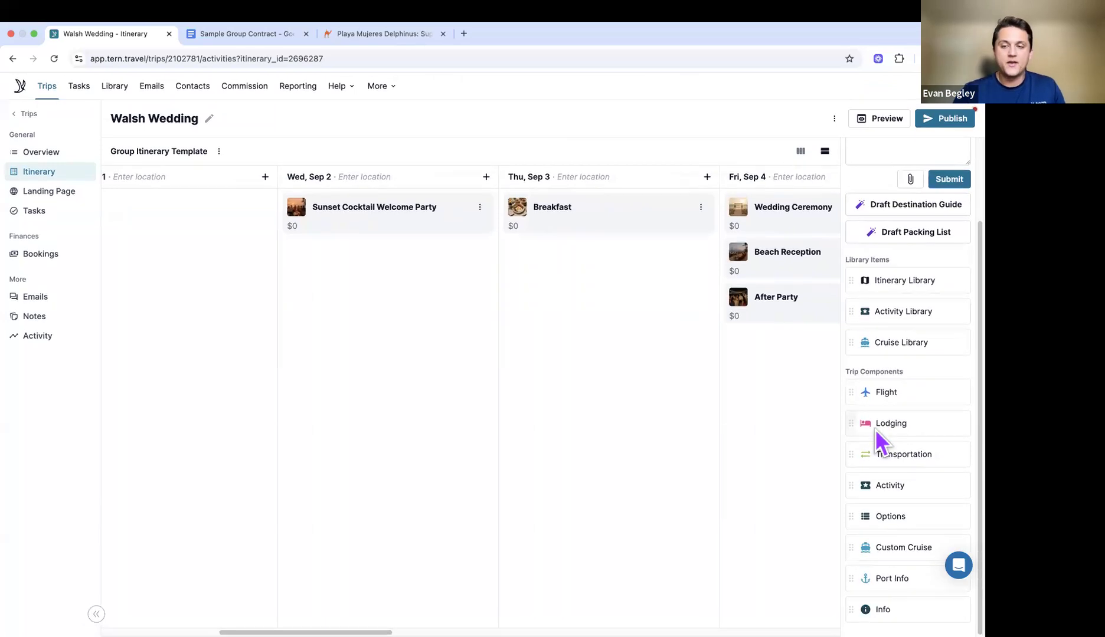
Step: Drop an Activity on Thu, Sep 3 and submit the Playa Mujeres tour page URL to AI Assist
drag(852, 485, 601, 311)
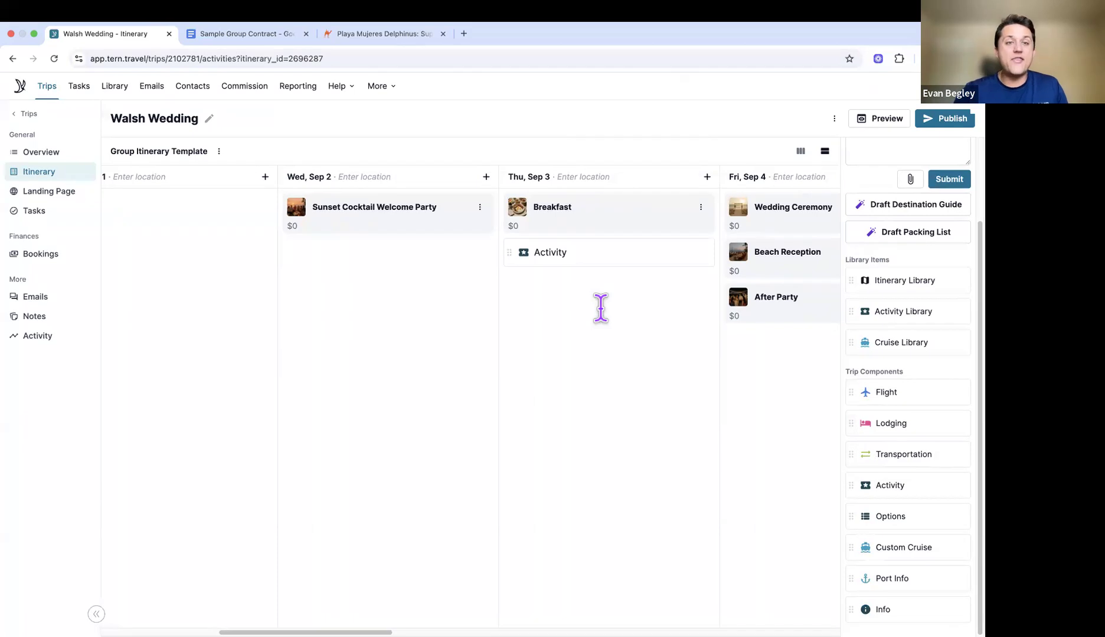
click(424, 33)
click(461, 59)
click(528, 59)
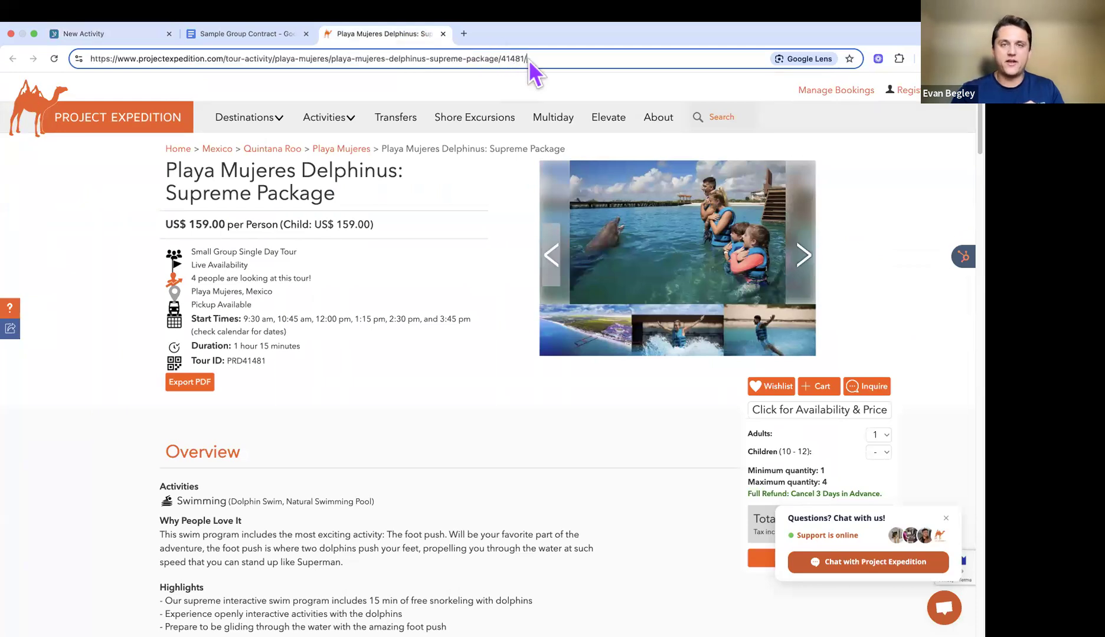
key(super+a)
key(super+c)
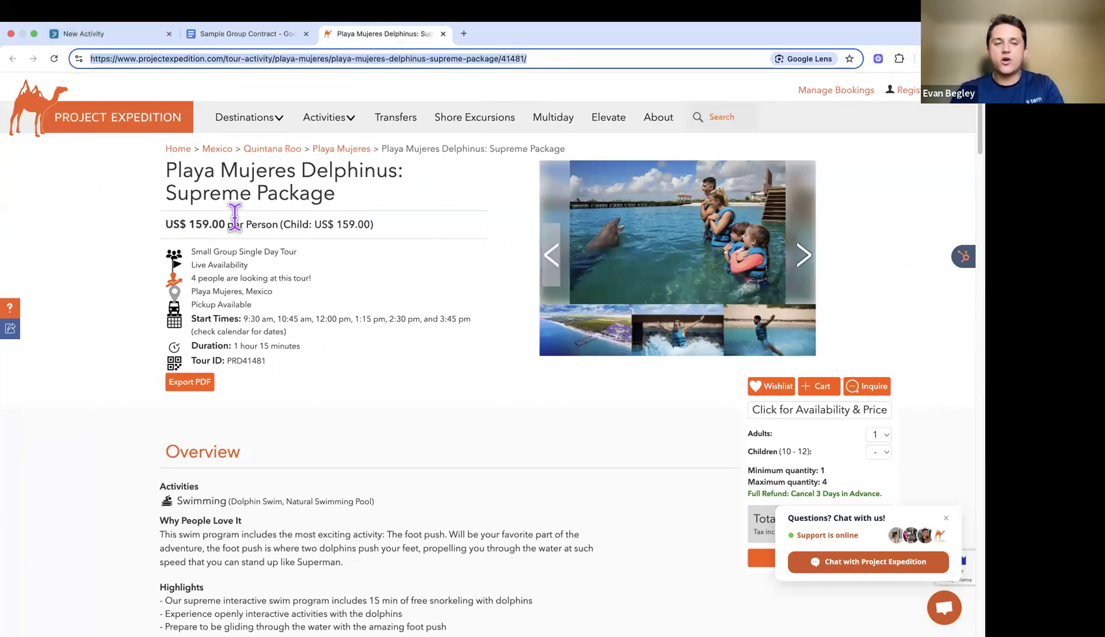
click(130, 34)
click(414, 279)
key(super+v)
click(771, 356)
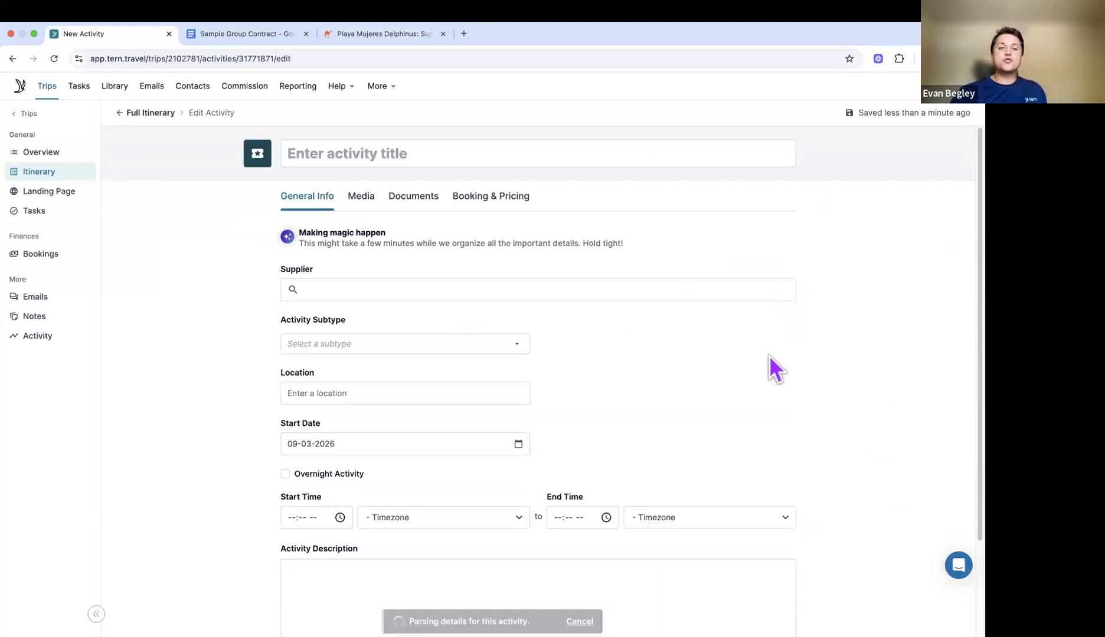
Step: Retrieve the tour page's images into the activity's Media via weblink, then return to General Info
click(373, 204)
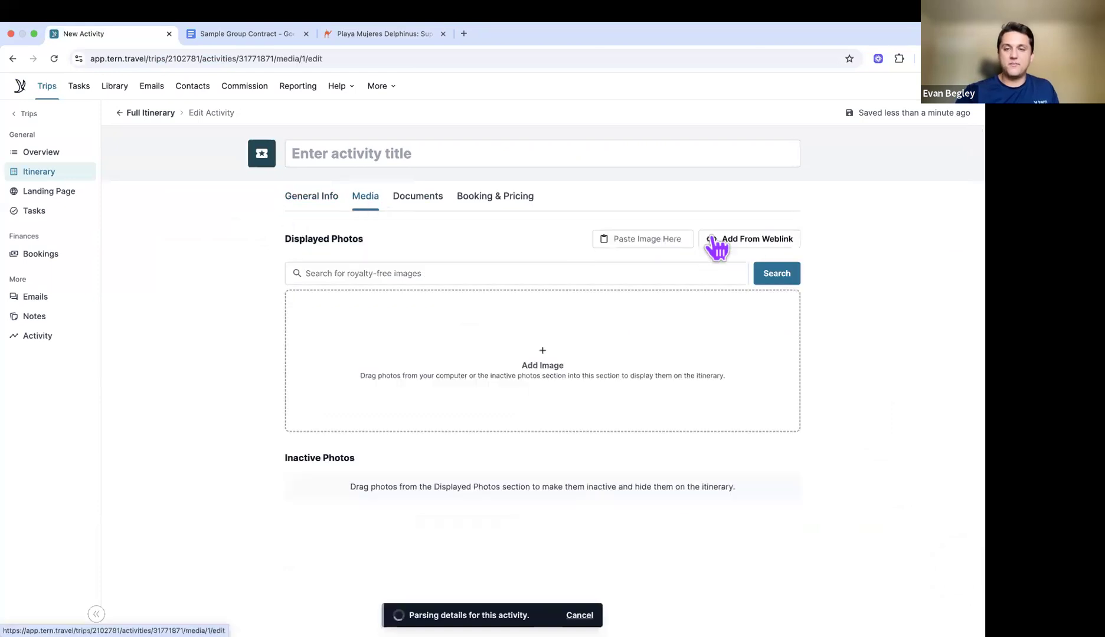
click(747, 240)
click(627, 295)
key(super+v)
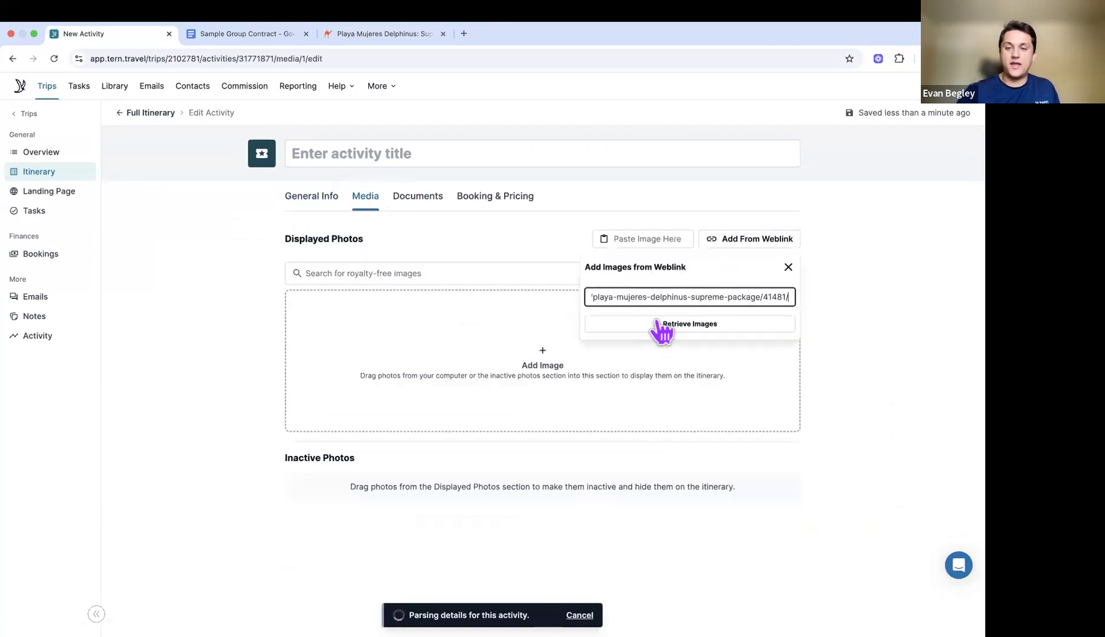
click(690, 327)
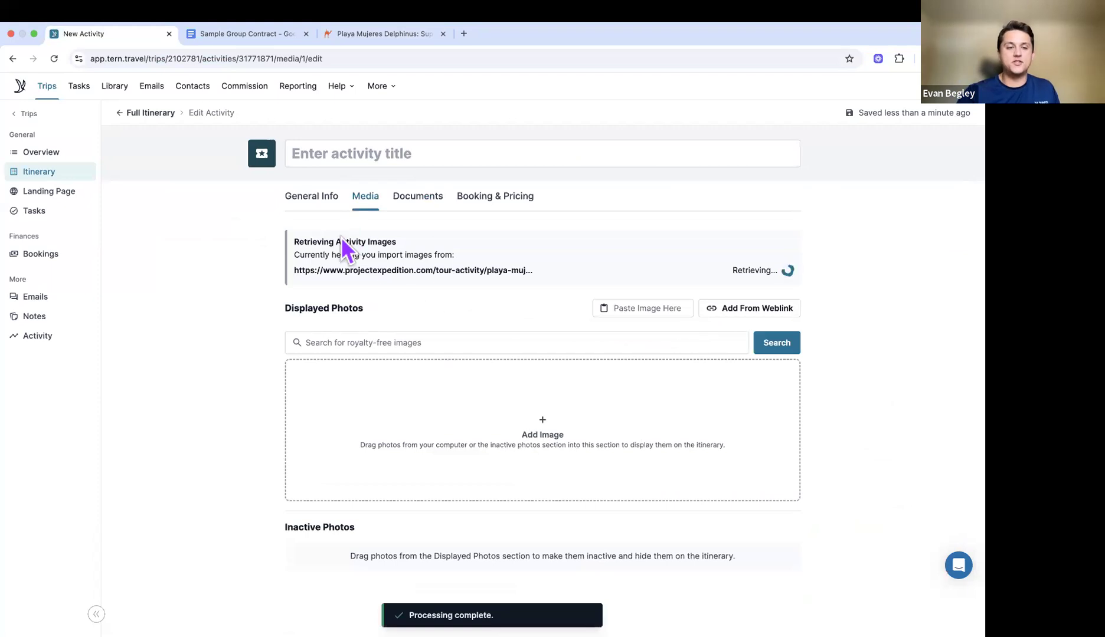
click(310, 198)
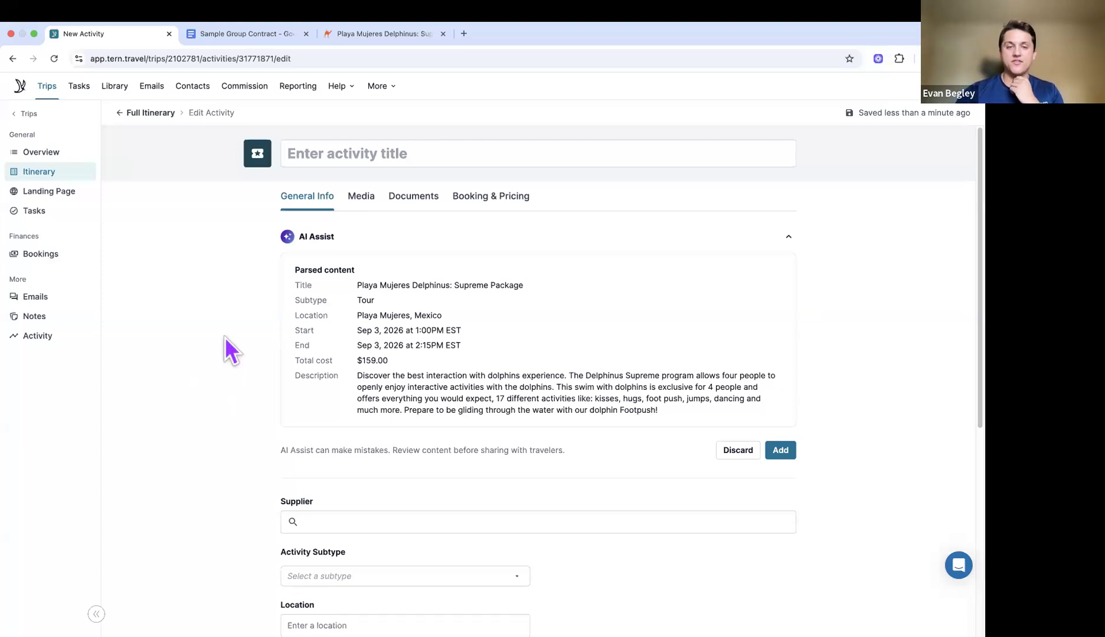
Step: Add the parsed Playa Mujeres Delphinus: Supreme Package details to the activity
scroll(581, 374, down, 2)
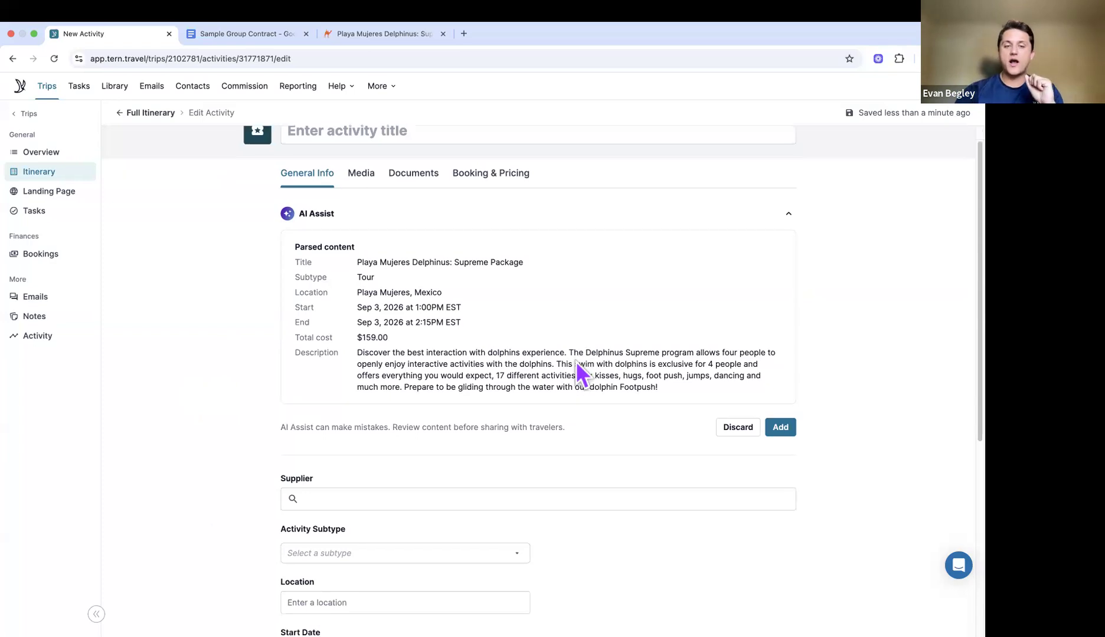
scroll(517, 296, up, 2)
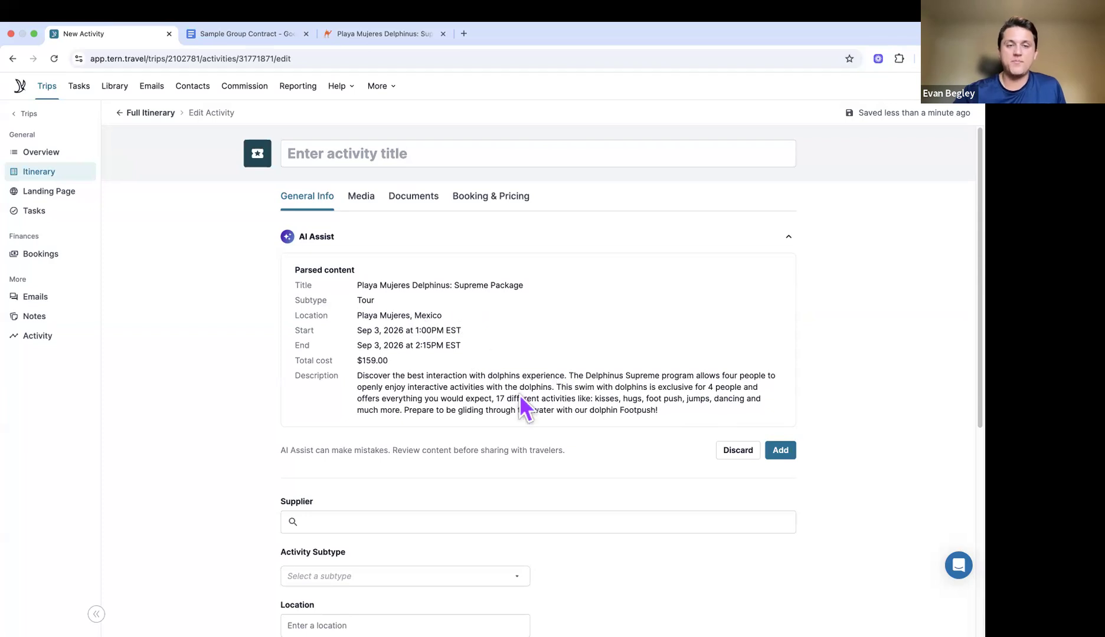
click(782, 452)
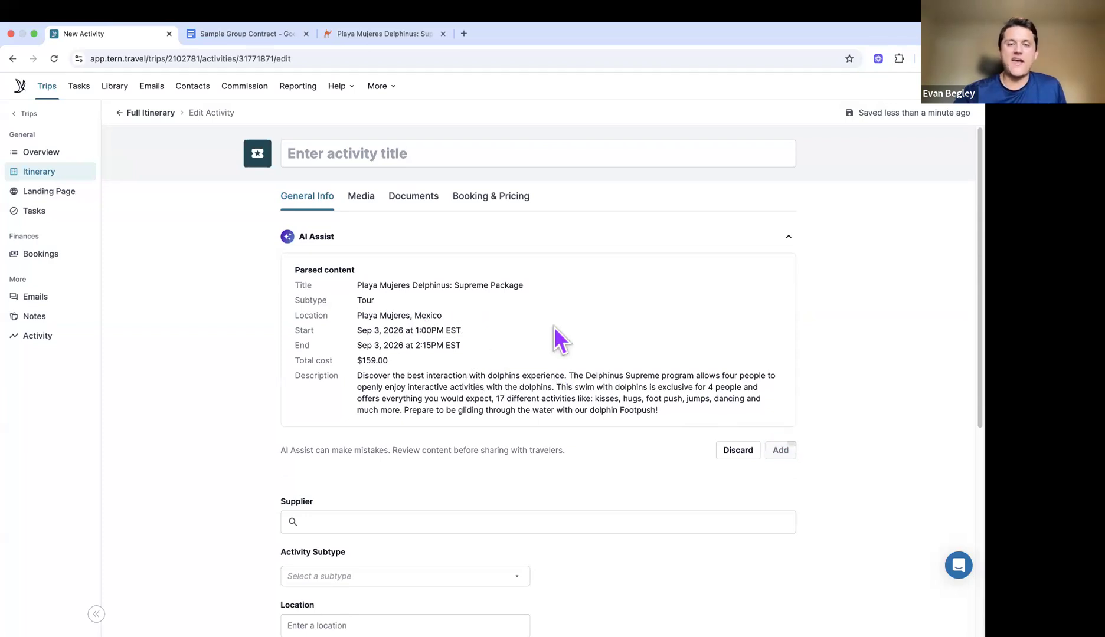
Step: Search 'proje' and set Project Expedition as the activity's supplier
scroll(686, 401, down, 3)
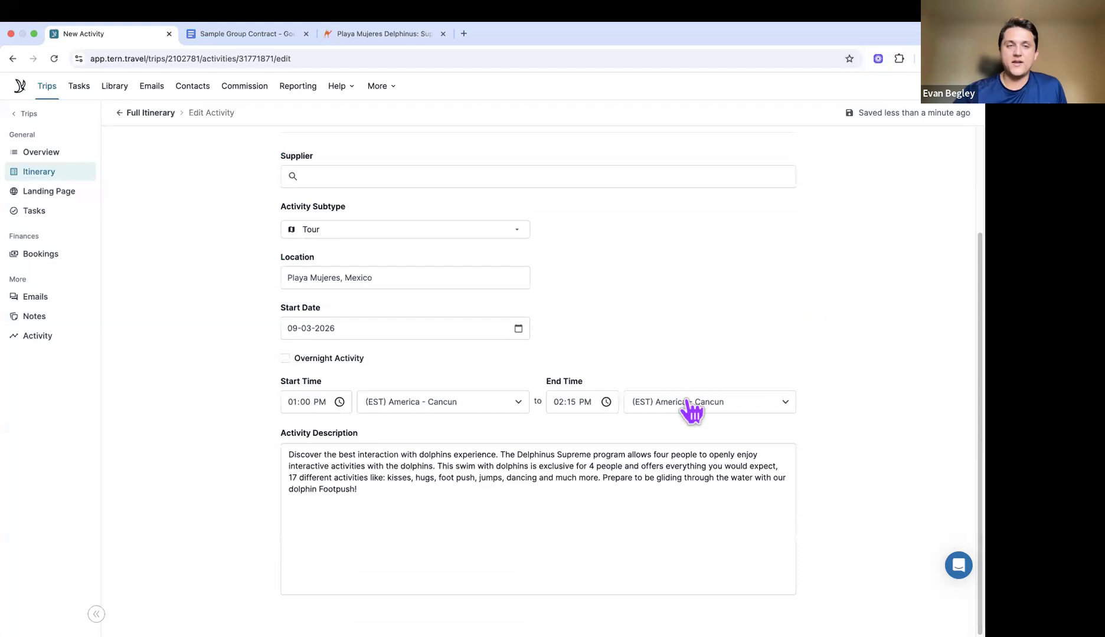
scroll(692, 410, up, 2)
click(674, 258)
text(proje)
click(415, 315)
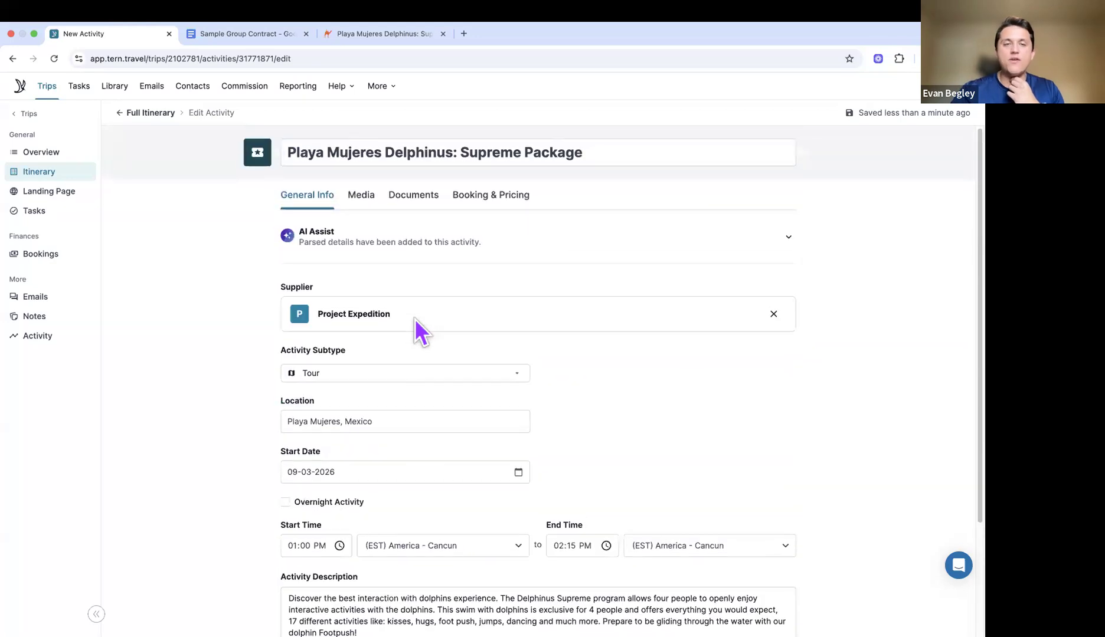
Step: Make the splashing swimmer photo the activity's primary photo
click(360, 204)
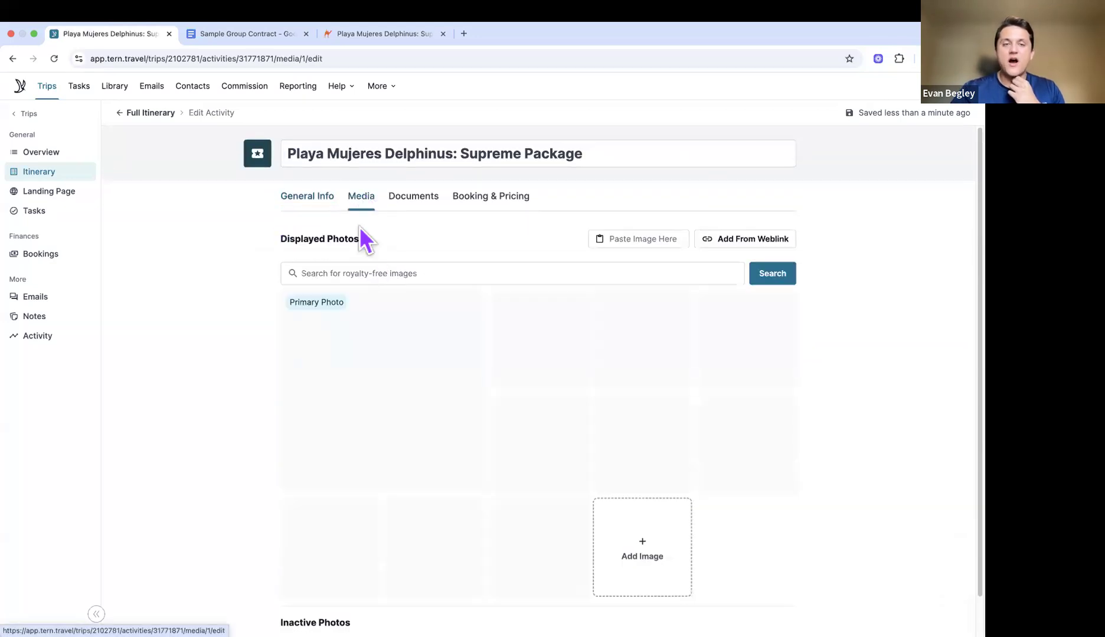
scroll(457, 295, down, 1)
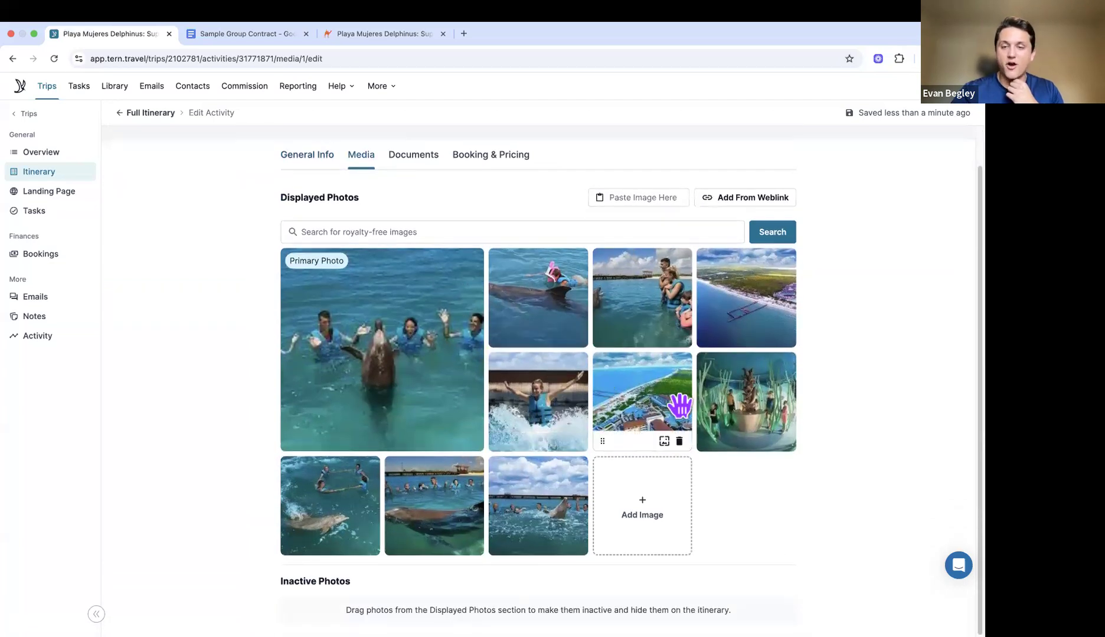
click(394, 39)
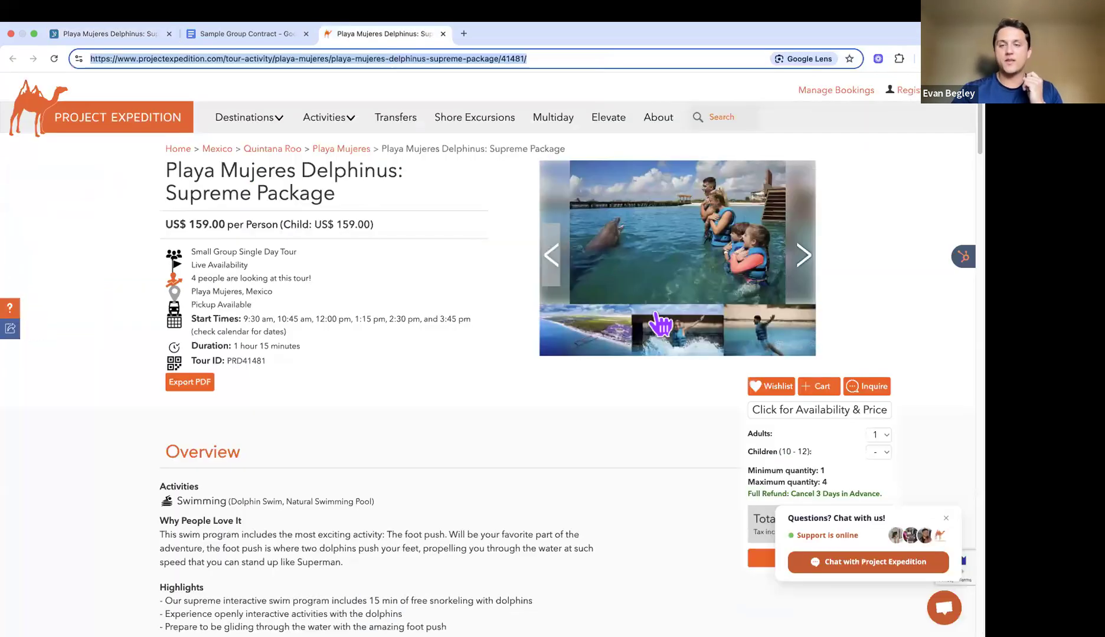
click(806, 270)
click(812, 270)
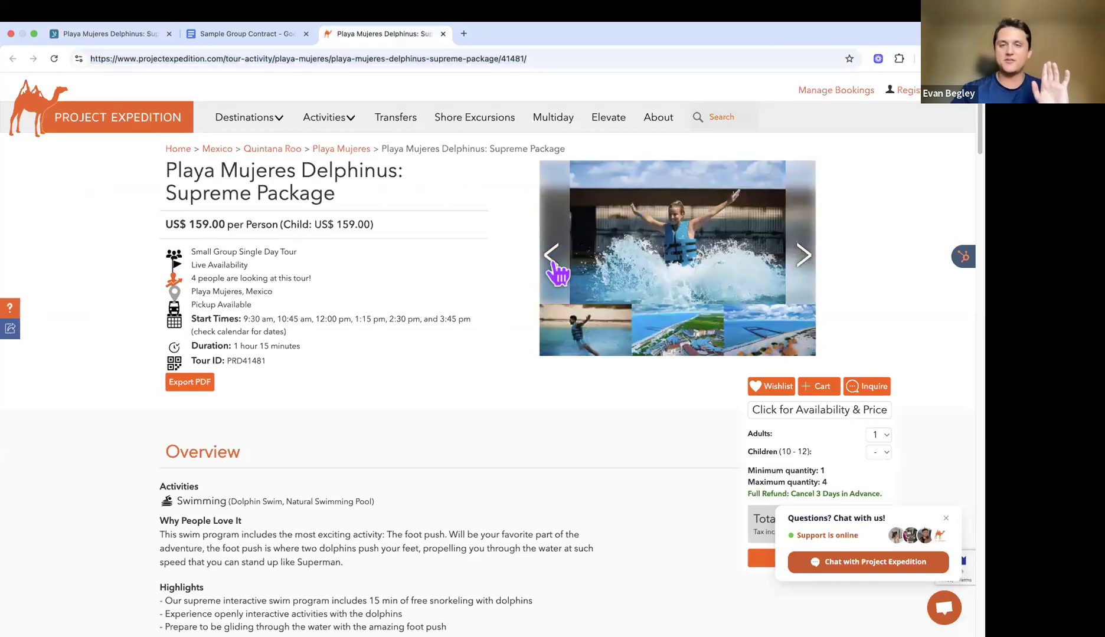
click(142, 38)
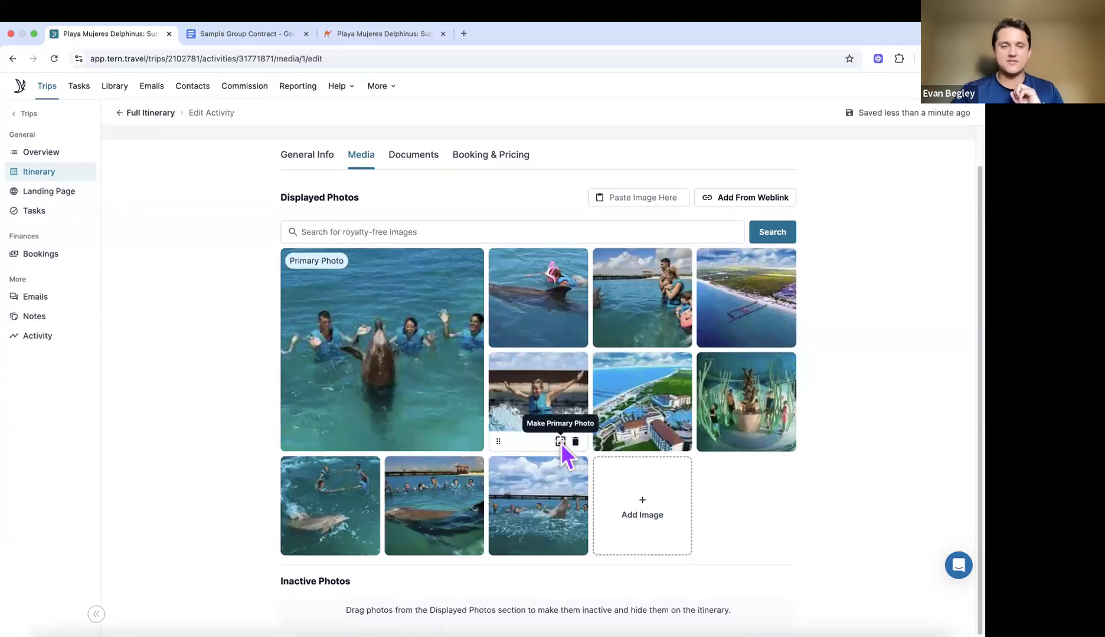
click(560, 441)
click(604, 381)
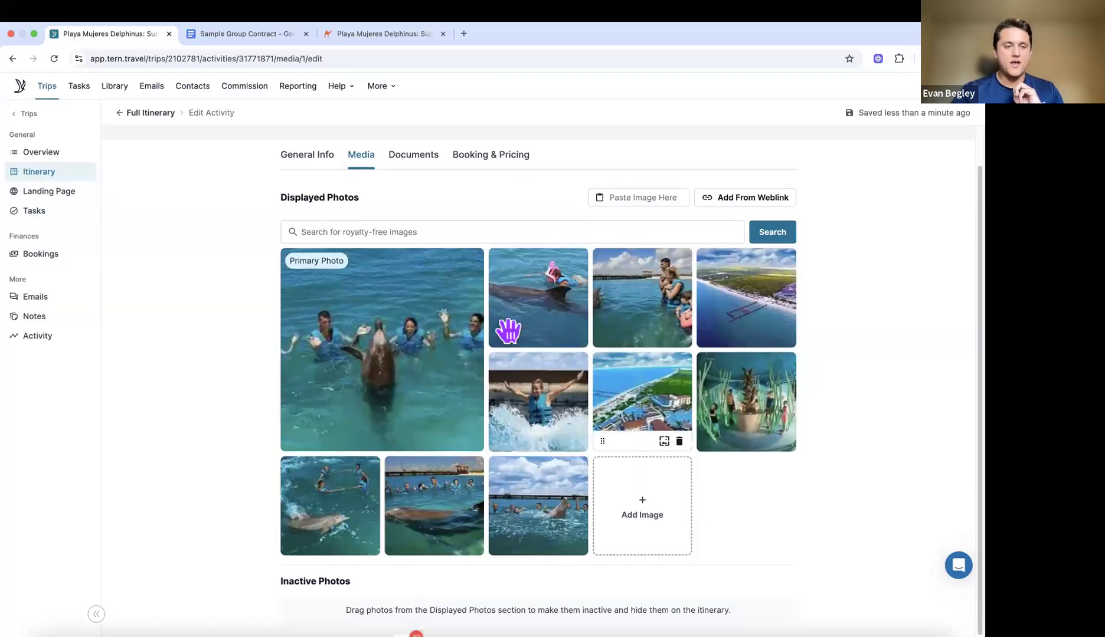
Step: Bring up the activity's Booking & Pricing details
scroll(518, 376, up, 1)
scroll(517, 376, down, 1)
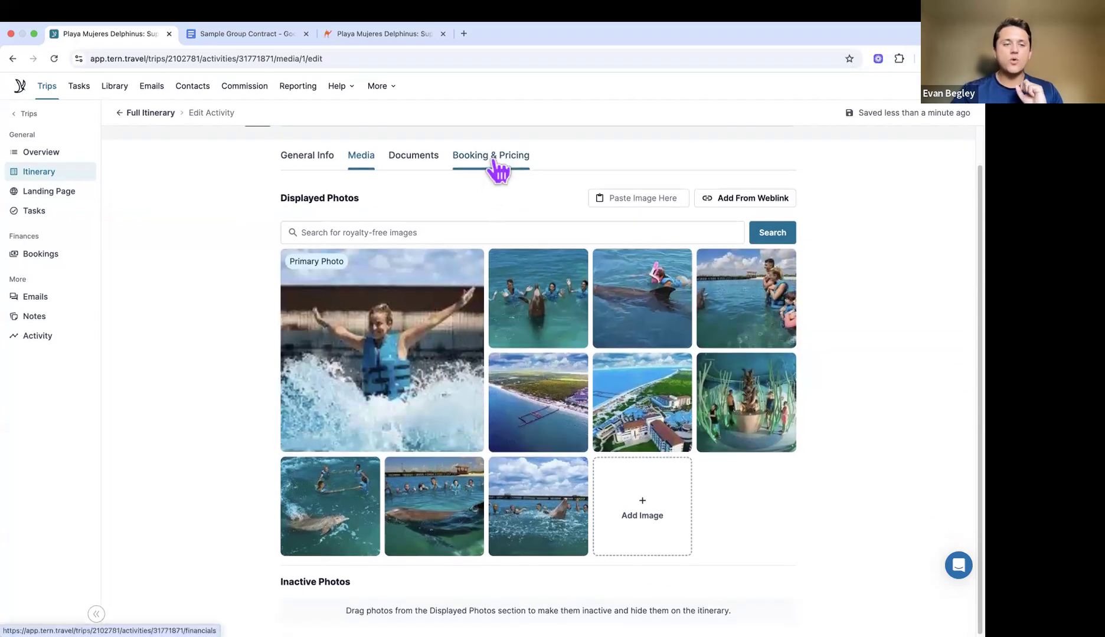
click(496, 163)
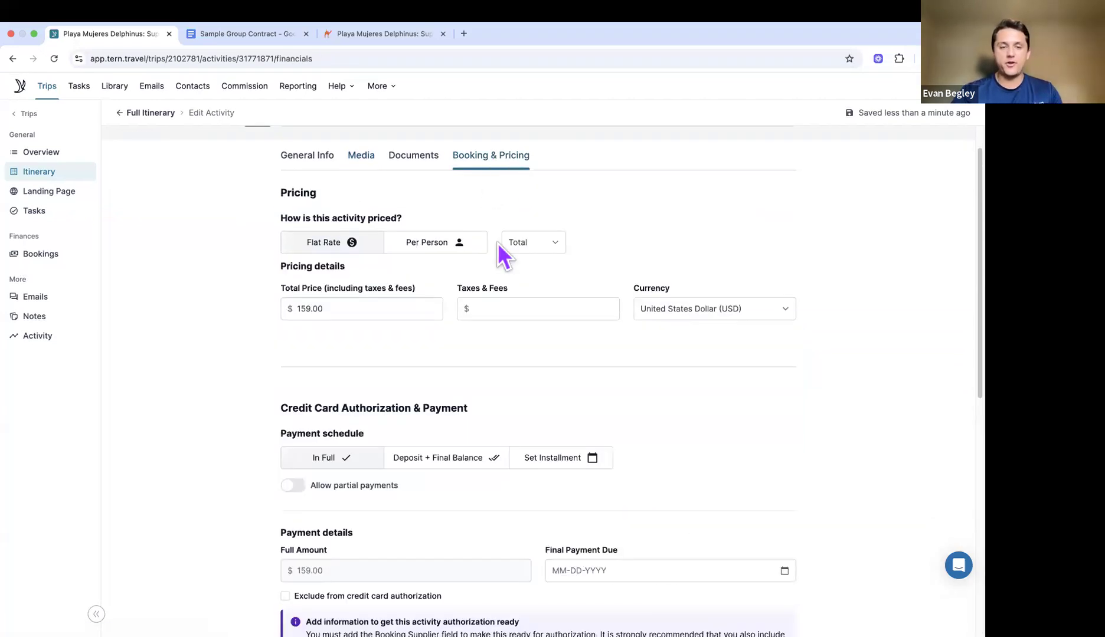
Step: Check that the activity's flat-rate total is $159.00
scroll(497, 243, down, 1)
click(380, 289)
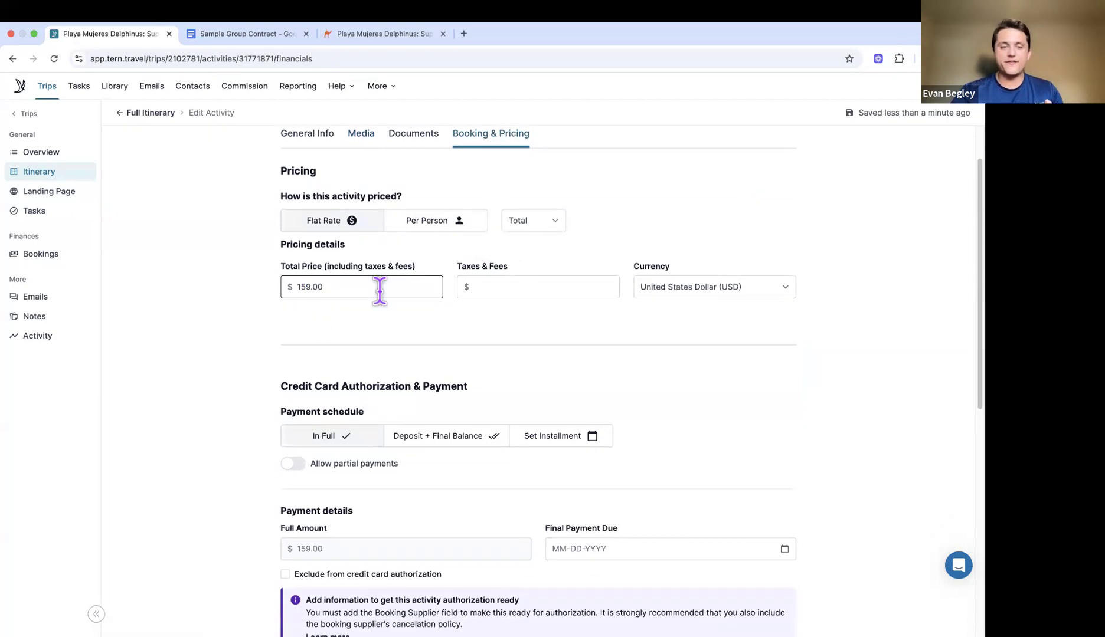
scroll(381, 293, down, 5)
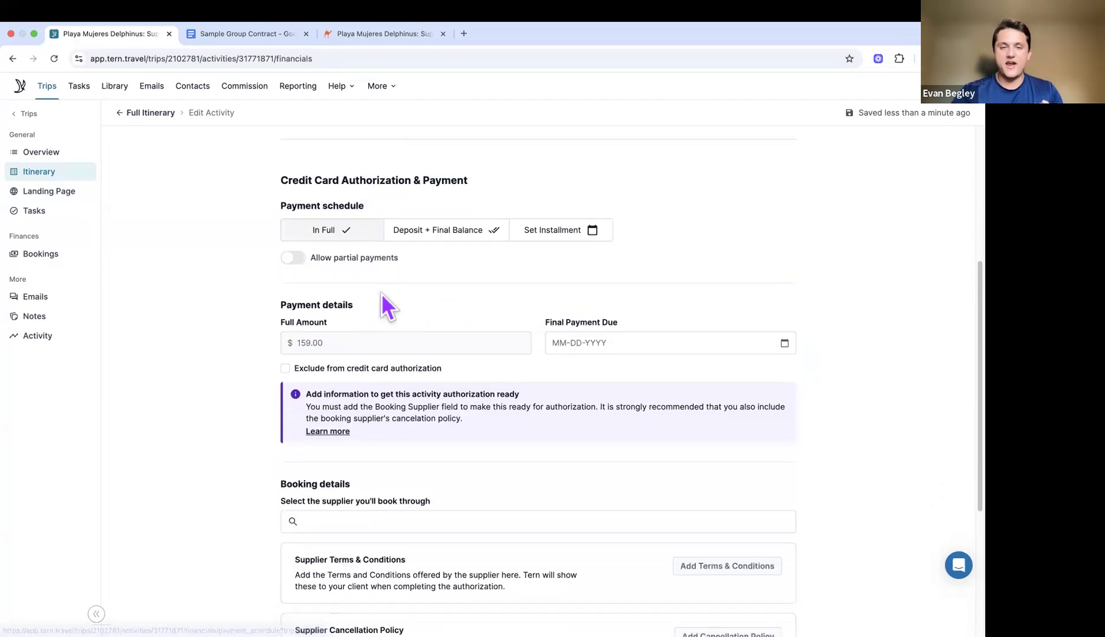
scroll(381, 293, down, 1)
Step: Set the final payment due date to 09-30-2025
click(617, 291)
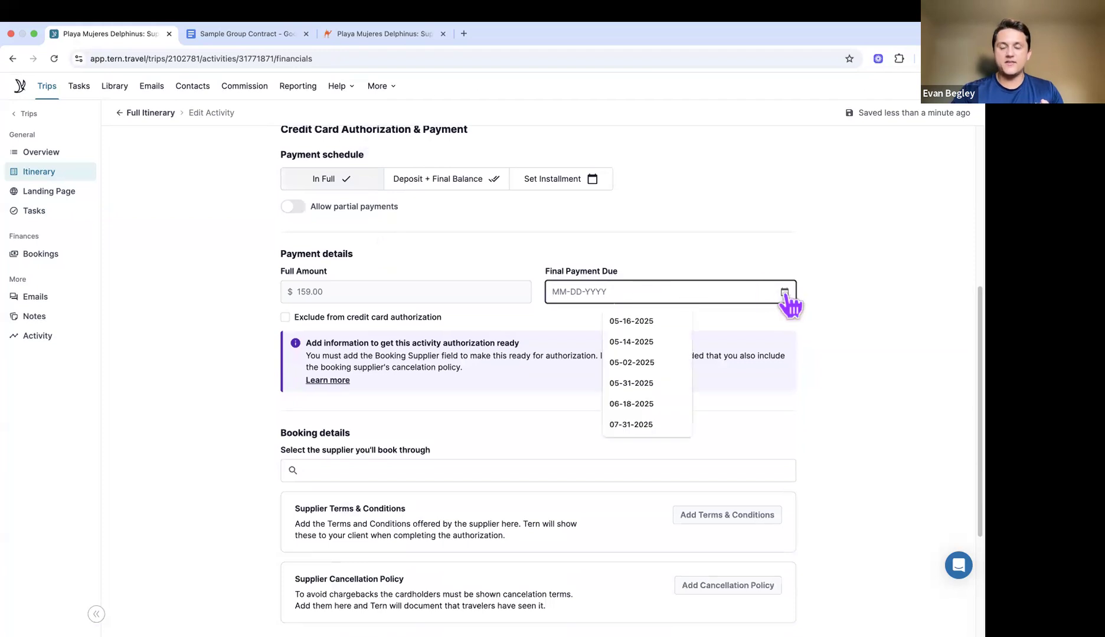
click(784, 293)
click(746, 325)
click(746, 325)
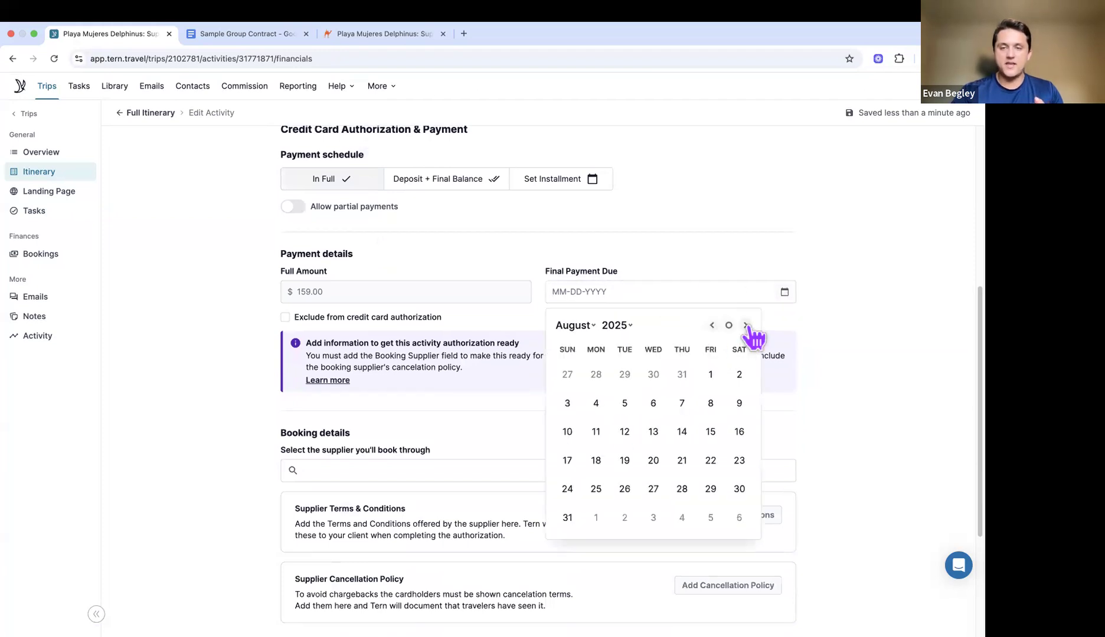
click(746, 325)
click(624, 488)
Step: Choose Project Expedition as the booking supplier
scroll(624, 487, down, 2)
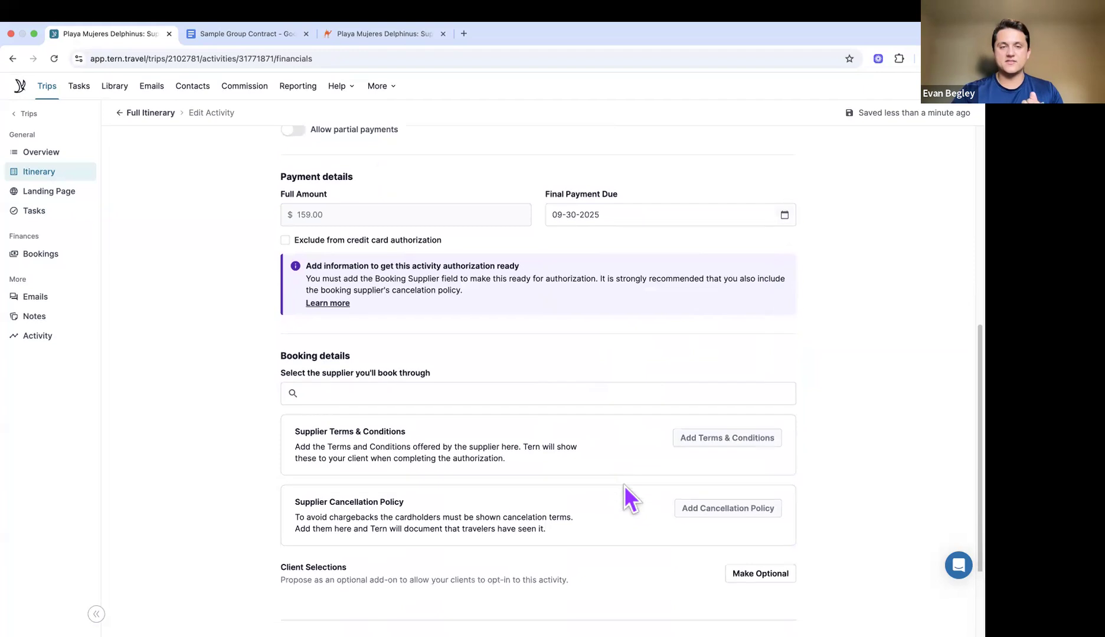
click(592, 369)
text(proje)
click(425, 430)
Step: Make the activity a client opt-in add-on with a $40.00 expected commission total
scroll(422, 435, down, 2)
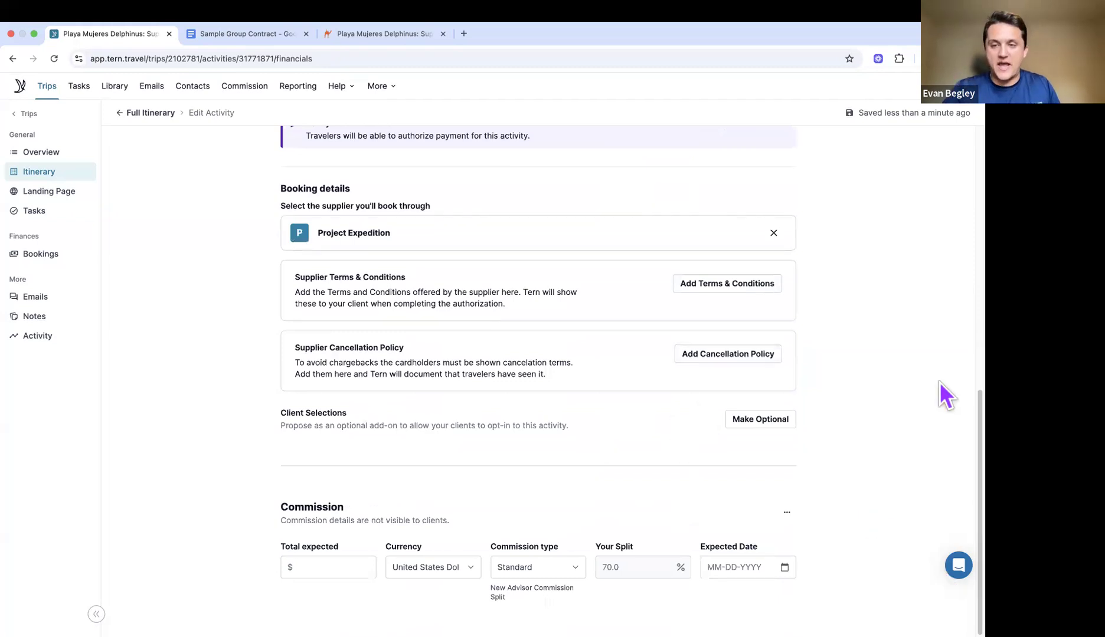
click(761, 420)
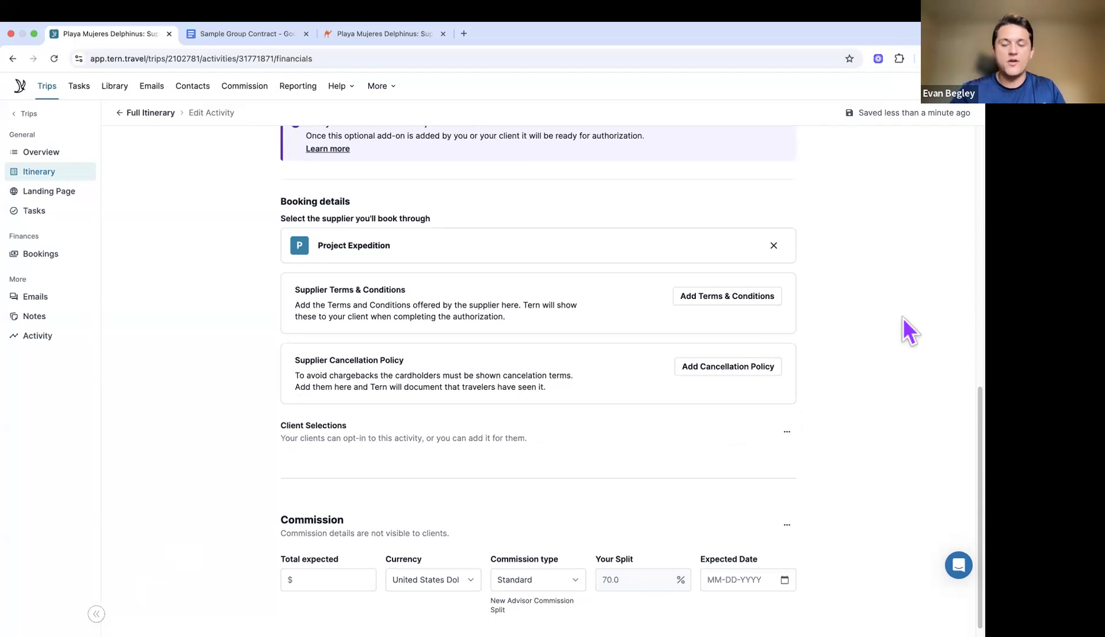
click(326, 577)
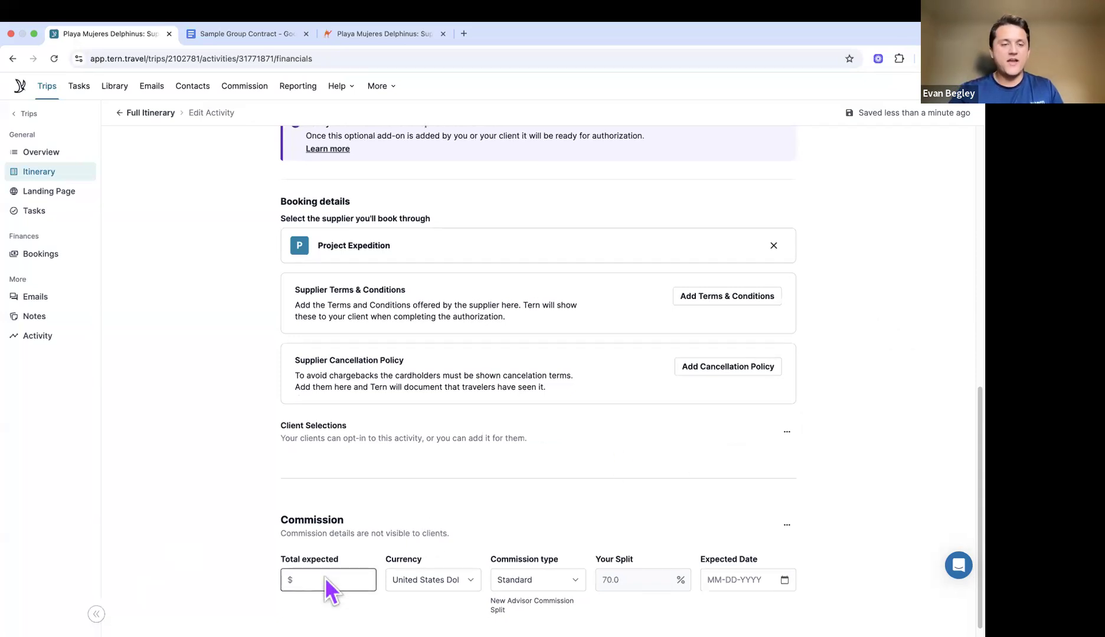
text(40)
click(531, 525)
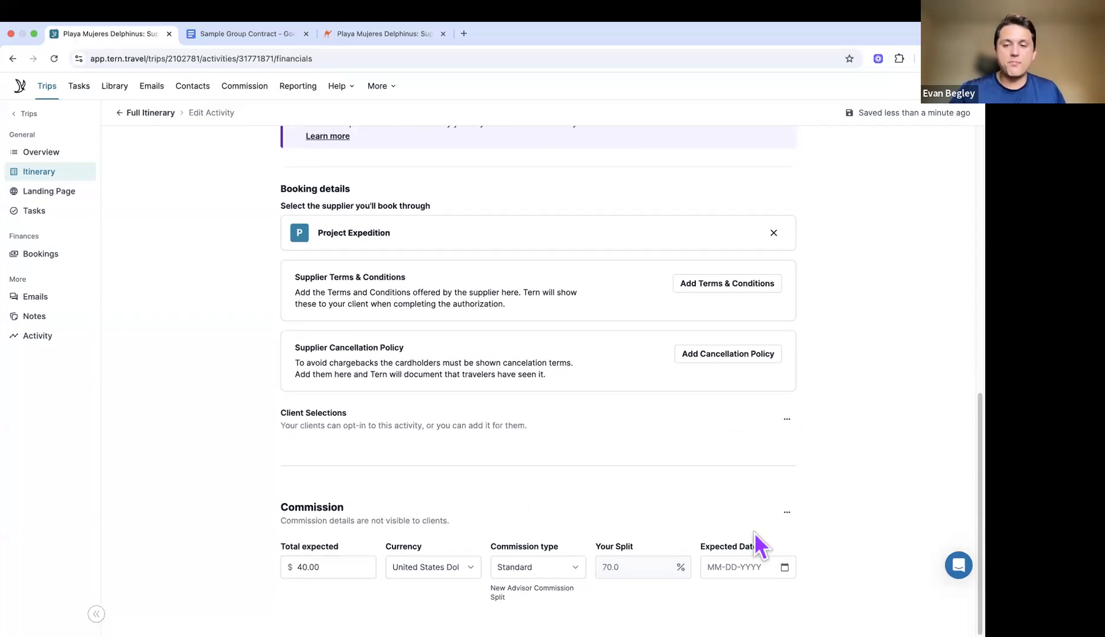
scroll(739, 524, up, 10)
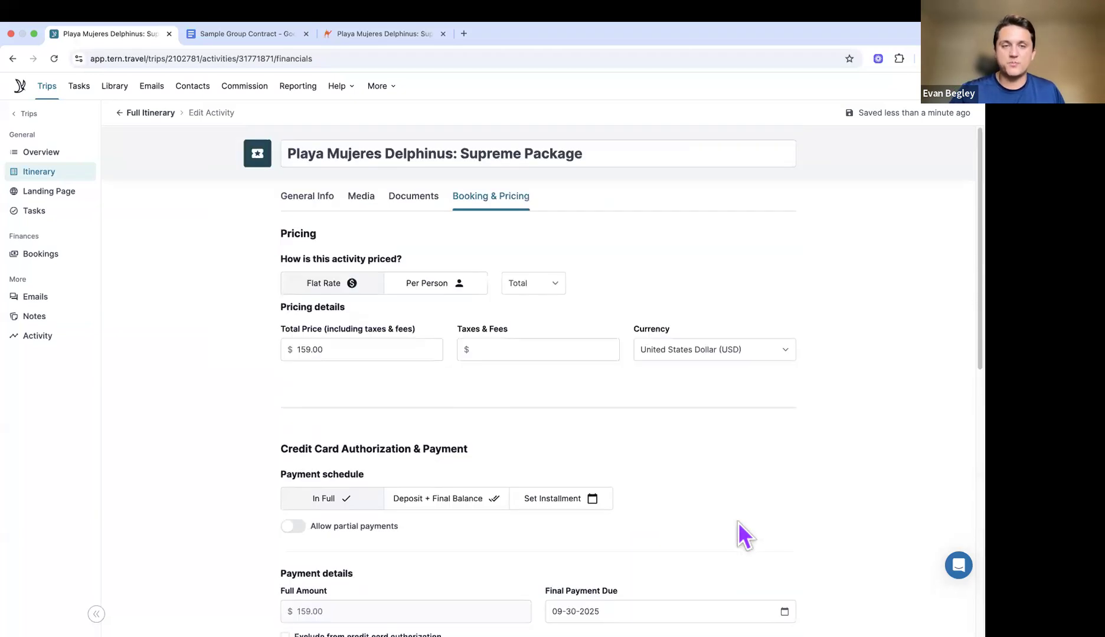
Step: Go from the trip's Full Itinerary to its Landing Page editor
click(148, 114)
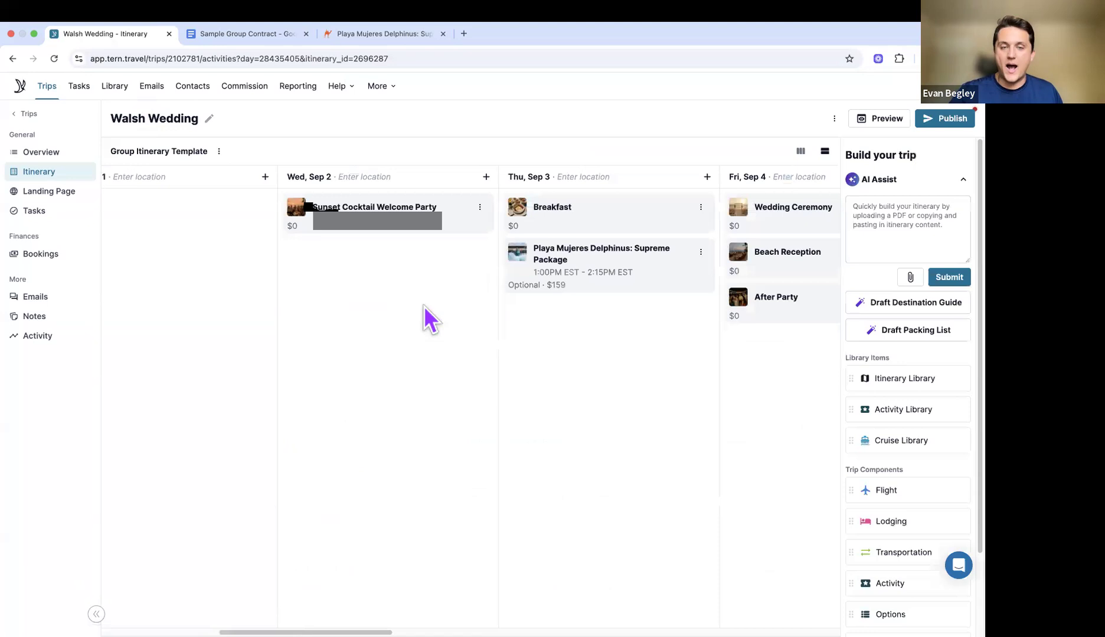
scroll(455, 318, right, 5)
scroll(455, 319, left, 10)
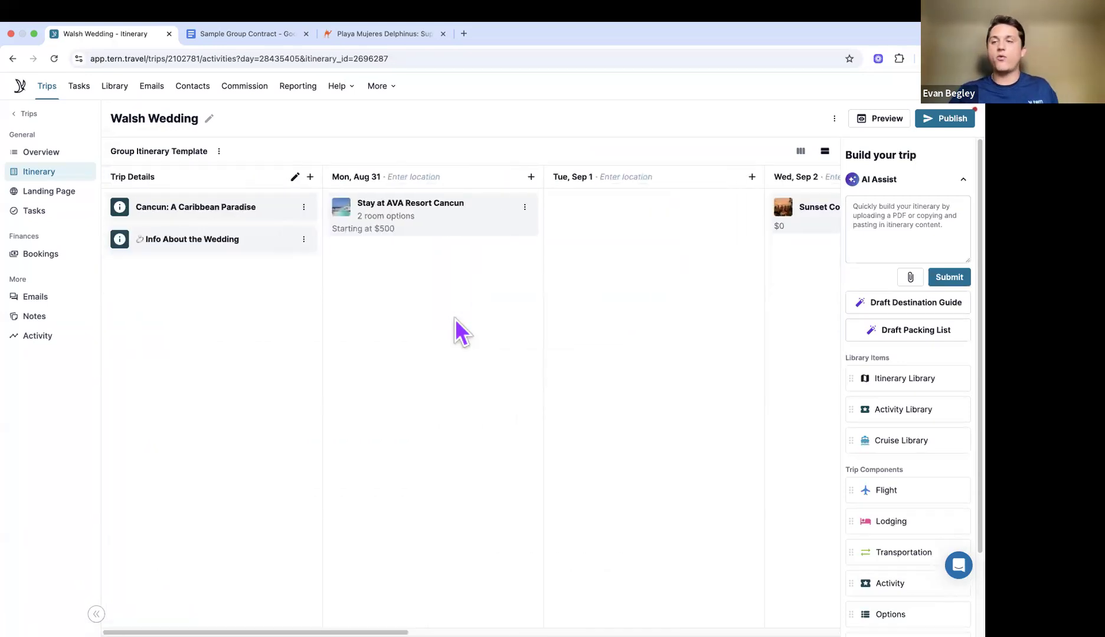
click(72, 195)
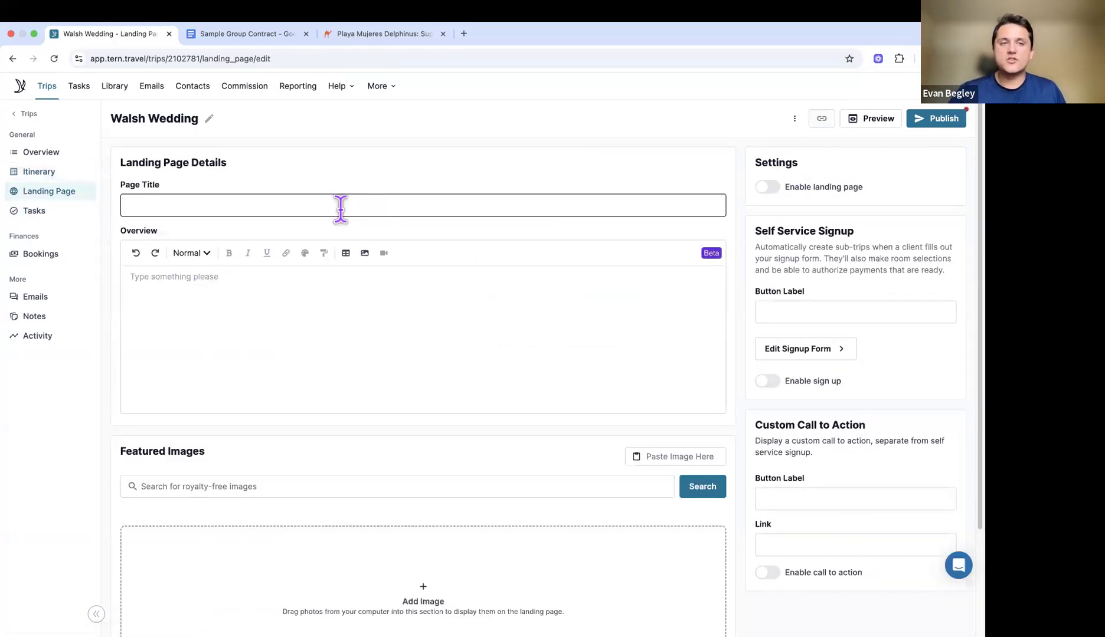
Step: Paste the wedding heading from the contract document into the landing page's Page Title
click(268, 34)
scroll(357, 335, down, 10)
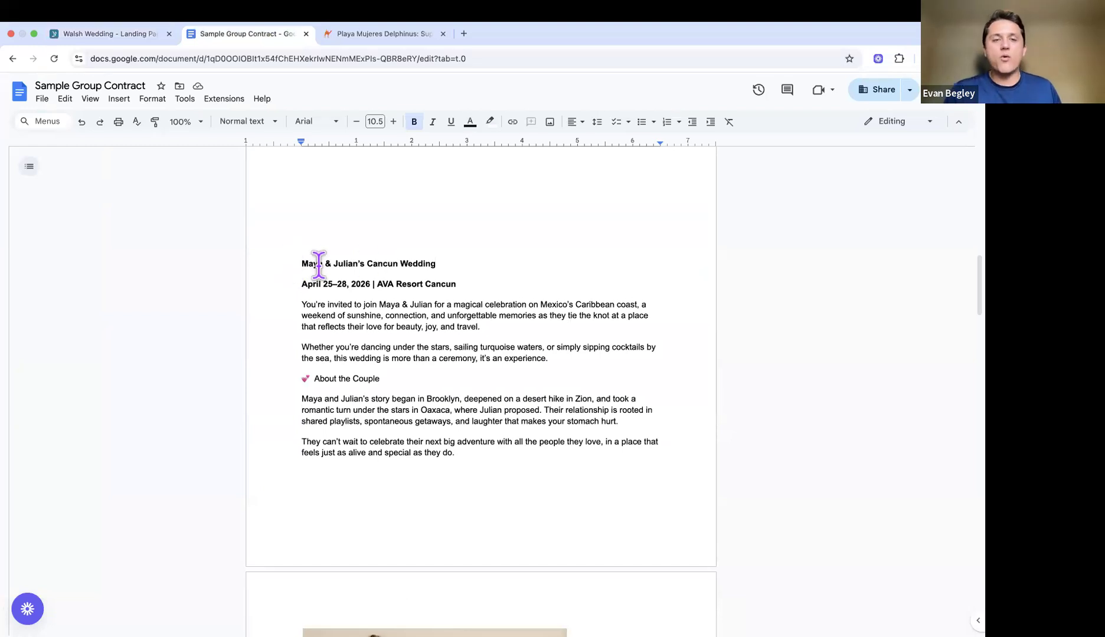
click(363, 261)
drag(297, 262, 484, 263)
key(super+c)
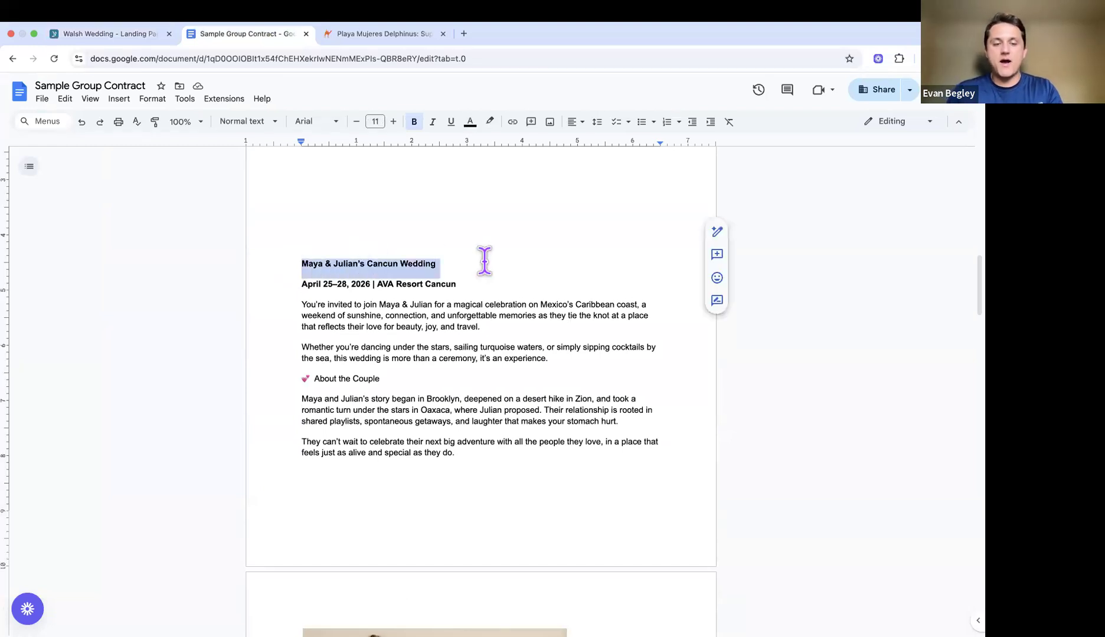
click(127, 33)
click(326, 206)
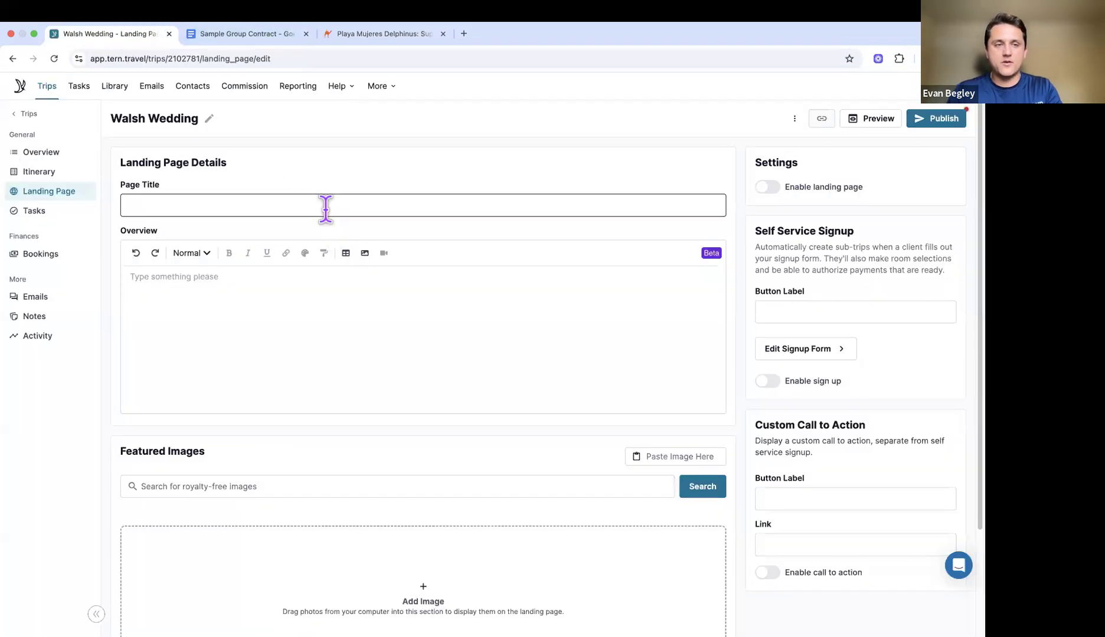
key(super+v)
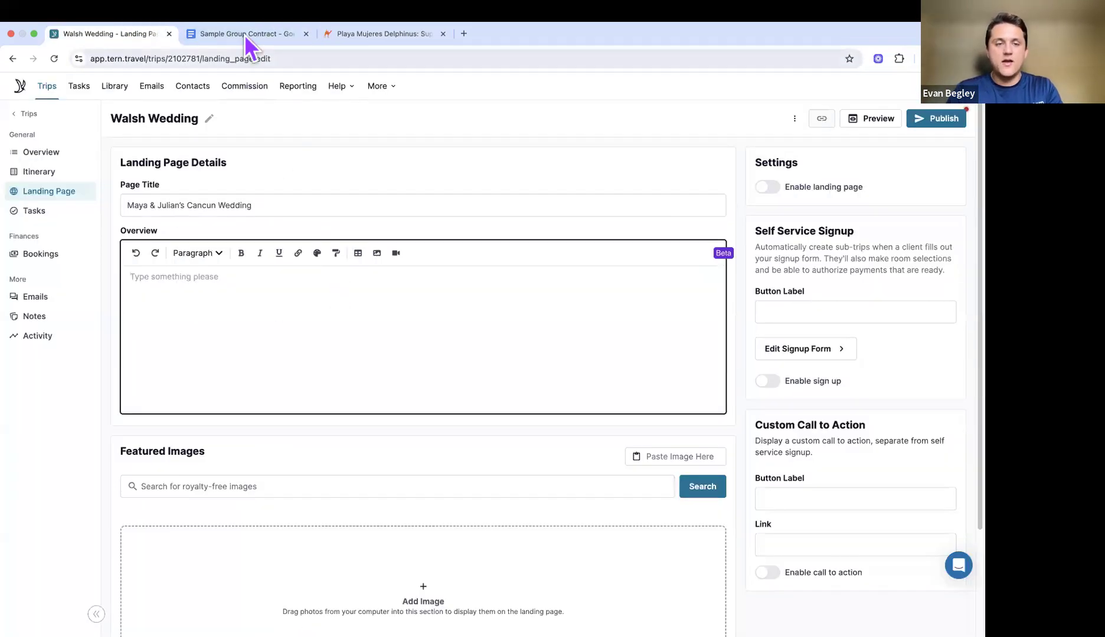
Step: Copy the date line and intro paragraphs into the Overview and remove their bold formatting
click(244, 34)
drag(298, 283, 576, 362)
key(super+c)
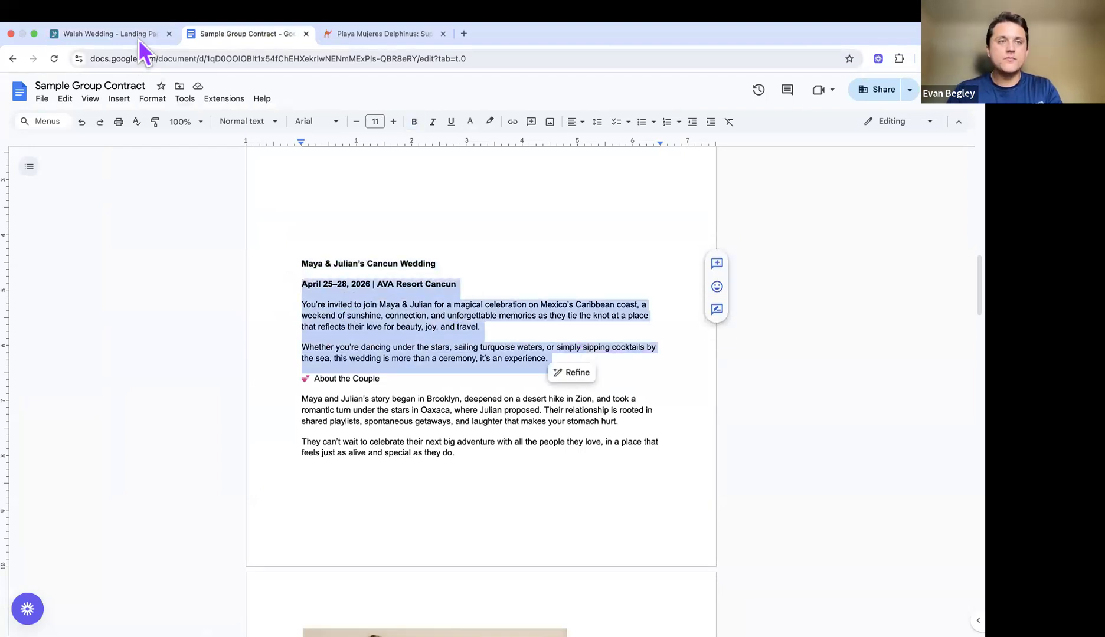
click(138, 37)
click(269, 302)
key(super+v)
scroll(269, 302, down, 1)
drag(189, 290, 116, 256)
key(super+b)
click(257, 322)
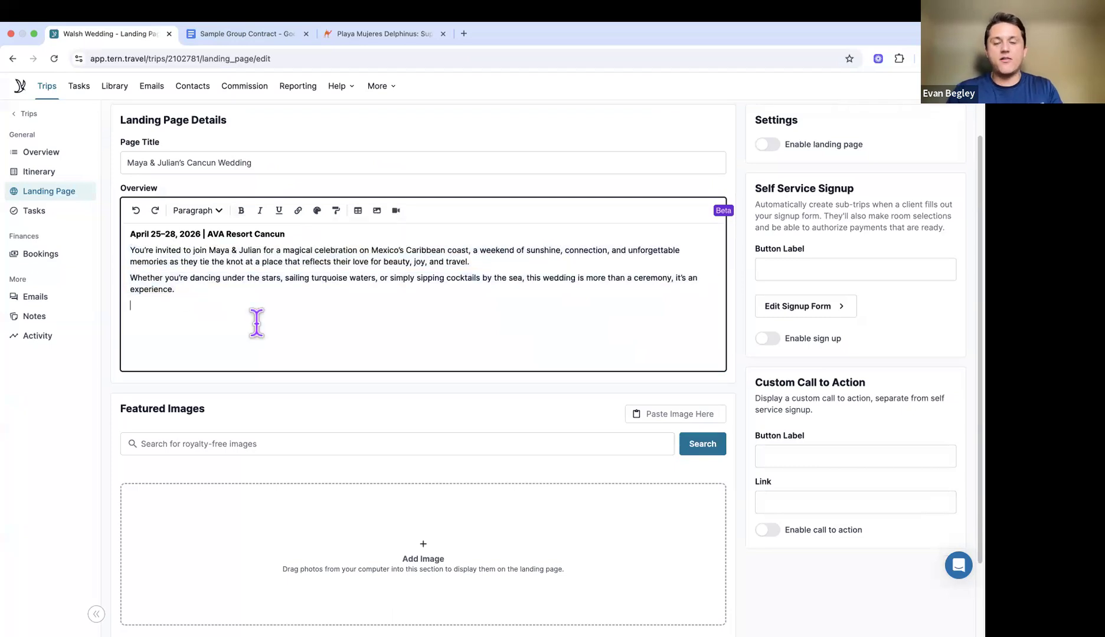
scroll(256, 322, down, 3)
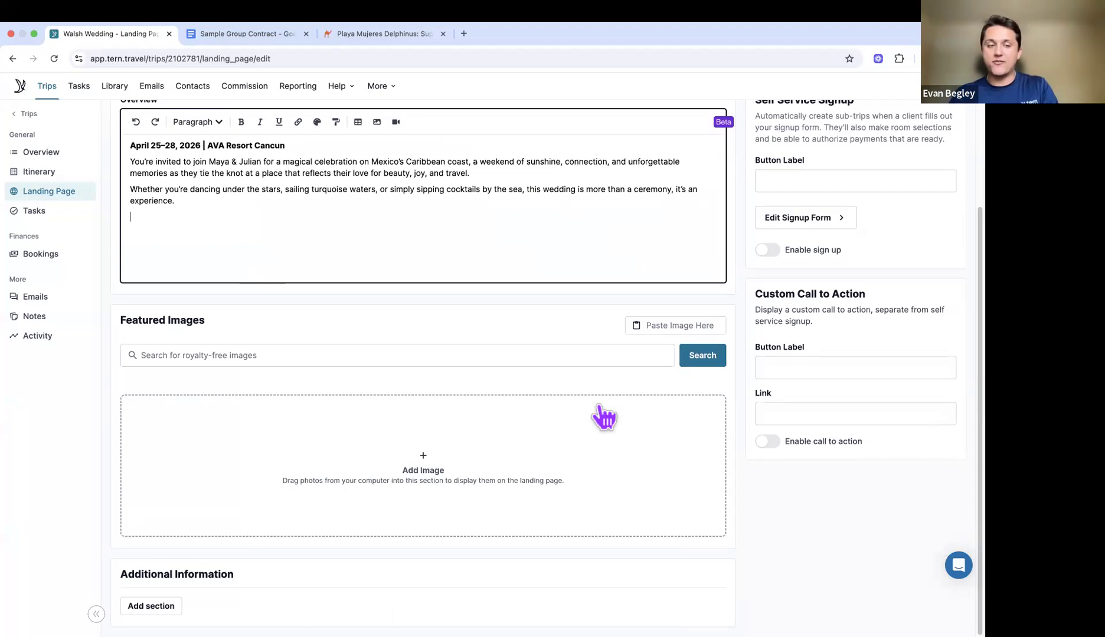
Step: Upload the five Wedding*.png photos as featured images, then add Additional Information Section 1
click(444, 467)
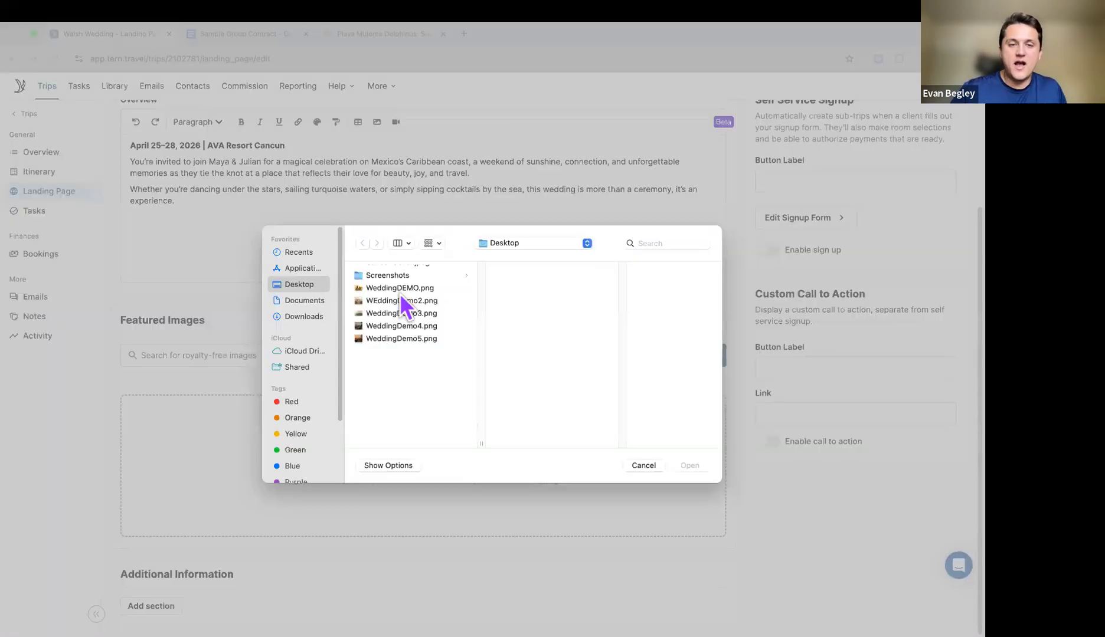
shift+click(401, 346)
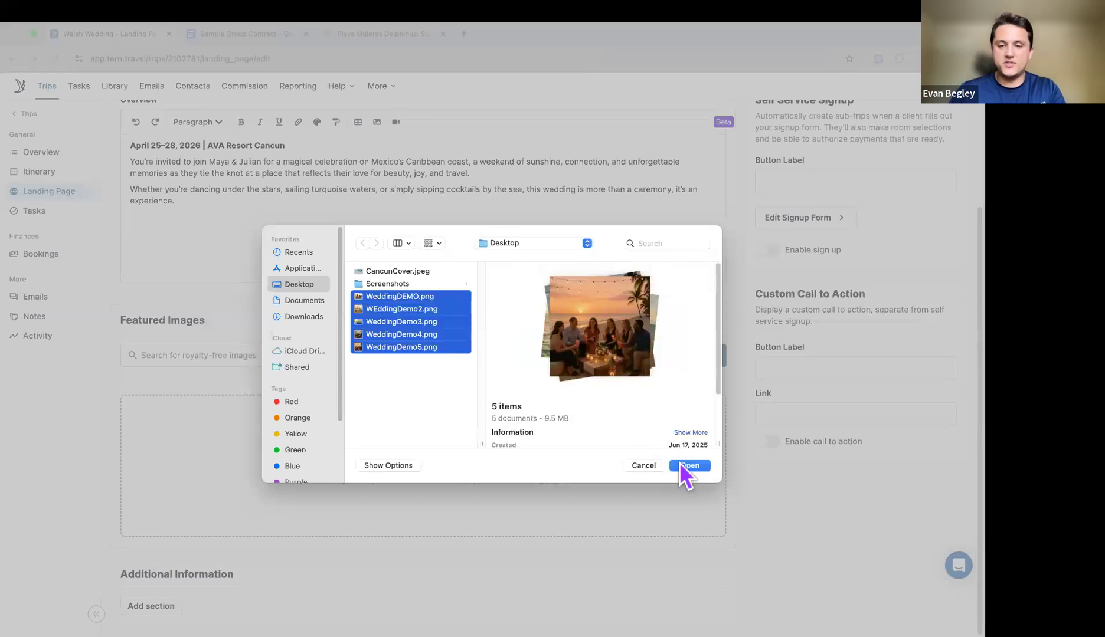
click(685, 466)
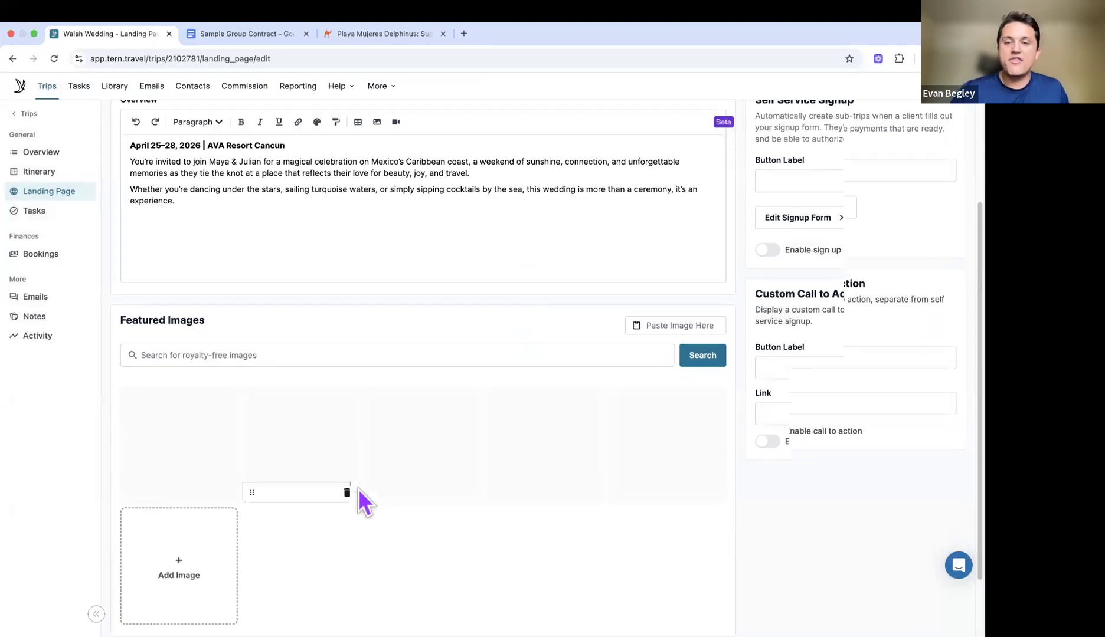
scroll(358, 490, down, 3)
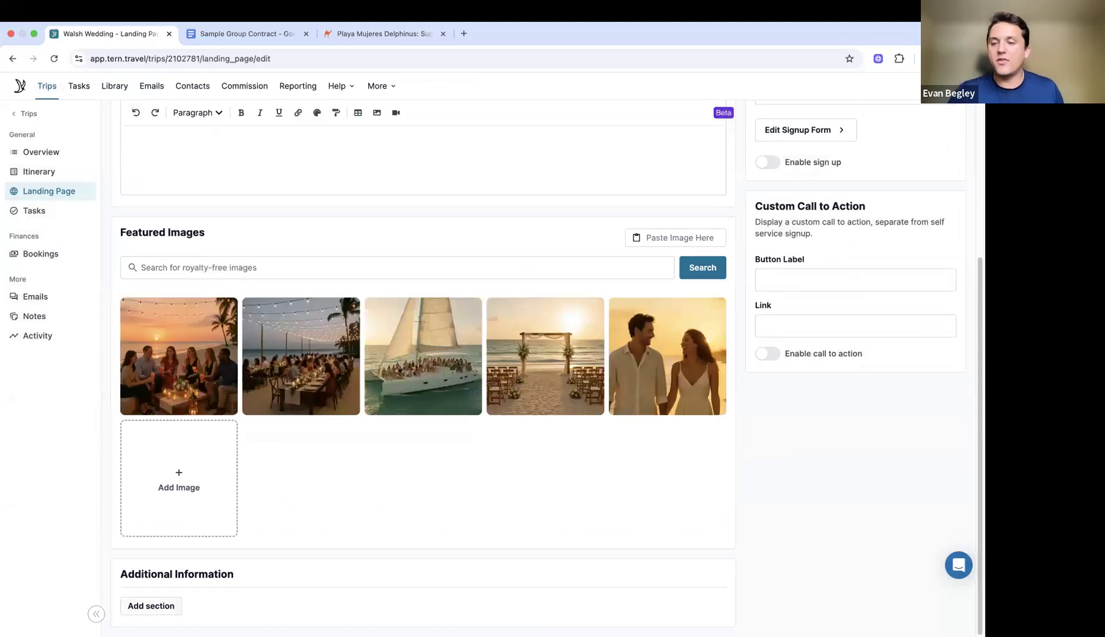
click(151, 607)
Step: Paste the About the Couple heading from the contract document as Section 1's title
scroll(424, 354, down, 8)
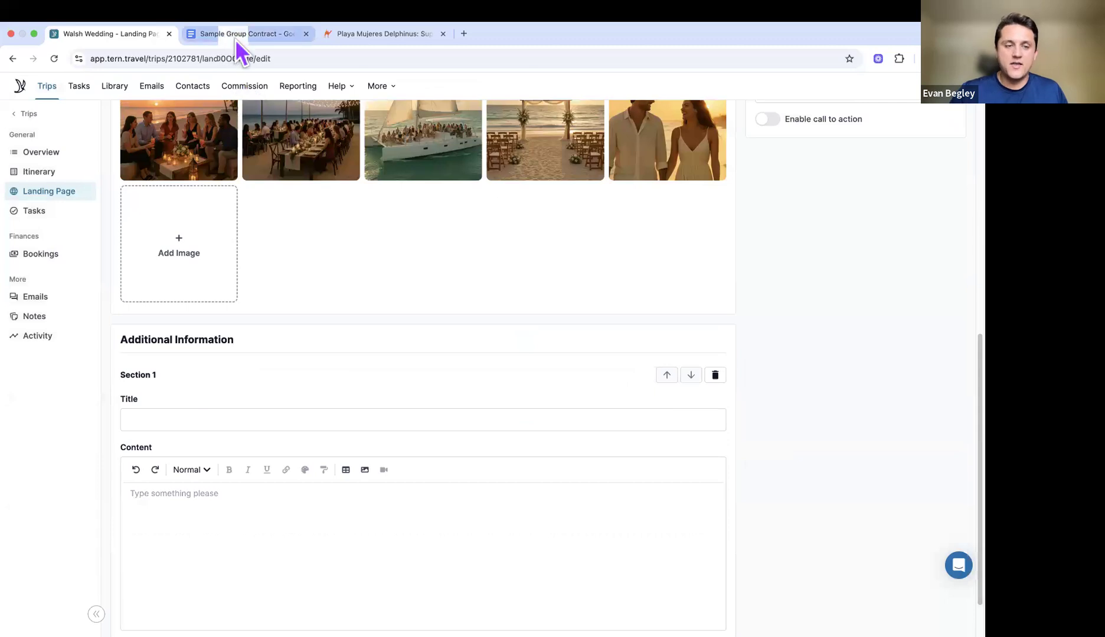
click(236, 39)
scroll(349, 236, down, 3)
click(301, 235)
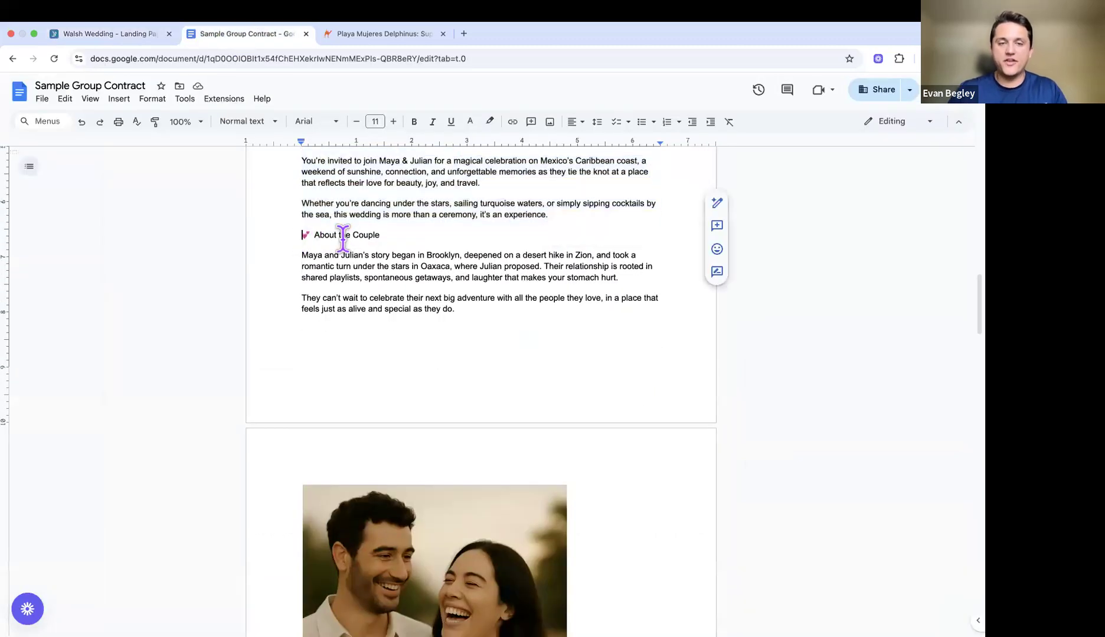
shift+click(397, 236)
click(99, 34)
click(242, 412)
key(ctrl+v)
Step: Select the couple's story and photo in the contract document for Section 1's content
scroll(242, 409, down, 1)
click(209, 442)
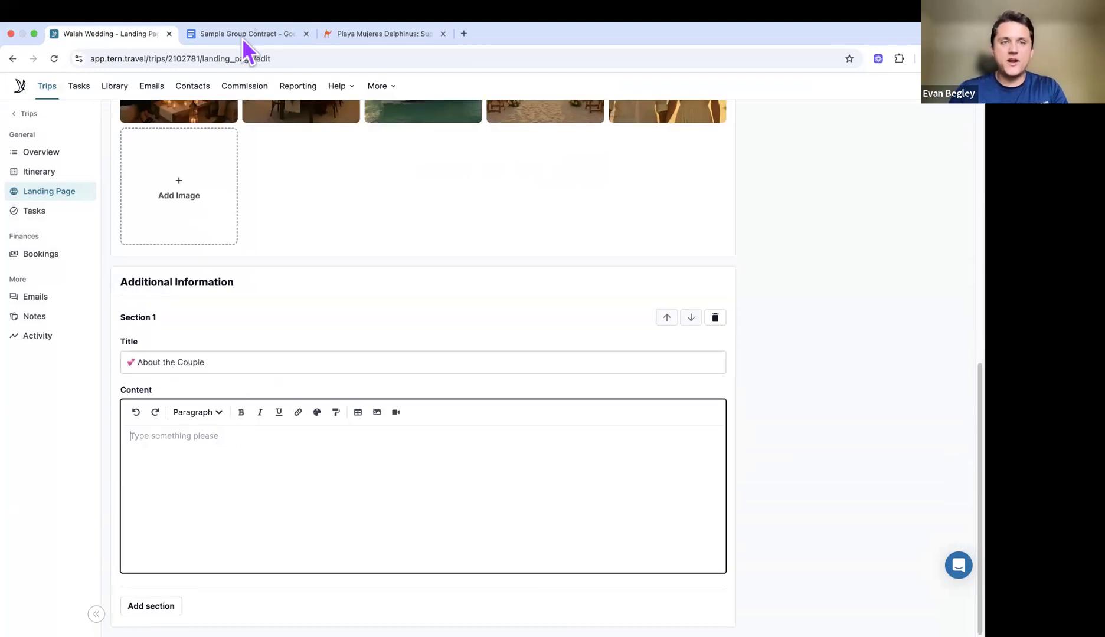
click(242, 38)
scroll(350, 297, down, 2)
scroll(330, 248, up, 1)
drag(295, 203, 305, 426)
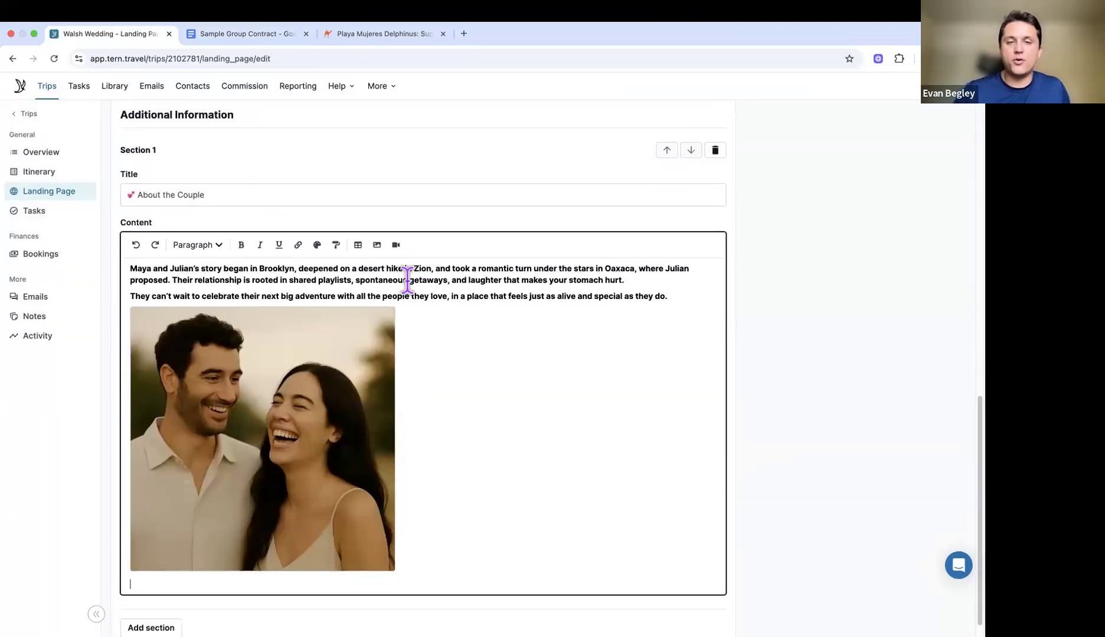
scroll(496, 316, down, 1)
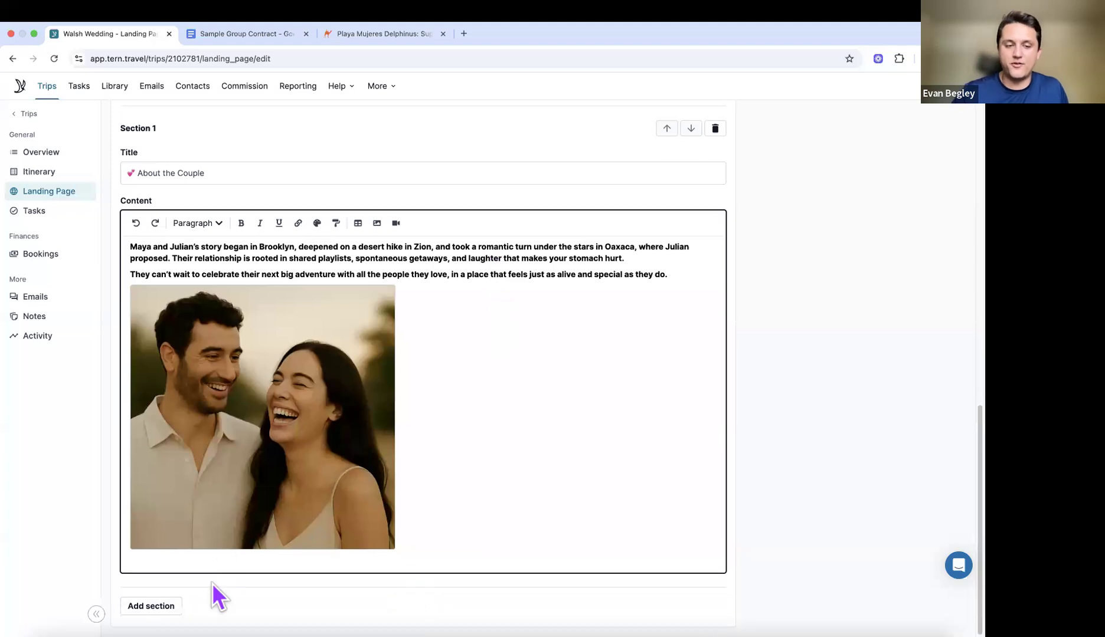
Step: Add Section 2 and locate the Wedding Weekend Events invitation in the contract document
click(152, 607)
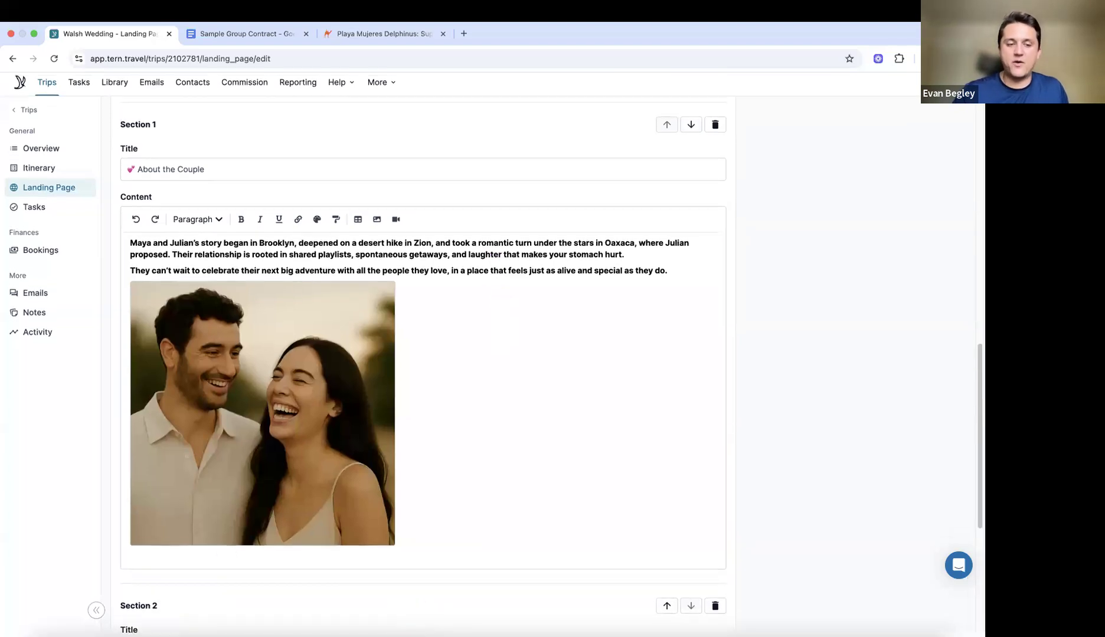
click(239, 34)
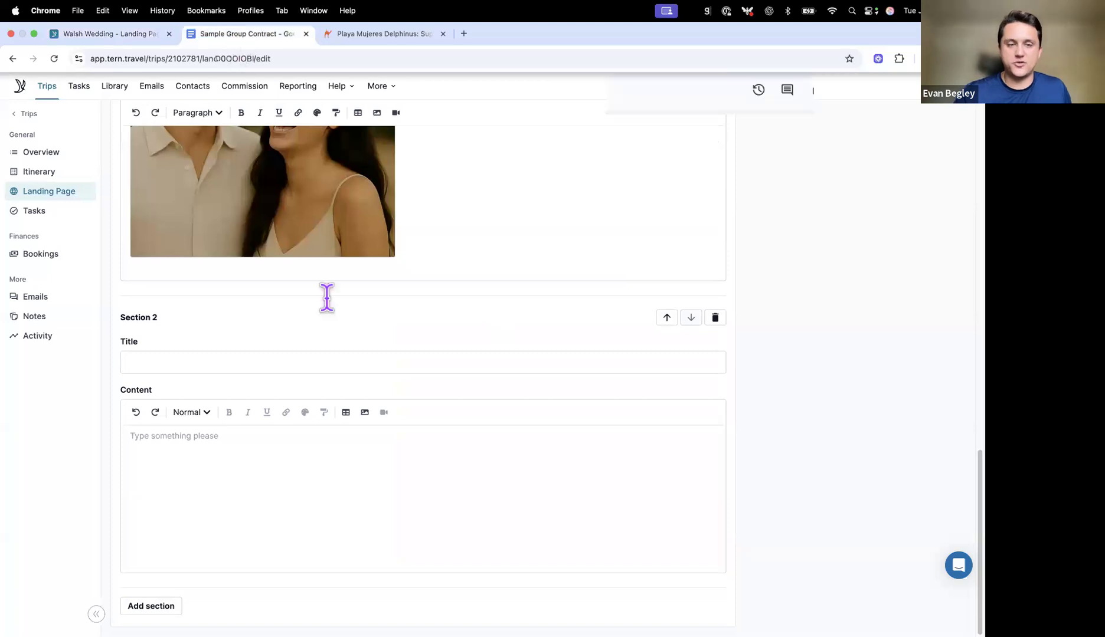
scroll(328, 297, down, 5)
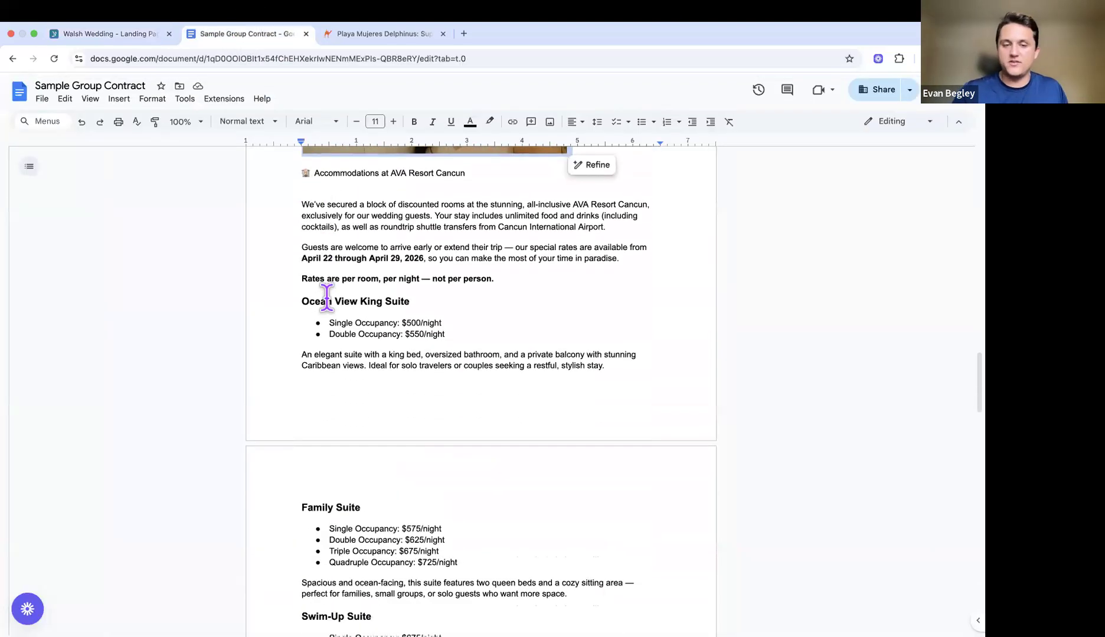
scroll(286, 171, down, 1)
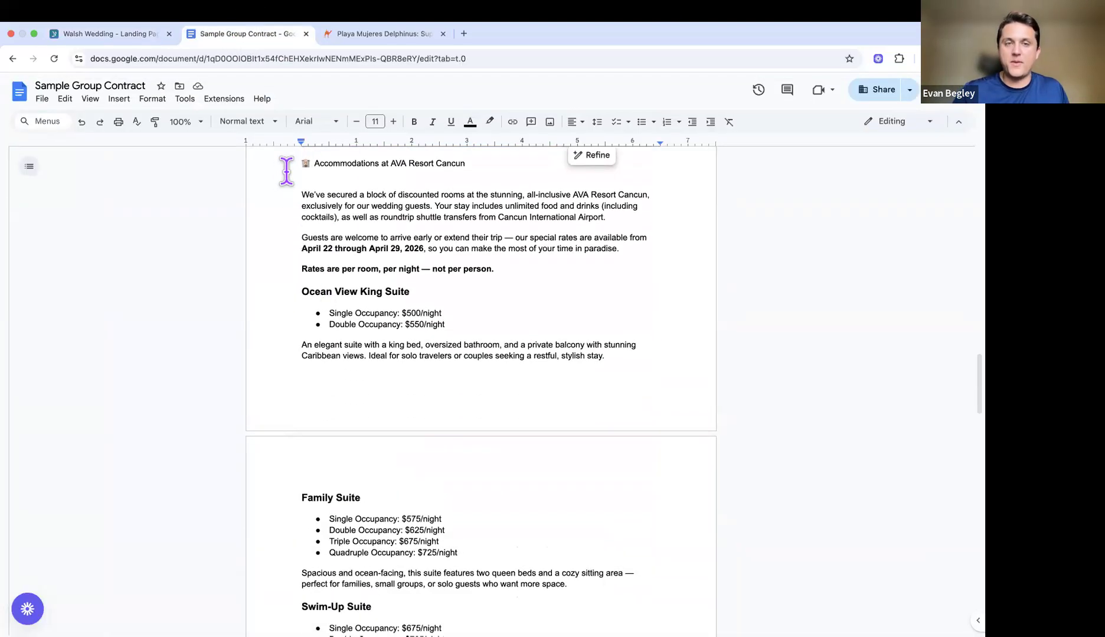
scroll(286, 171, down, 10)
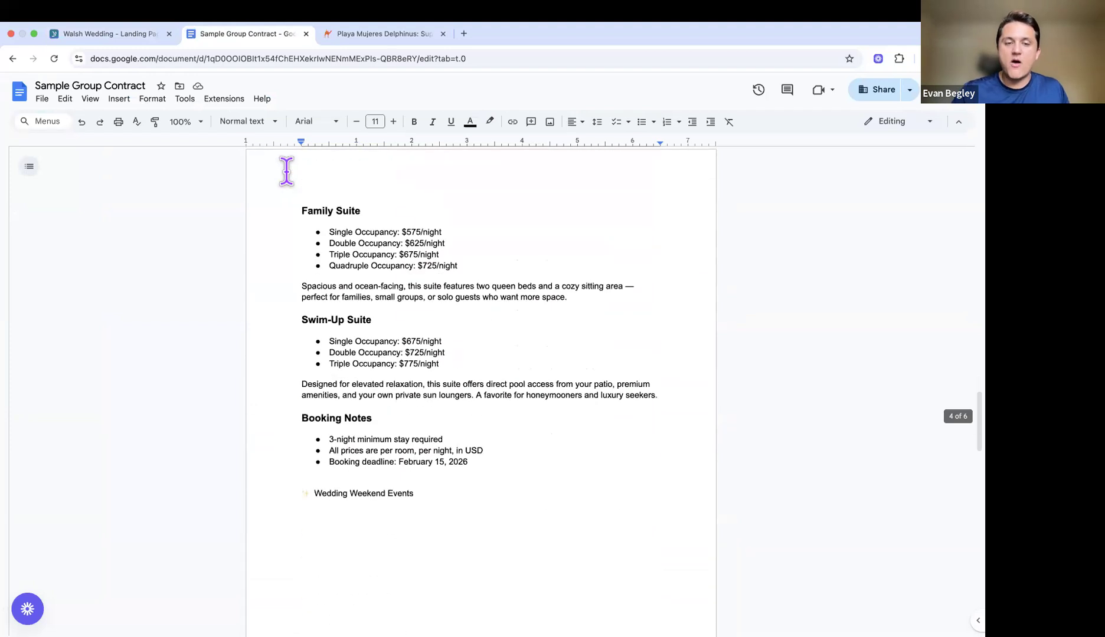
scroll(286, 171, down, 15)
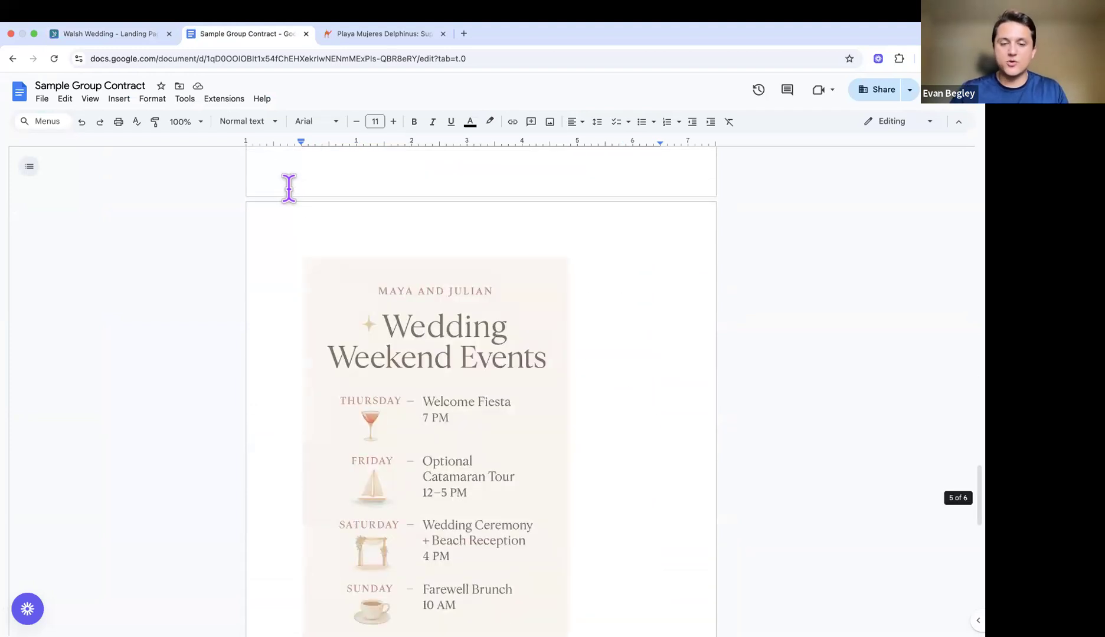
scroll(288, 187, down, 5)
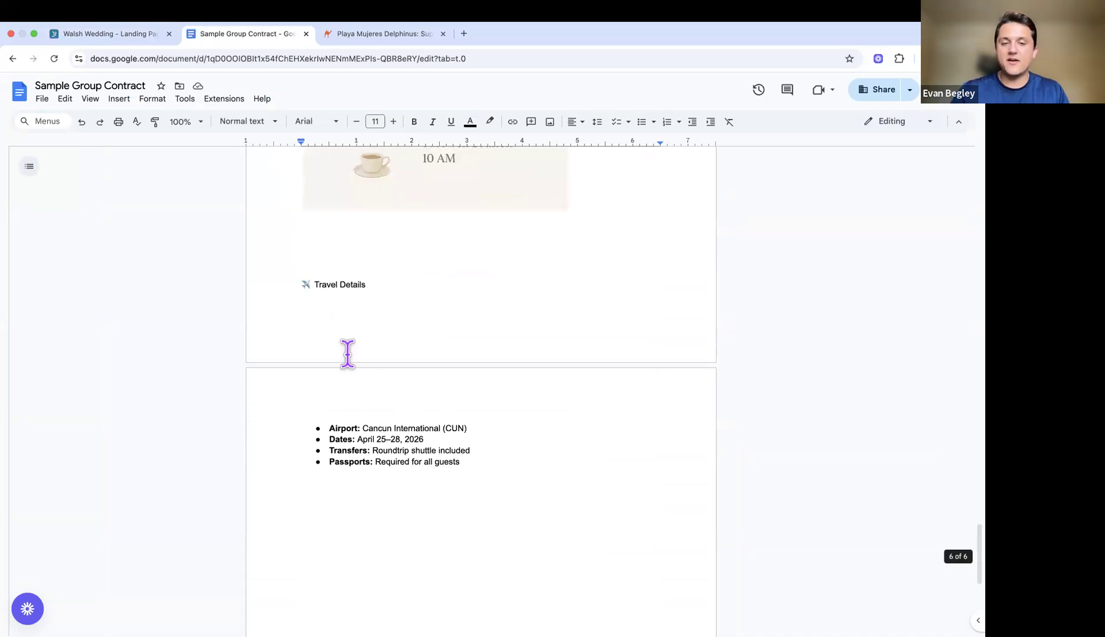
scroll(397, 393, up, 20)
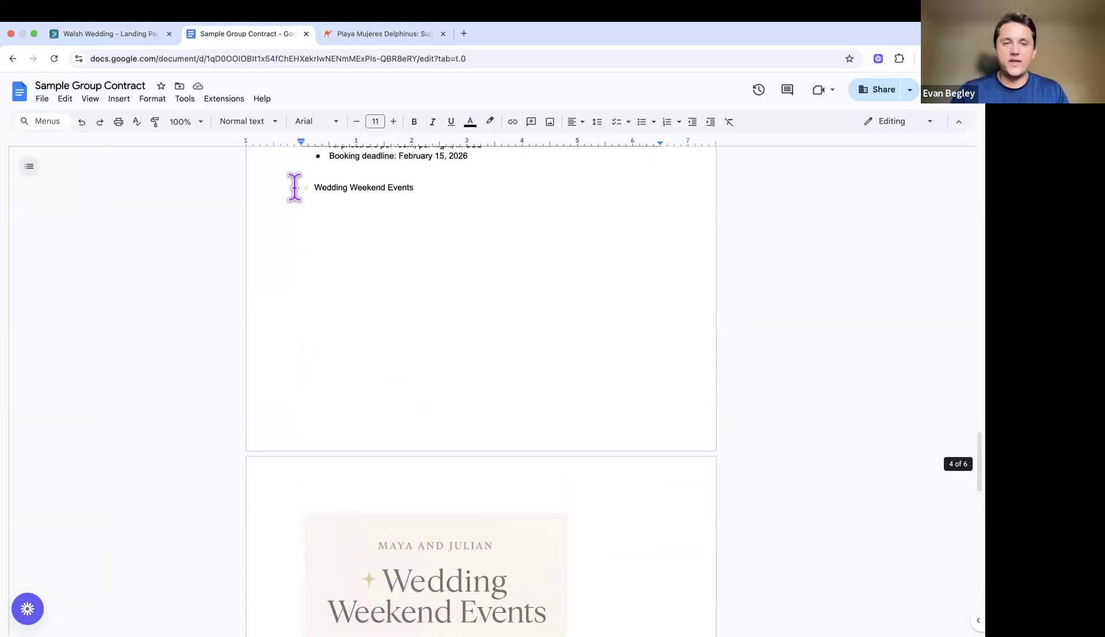
scroll(572, 447, down, 5)
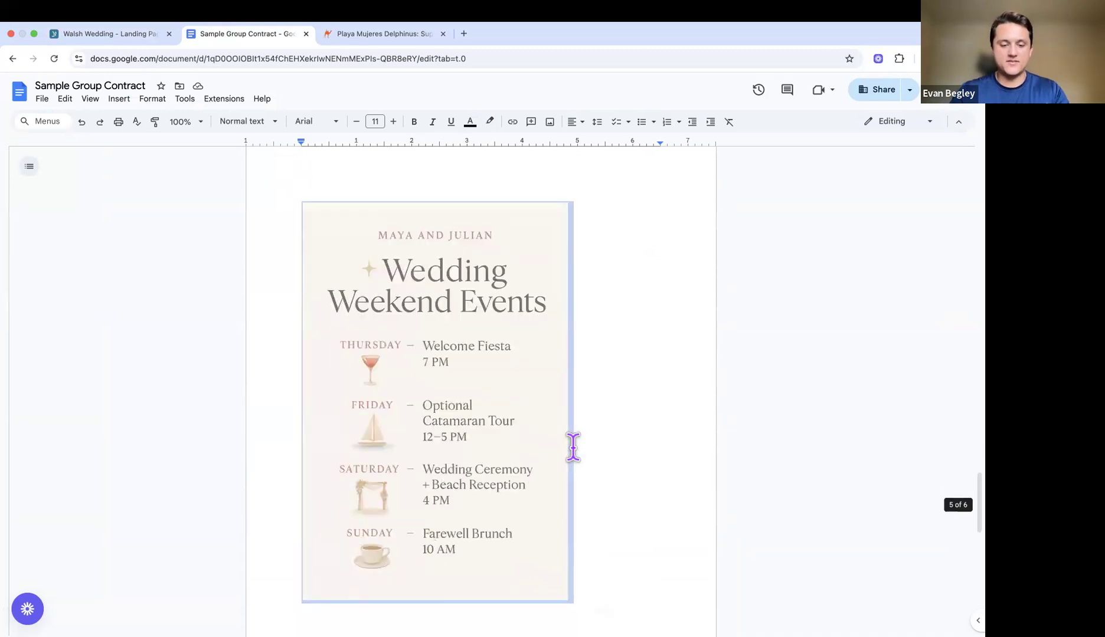
Step: Paste the invitation into Section 2's content and move its Wedding Weekend Events heading into the Title
click(143, 37)
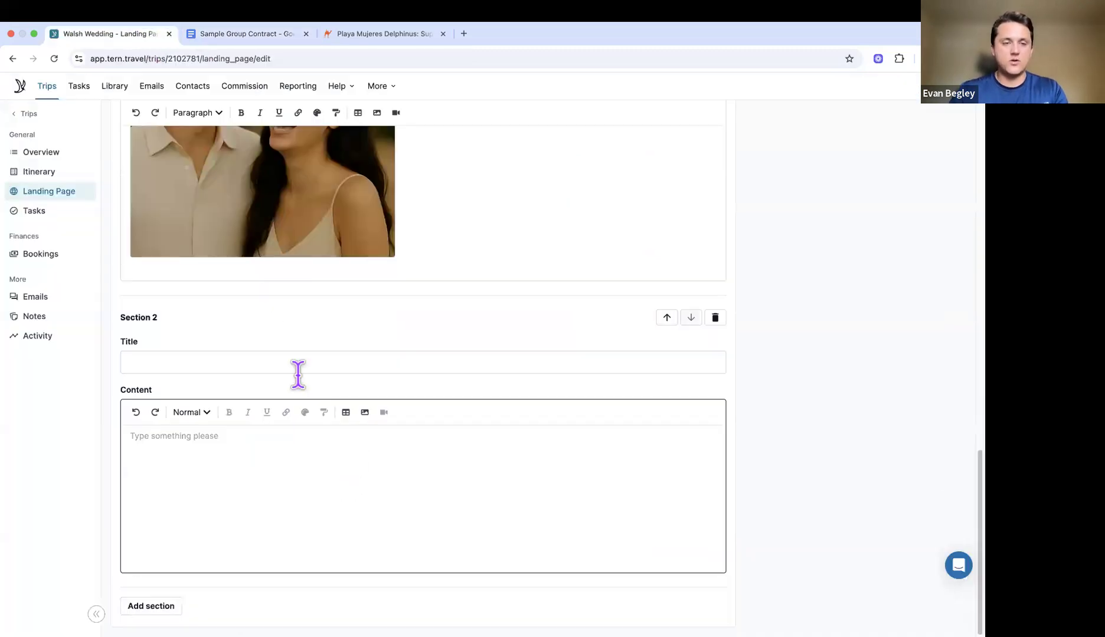
click(275, 451)
key(ctrl+v)
drag(242, 436, 117, 436)
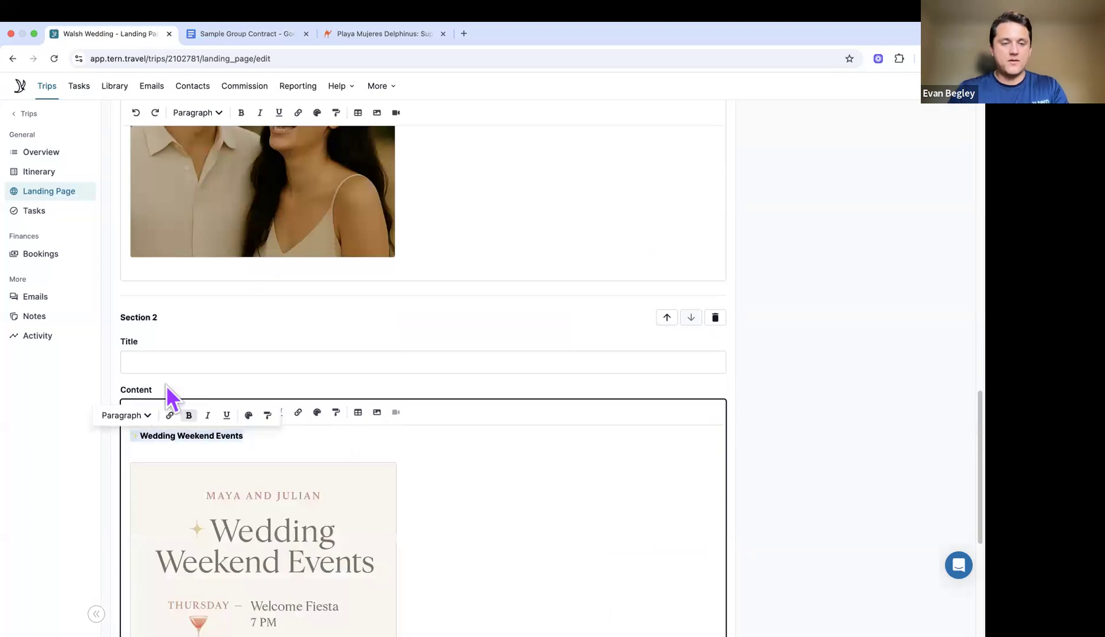
key(ctrl+x)
click(185, 362)
key(ctrl+v)
click(412, 333)
scroll(412, 333, down, 5)
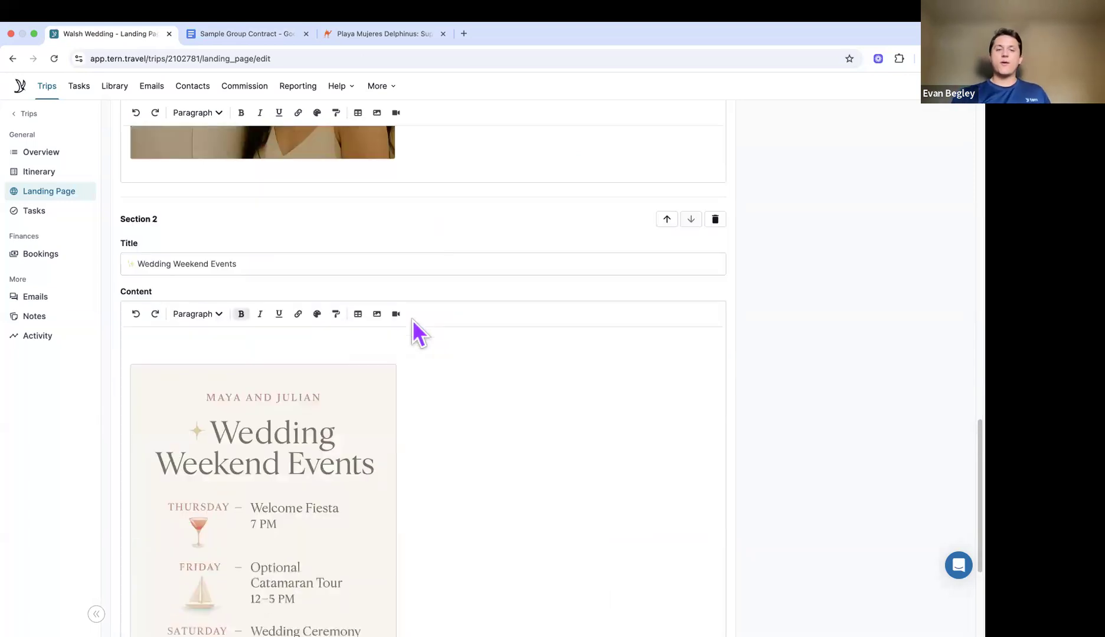
scroll(413, 320, up, 15)
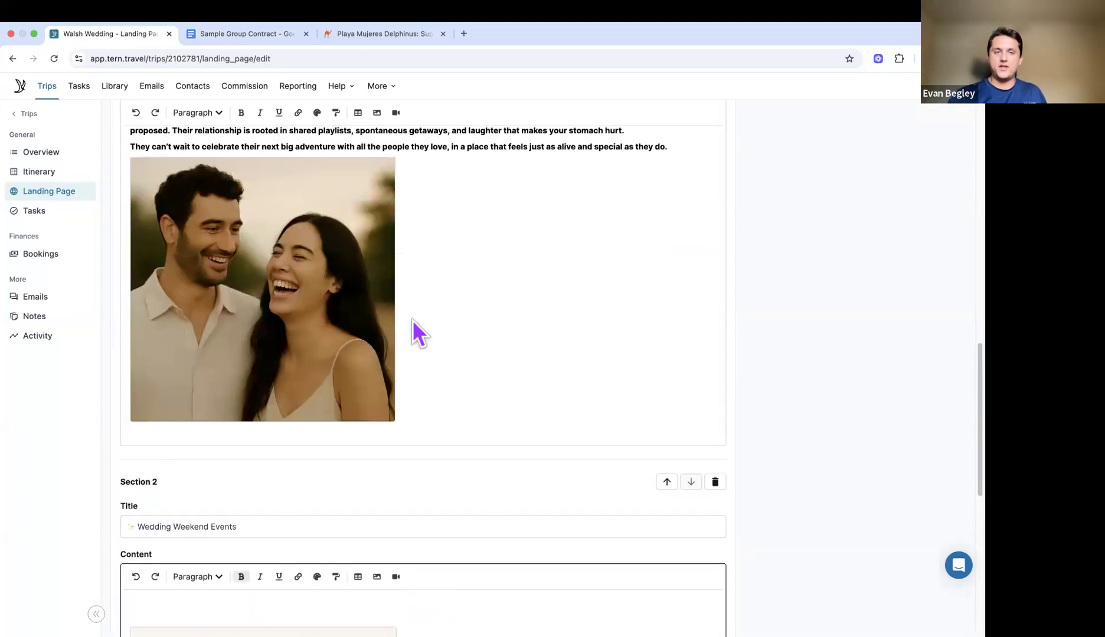
scroll(412, 321, up, 3)
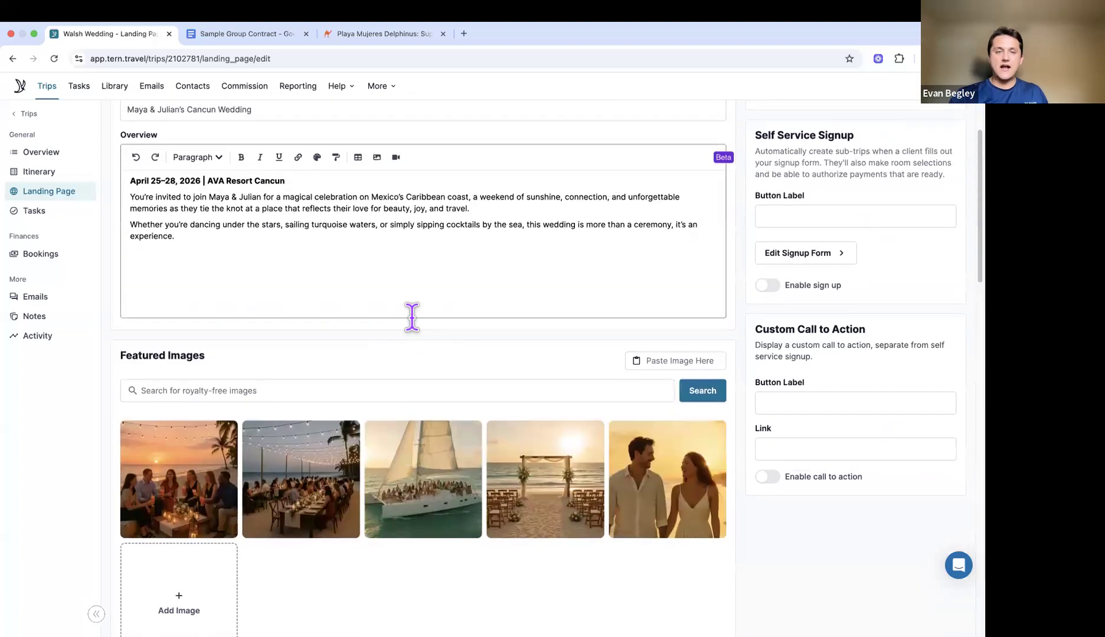
Step: Switch on the Enable landing page and Enable sign up toggles in Settings
scroll(412, 317, up, 2)
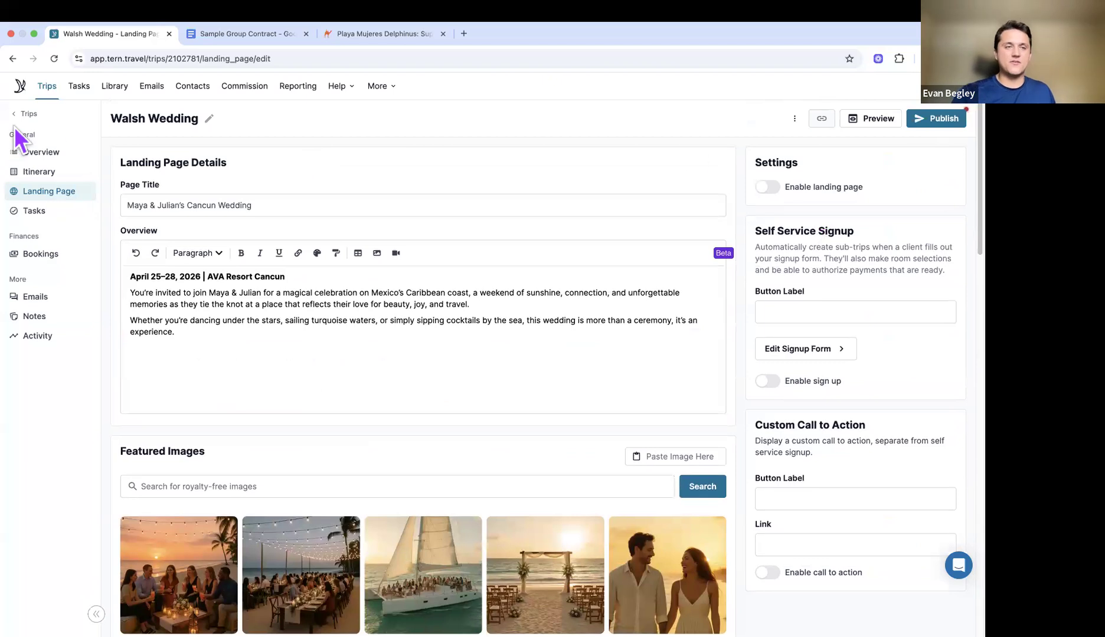
click(475, 205)
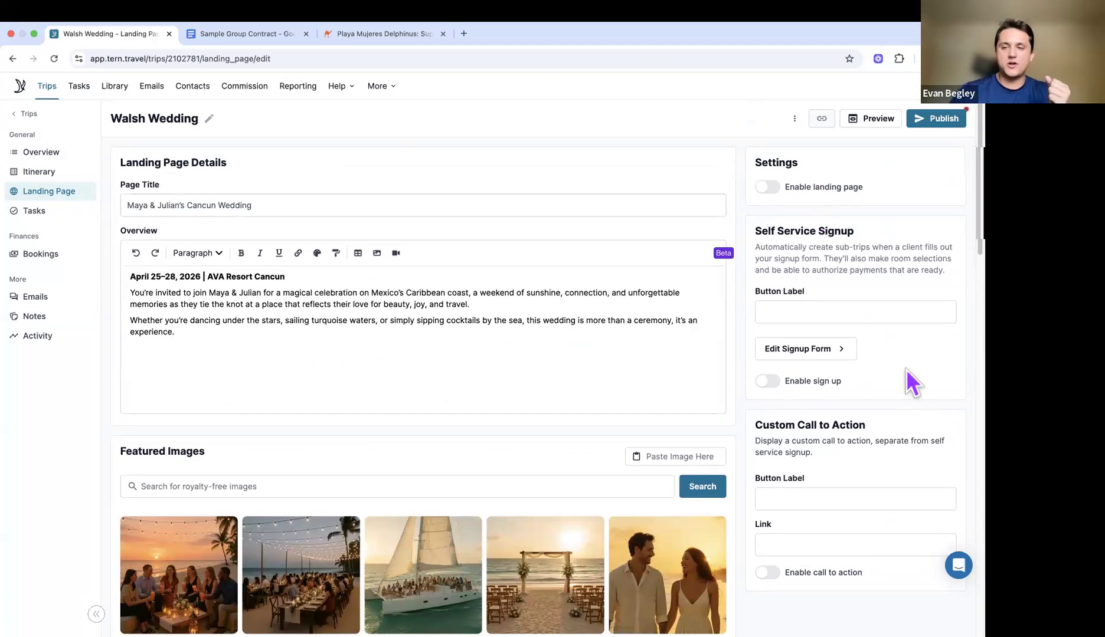
click(765, 188)
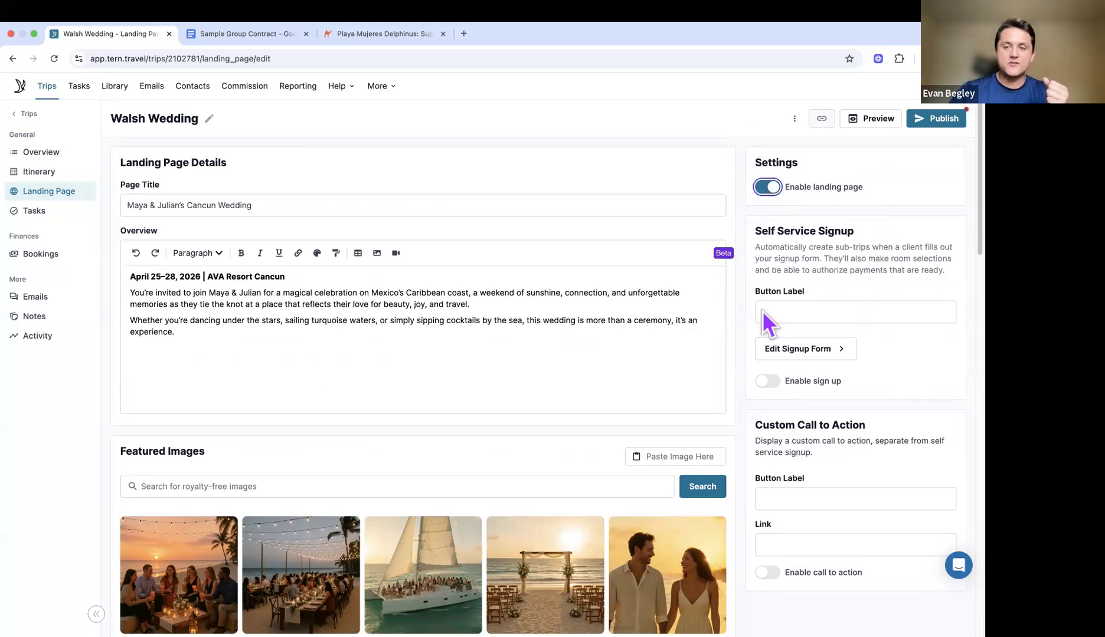
click(767, 382)
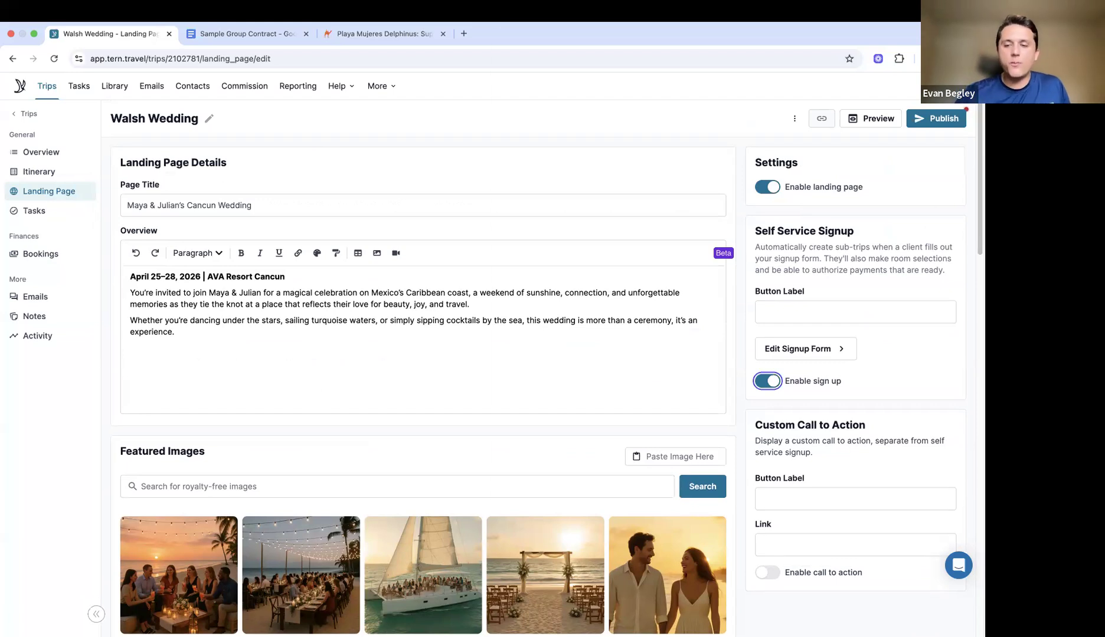
click(817, 495)
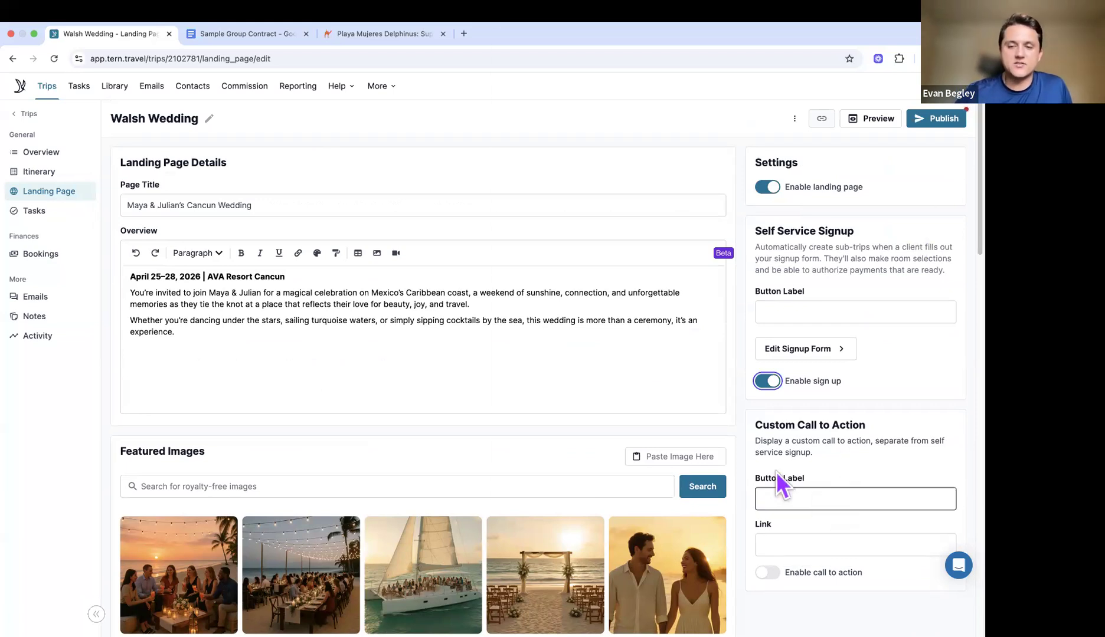
click(823, 501)
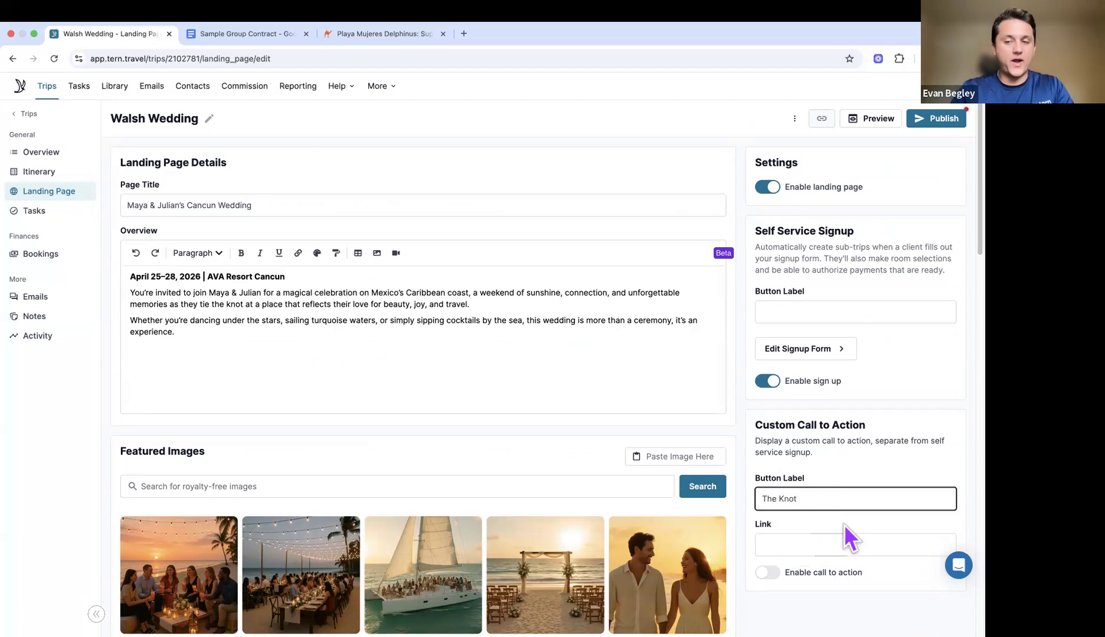
drag(853, 502, 693, 492)
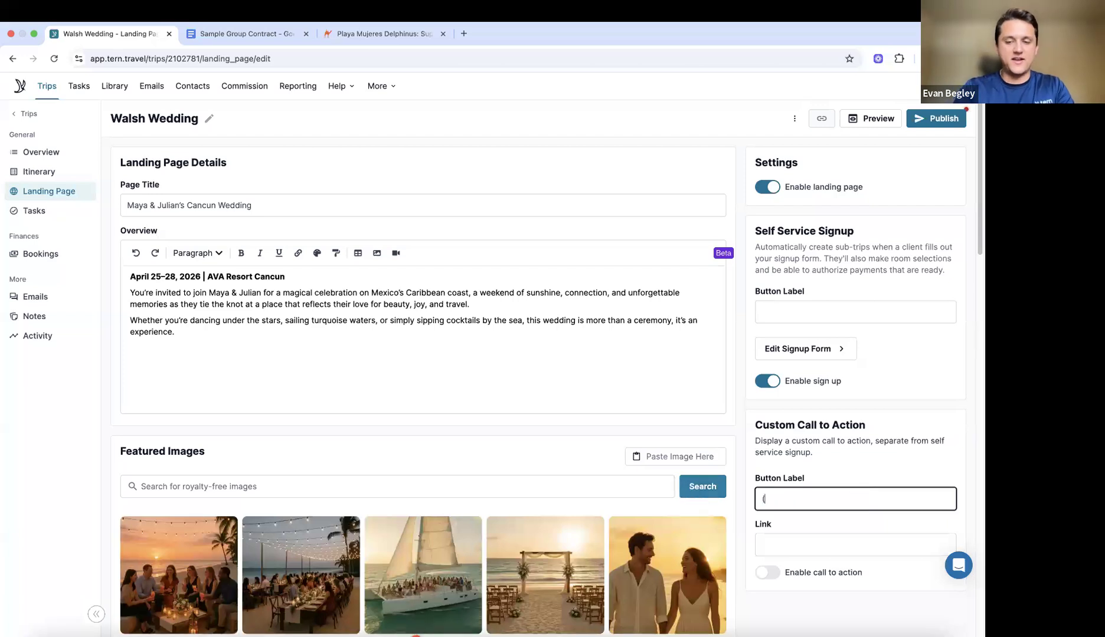
text(WEd)
key(BackSpace)
key(BackSpace)
text(edding Website)
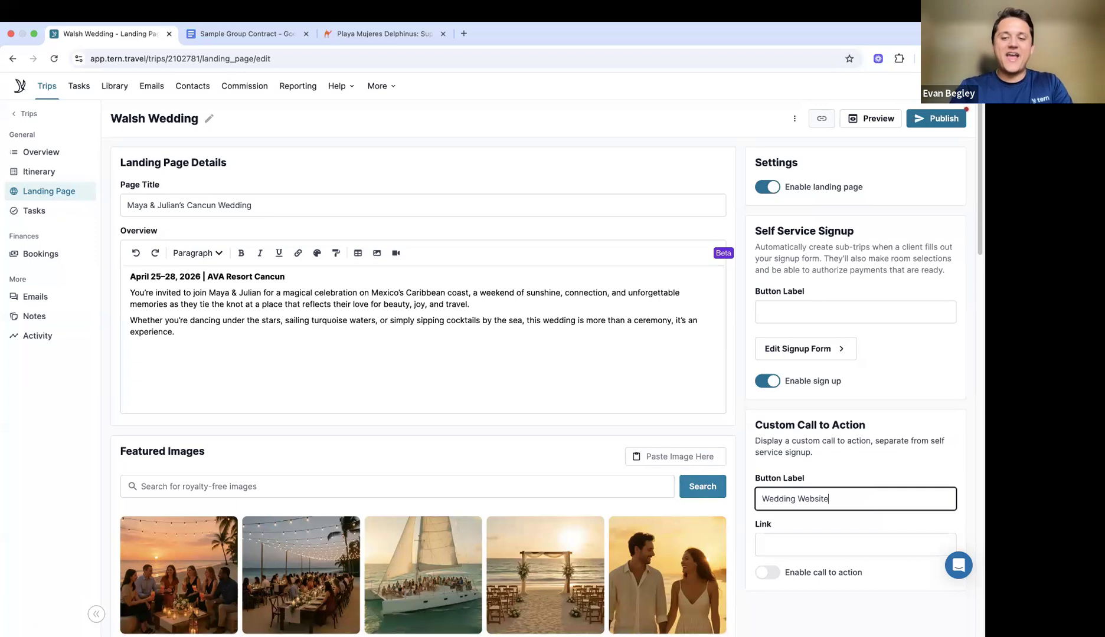
click(856, 545)
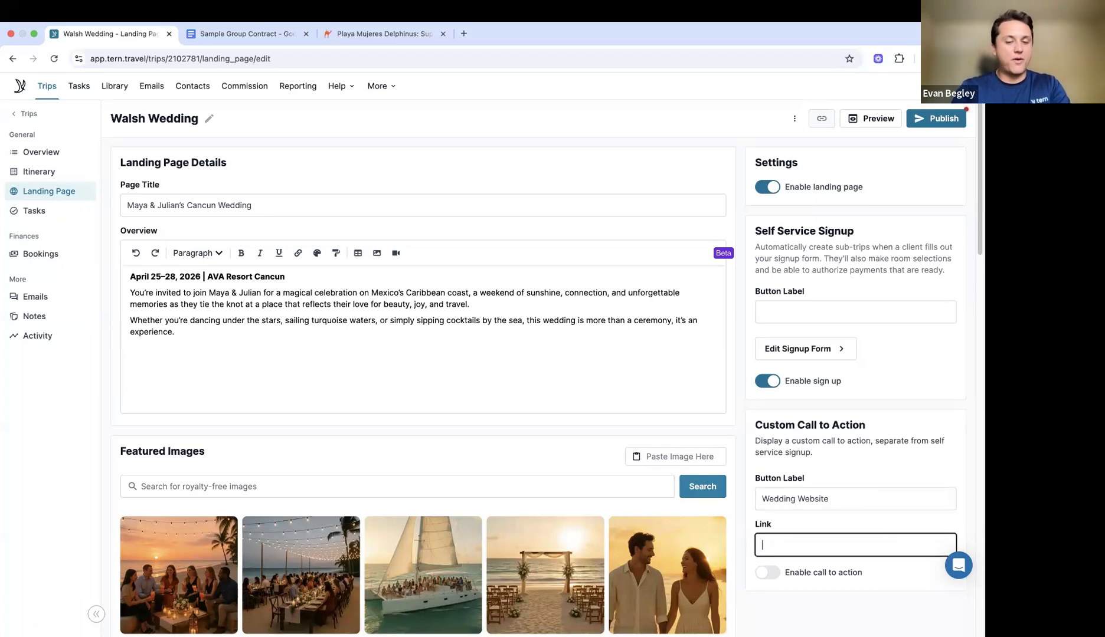
text(www.tern.travel)
click(767, 573)
click(779, 499)
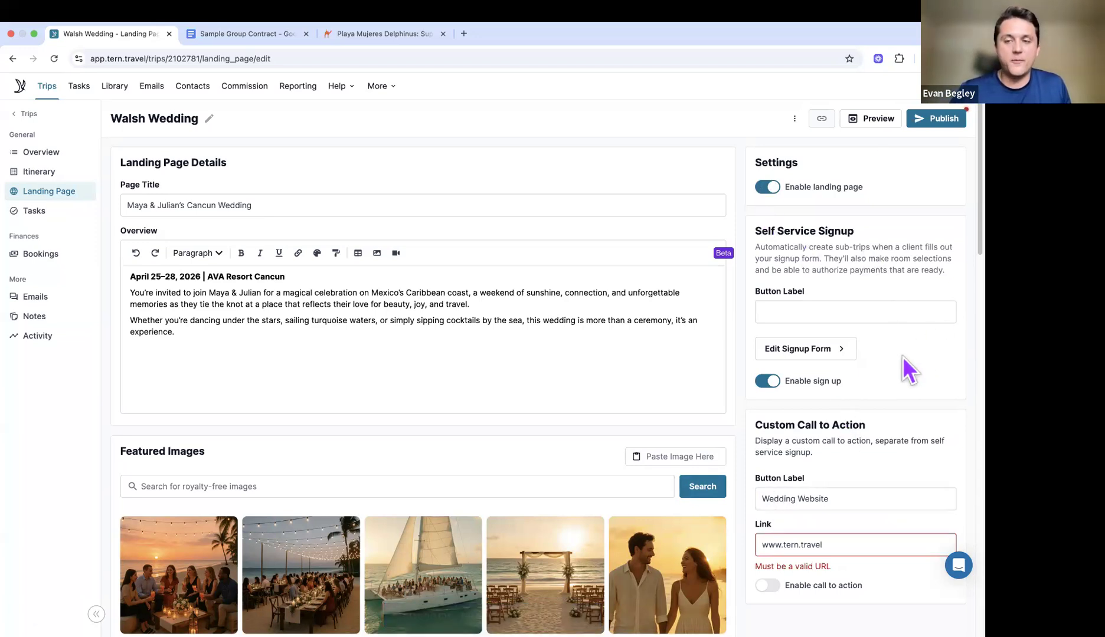
click(764, 547)
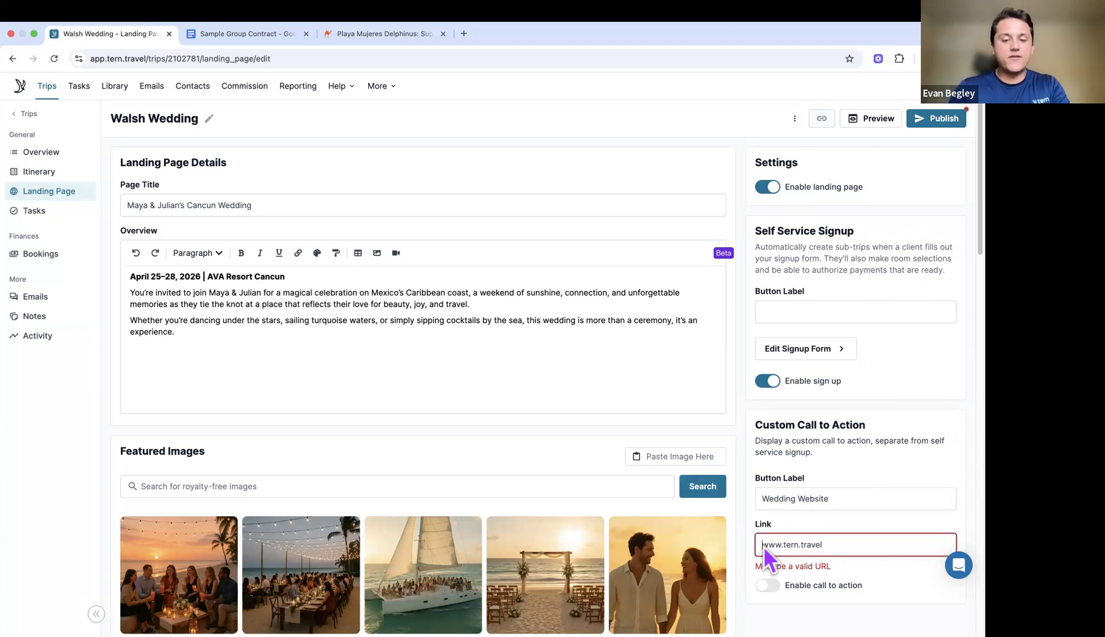
text(https:/)
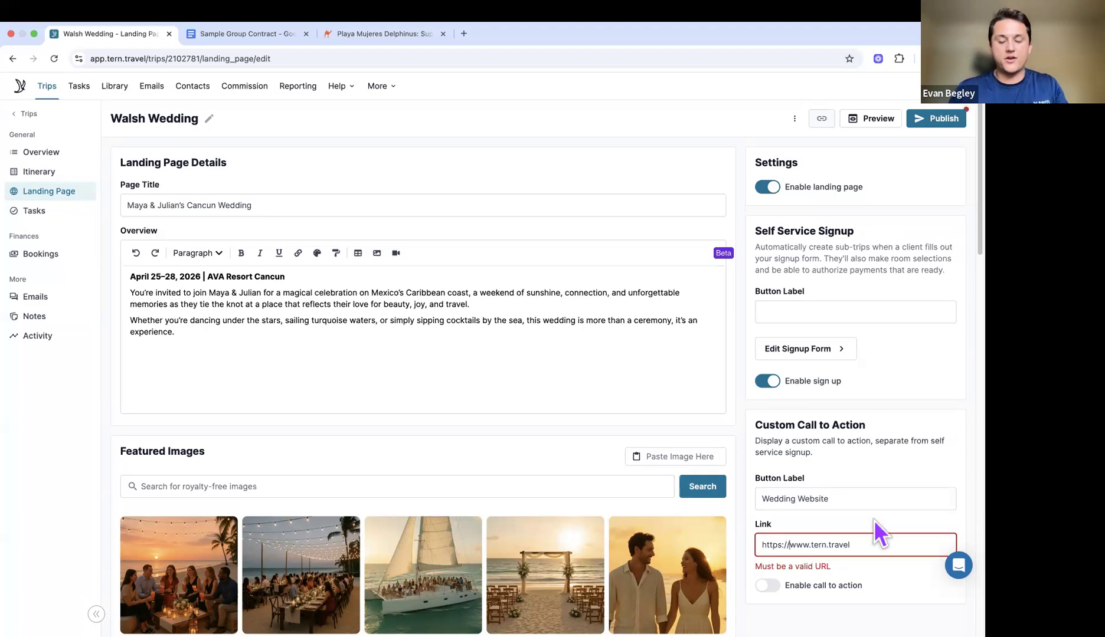
click(876, 517)
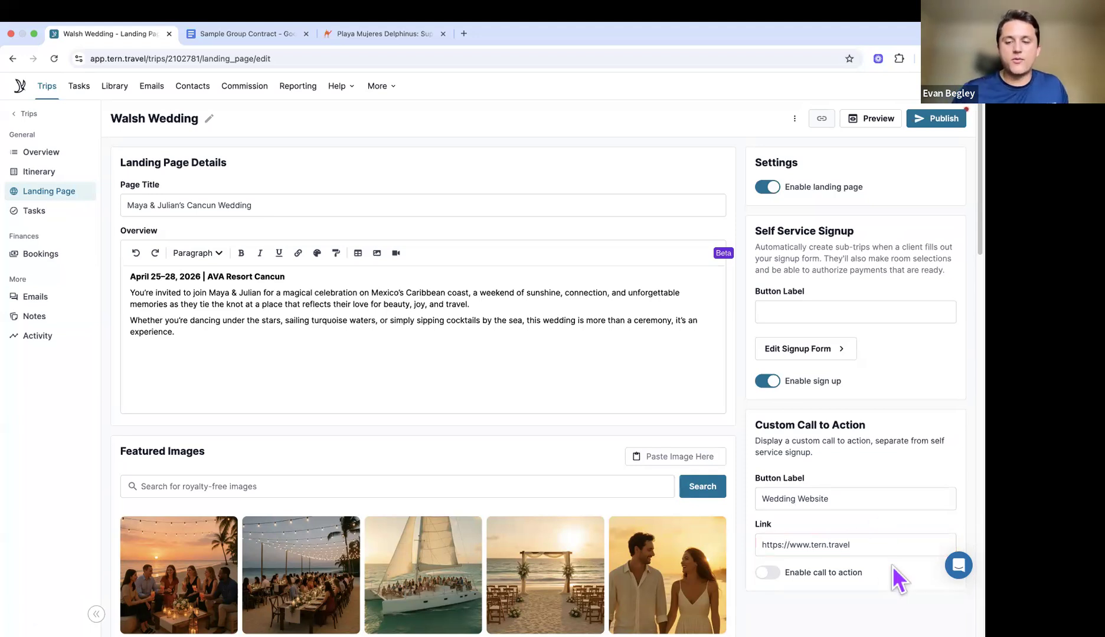
Step: Enable the Wedding Website call to action, publish the landing page, and copy its public link
click(768, 573)
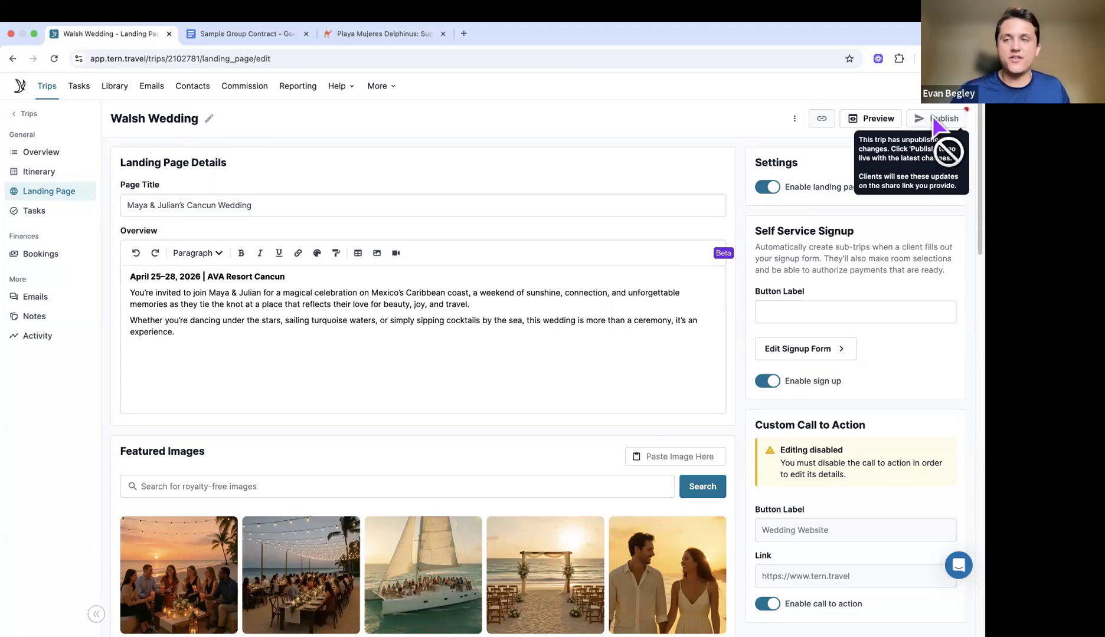
click(936, 120)
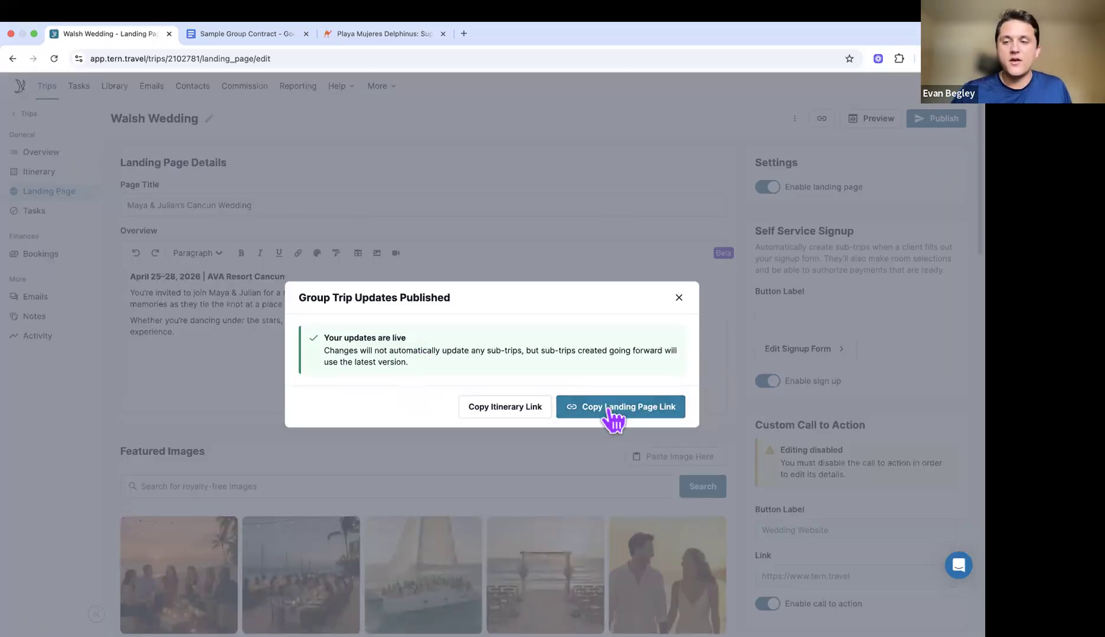
click(610, 412)
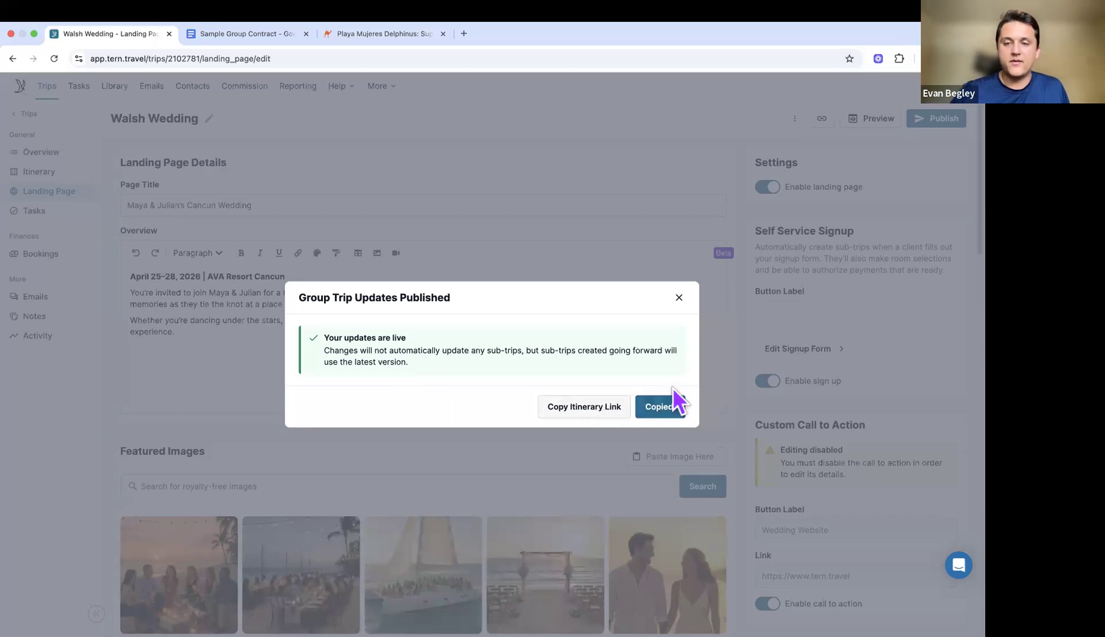
click(679, 298)
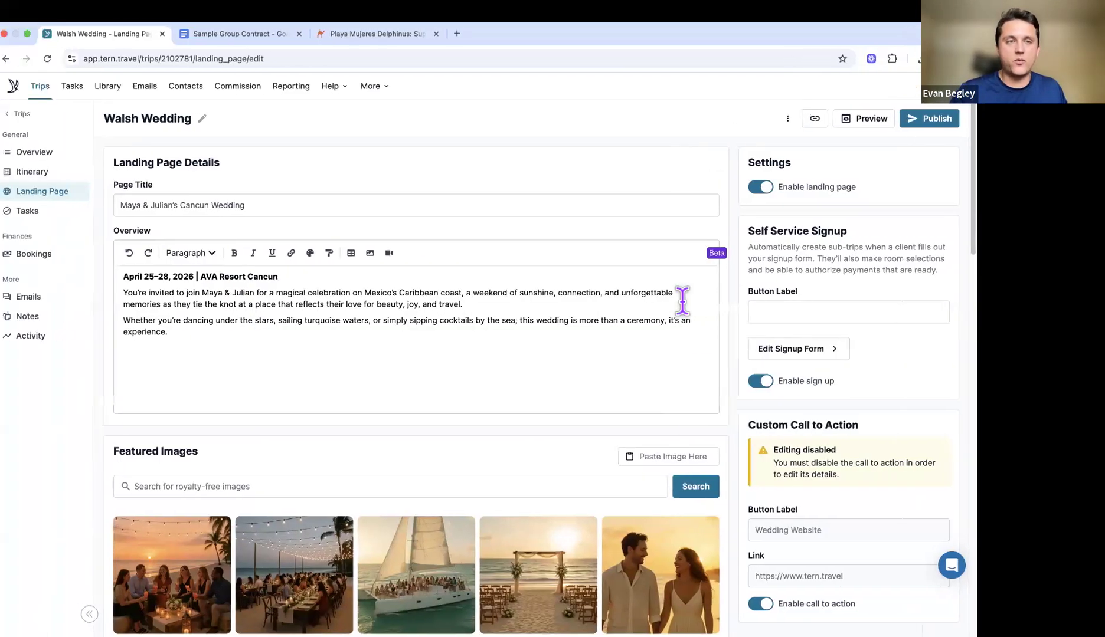
Step: Load the copied Walsh Wedding landing page link in a separate browser window
key(ctrl+Right)
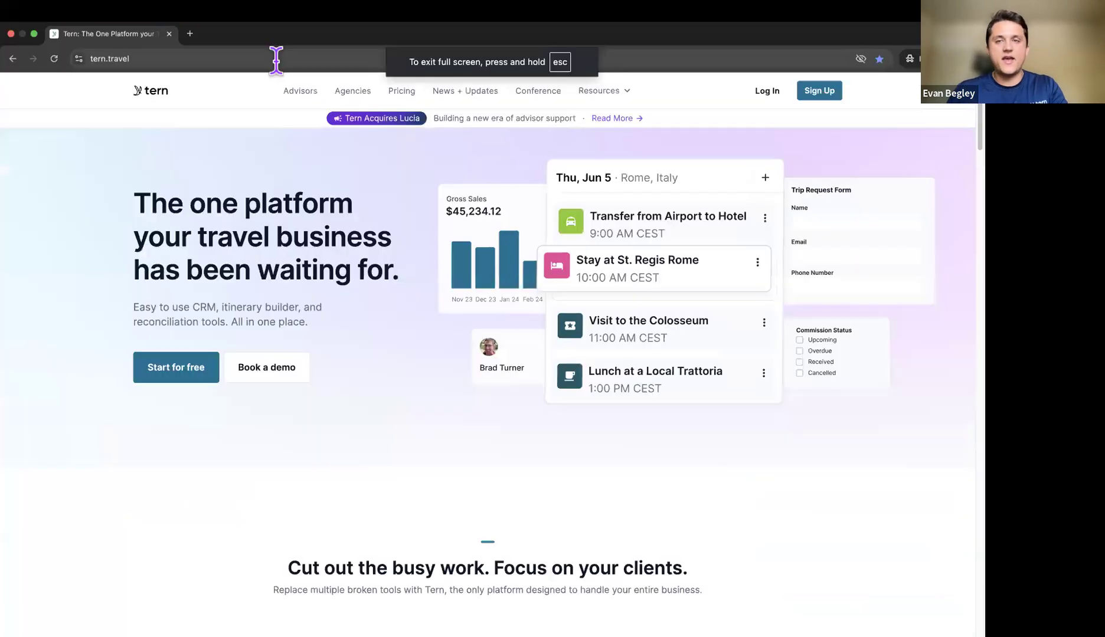
click(277, 64)
key(ctrl+v)
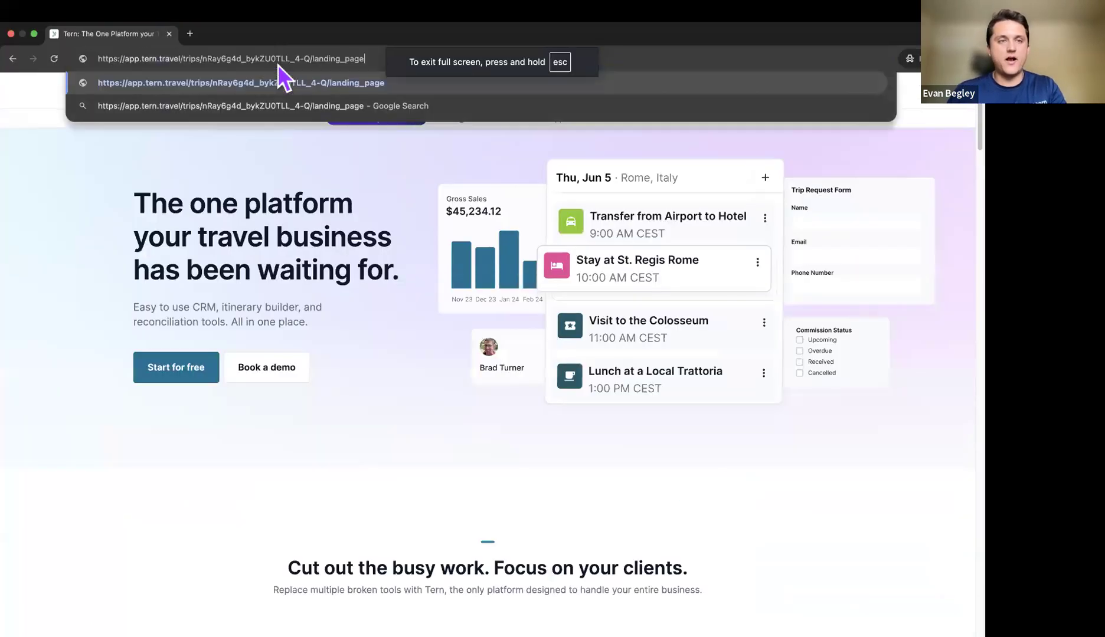
key(Return)
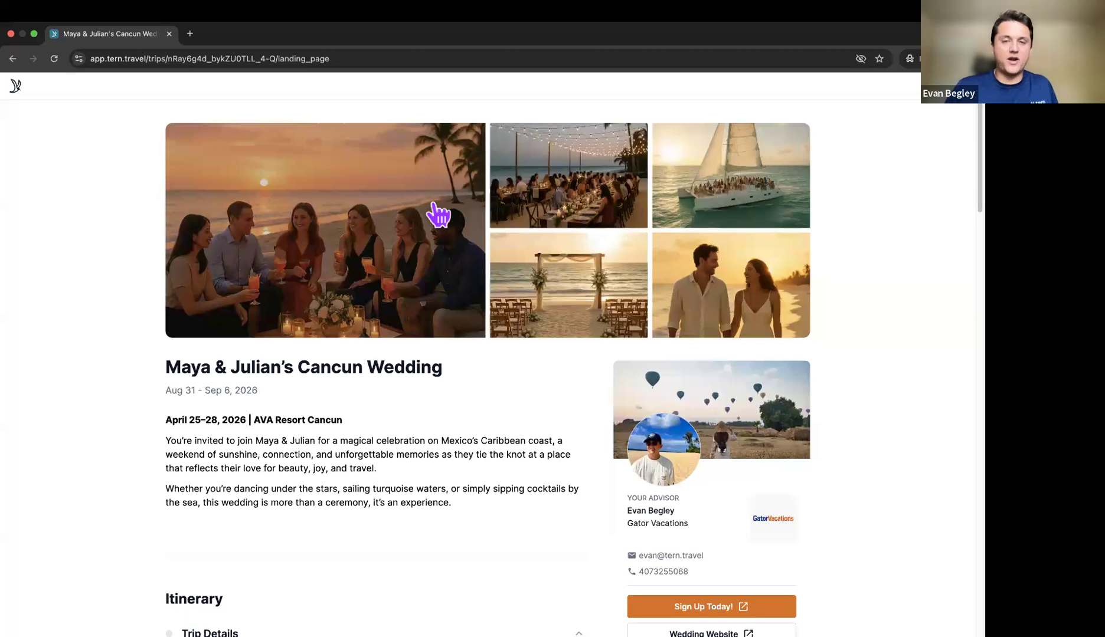
Step: Expand the Mon Aug 31, Wed Sep 2, Thu Sep 3, Fri Sep 4 and Sat Sep 5 itinerary days
scroll(233, 357, down, 4)
scroll(235, 359, down, 3)
scroll(235, 359, up, 5)
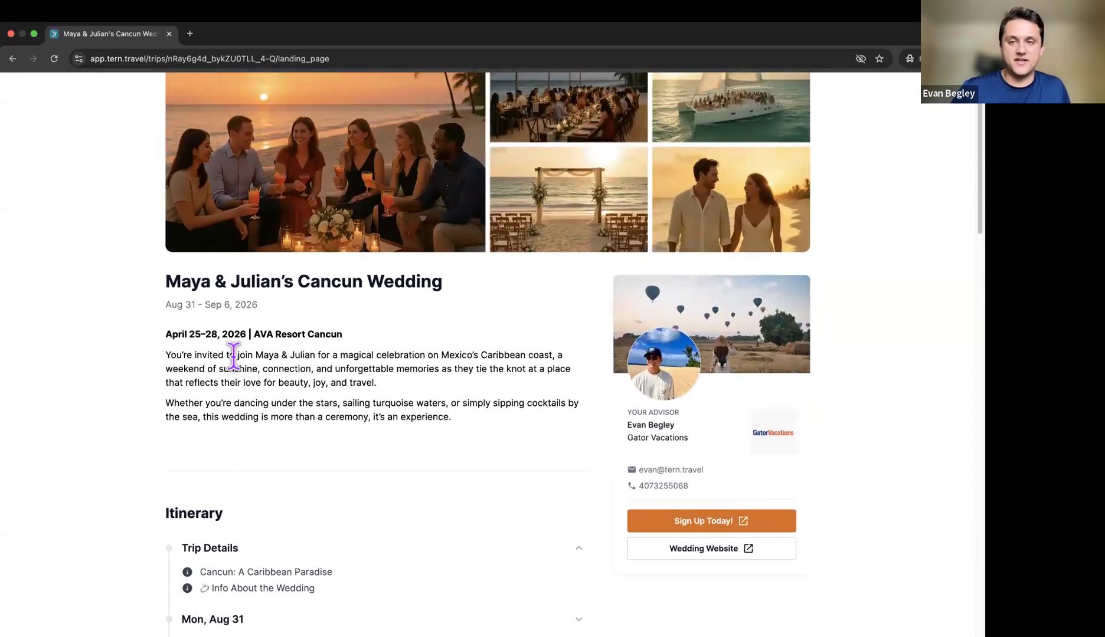
scroll(235, 358, down, 1)
scroll(234, 353, up, 2)
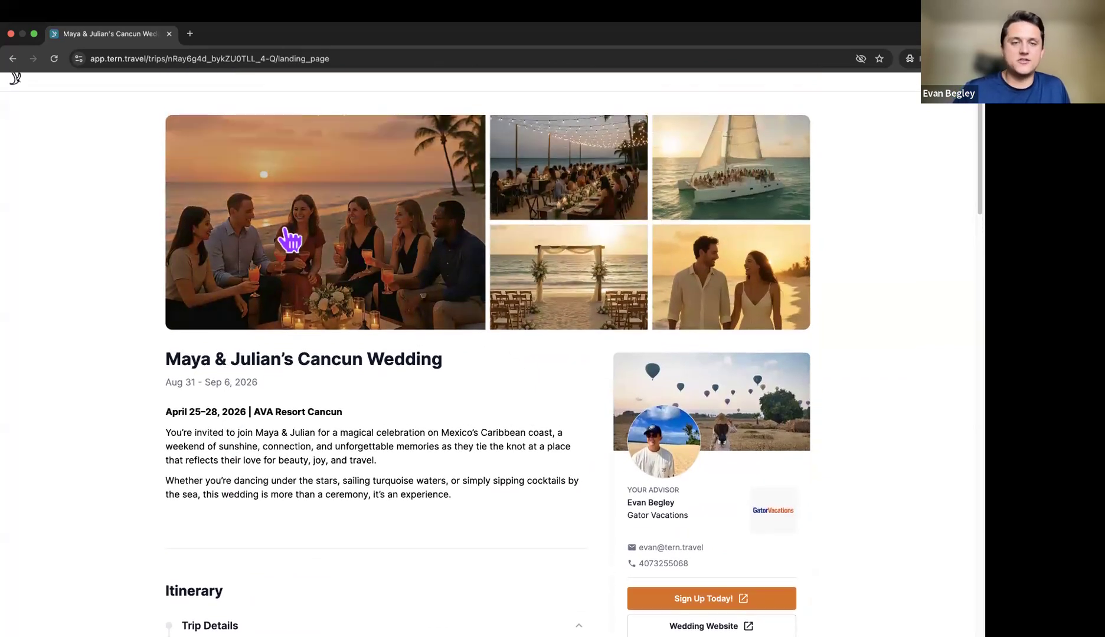
scroll(572, 253, down, 2)
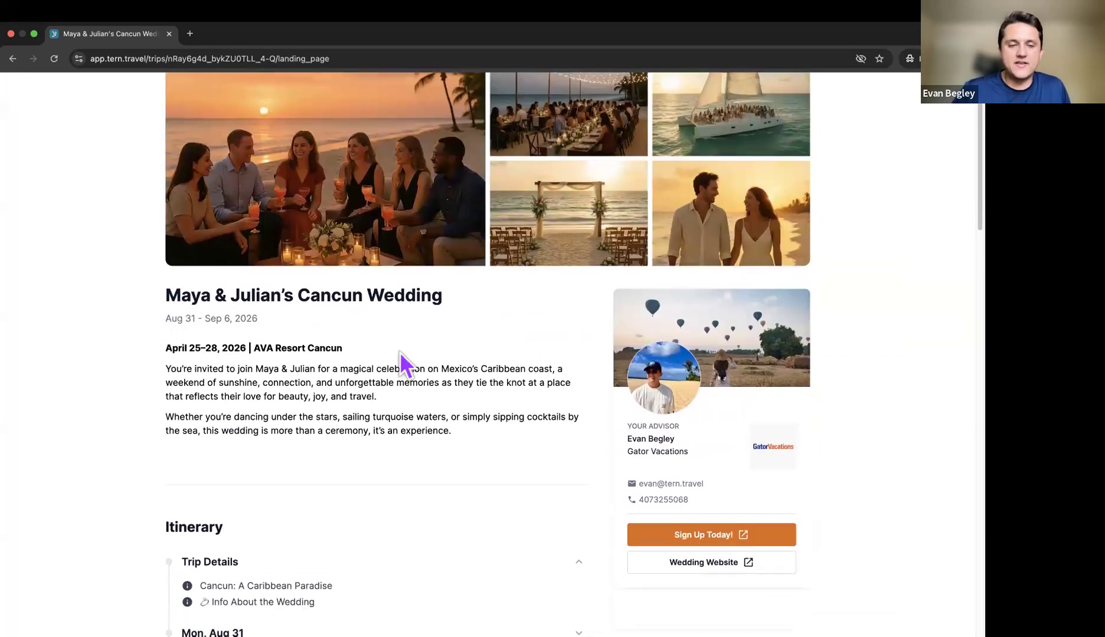
scroll(500, 396, down, 5)
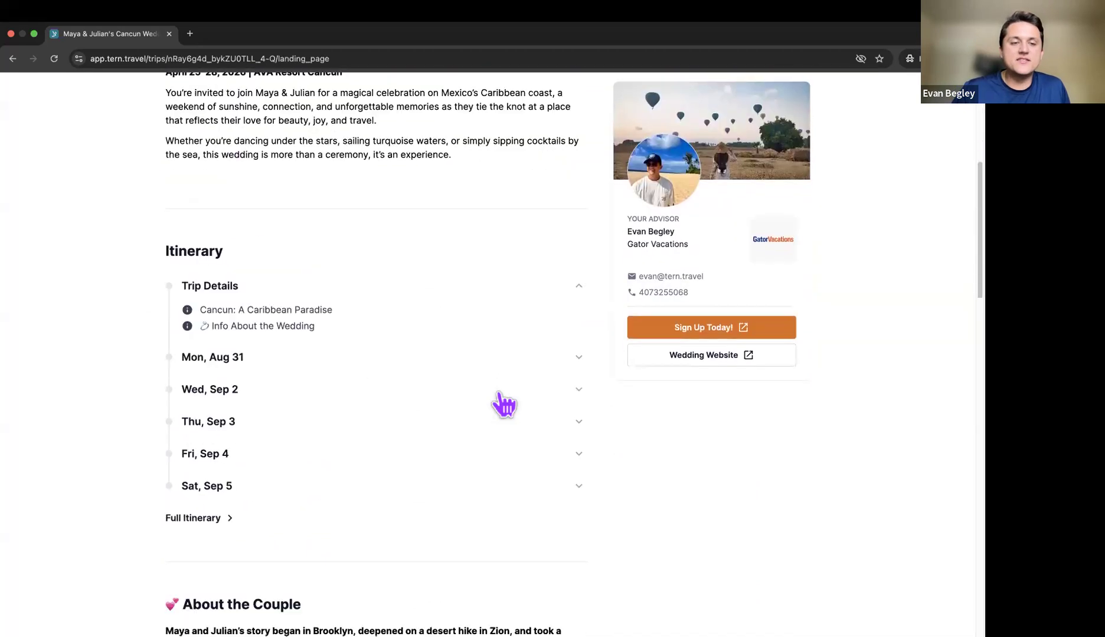
click(488, 353)
scroll(468, 363, down, 1)
click(455, 359)
scroll(449, 351, down, 2)
click(456, 308)
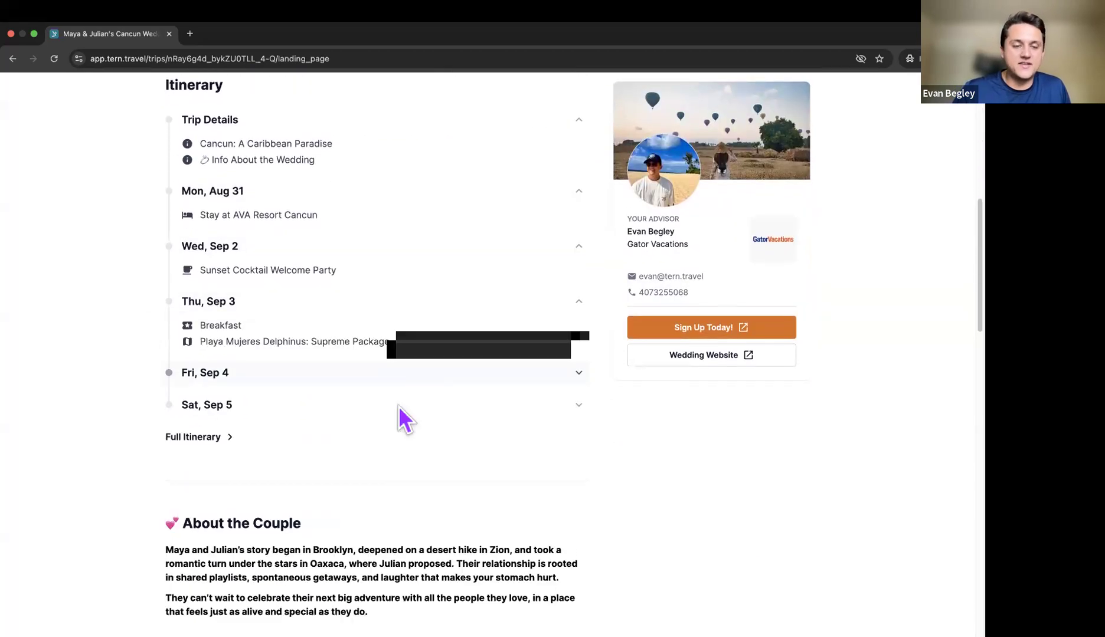
click(399, 378)
click(388, 458)
Step: Scroll through the About the Couple and Wedding Weekend Events sections, then back to the top
scroll(430, 269, up, 1)
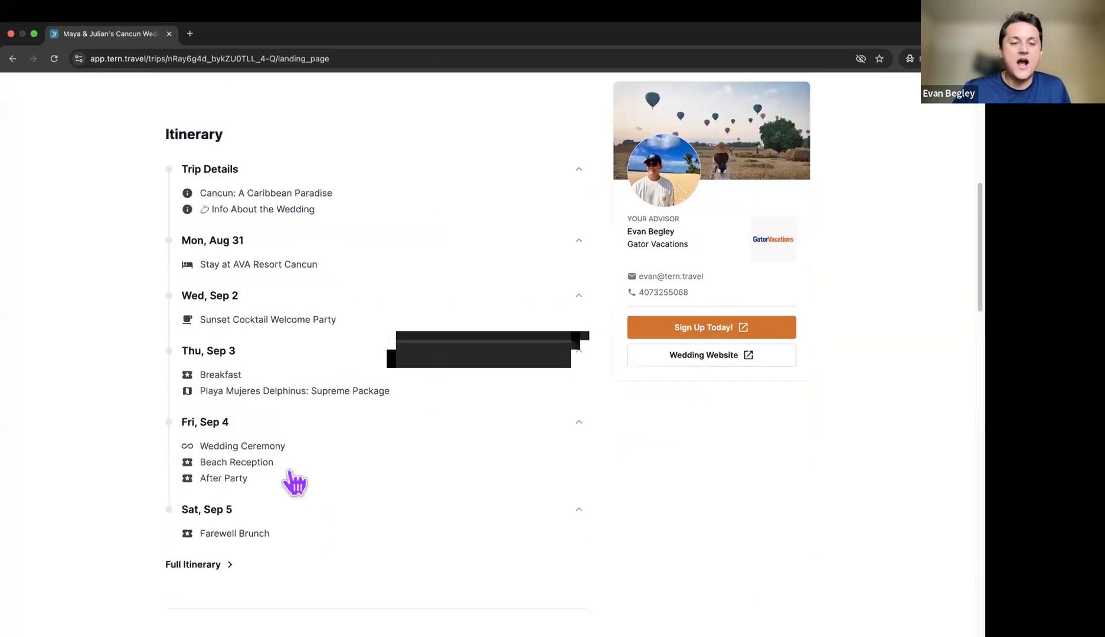
scroll(437, 355, down, 1)
scroll(432, 342, down, 10)
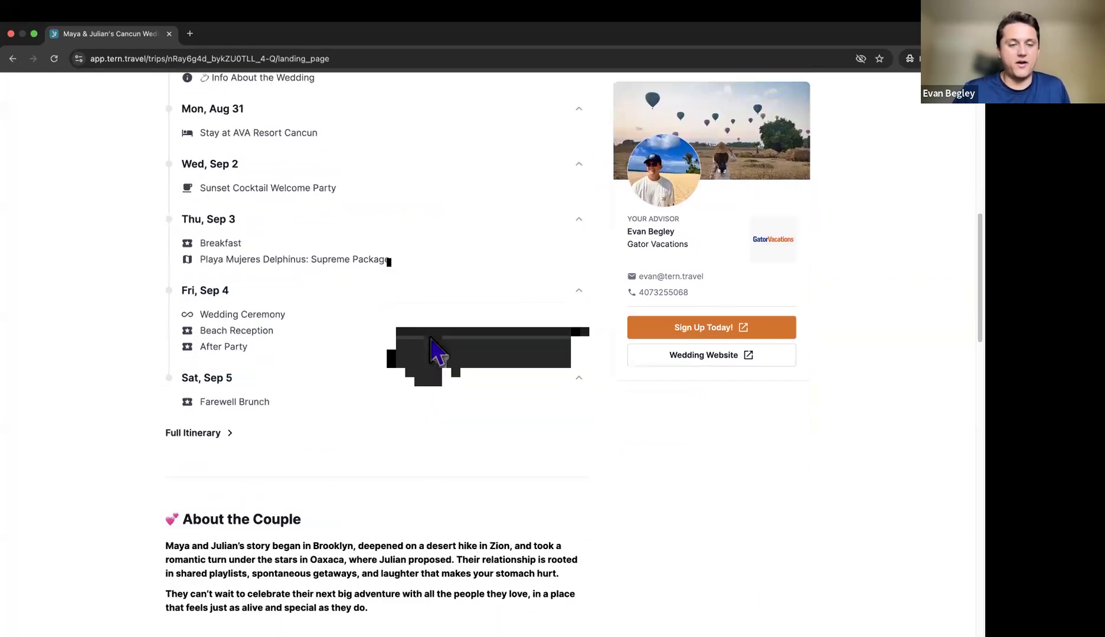
scroll(431, 338, down, 2)
scroll(431, 338, up, 2)
scroll(431, 338, down, 8)
scroll(431, 338, down, 7)
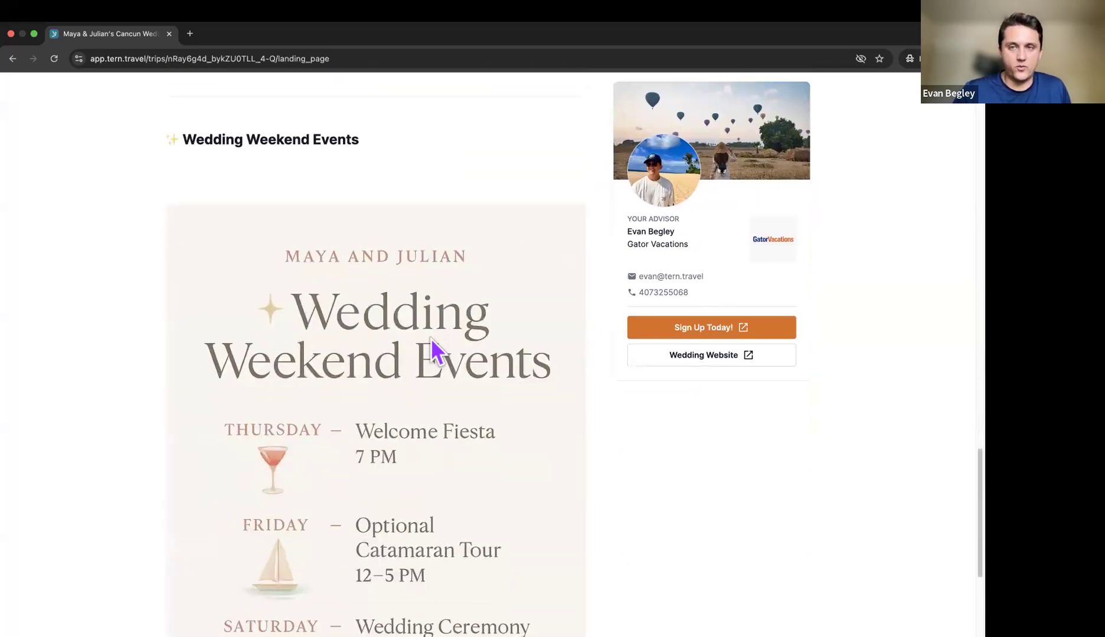
scroll(431, 338, up, 5)
scroll(432, 340, up, 20)
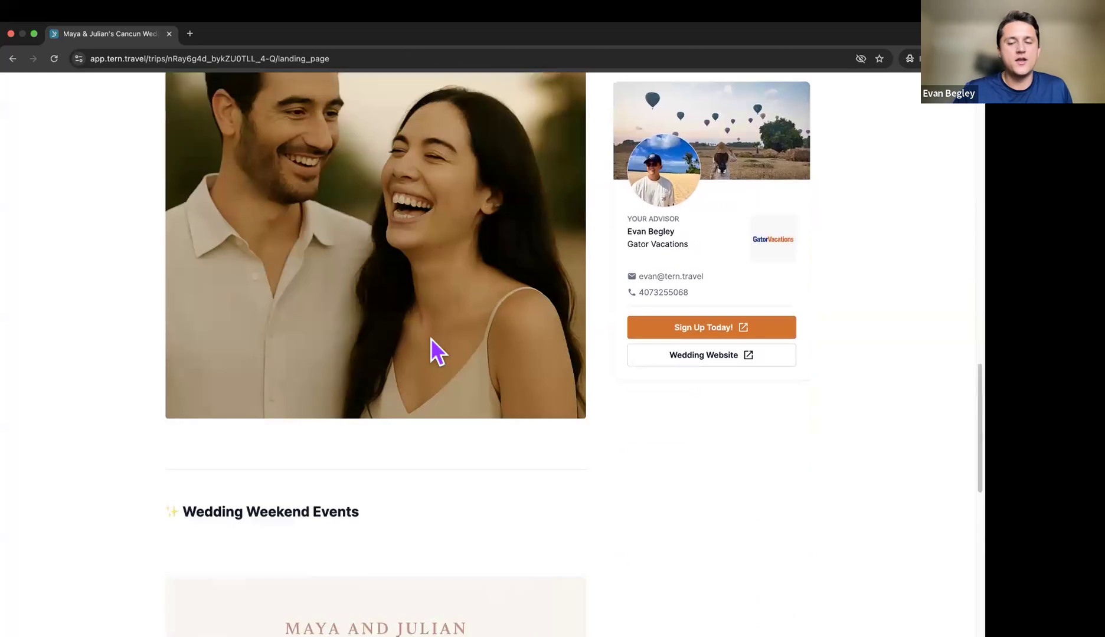
scroll(431, 338, up, 2)
scroll(433, 339, down, 1)
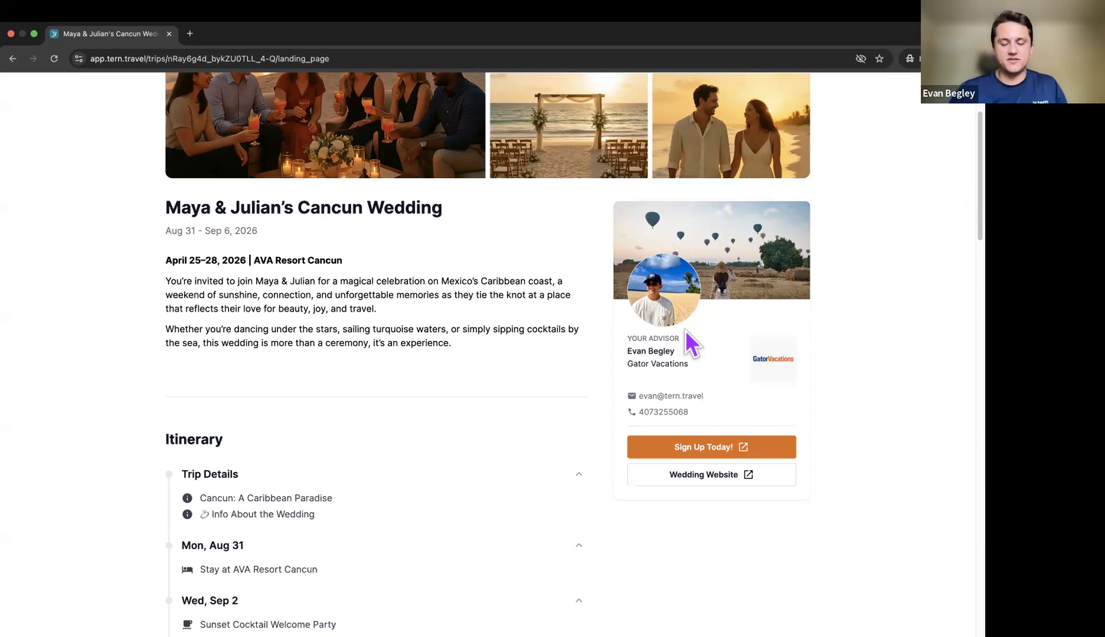
scroll(604, 374, up, 2)
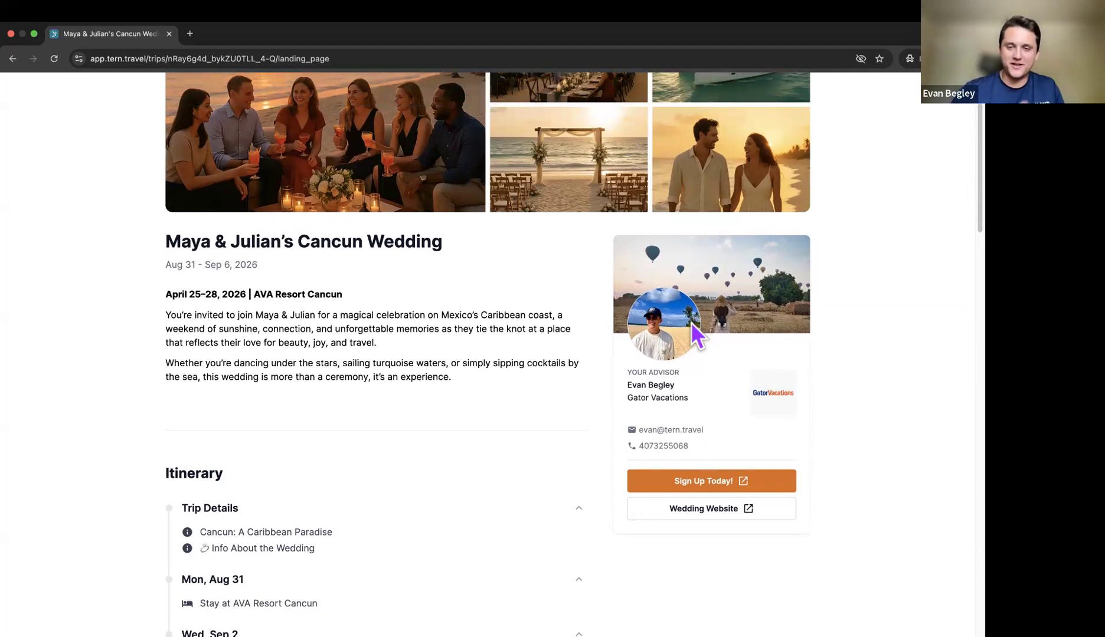
Step: On the signup form, enter Traveler 1's first name, last name and email, and accept the terms
click(699, 483)
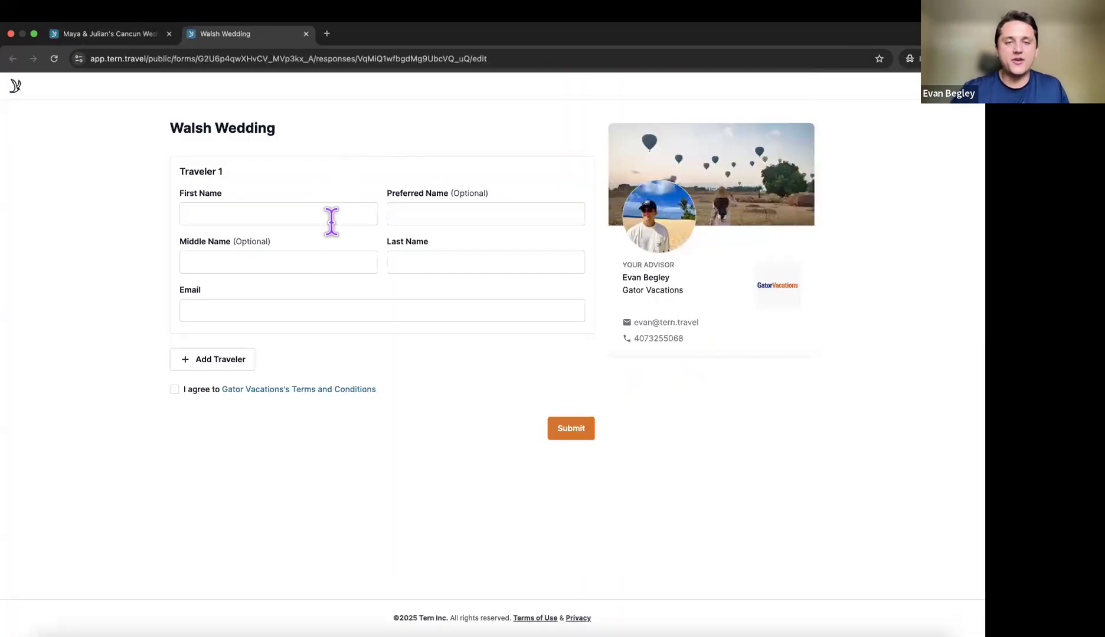
click(333, 219)
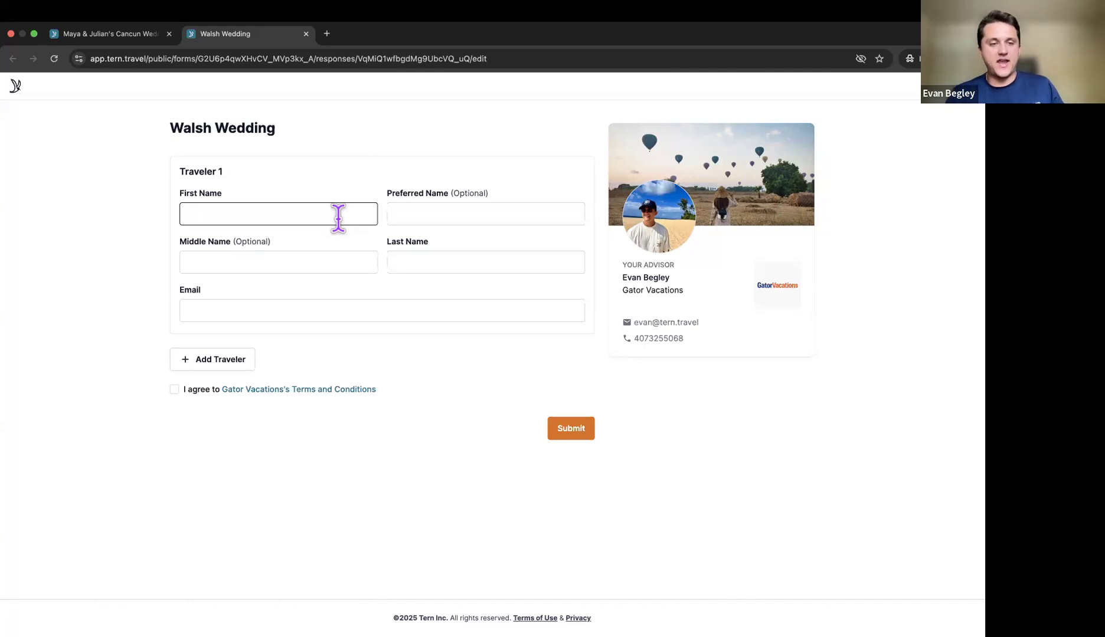
click(338, 216)
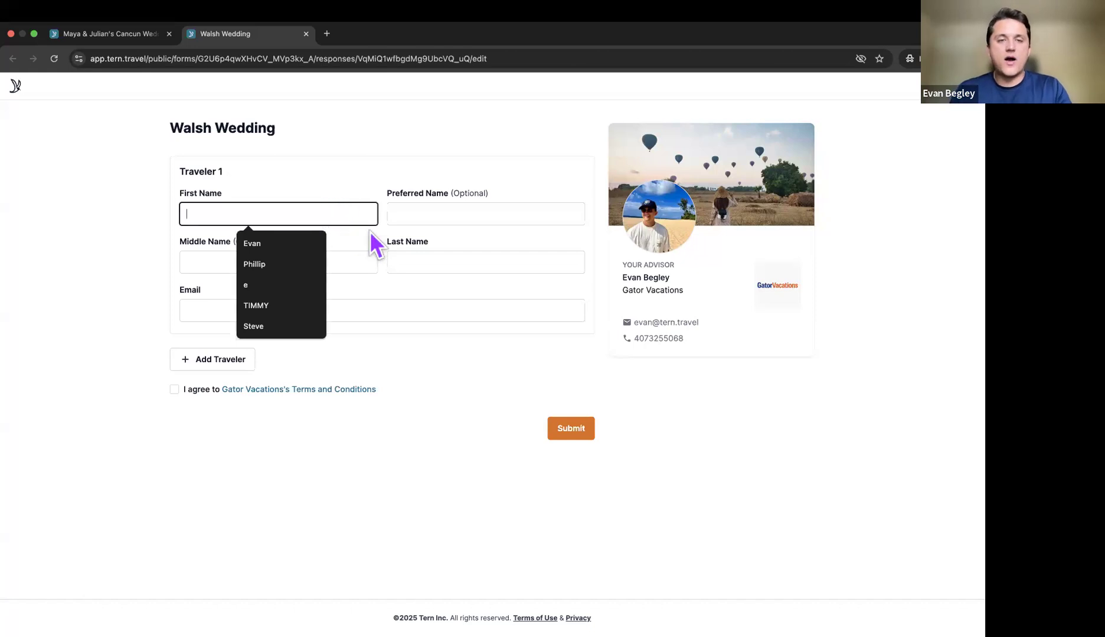
key(Tab)
key(Tab)
key(Tab)
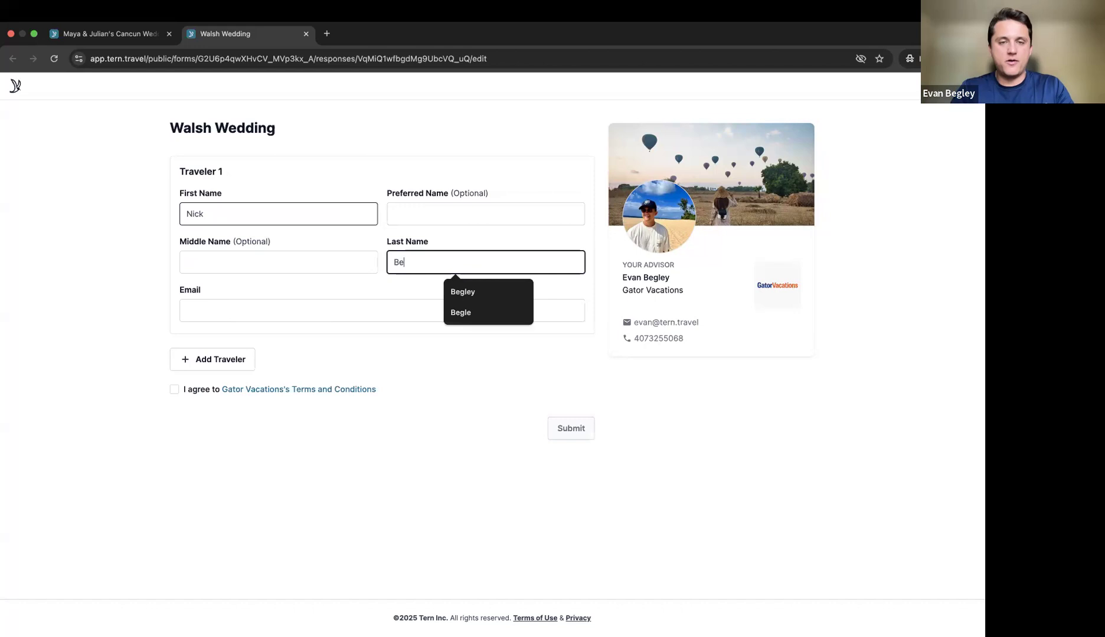
key(Tab)
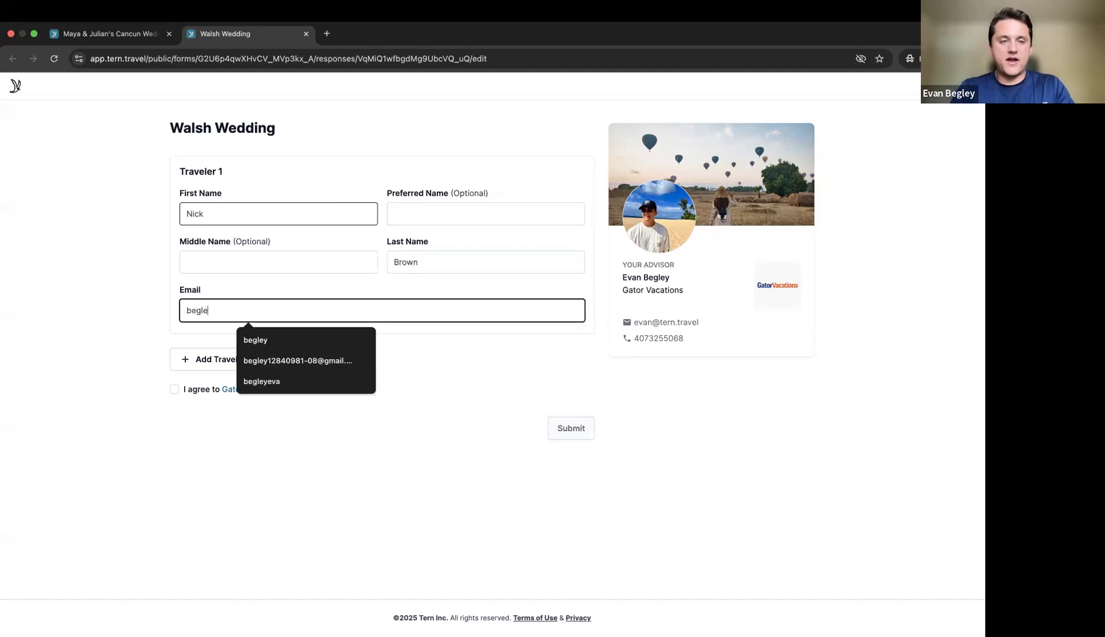
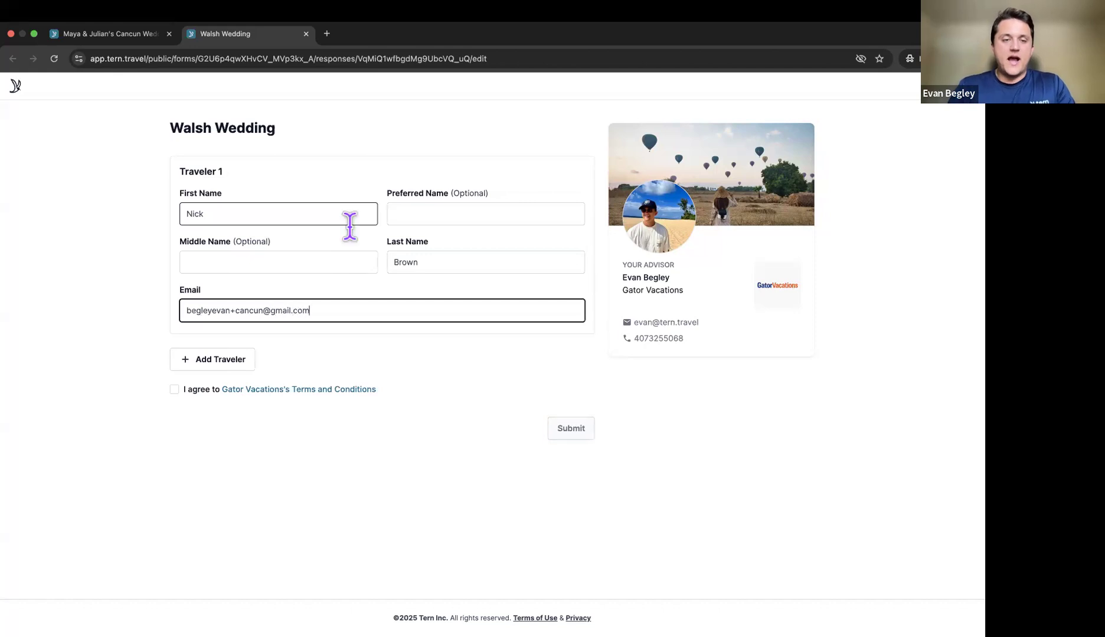
click(175, 391)
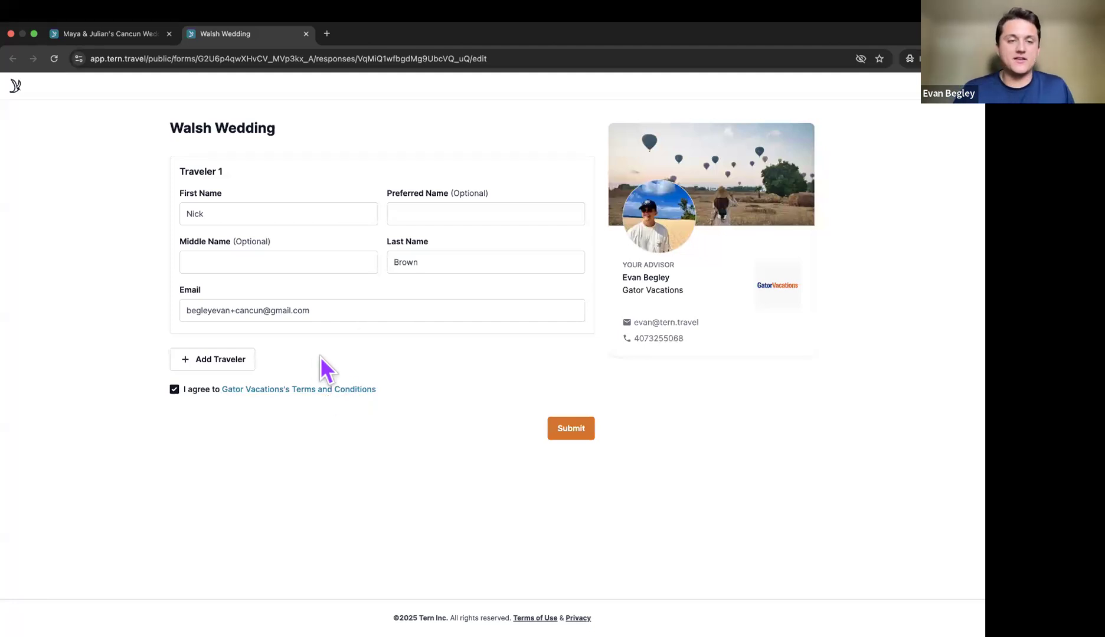
click(196, 313)
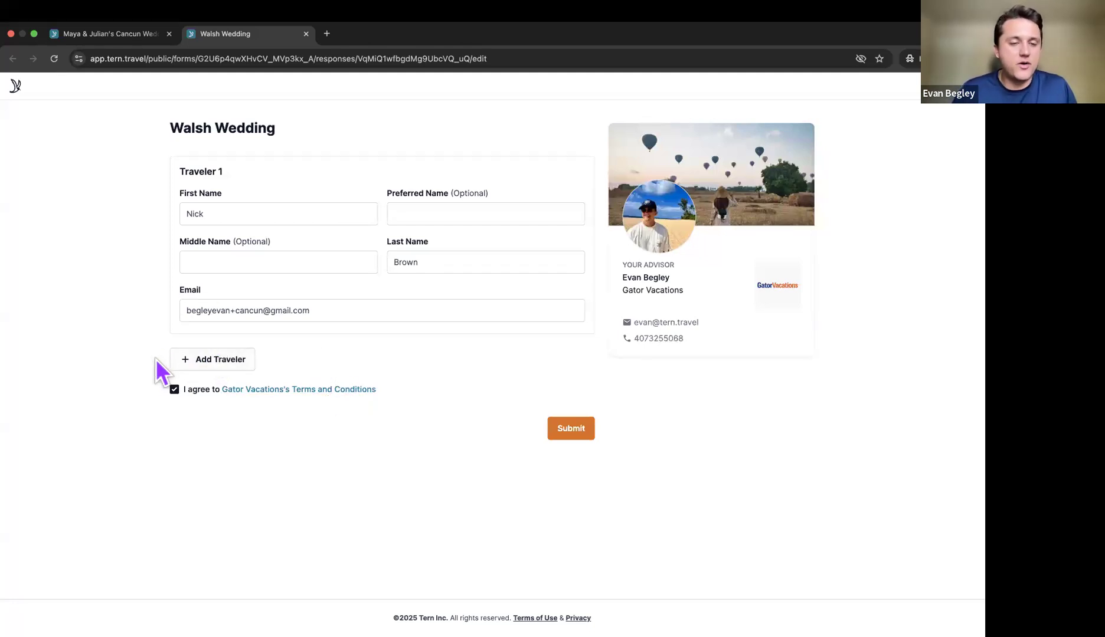
Step: Add a second traveler, enter their first name, and clear the name mistakenly typed into Preferred Name
click(245, 362)
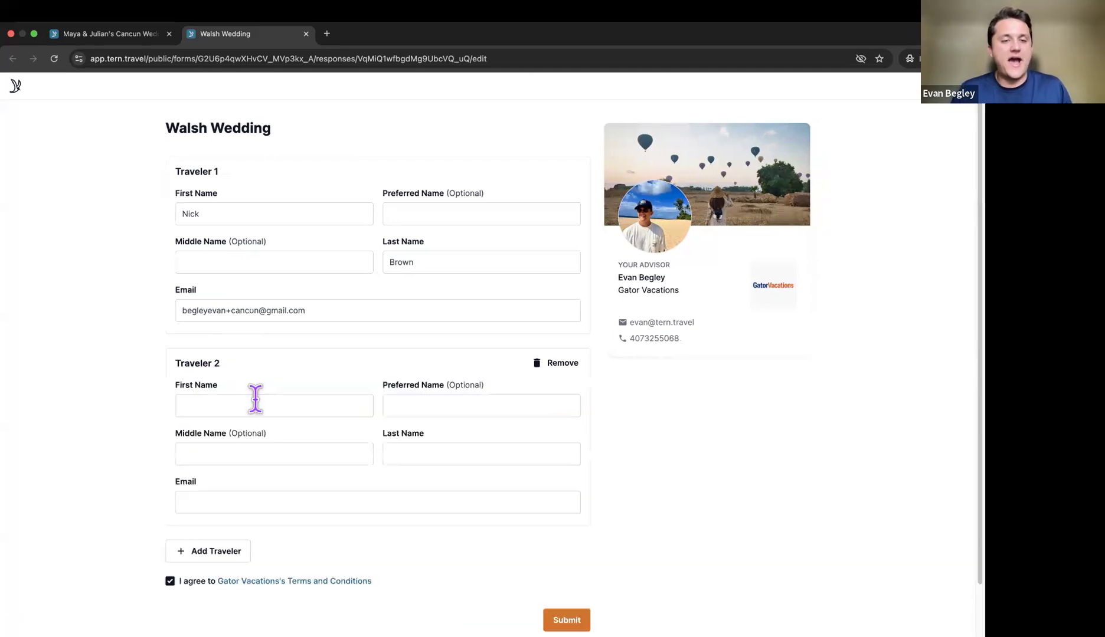
click(255, 401)
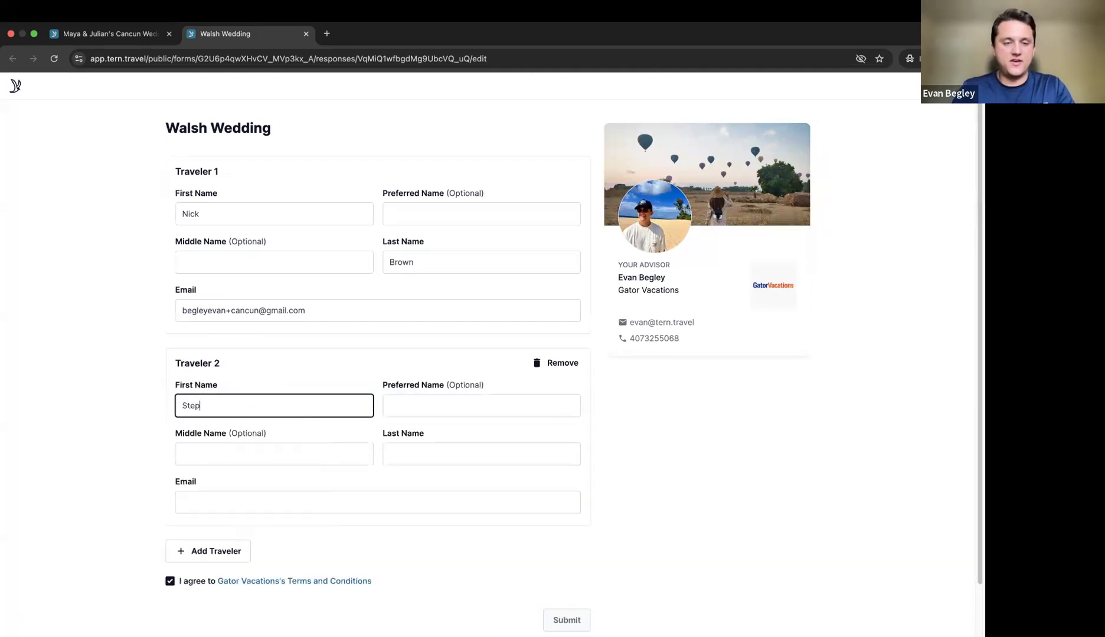
key(Tab)
key(Tab)
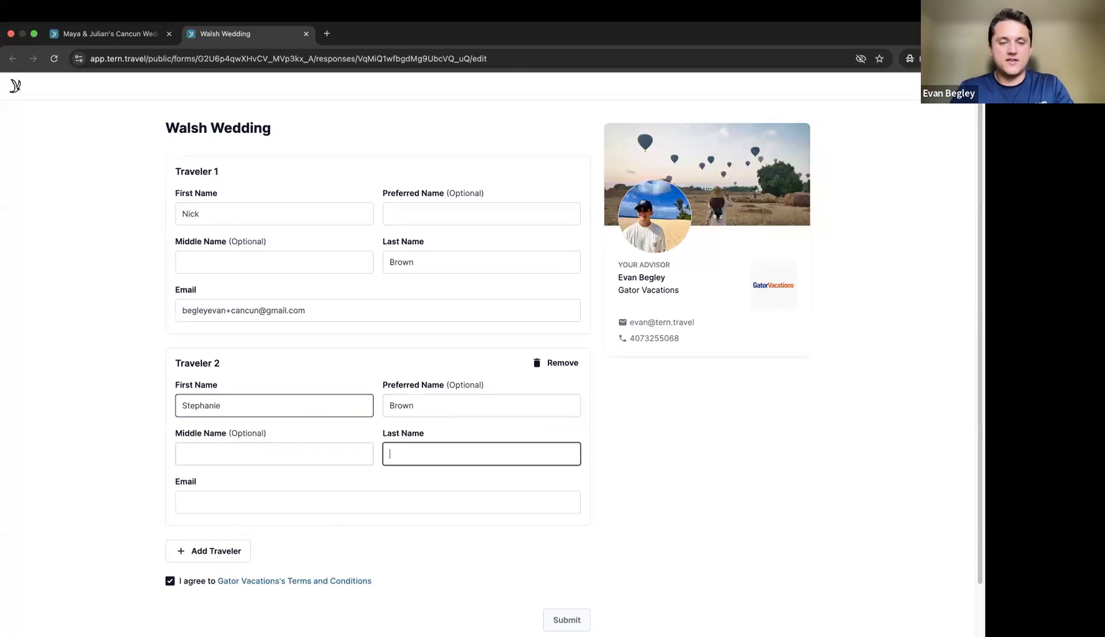
drag(458, 405, 370, 402)
key(BackSpace)
Step: Fill in Traveler 2's last name and email, then submit the signup form
click(415, 451)
text(Brown)
scroll(413, 449, down, 2)
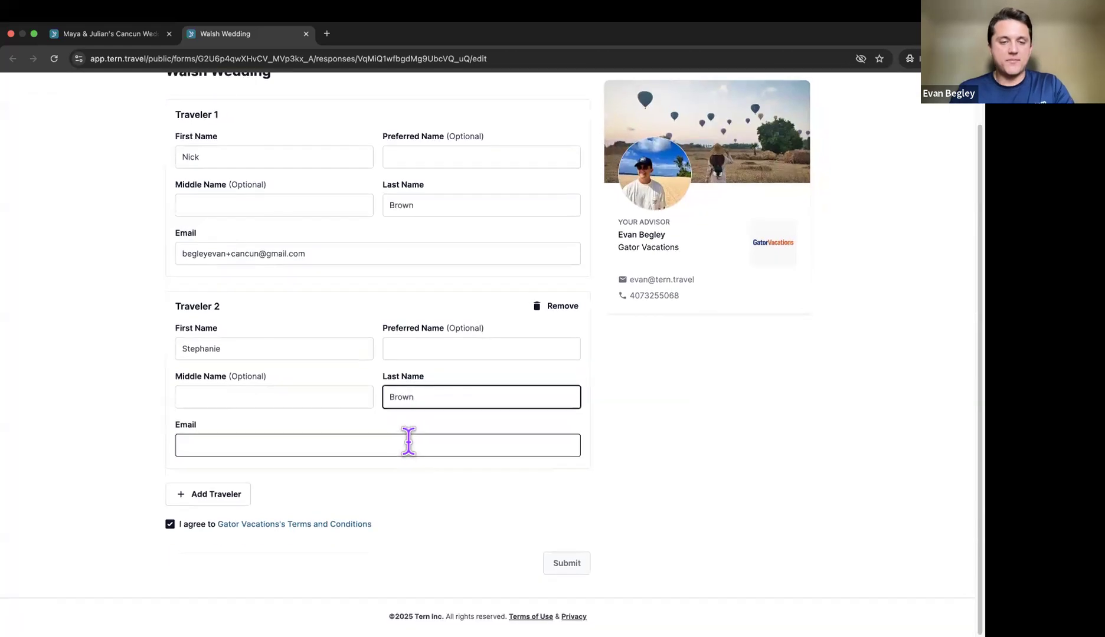
click(384, 451)
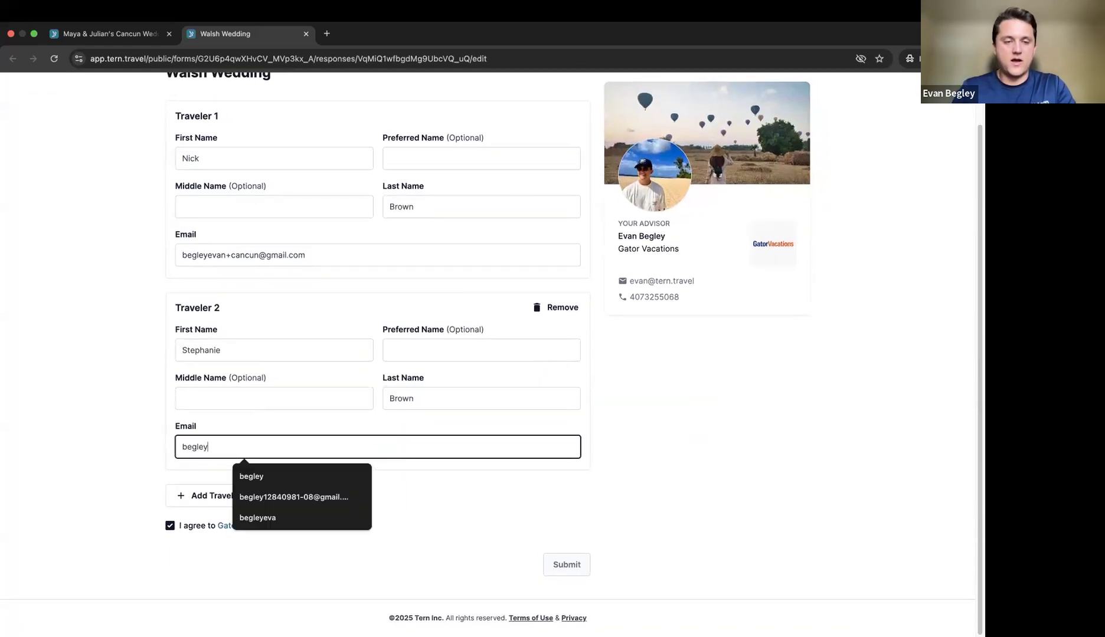
click(430, 504)
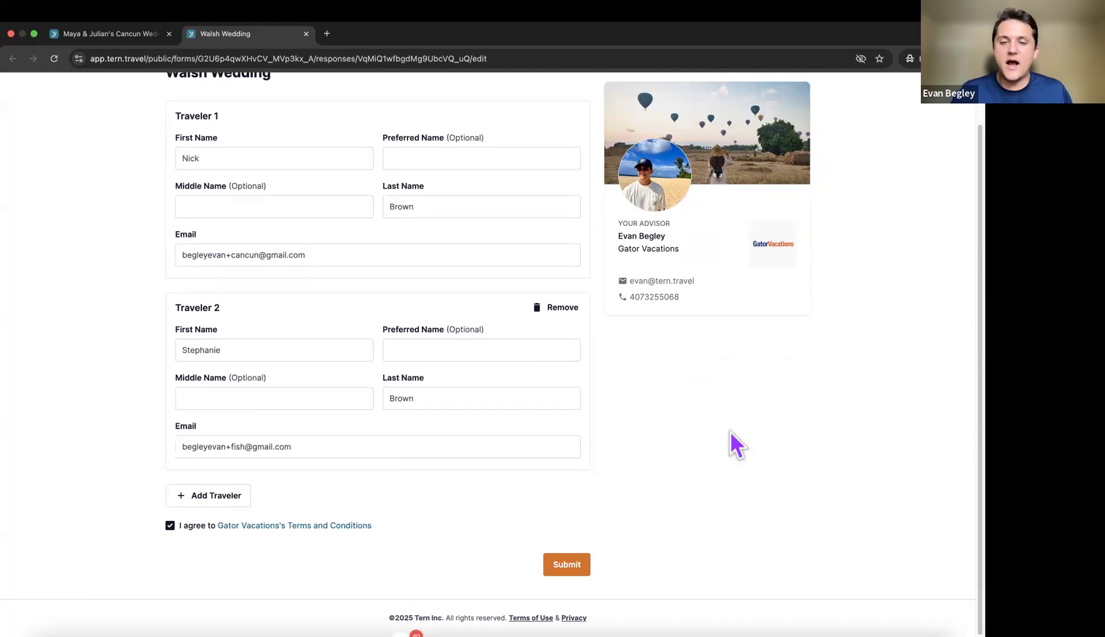
click(479, 392)
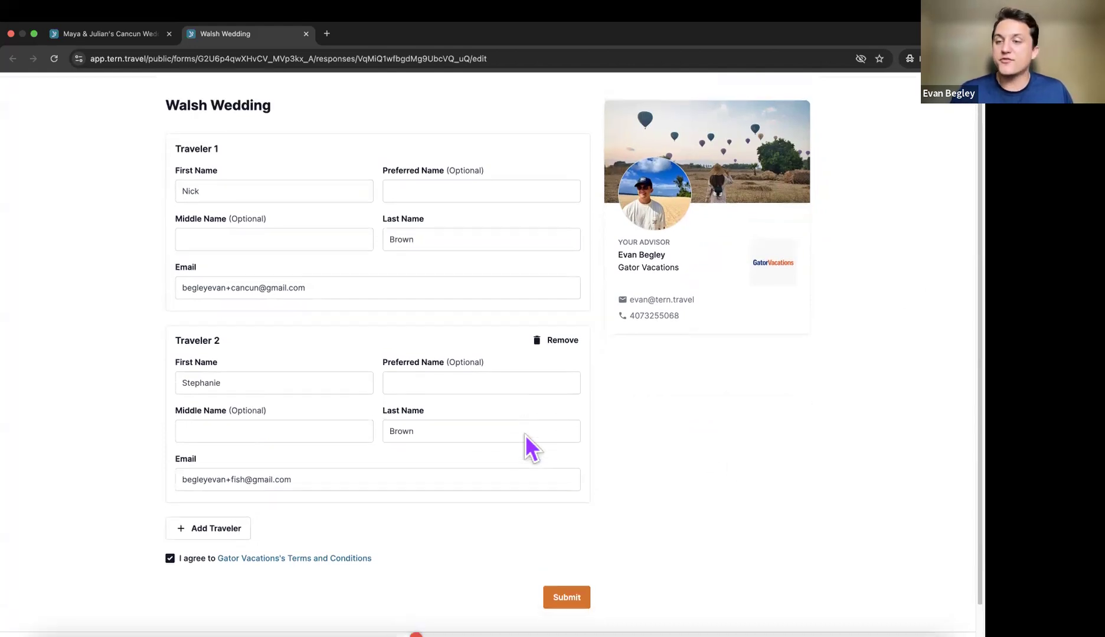
click(561, 442)
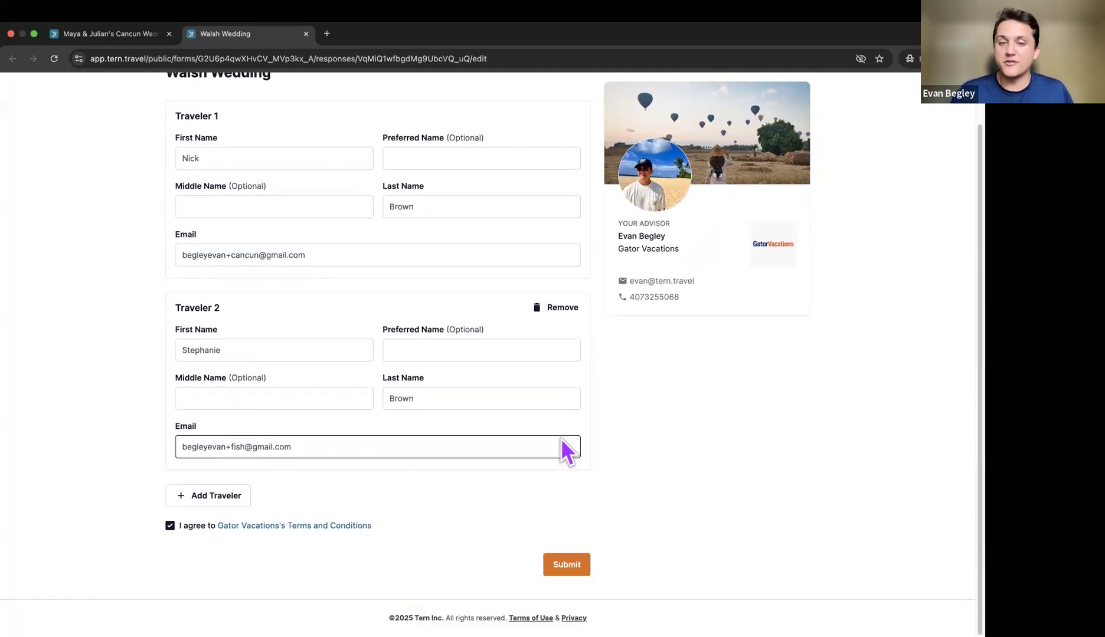
key(Return)
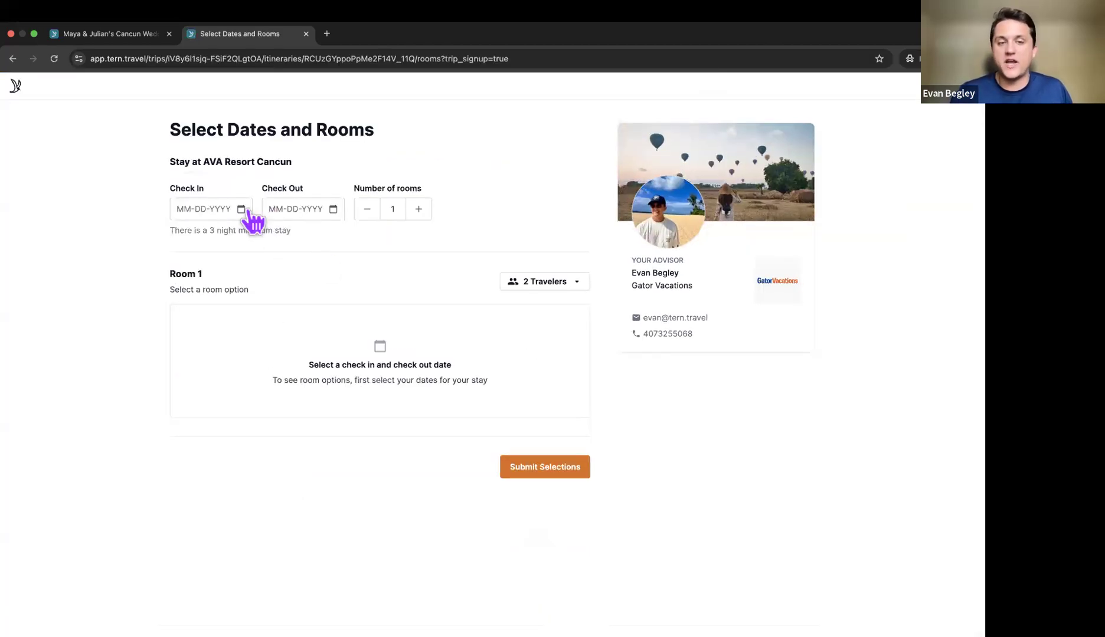
Step: Set check-in to August 31, 2026 and check-out to September 6, 2026
click(253, 217)
click(245, 216)
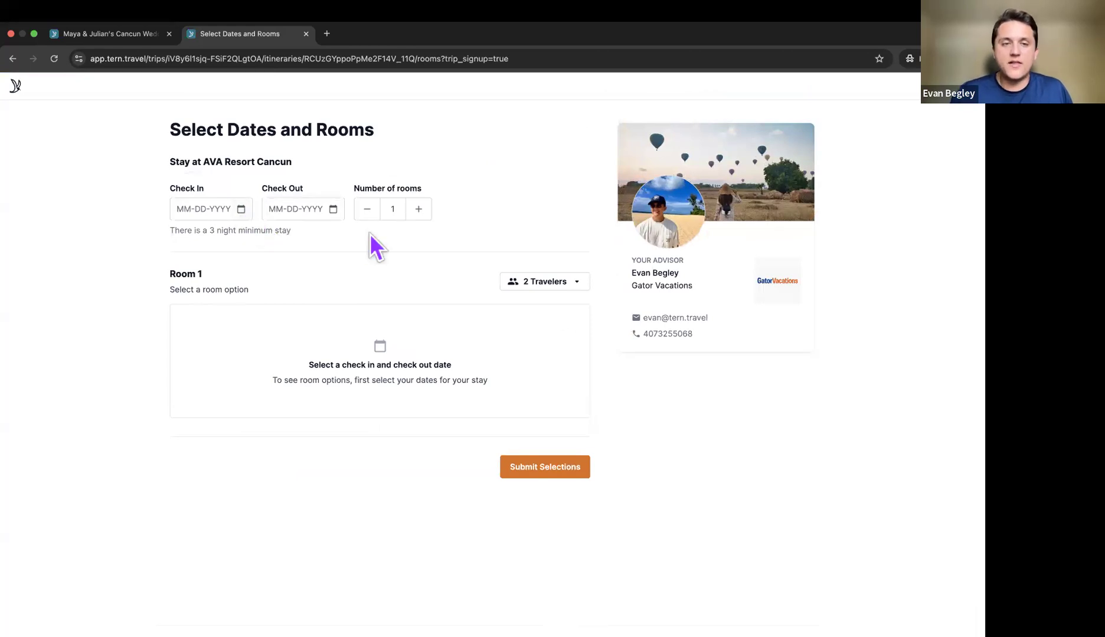
click(220, 435)
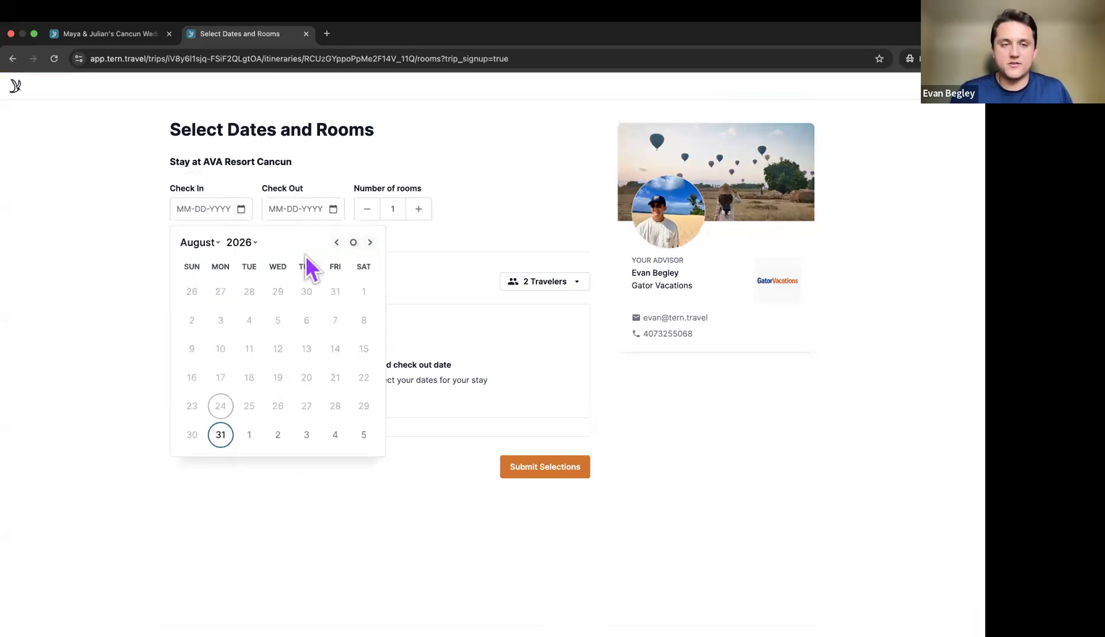
click(340, 213)
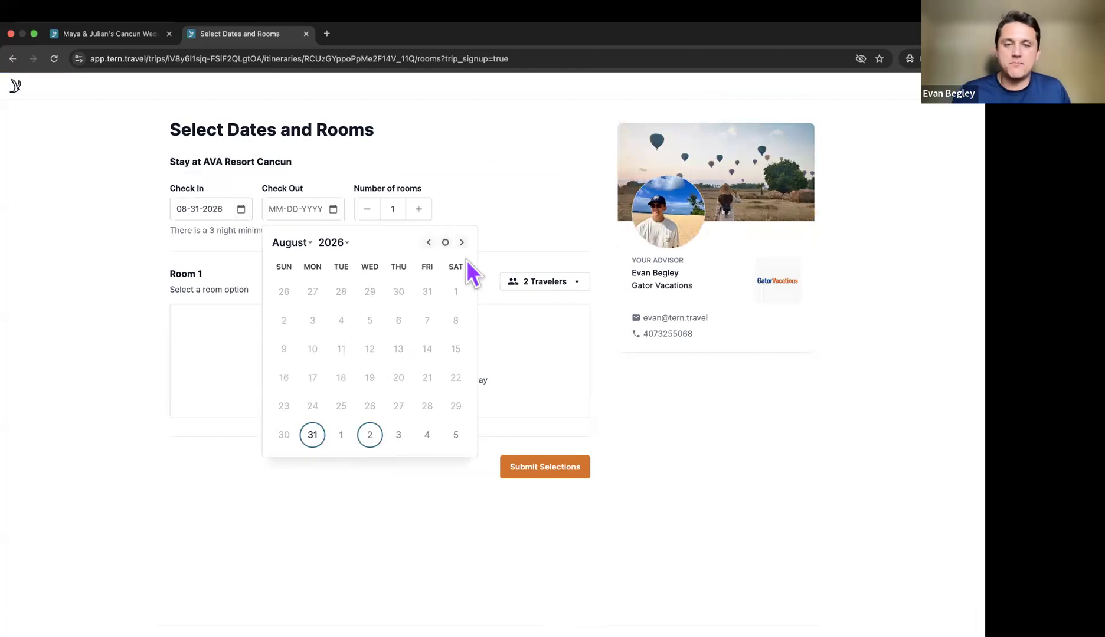
click(462, 243)
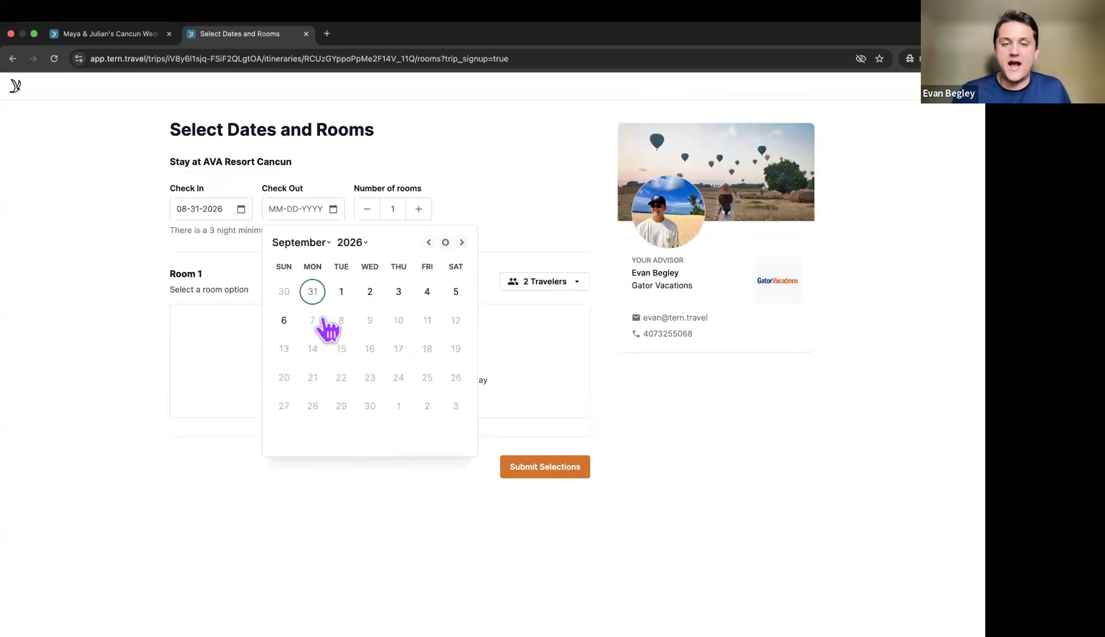
click(283, 321)
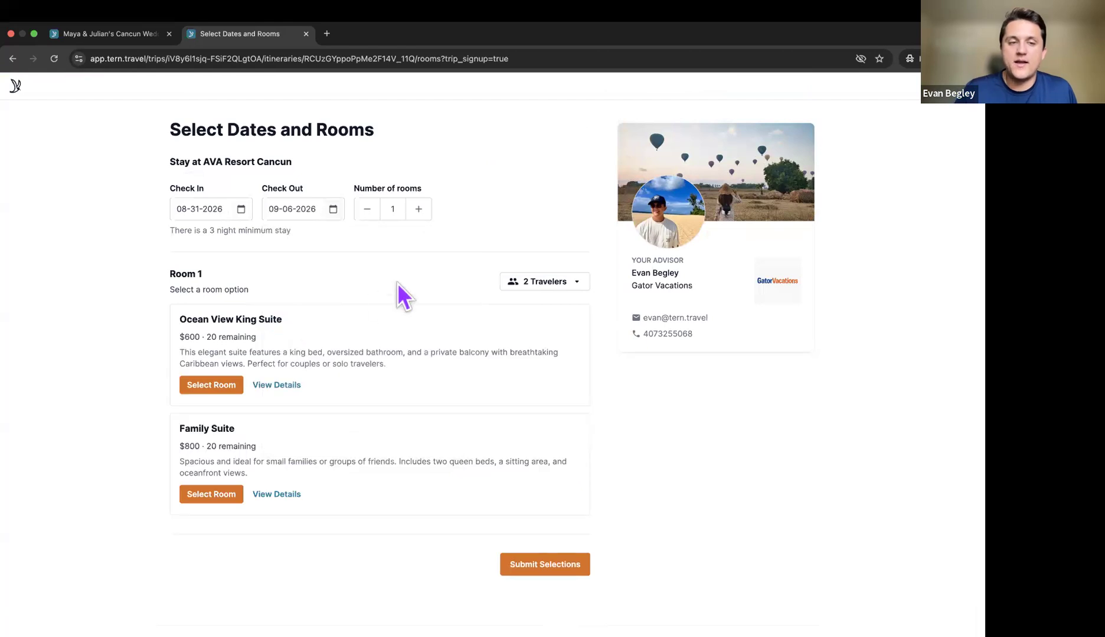
Step: Highlight the Family Suite and Ocean View King Suite options with their prices
drag(180, 434, 247, 447)
click(202, 447)
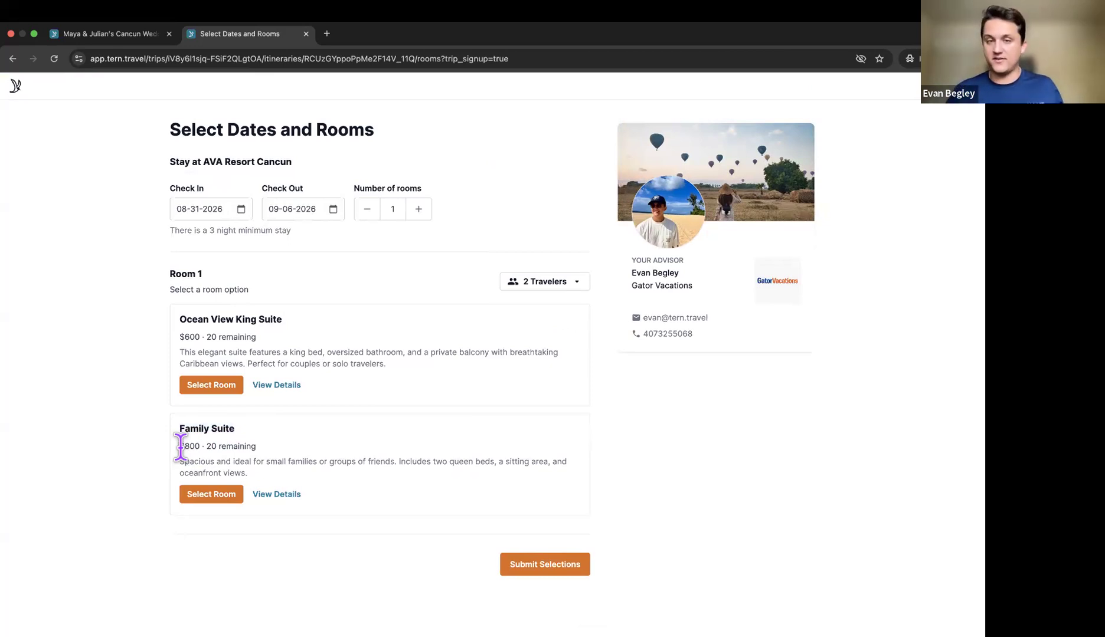
drag(180, 318, 286, 318)
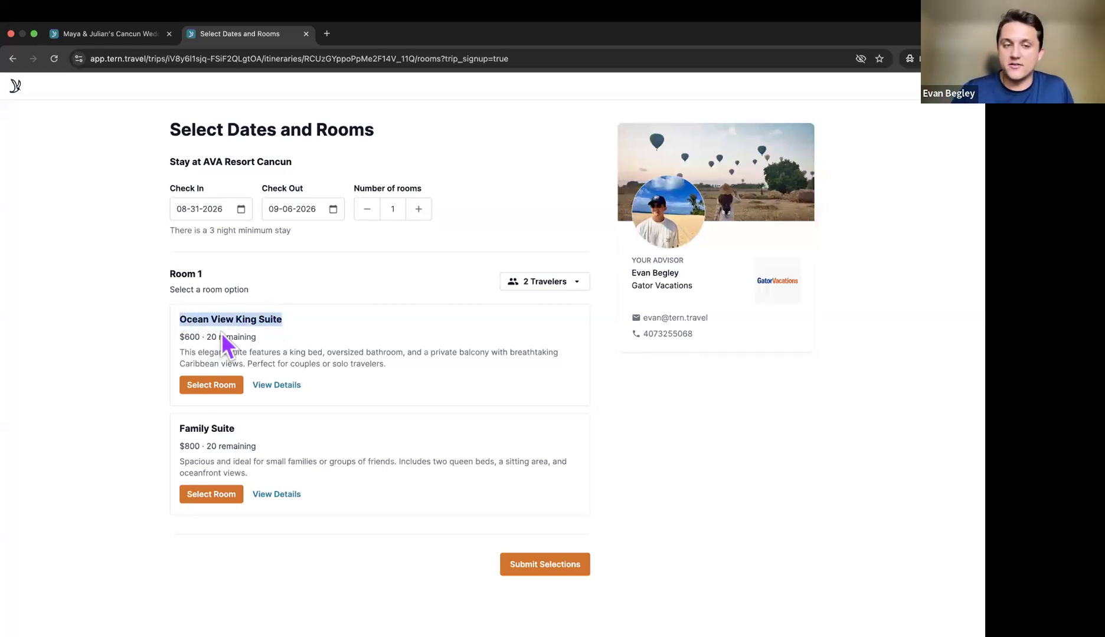
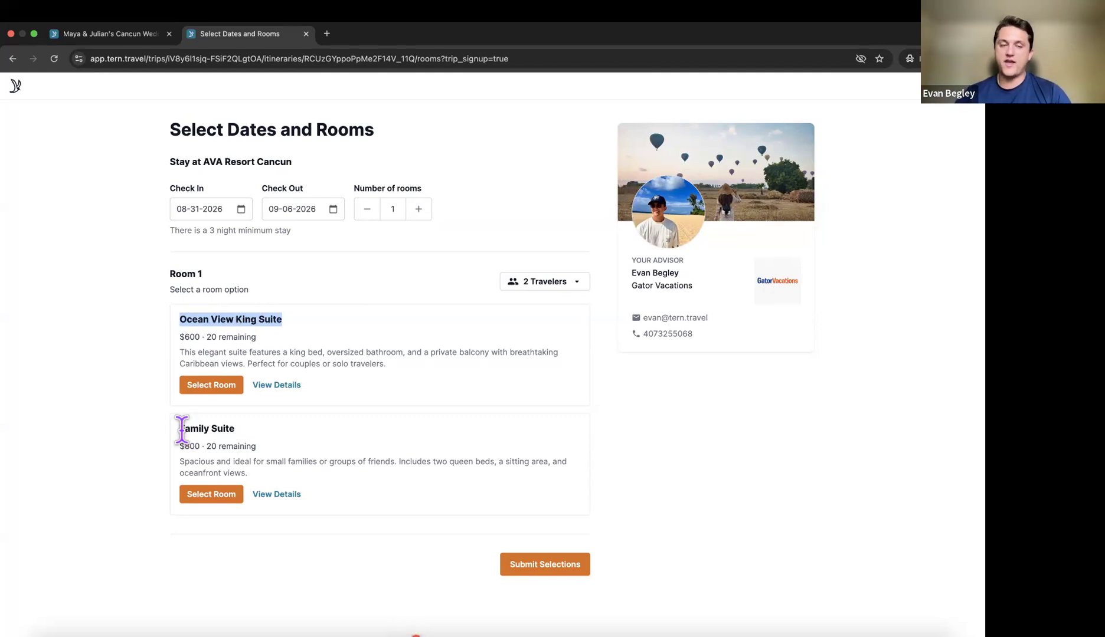
Step: Keep the booking at 1 room and choose the Ocean View King Suite ($600) for Room 1
drag(180, 430, 258, 432)
click(258, 432)
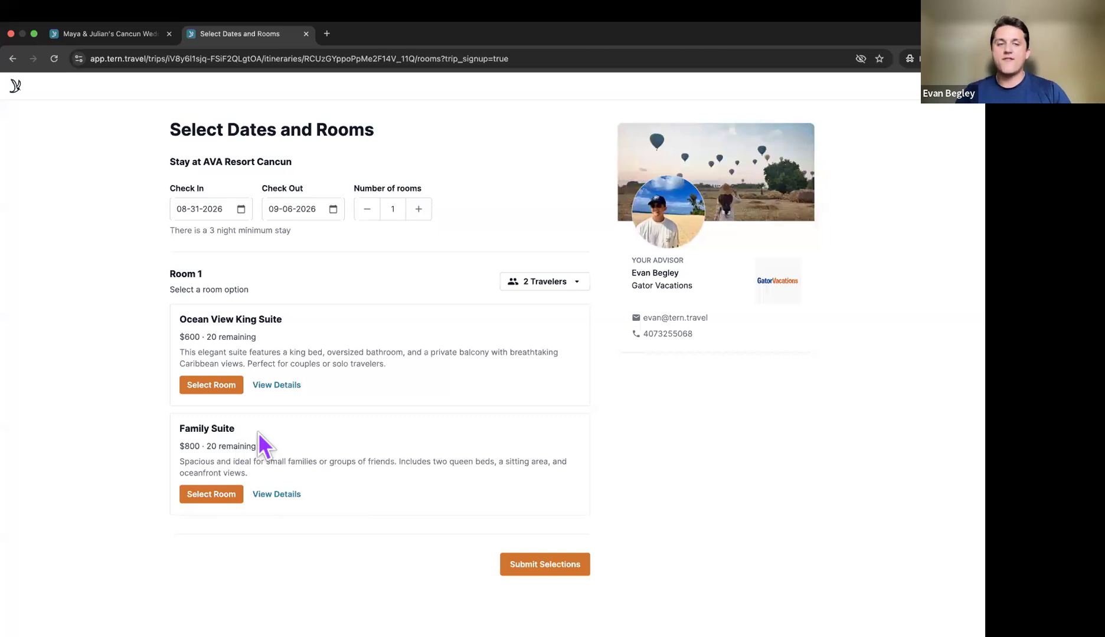
click(419, 211)
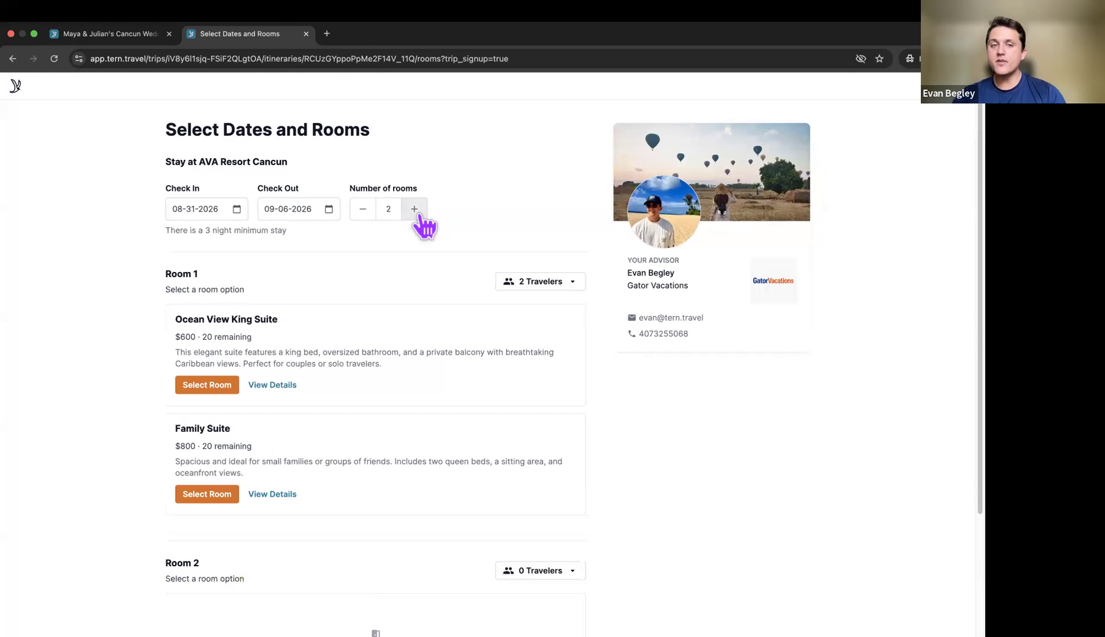
scroll(424, 224, down, 4)
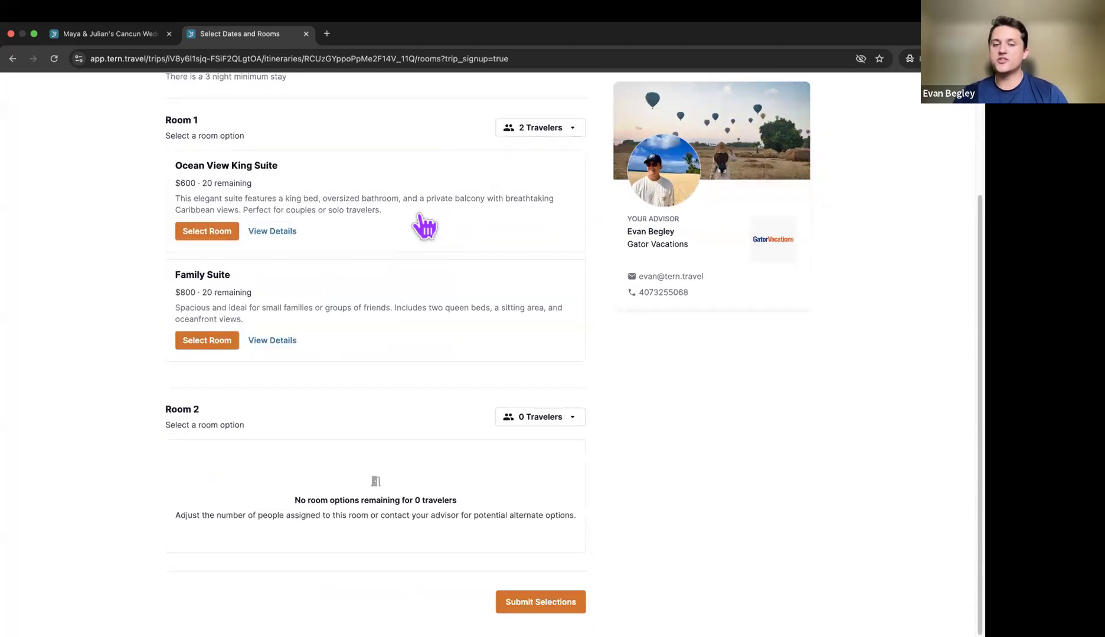
scroll(424, 226, down, 2)
scroll(431, 349, up, 6)
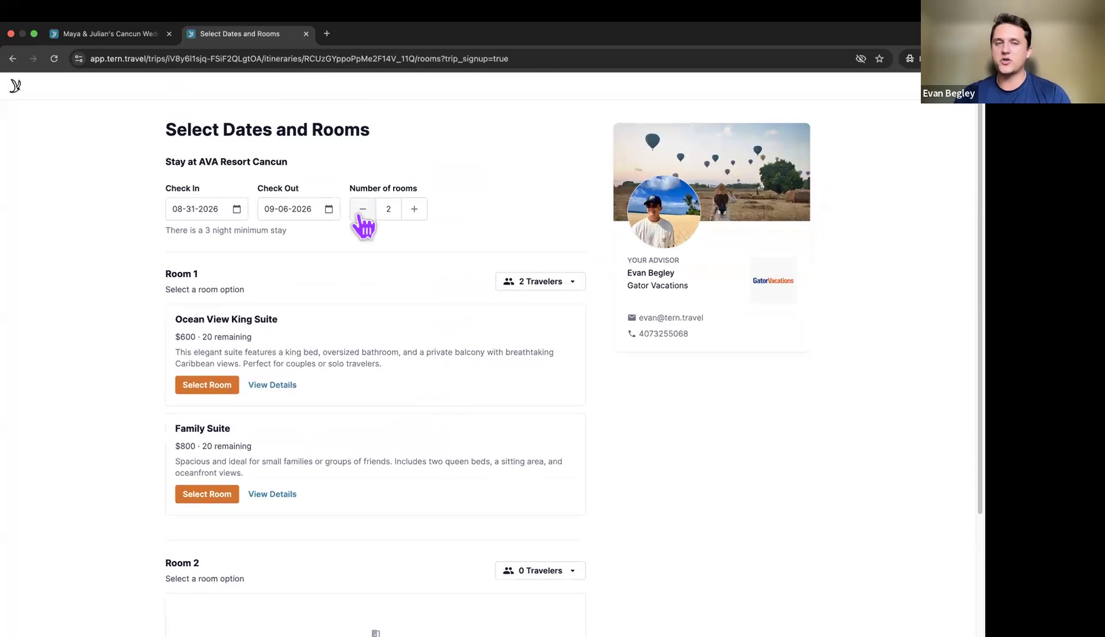
click(361, 213)
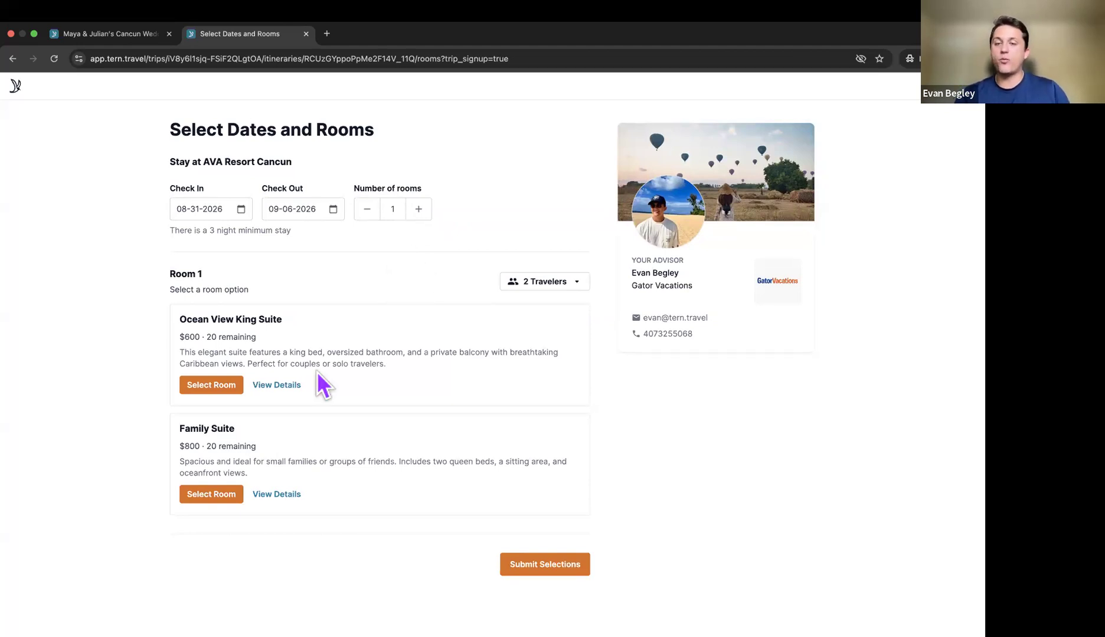
click(217, 386)
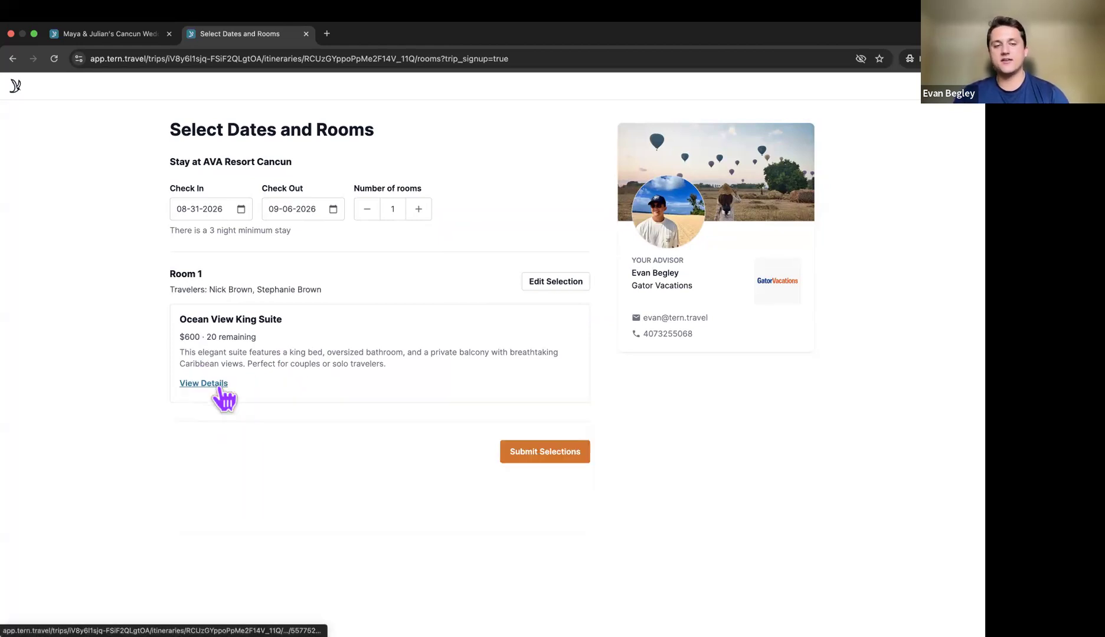
Step: Submit the suite, check the Playa Mujeres Delphinus: Supreme Package details, add it ($159), and submit
click(545, 453)
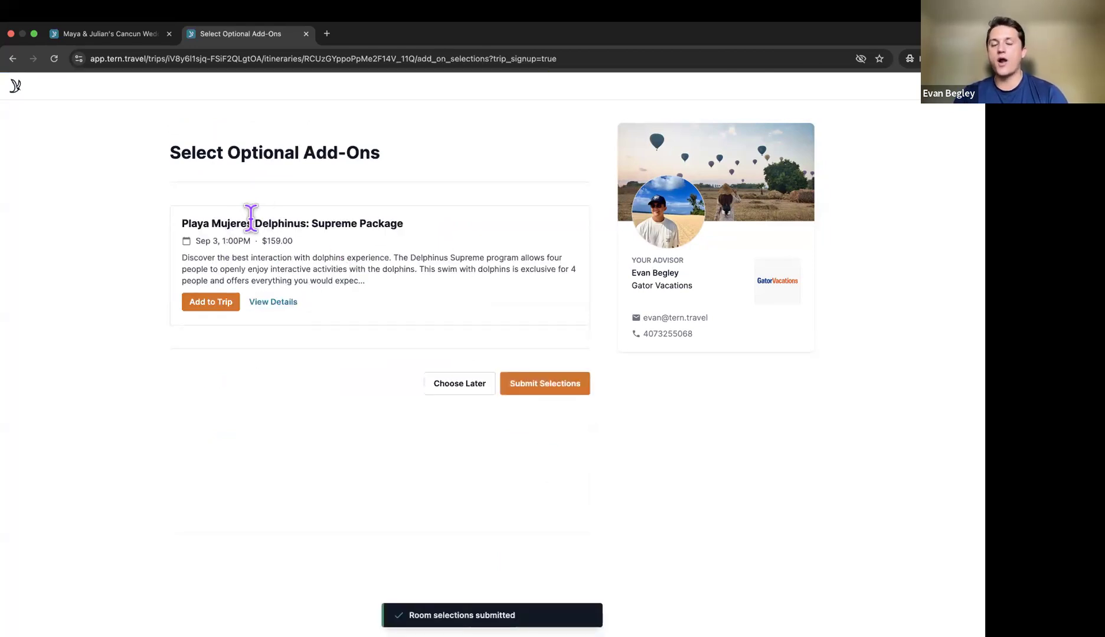
click(273, 304)
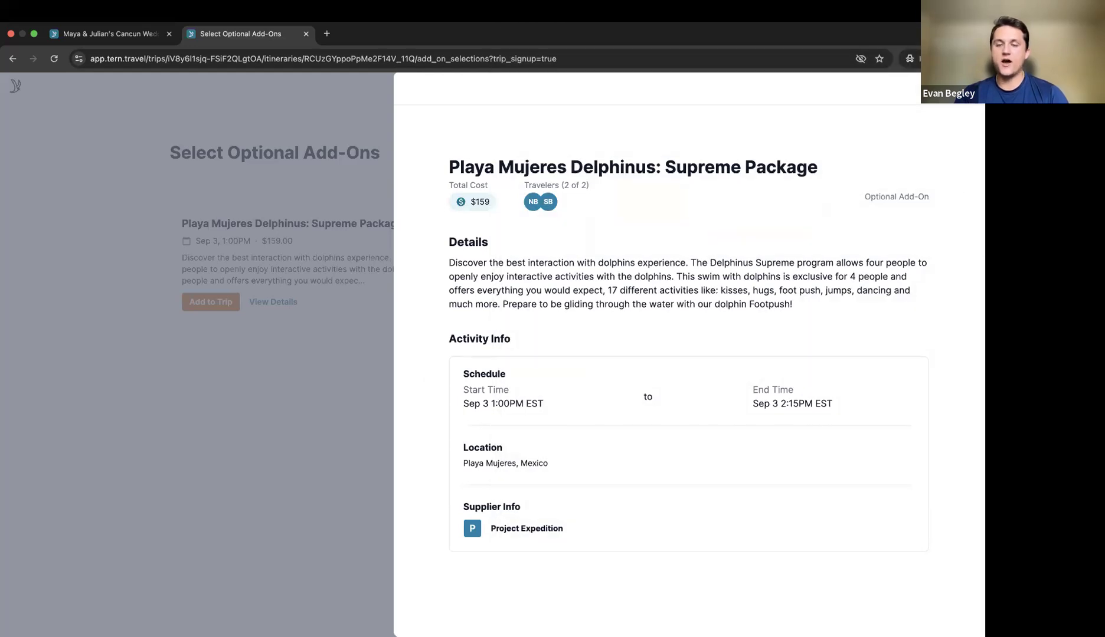
key(Escape)
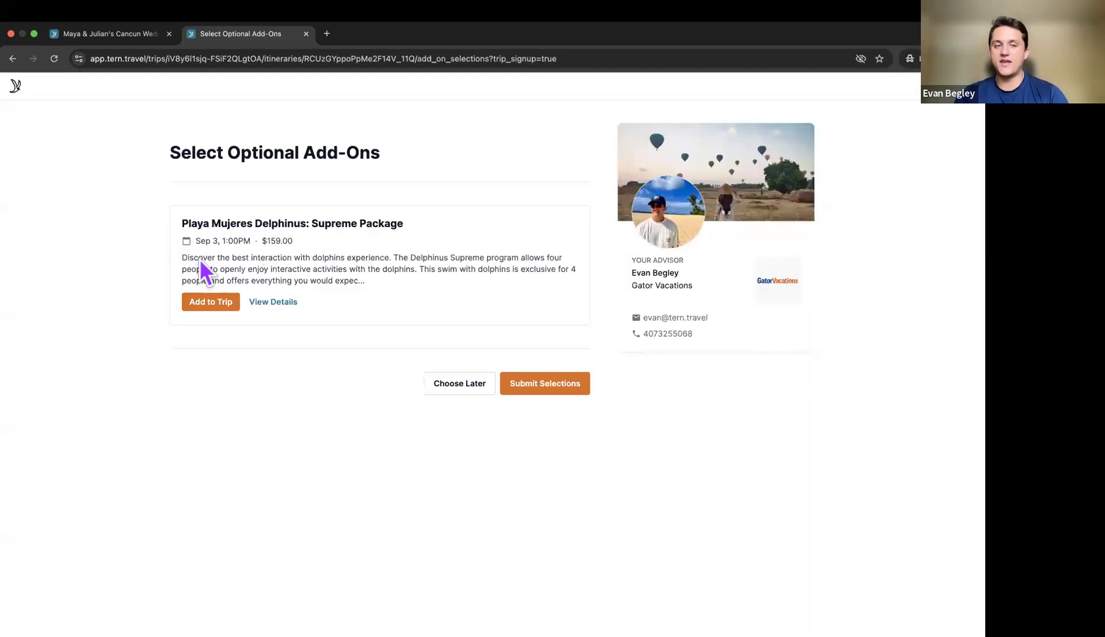
click(210, 302)
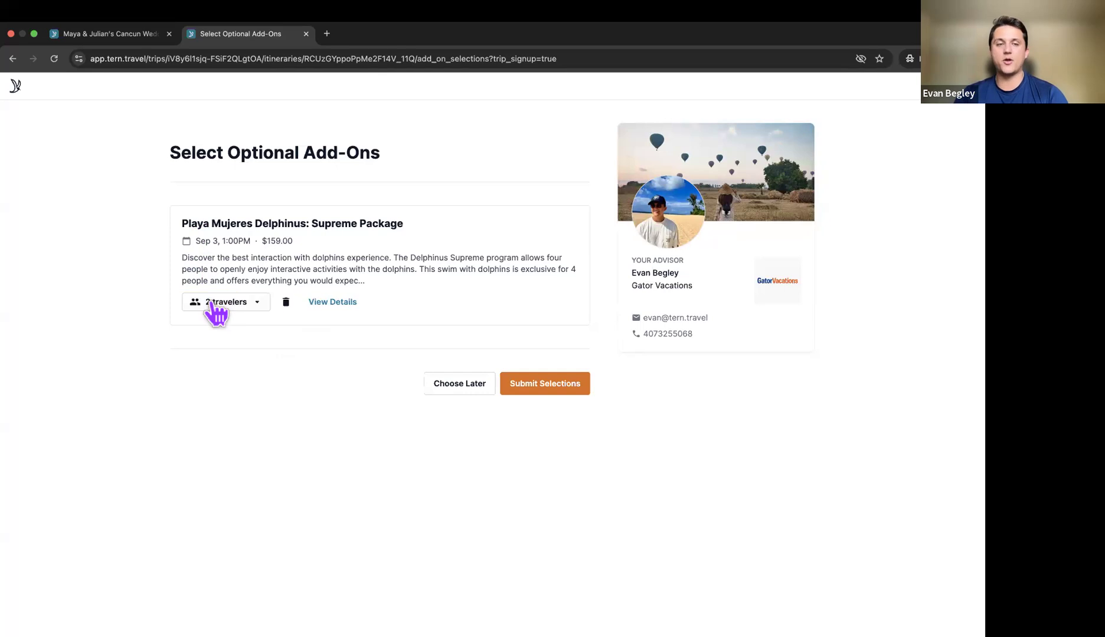
click(539, 389)
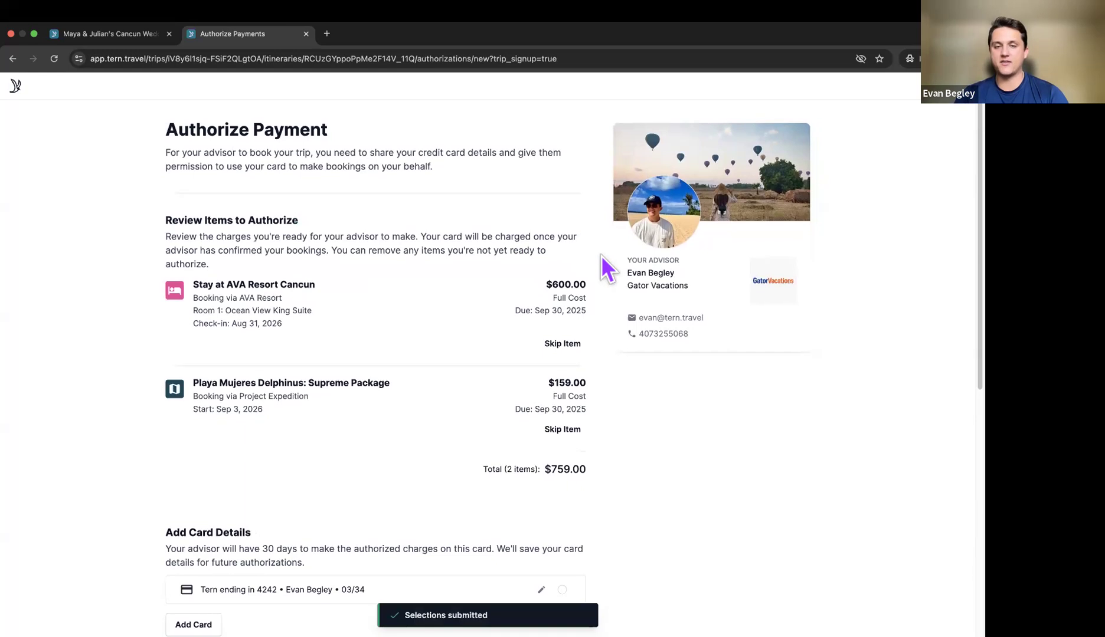
Step: Review the AVA Resort stay, Delphinus package and $759.00 total on the authorization page
drag(194, 284, 418, 289)
drag(558, 283, 590, 285)
click(592, 285)
drag(247, 382, 562, 383)
click(575, 383)
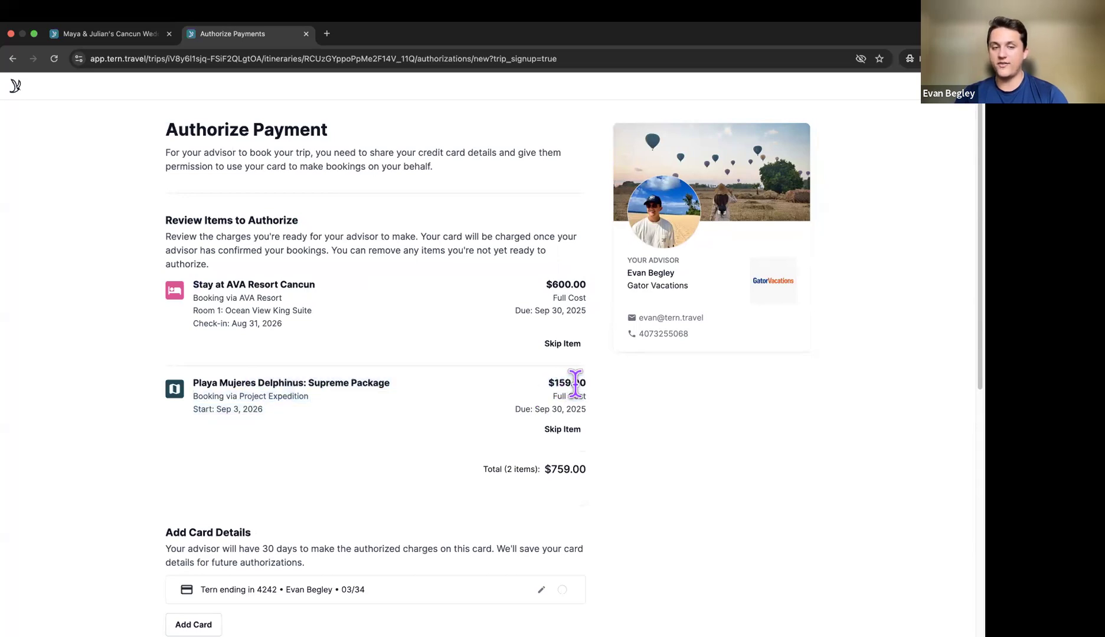
scroll(575, 382, down, 2)
drag(463, 417, 617, 417)
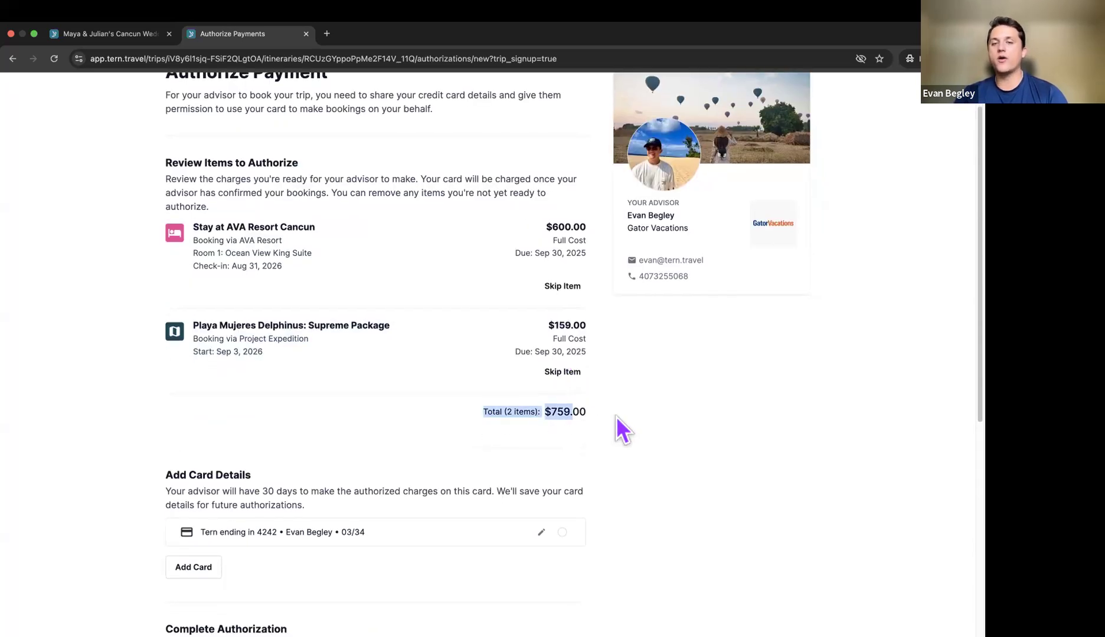
click(614, 417)
scroll(615, 417, down, 3)
scroll(615, 416, up, 3)
scroll(614, 417, up, 1)
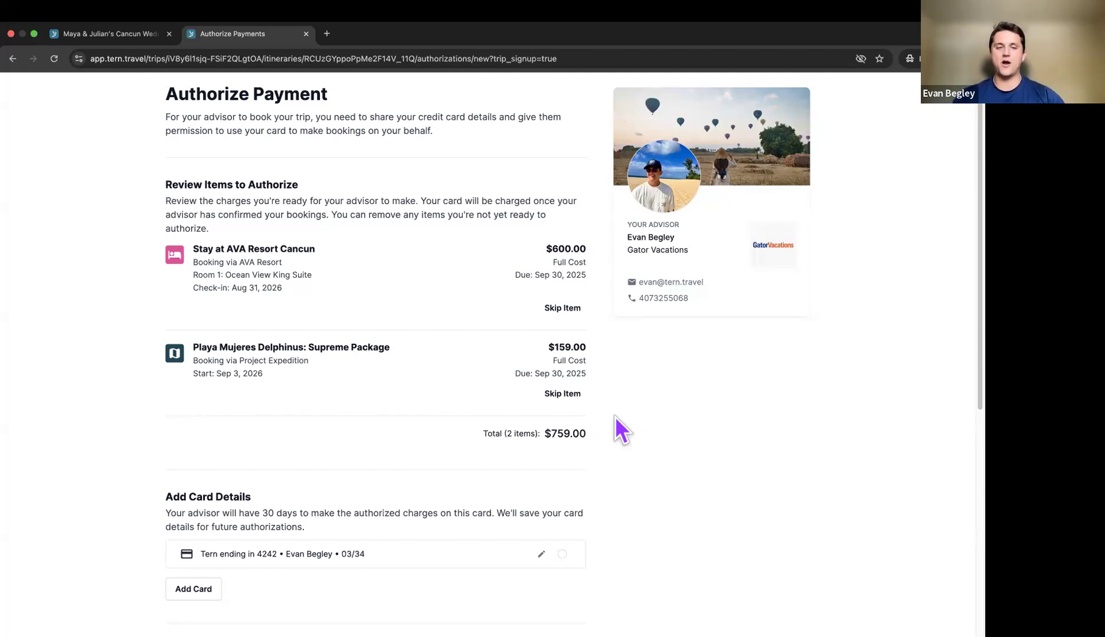
scroll(614, 417, down, 2)
scroll(614, 417, up, 3)
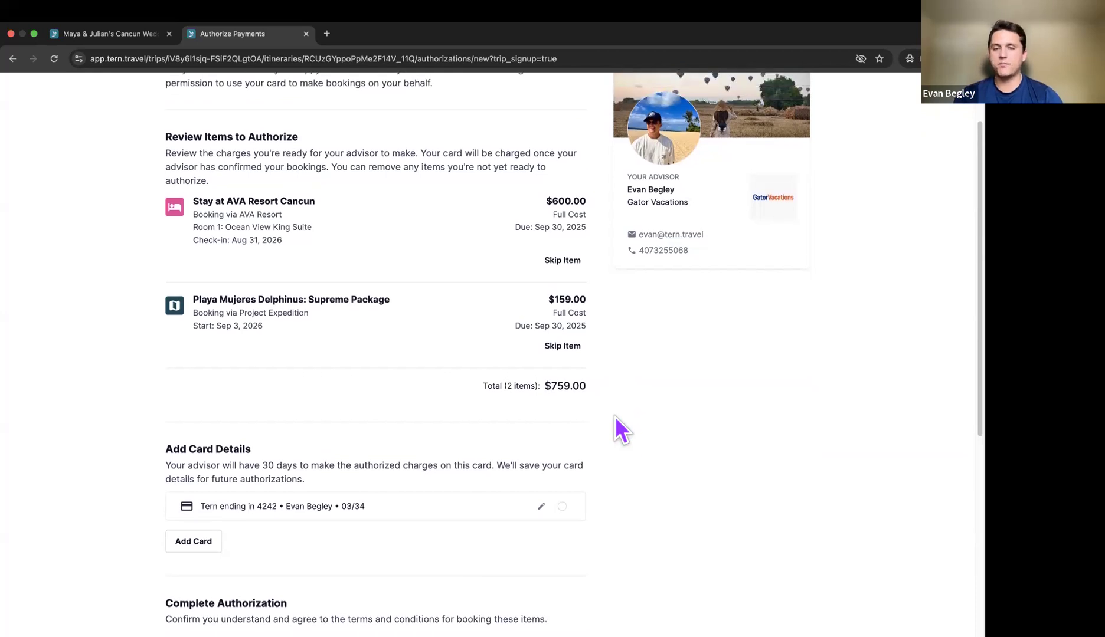
scroll(615, 417, down, 1)
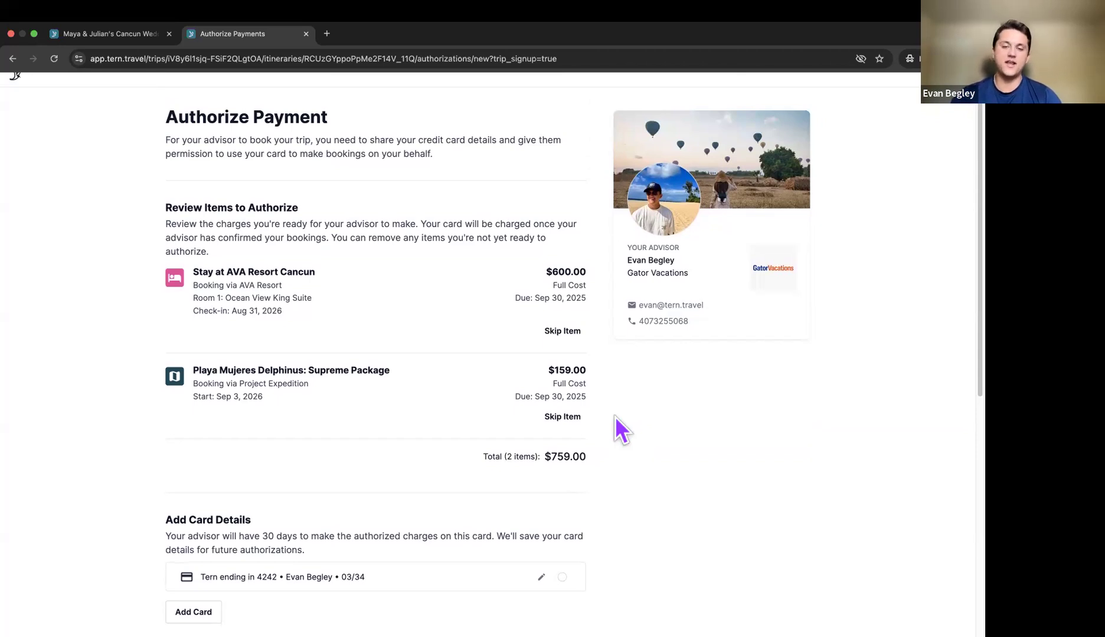
scroll(614, 416, down, 5)
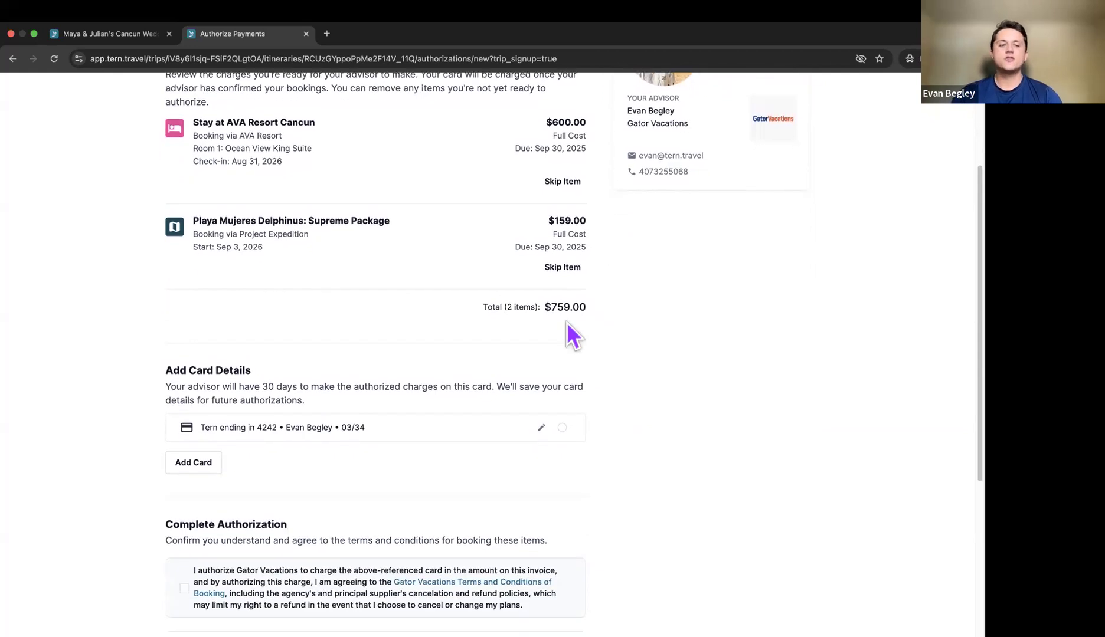
Step: Choose the saved card for the charges and accept the booking terms and conditions
click(562, 428)
scroll(662, 391, down, 1)
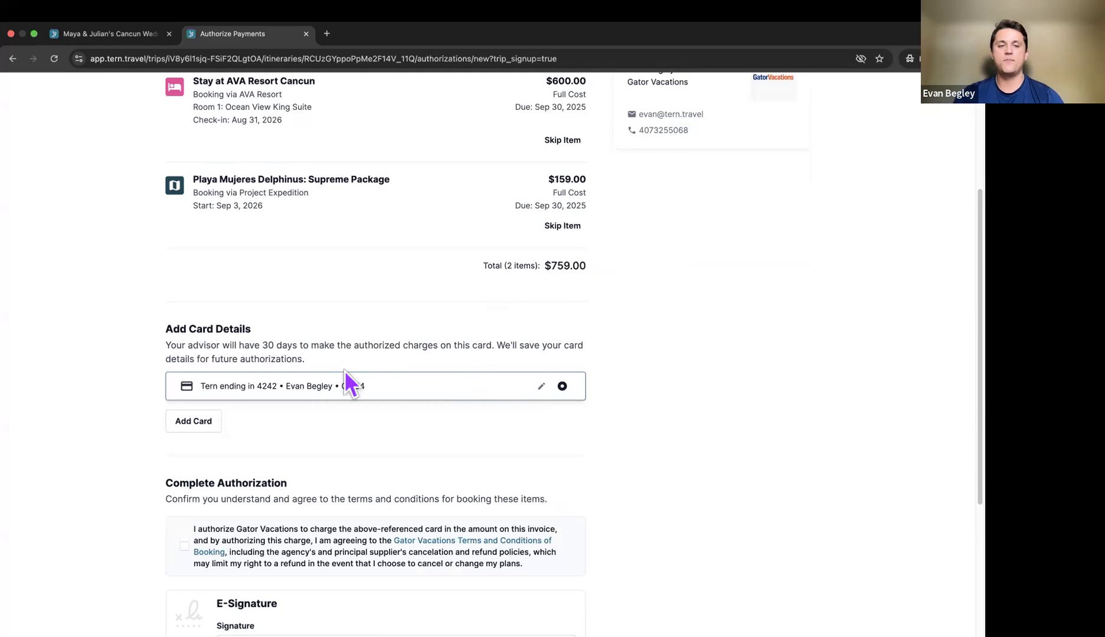
scroll(383, 385, down, 5)
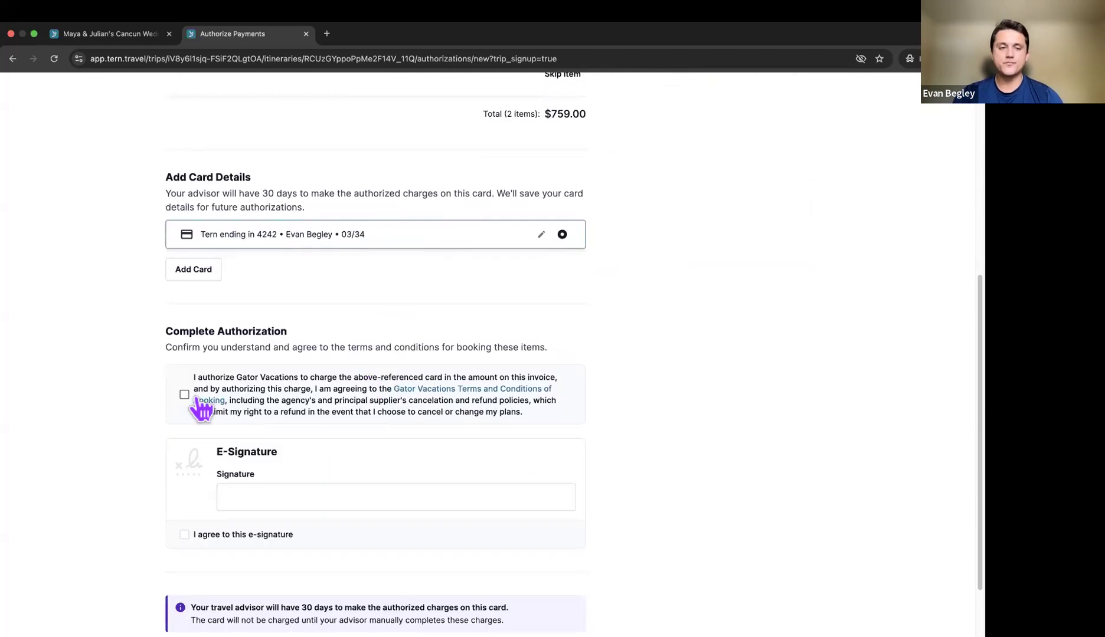
click(185, 395)
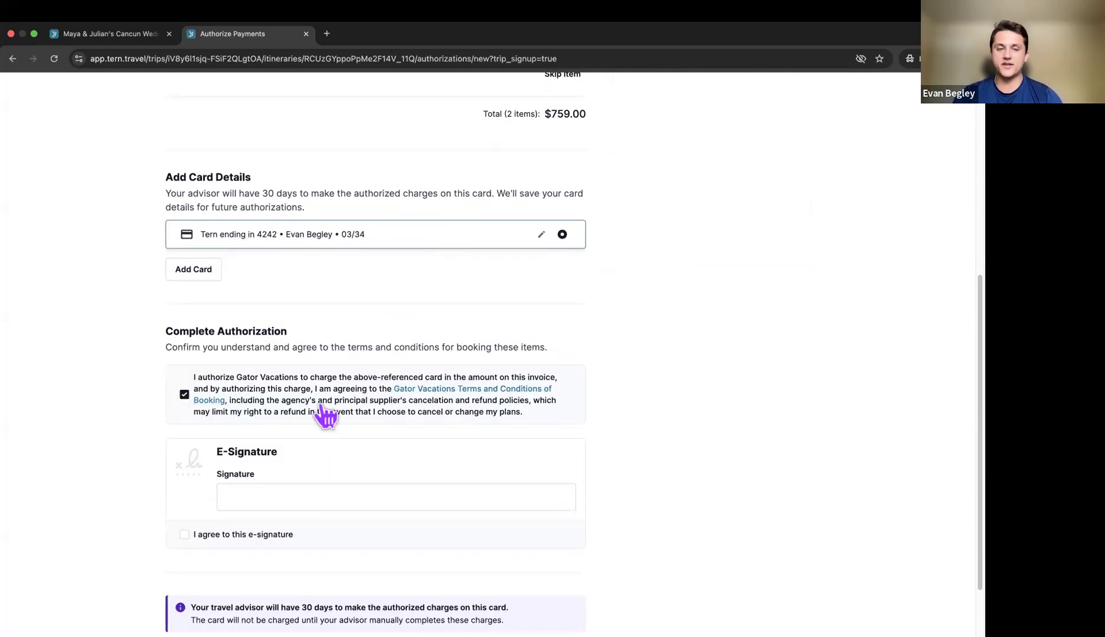
Step: Sign with the traveler's full name, agree to the e-signature, and submit the authorization
scroll(334, 413, down, 3)
click(263, 415)
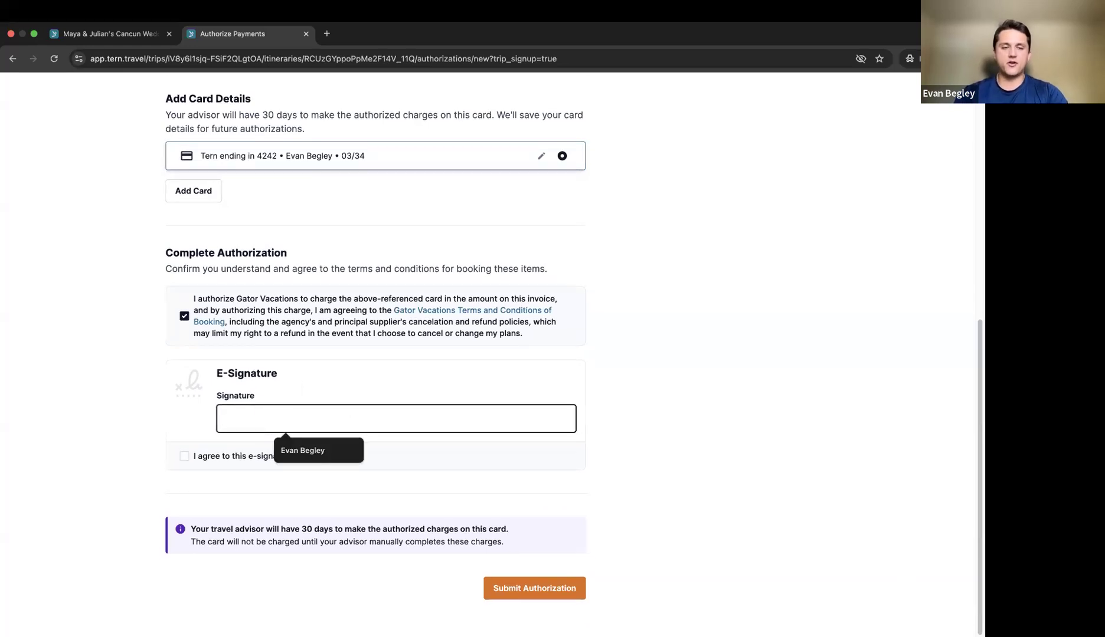
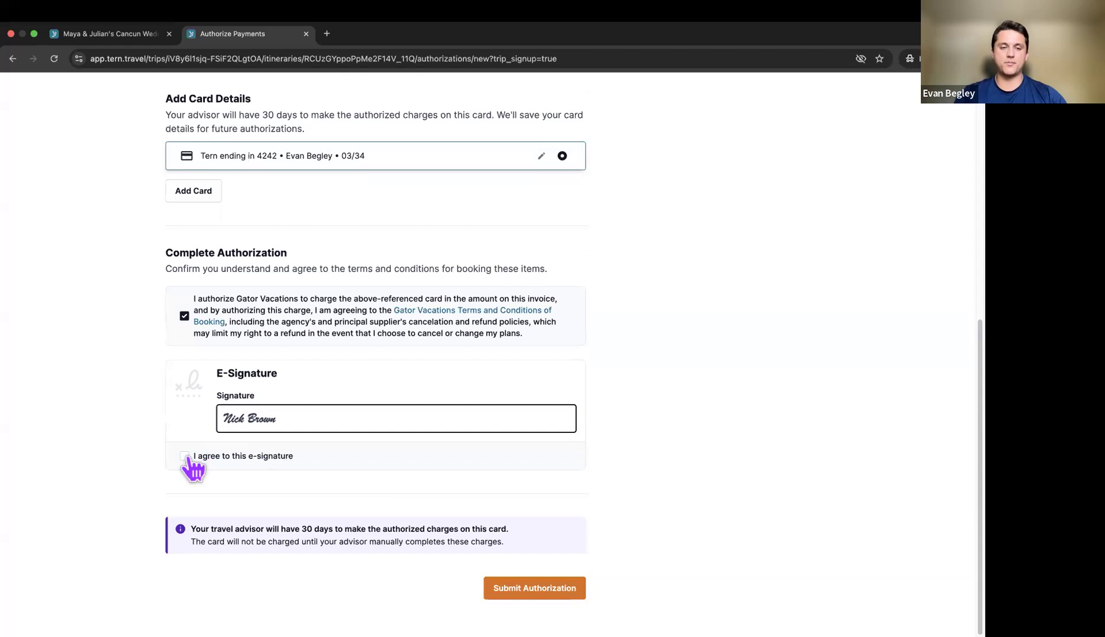
click(184, 456)
scroll(122, 564, up, 1)
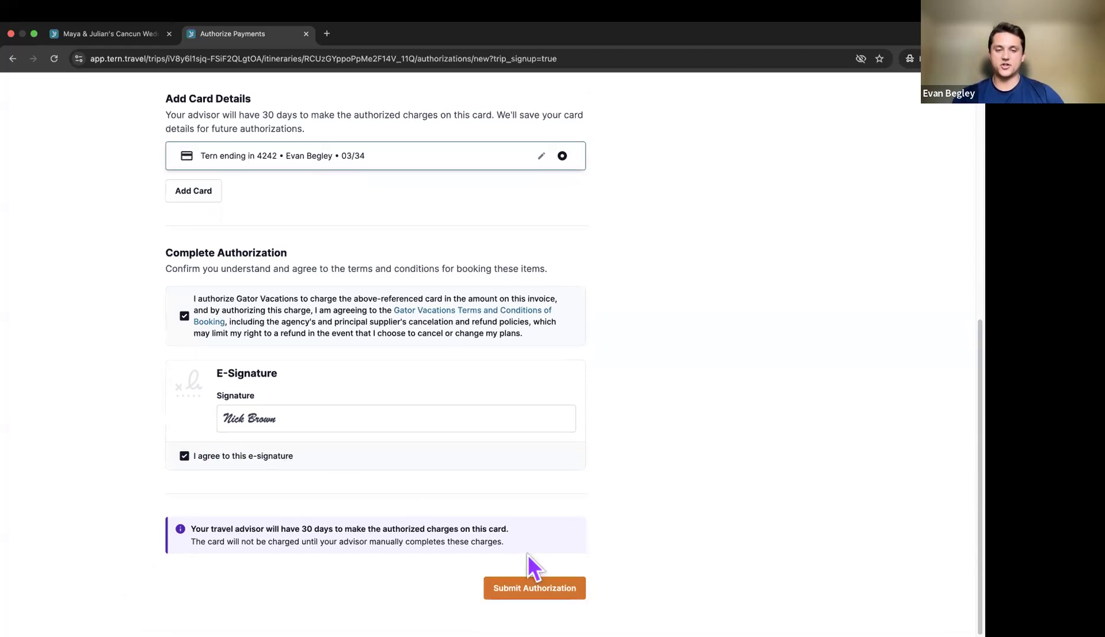
click(537, 587)
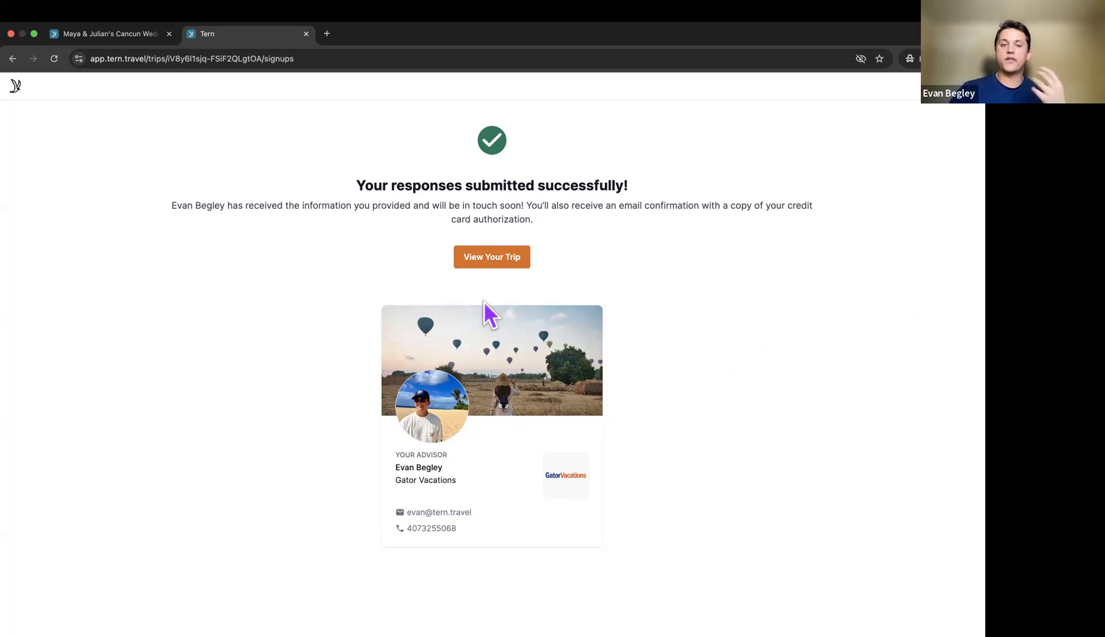
click(506, 260)
drag(166, 373, 454, 375)
click(454, 375)
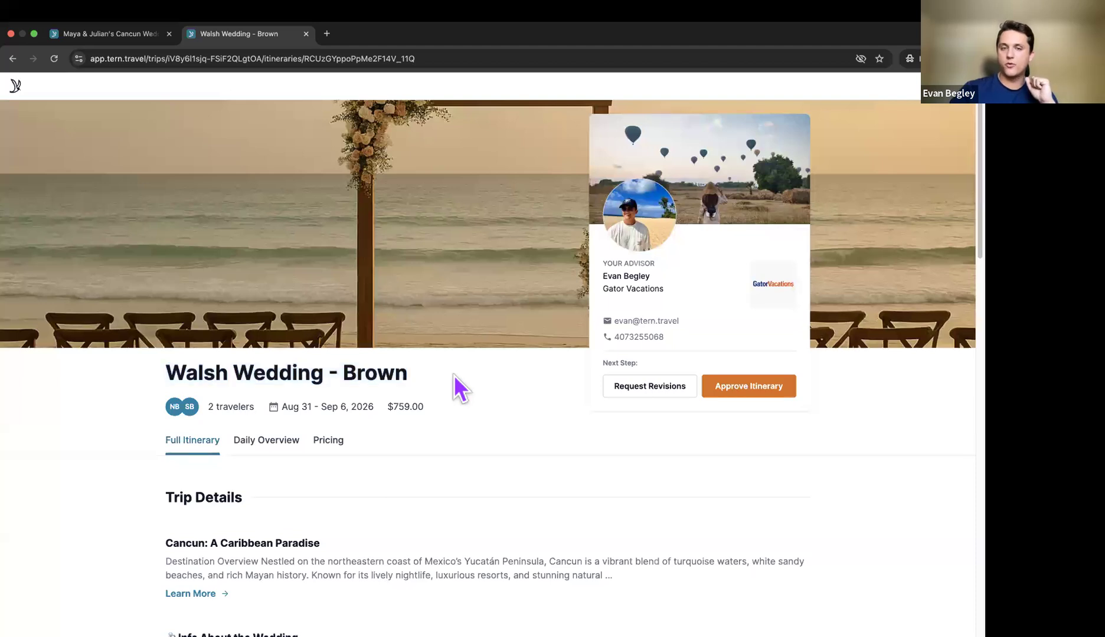
scroll(461, 354, down, 6)
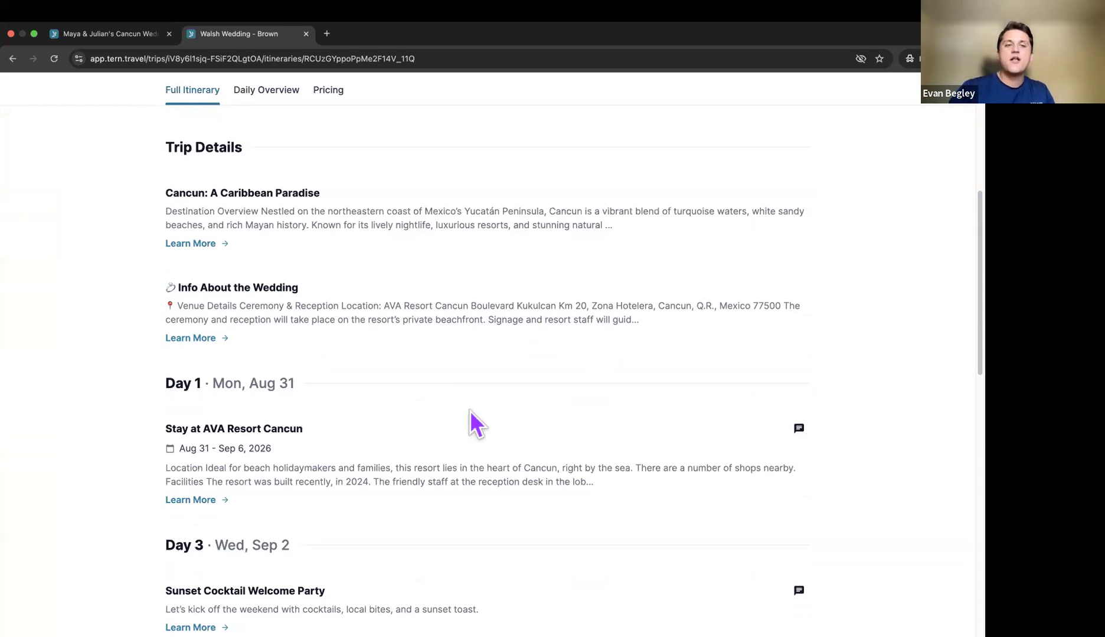
scroll(470, 411, down, 5)
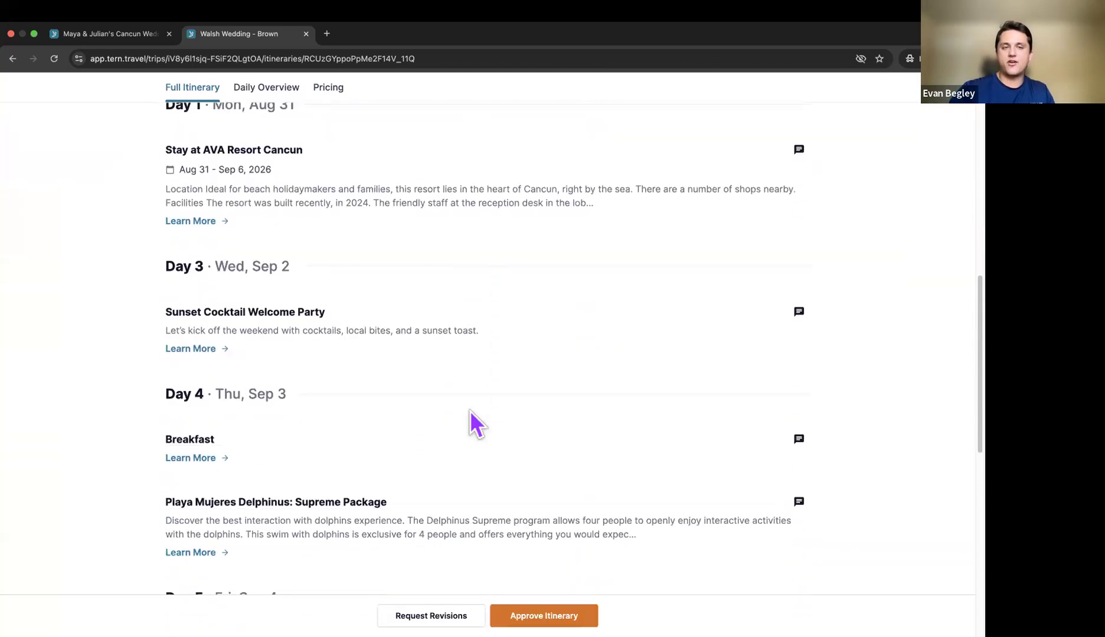
scroll(471, 412, up, 2)
click(206, 431)
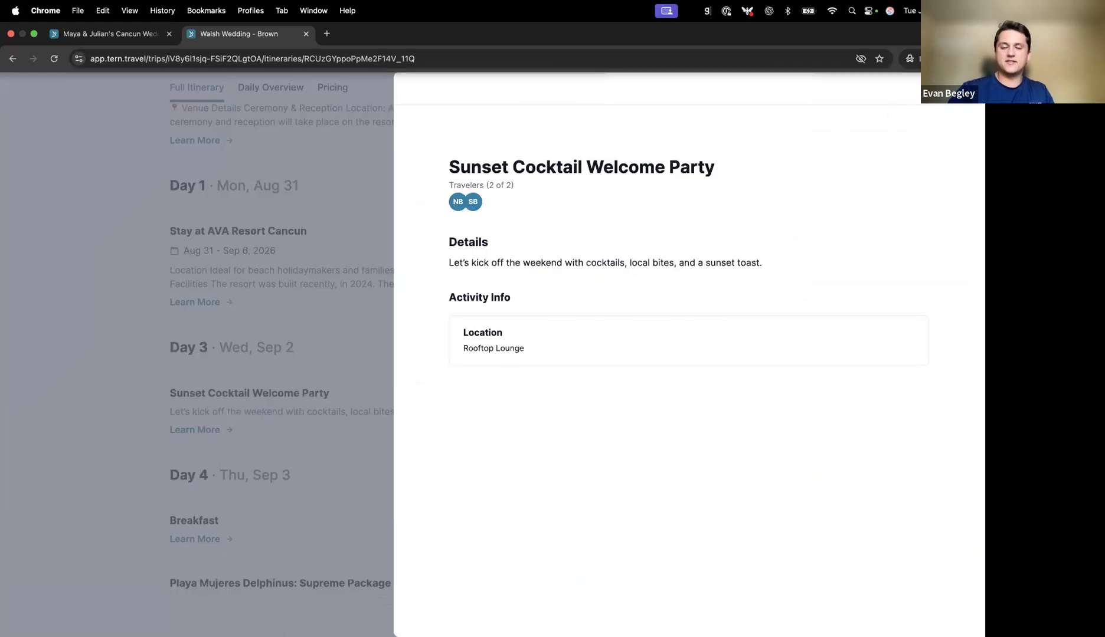
click(964, 88)
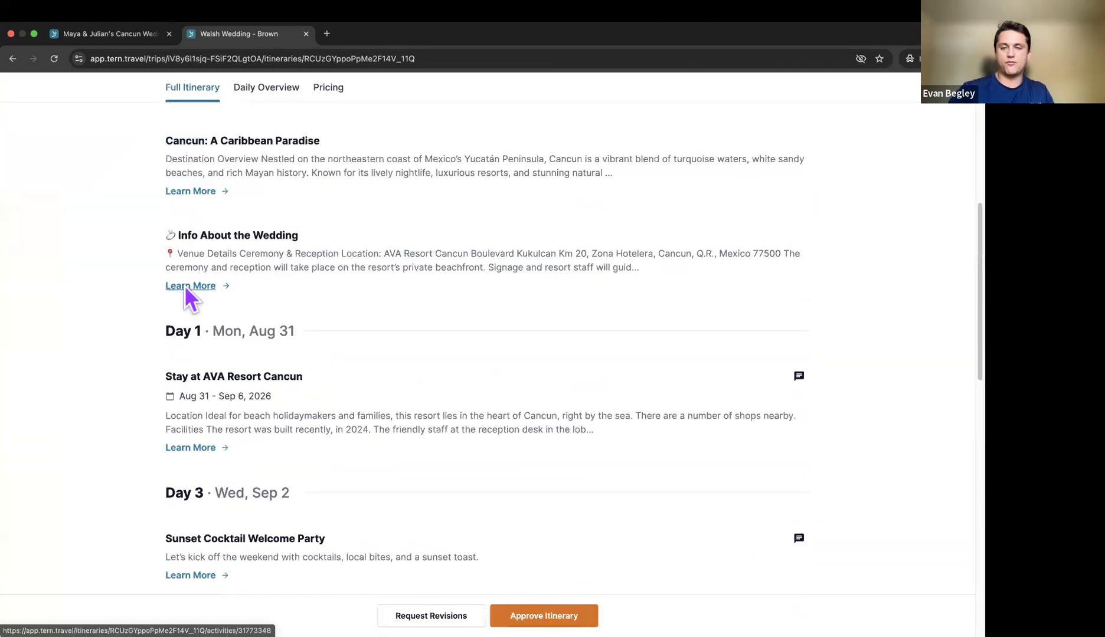
click(171, 288)
scroll(670, 298, down, 4)
scroll(671, 301, up, 4)
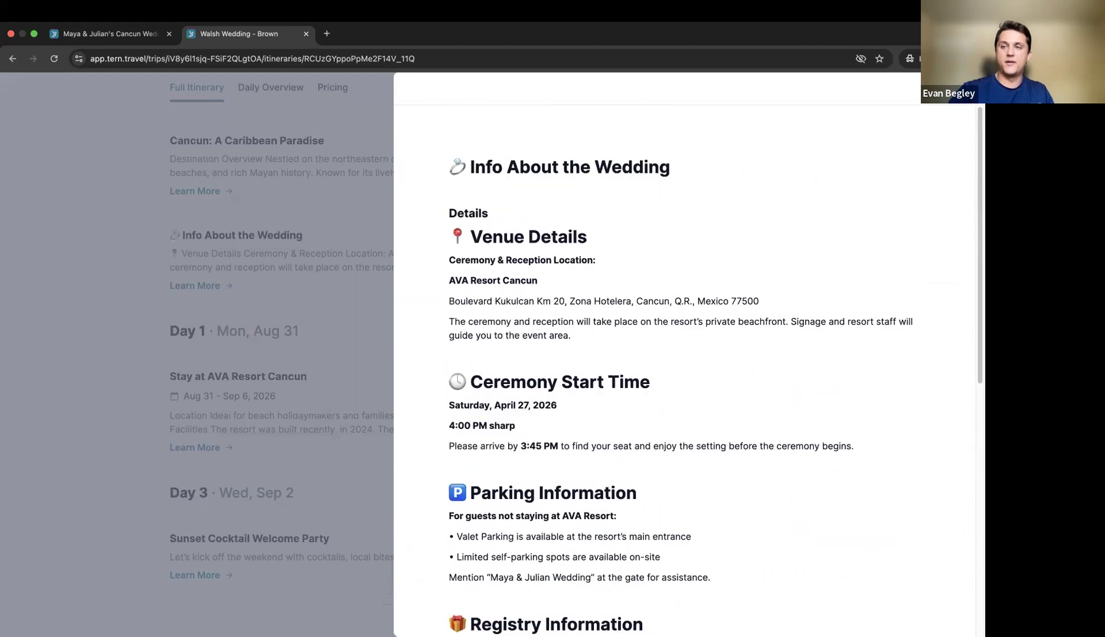
key(Escape)
scroll(611, 289, up, 3)
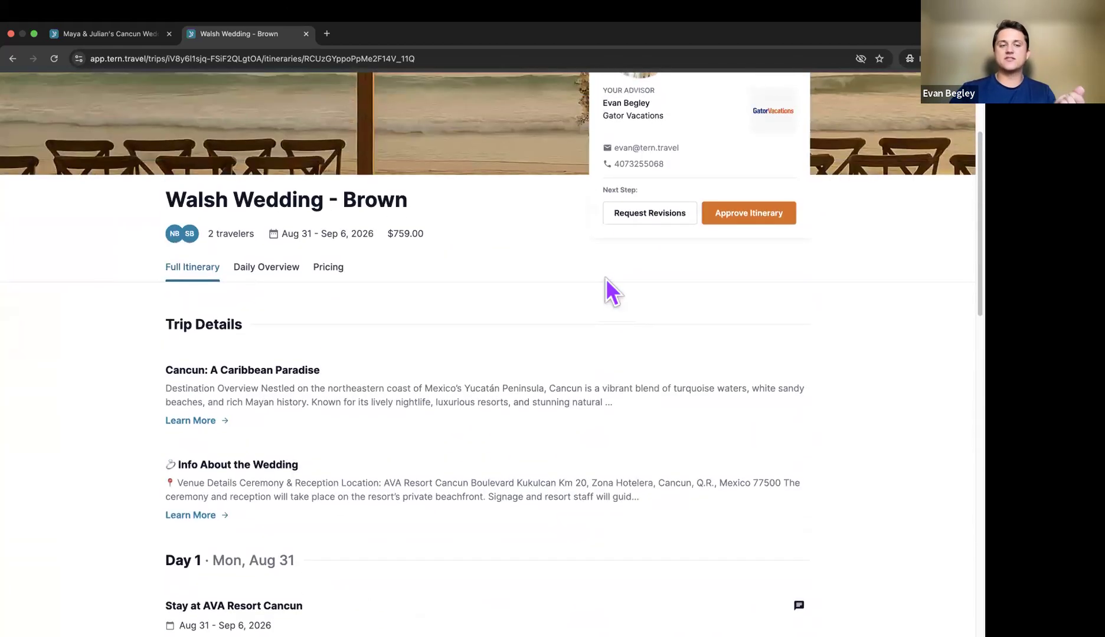
scroll(608, 289, down, 5)
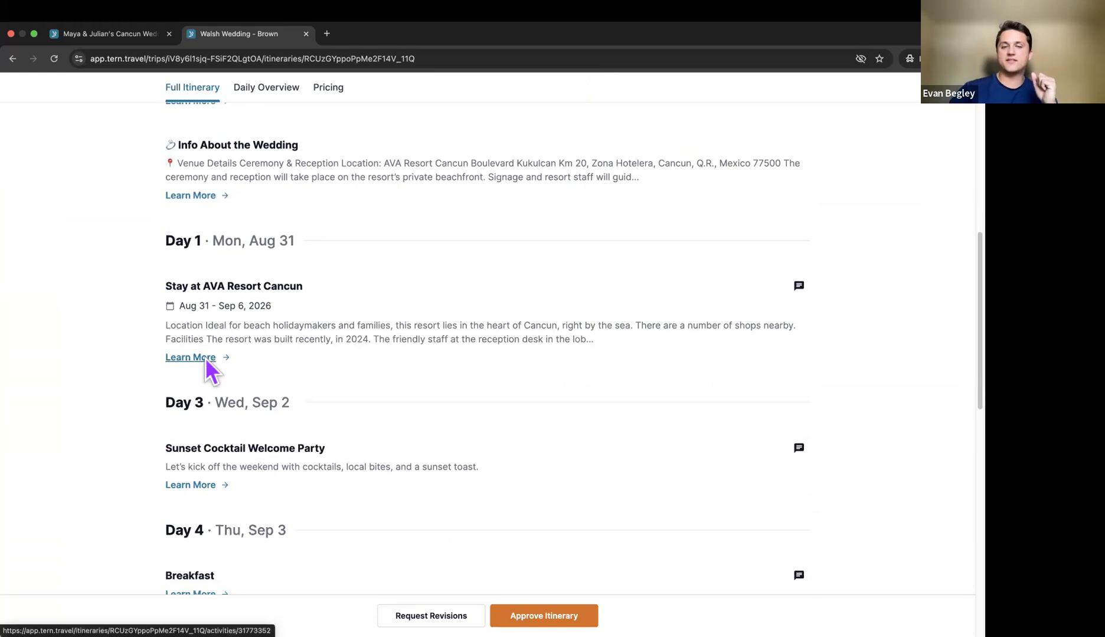
click(205, 359)
scroll(661, 316, down, 4)
scroll(661, 318, down, 2)
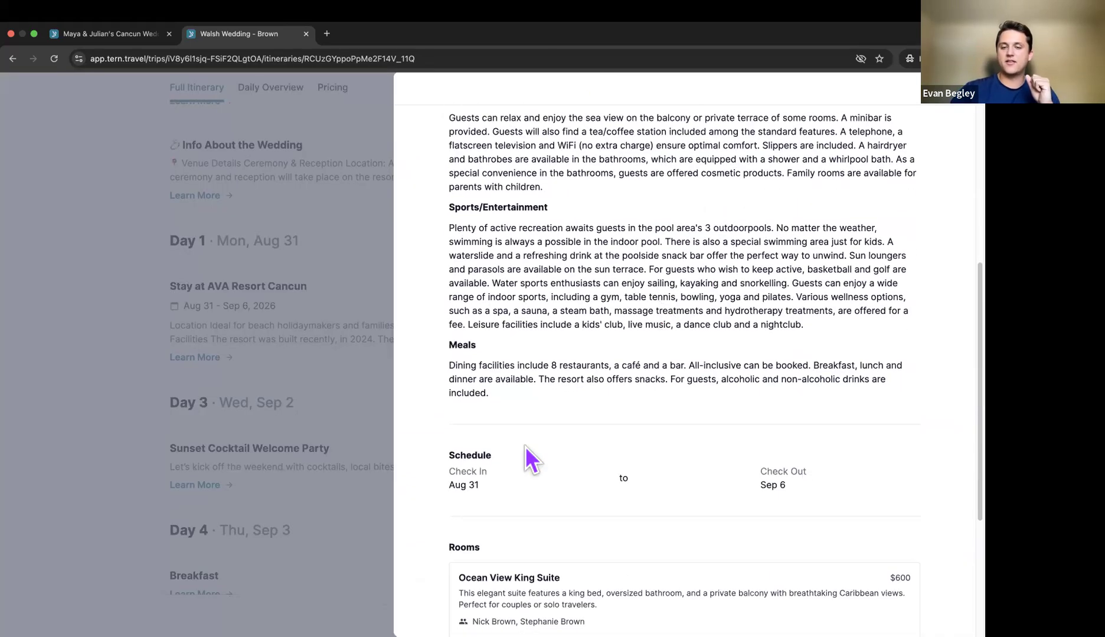
scroll(480, 491, down, 3)
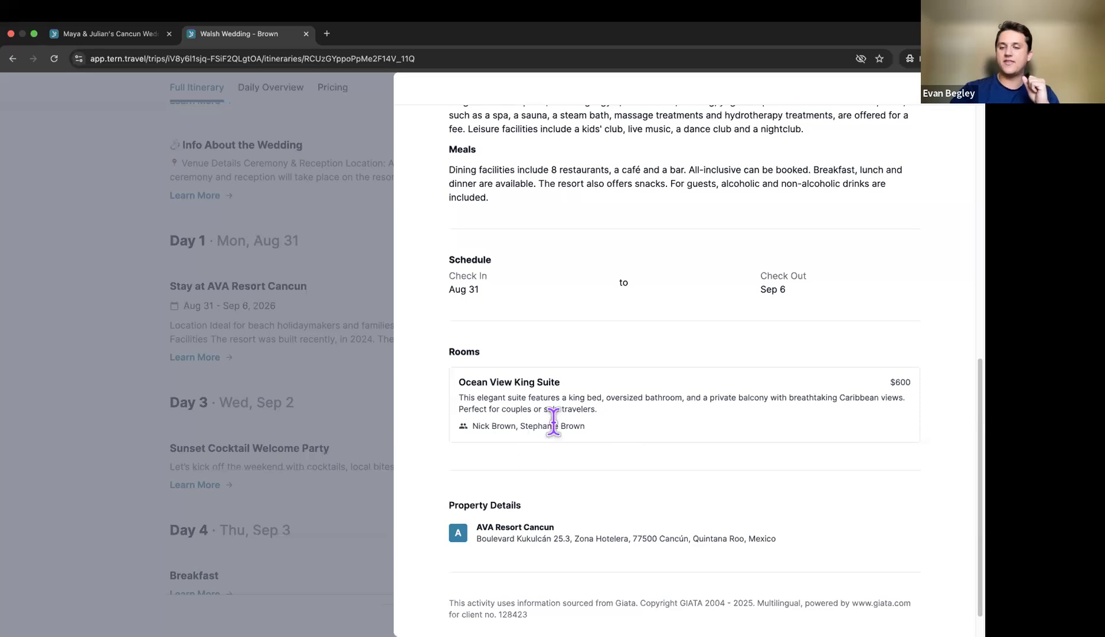
scroll(553, 421, down, 1)
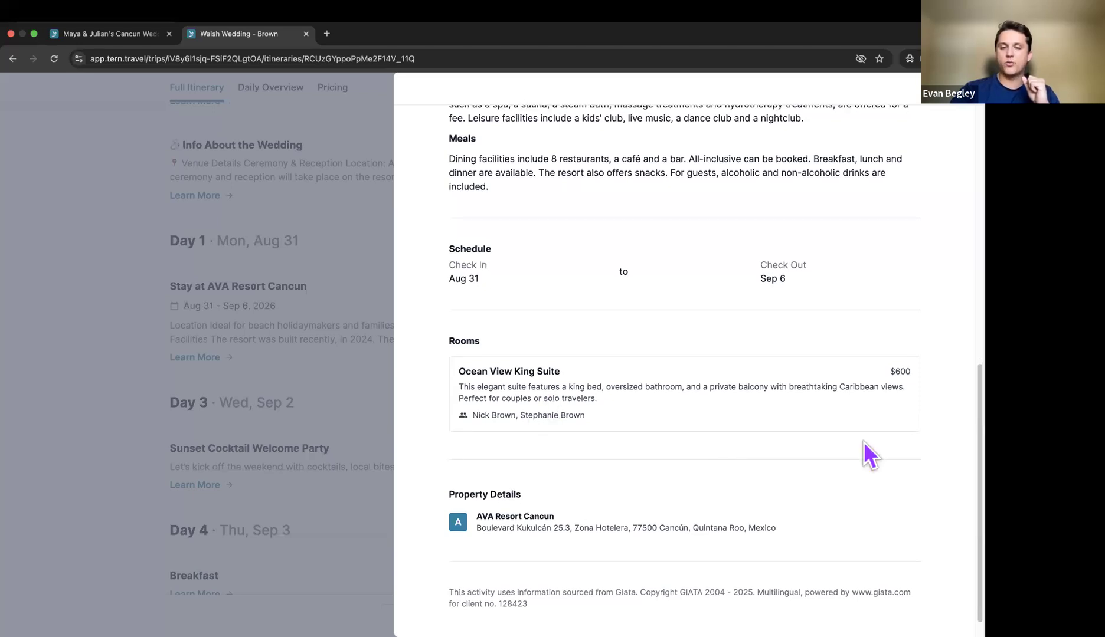
key(Escape)
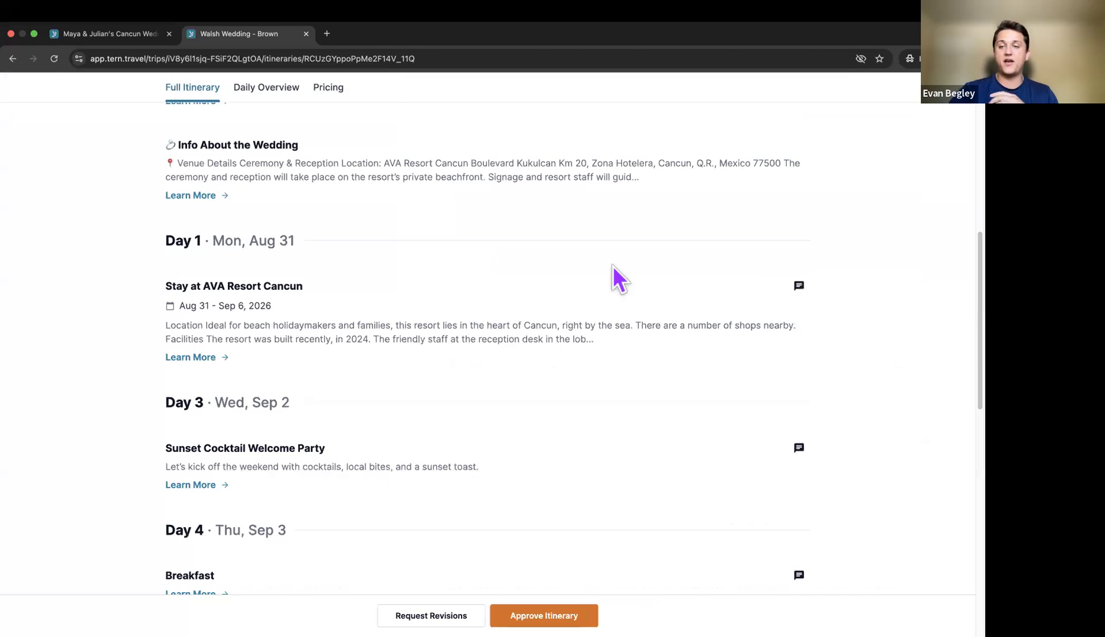
scroll(613, 266, up, 6)
scroll(613, 269, up, 4)
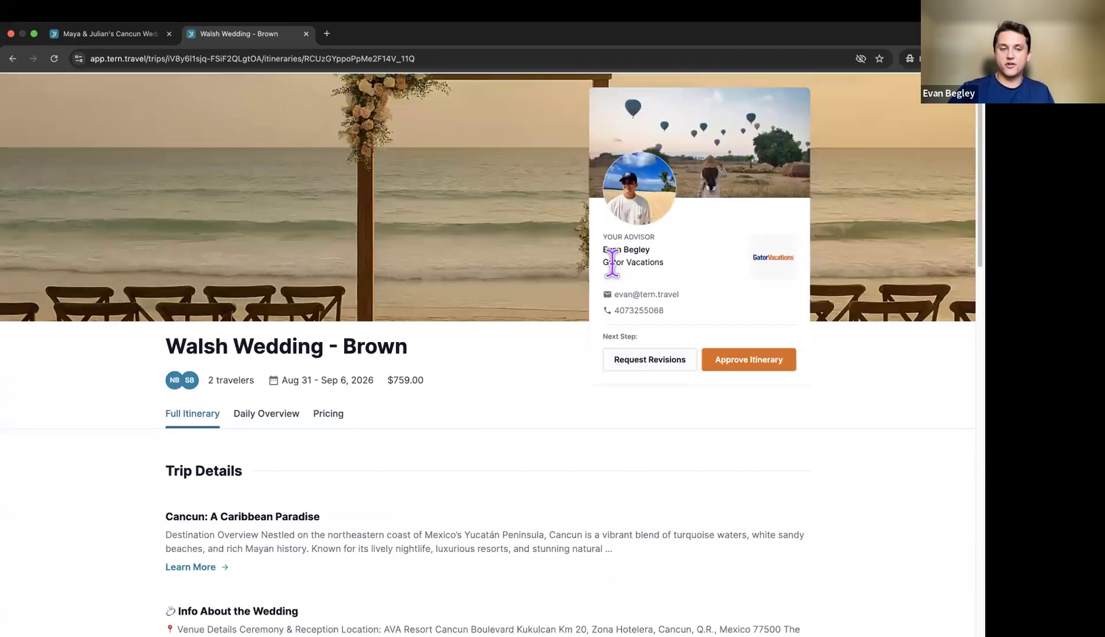
Step: View the trip's $759.00 pricing breakdown, then return to the Tern editor desktop
click(330, 444)
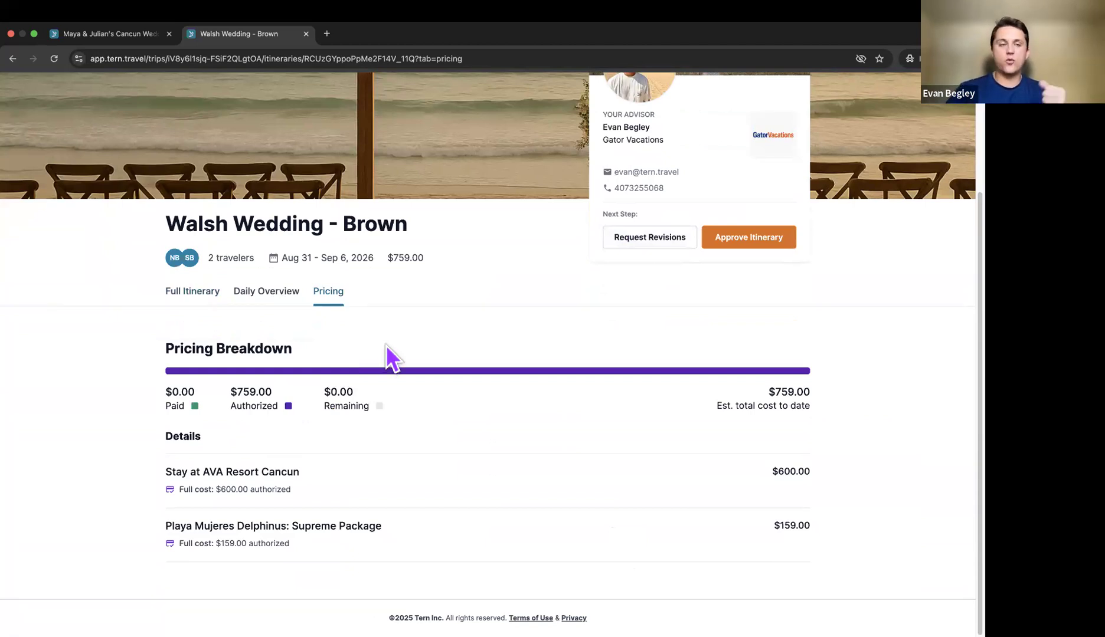
scroll(386, 346, up, 2)
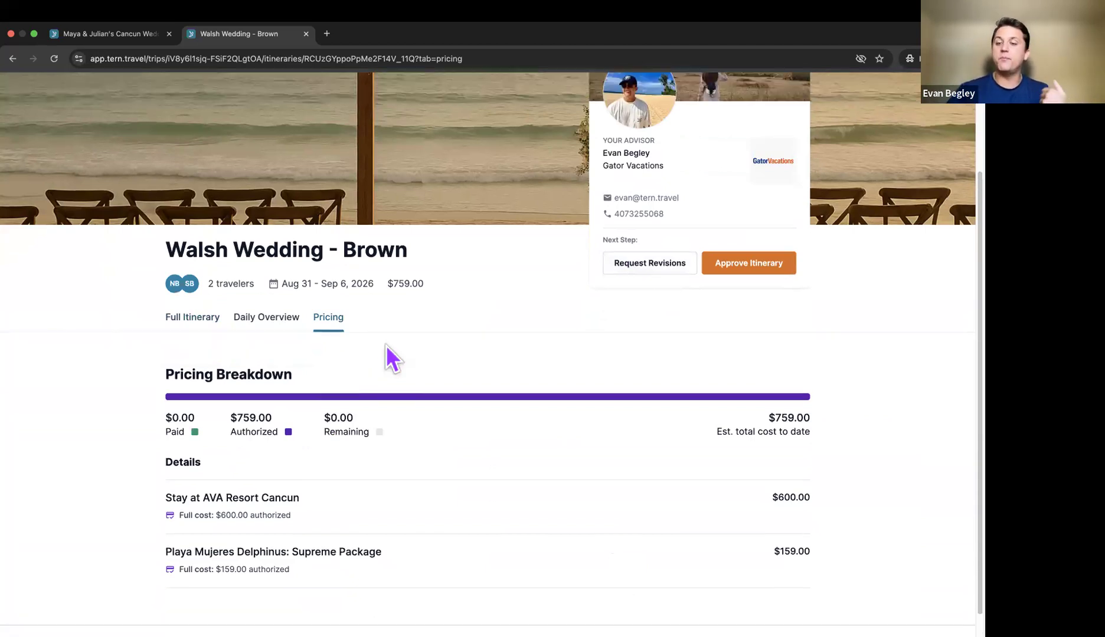
scroll(386, 345, up, 3)
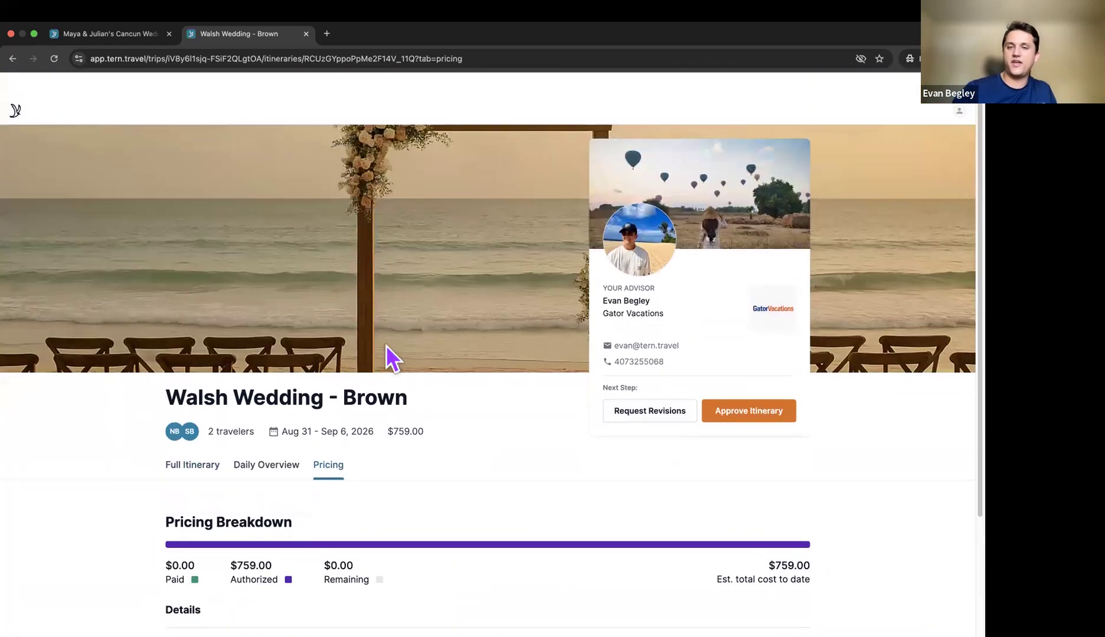
key(ctrl+Right)
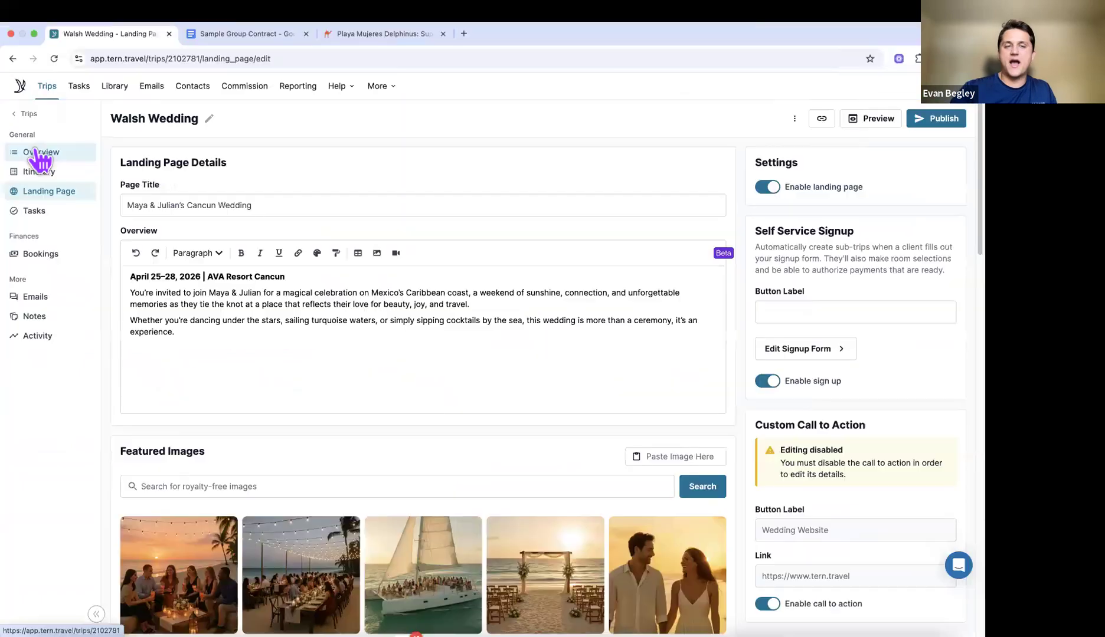
Step: Go from Overview into the Walsh Wedding - Brown sub-trip and show its Authorization page
click(37, 153)
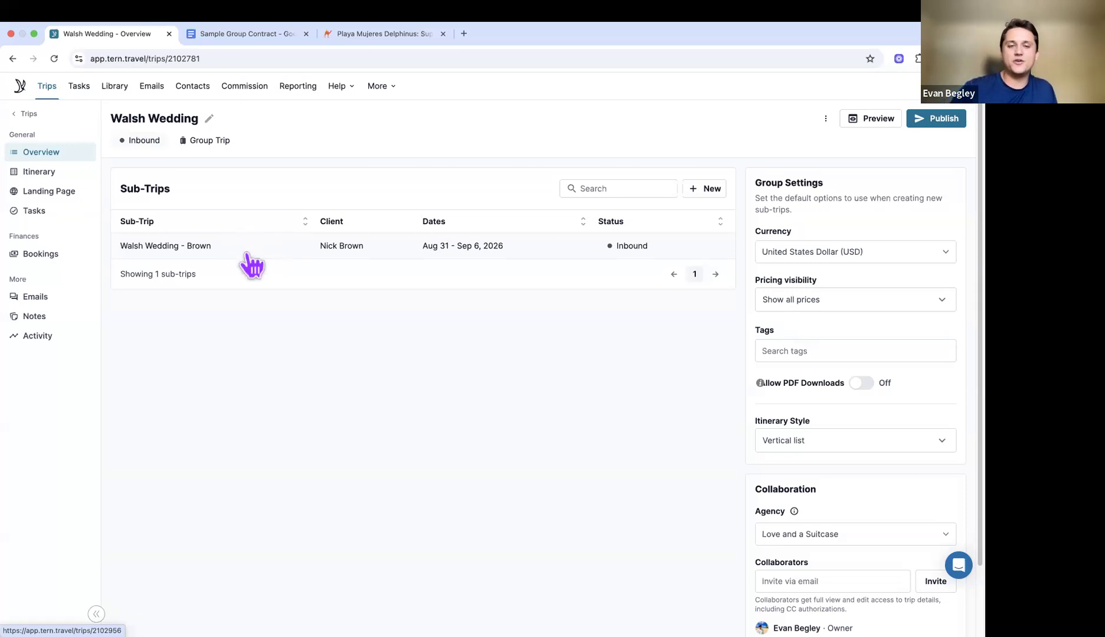
click(257, 260)
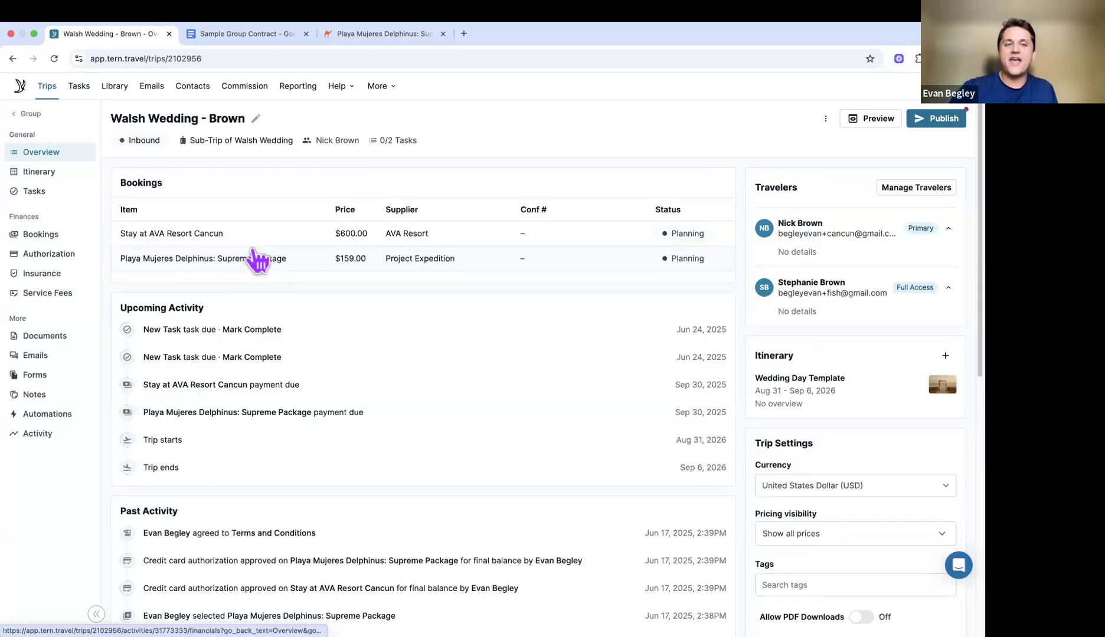
click(69, 259)
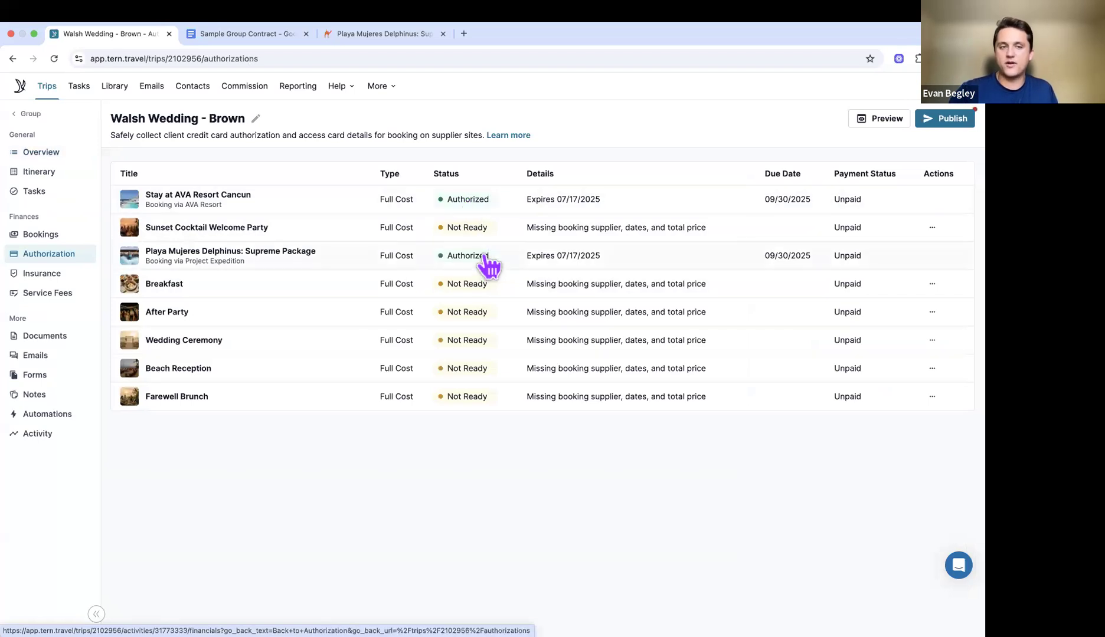
Step: Open the Stay at AVA Resort Cancun authorization and inspect the saved card behind the $600.00 charge
click(476, 206)
scroll(505, 345, down, 5)
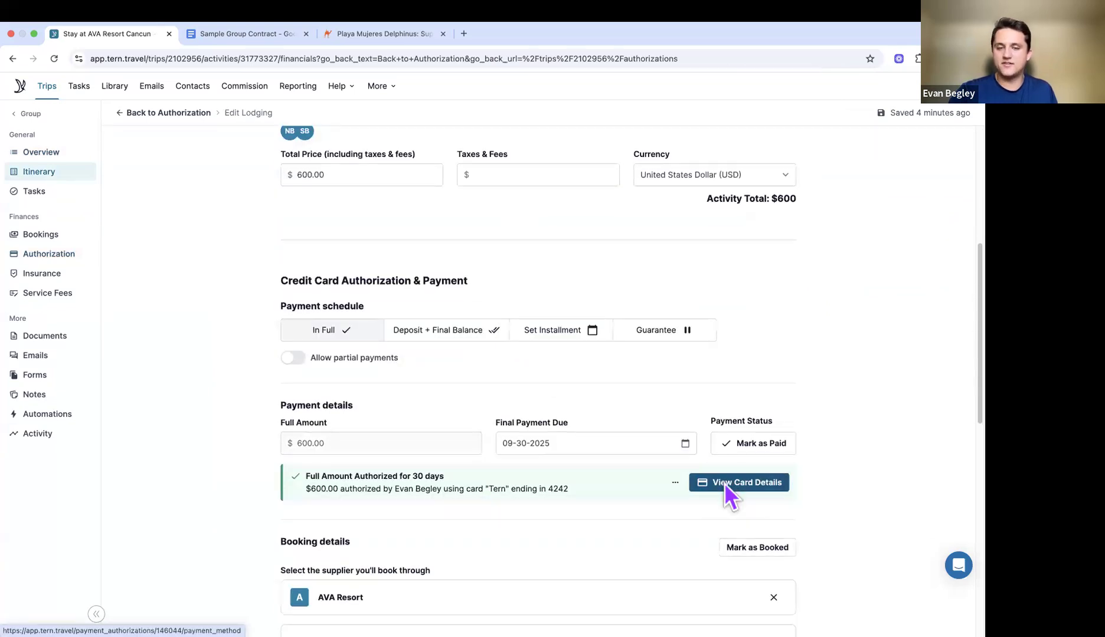
click(725, 483)
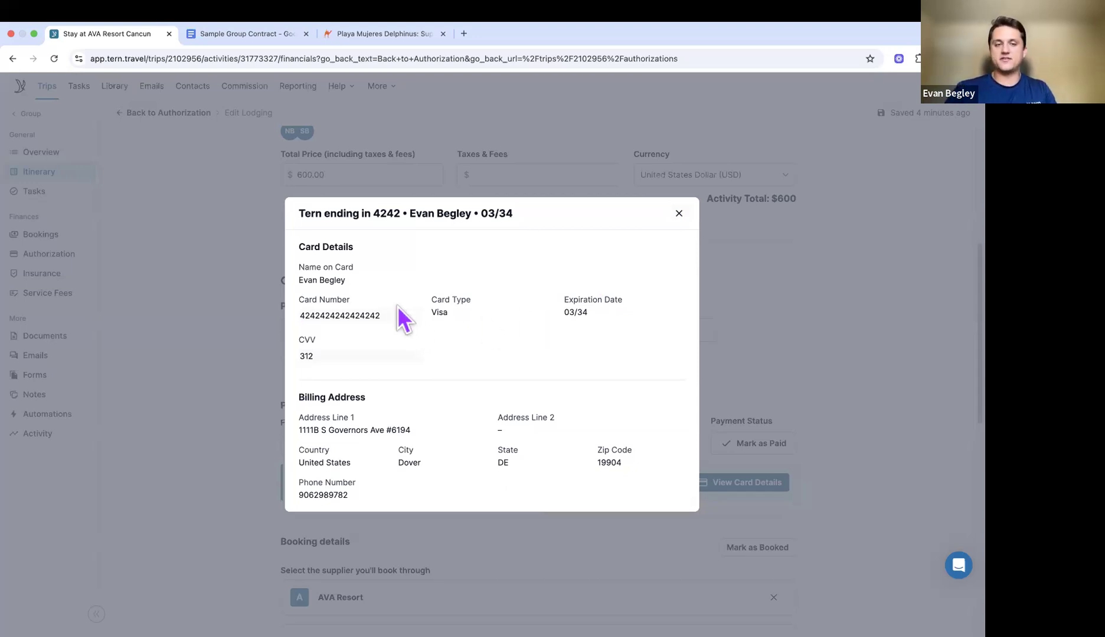
click(679, 213)
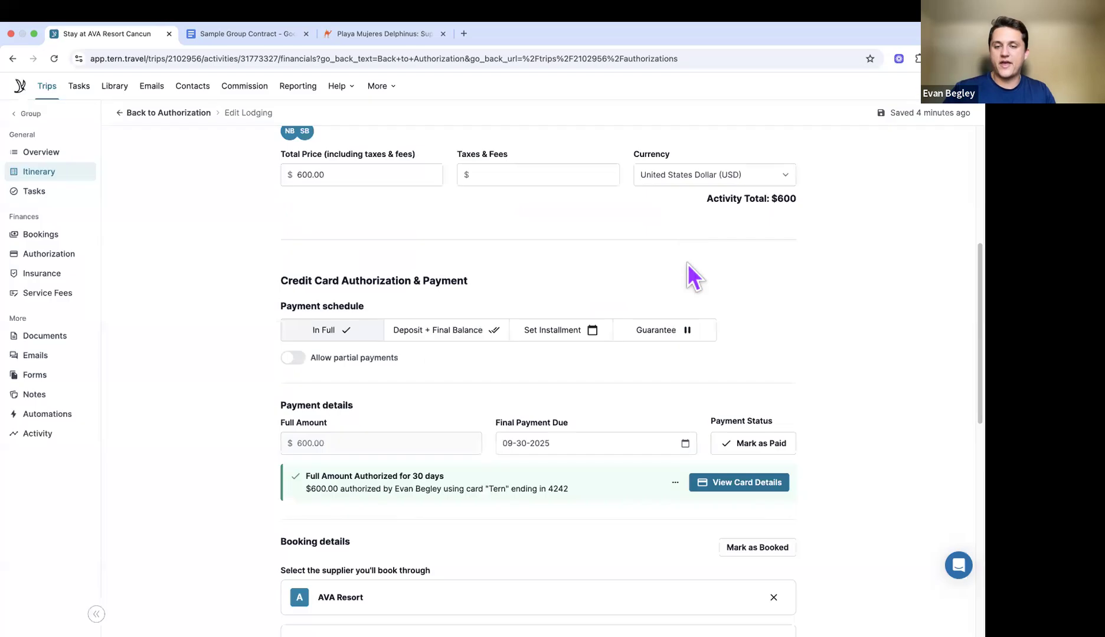
Step: Mark the AVA Resort stay as paid and as booked
scroll(759, 378, down, 2)
click(758, 369)
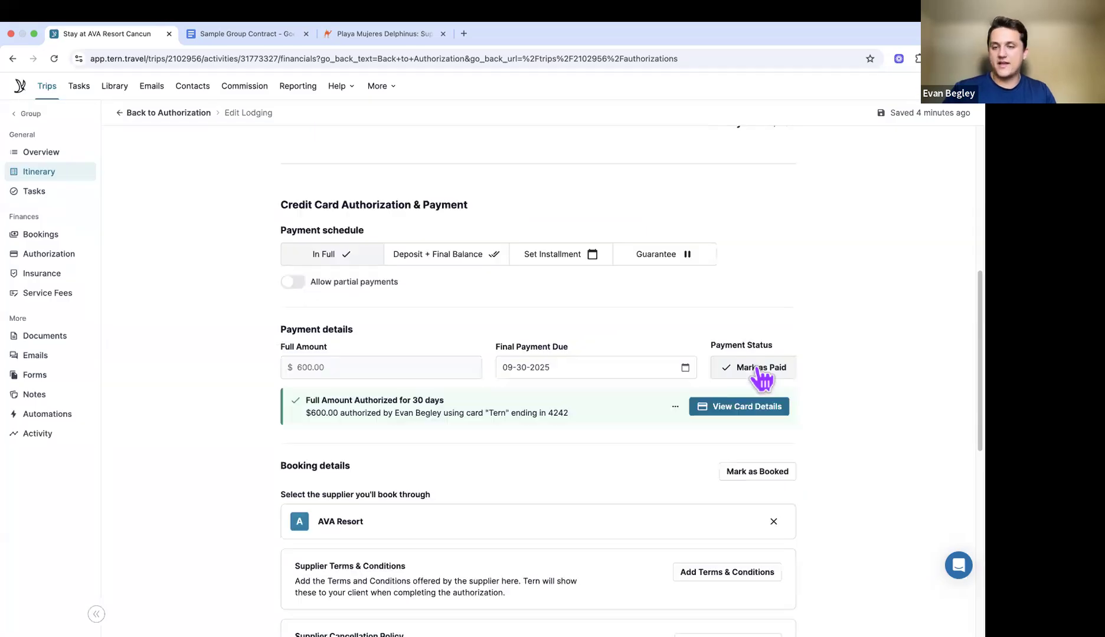
scroll(725, 360, down, 5)
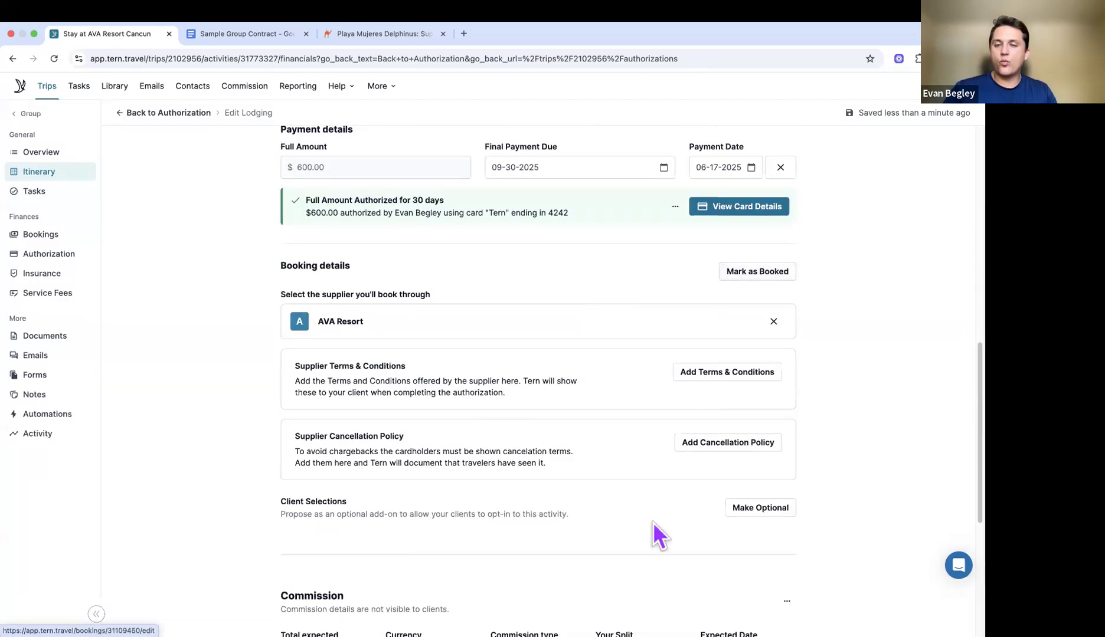
scroll(730, 464, down, 2)
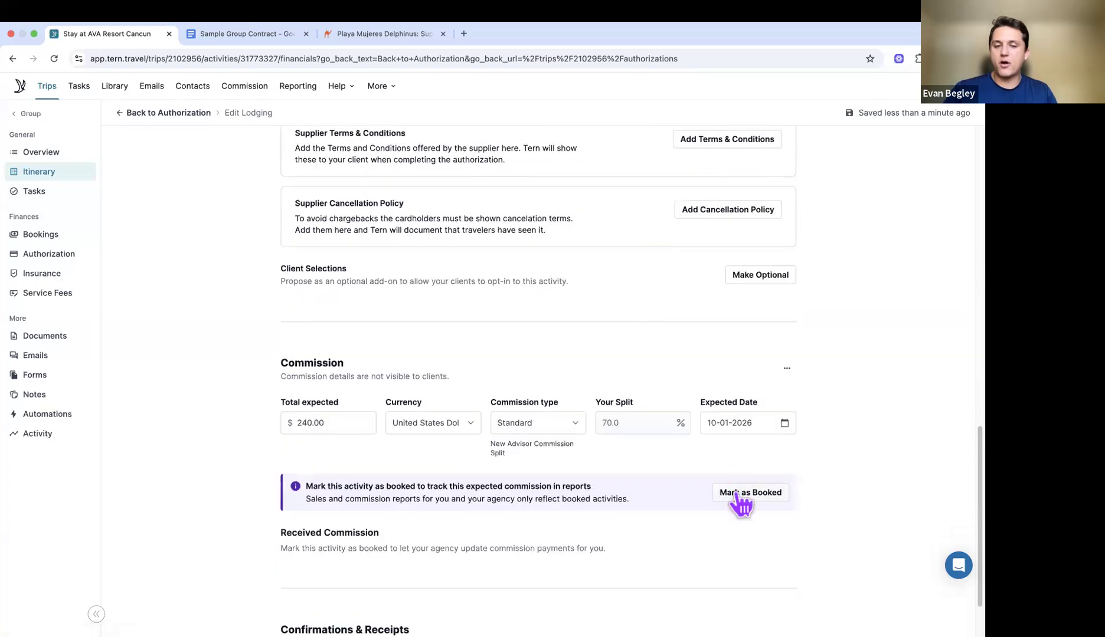
scroll(740, 504, down, 1)
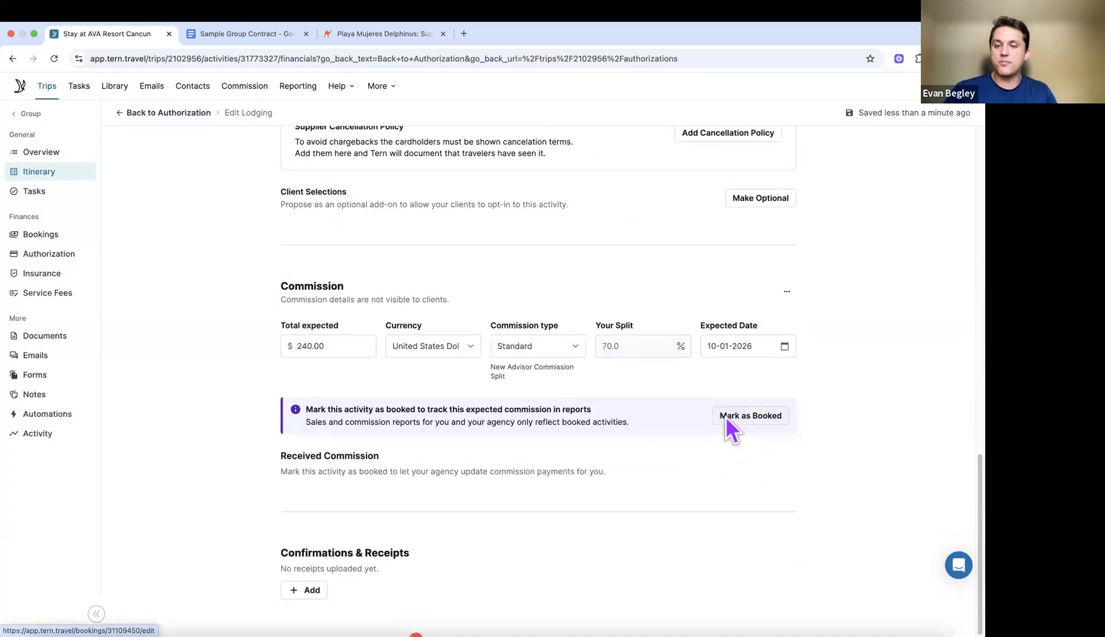
click(726, 417)
click(635, 493)
click(308, 590)
Step: Enter the lodging's confirmation number and select AVA Resort as the supplier
click(370, 560)
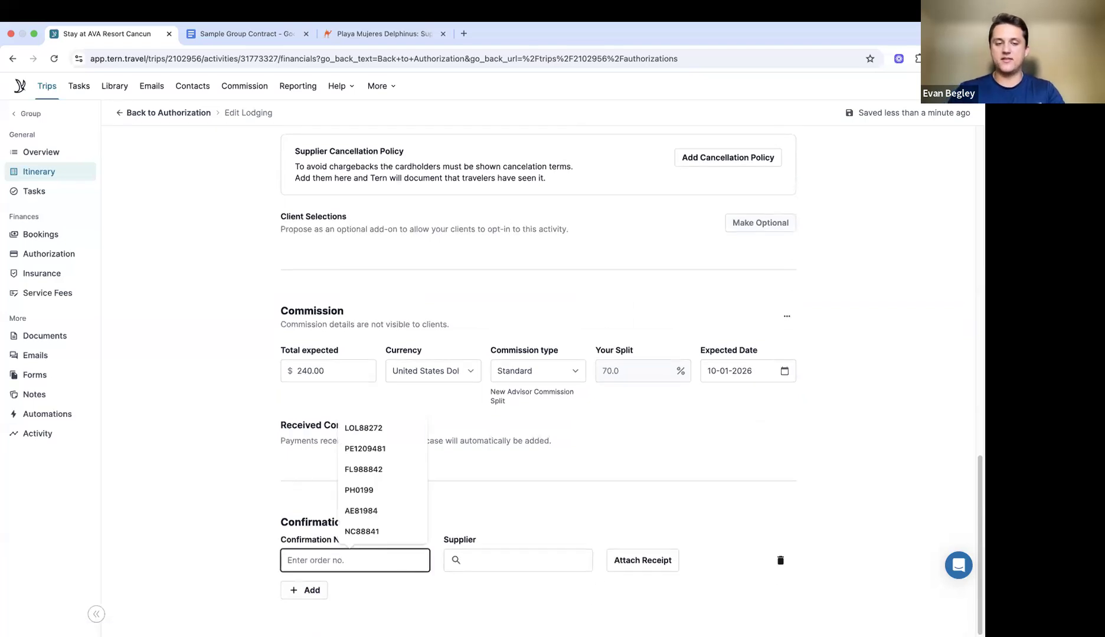
key(Tab)
text(av)
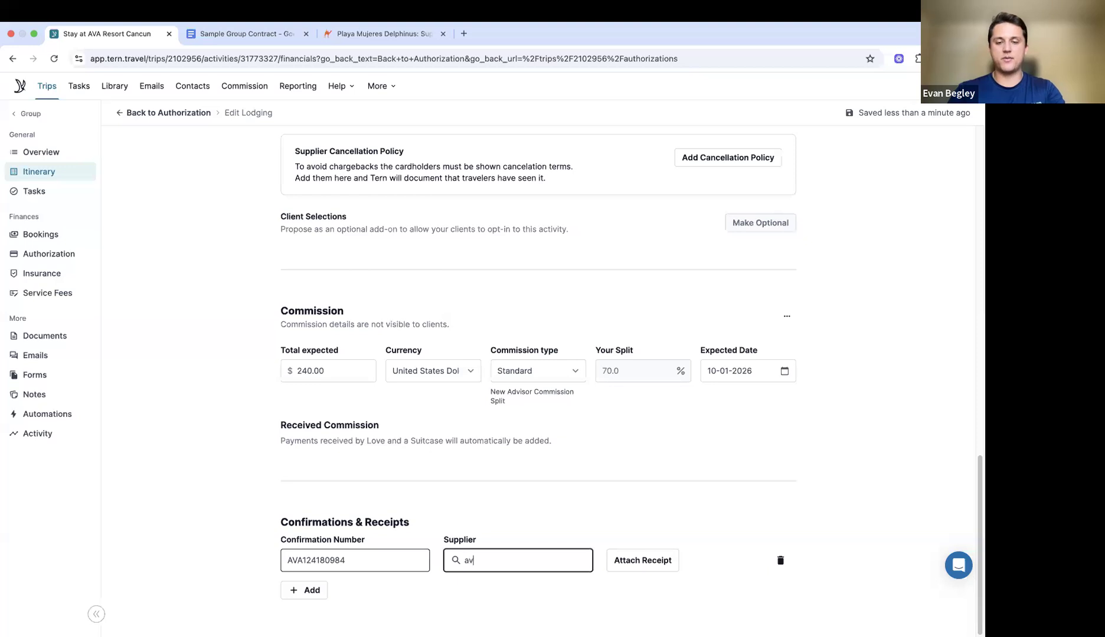
text(a)
scroll(513, 608, down, 3)
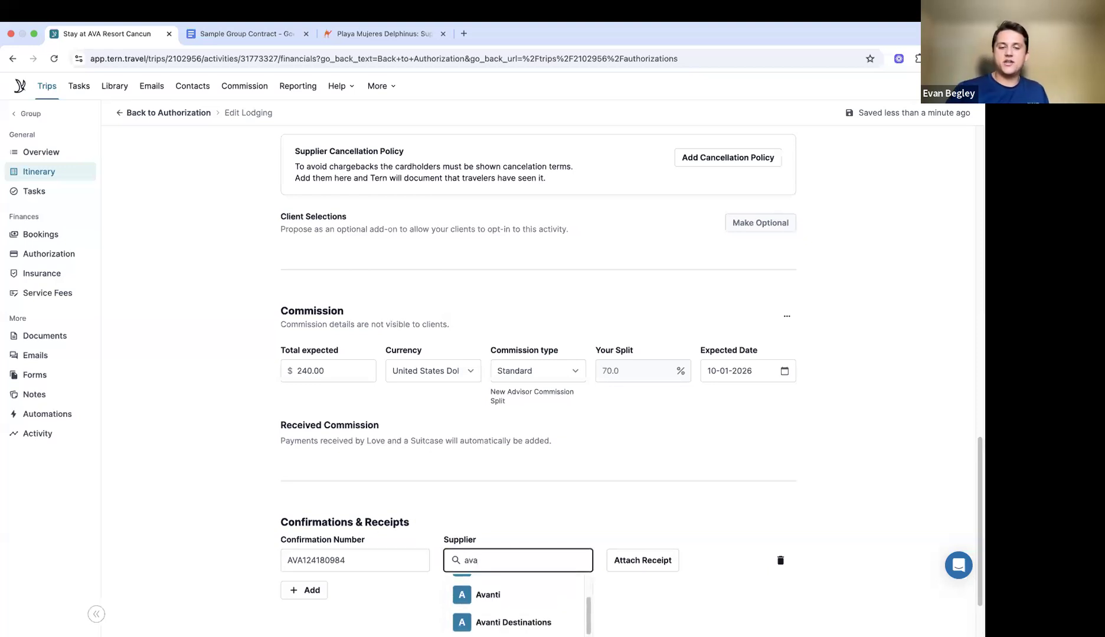
text(re)
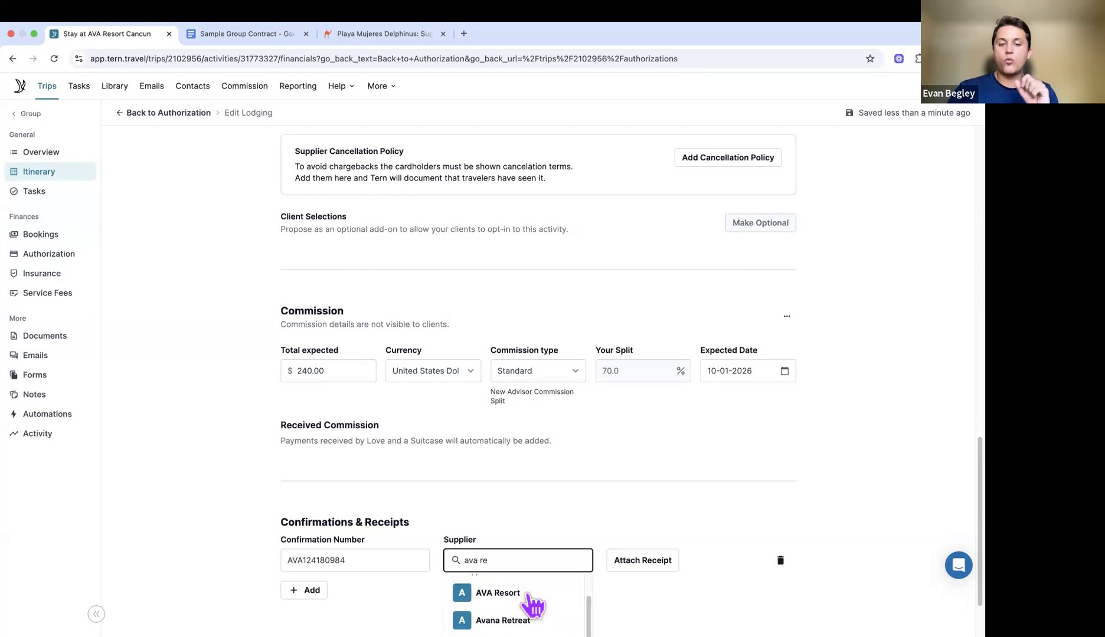
click(534, 593)
scroll(621, 492, up, 3)
scroll(623, 499, up, 5)
scroll(624, 501, down, 8)
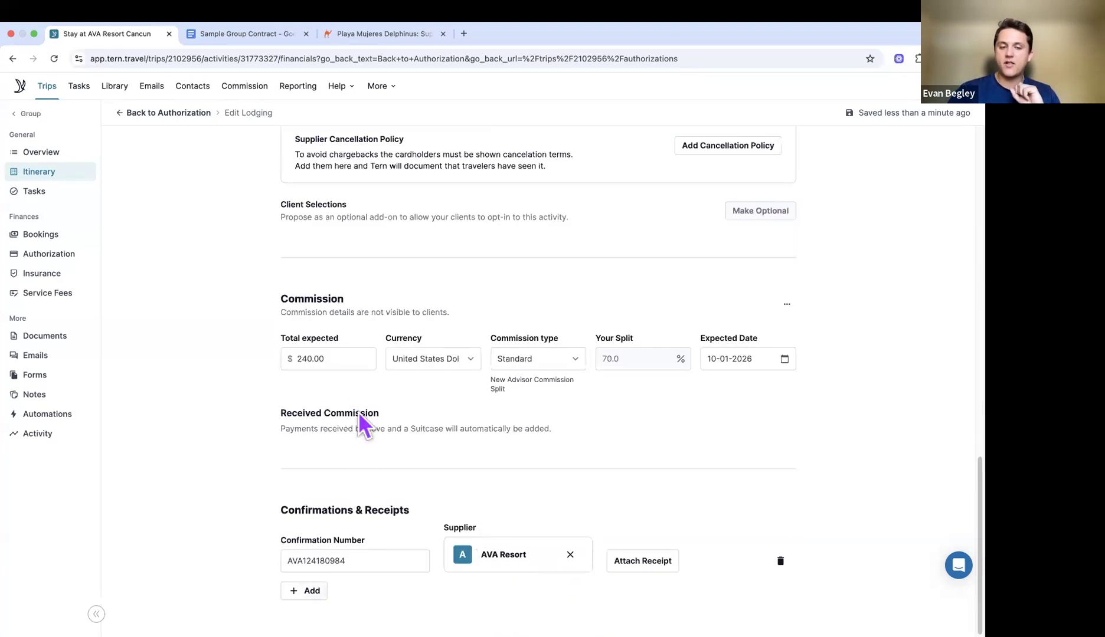
scroll(272, 277, up, 15)
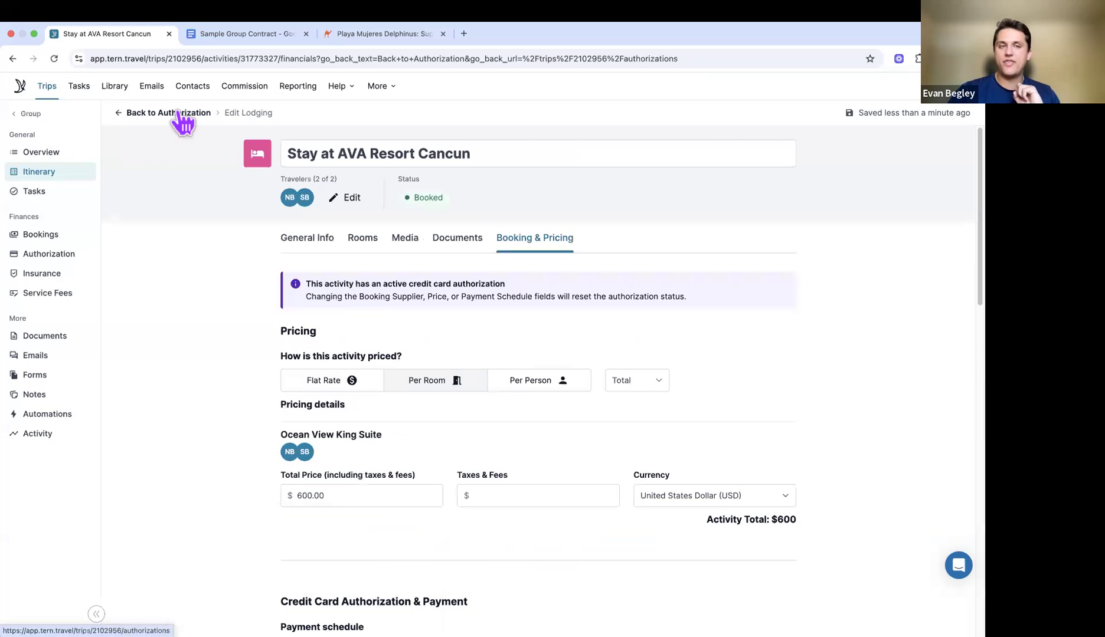
Step: Publish the Walsh Wedding - Brown changes without emailing, then reload the client's incognito page
click(179, 112)
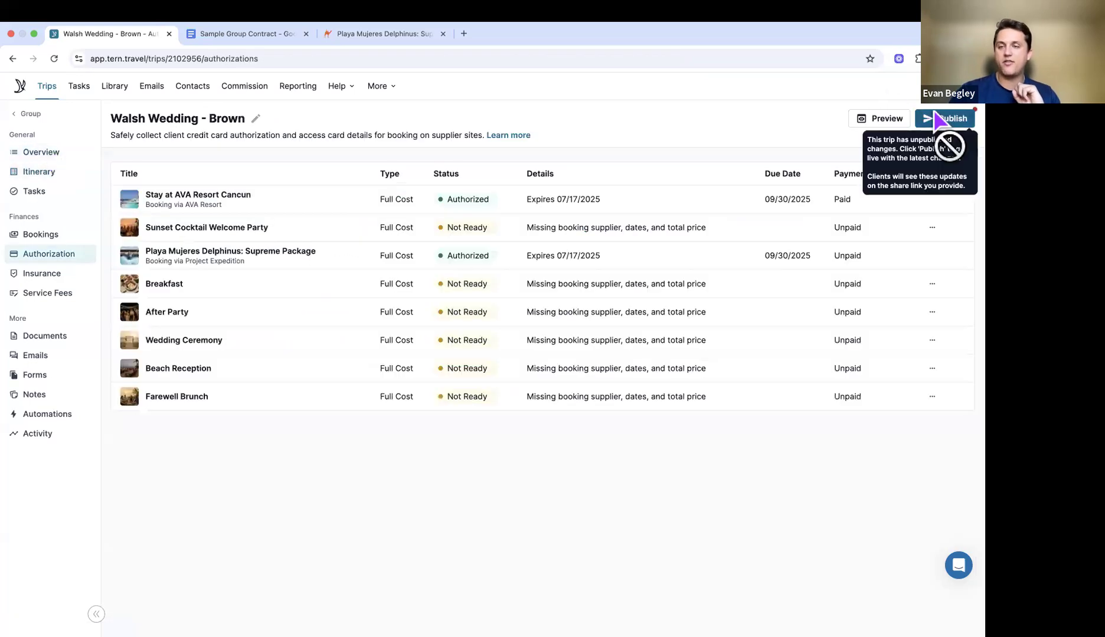
click(922, 122)
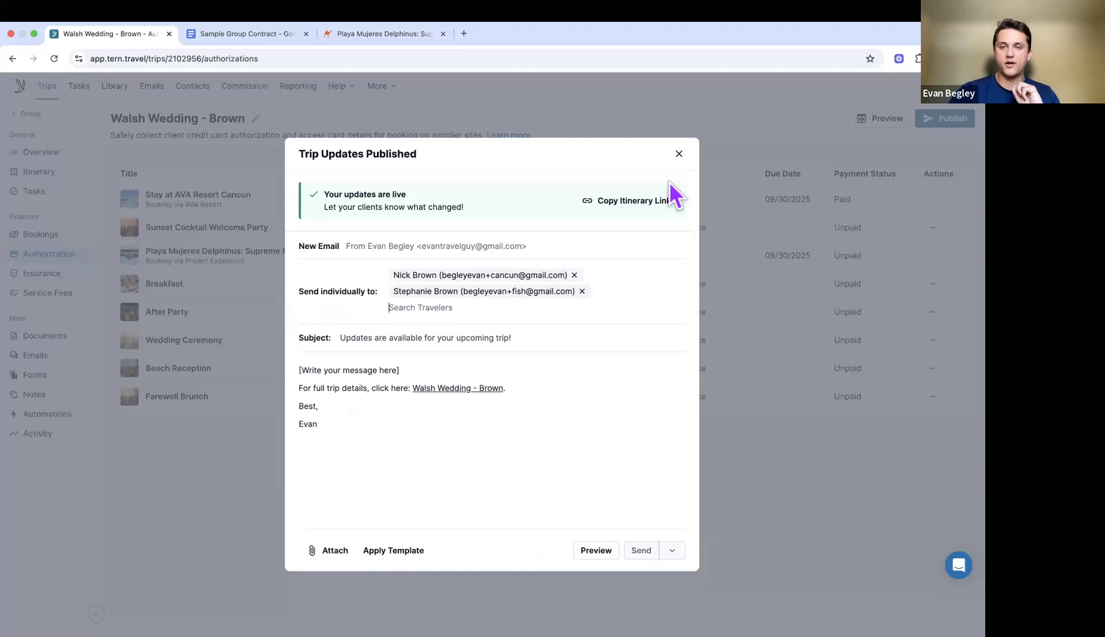
click(678, 156)
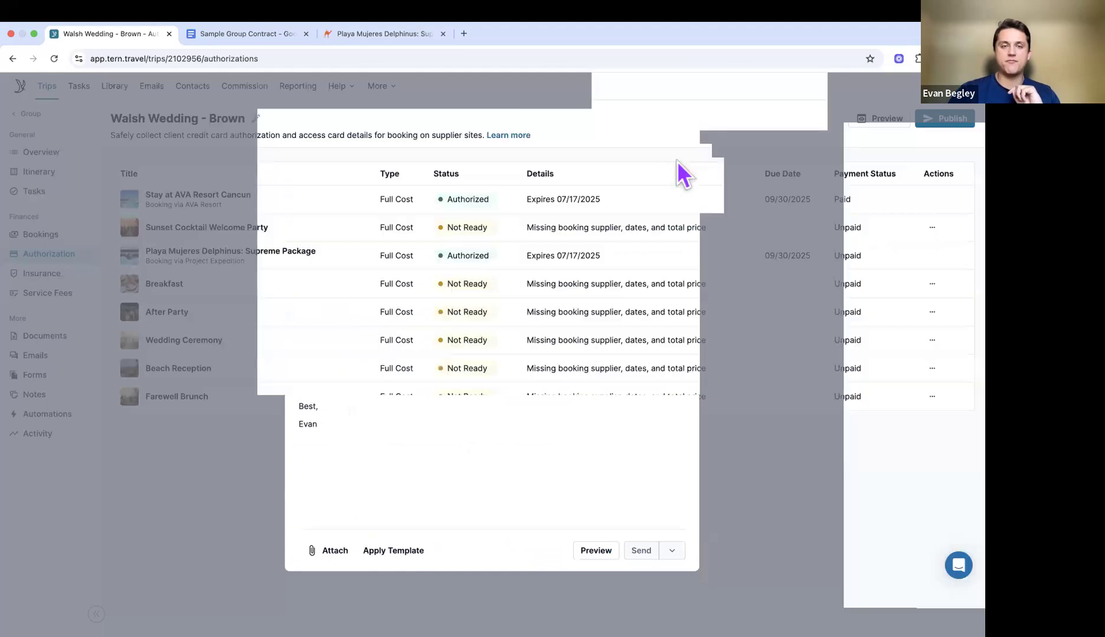
key(super+grave)
click(45, 58)
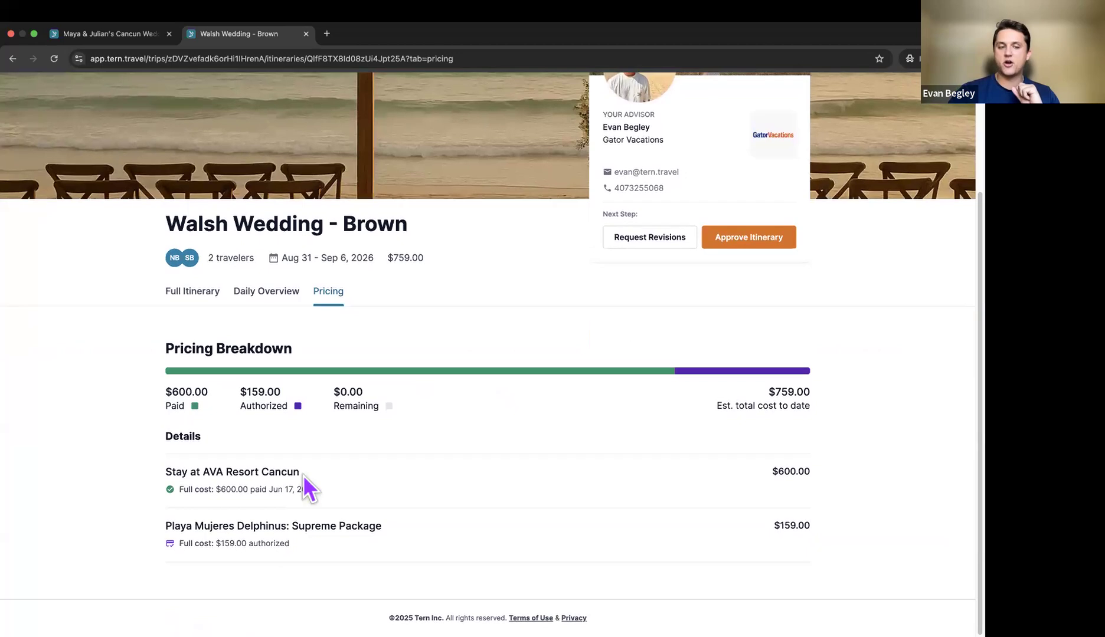
click(207, 295)
scroll(319, 366, down, 7)
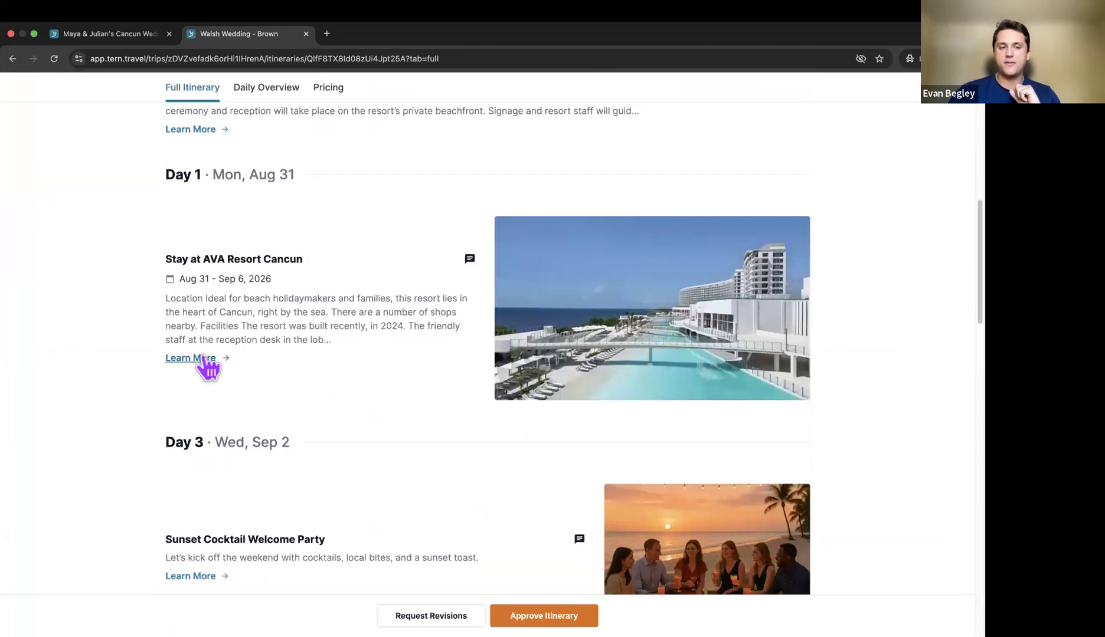
click(254, 354)
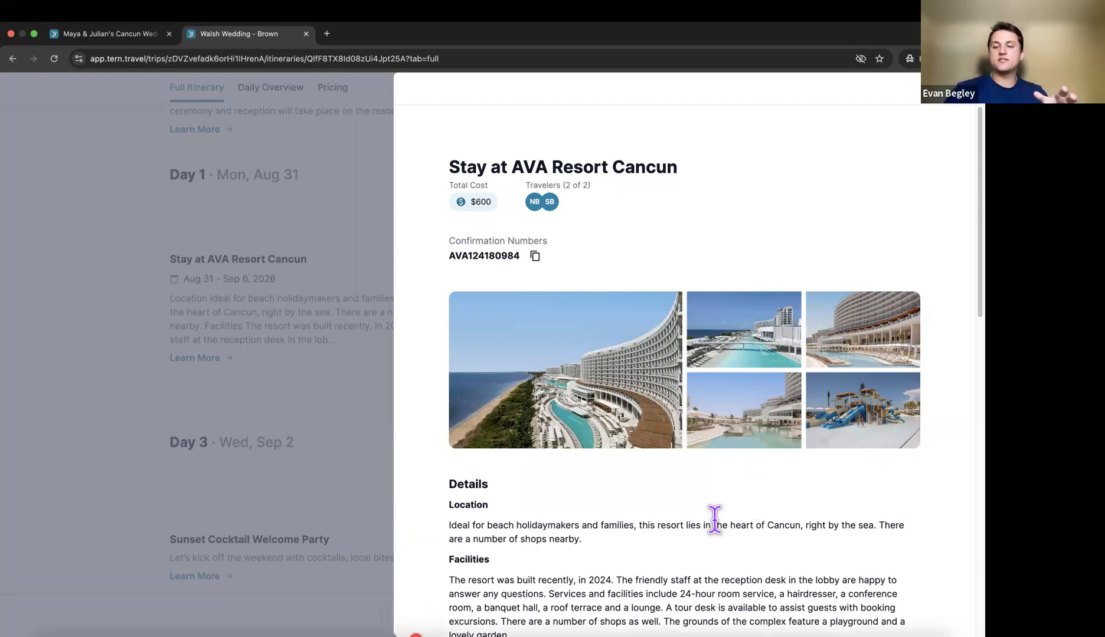
key(Escape)
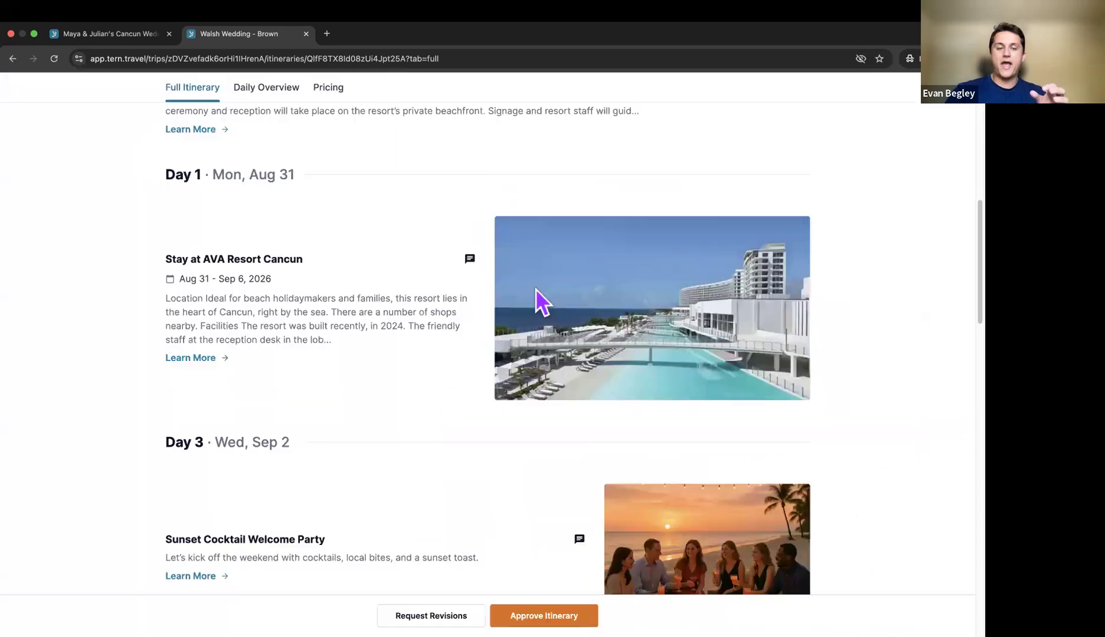
scroll(535, 288, up, 10)
scroll(269, 357, down, 2)
scroll(269, 357, up, 2)
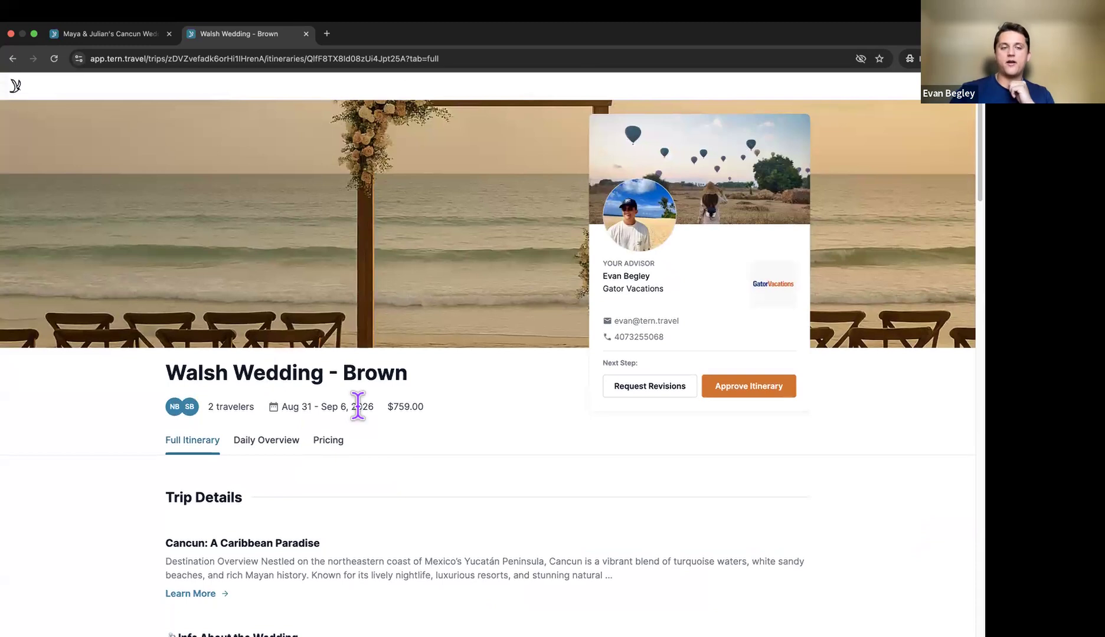
scroll(360, 413, down, 4)
scroll(497, 514, down, 3)
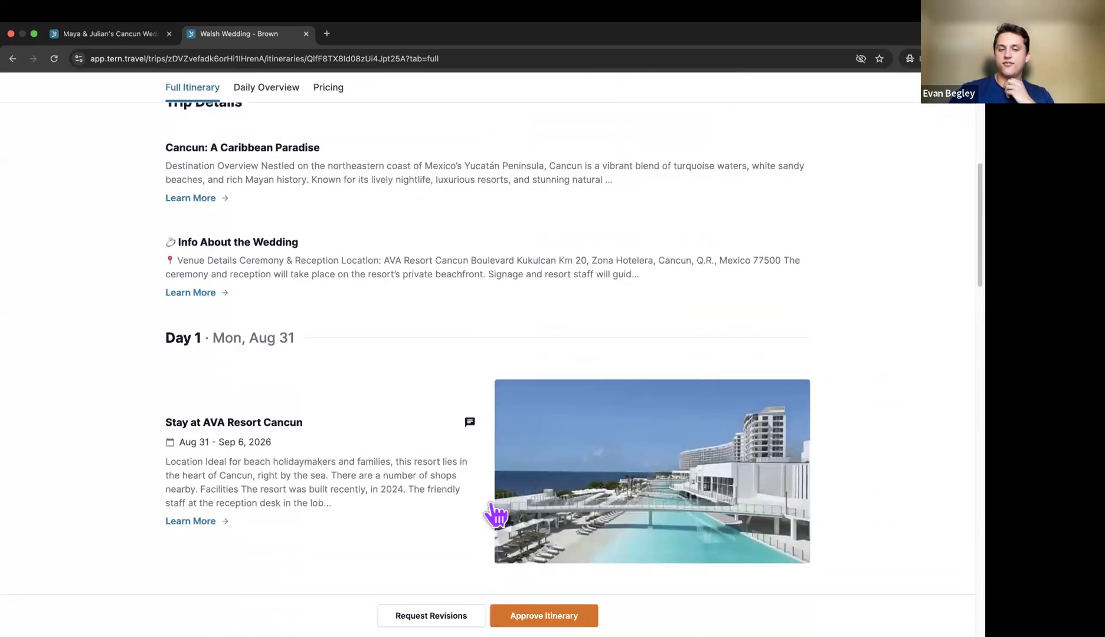
scroll(466, 473, up, 7)
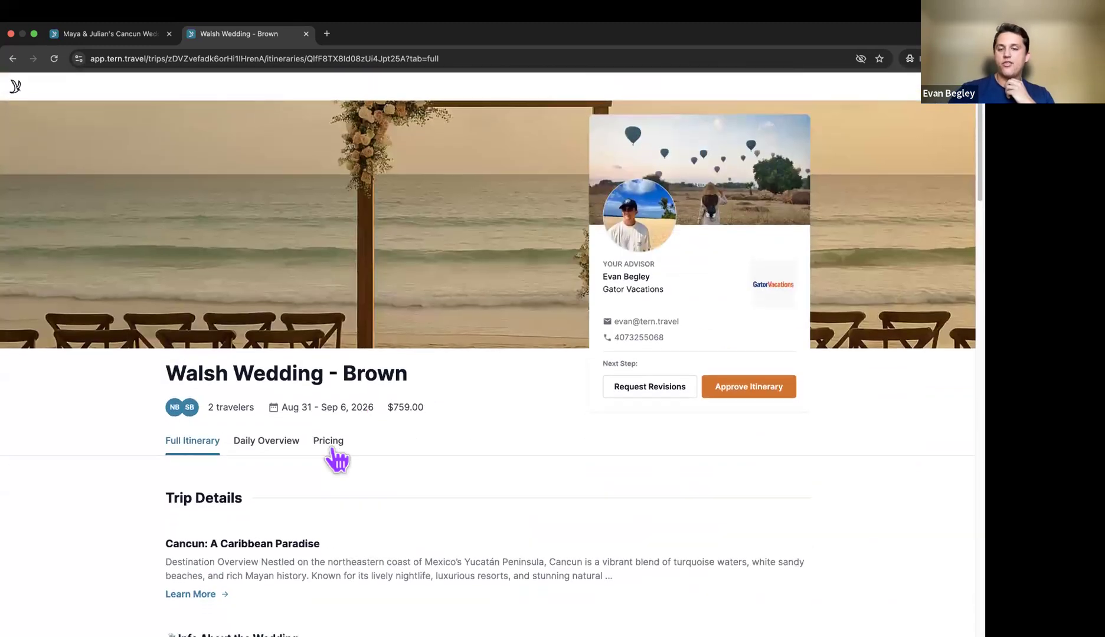
click(331, 448)
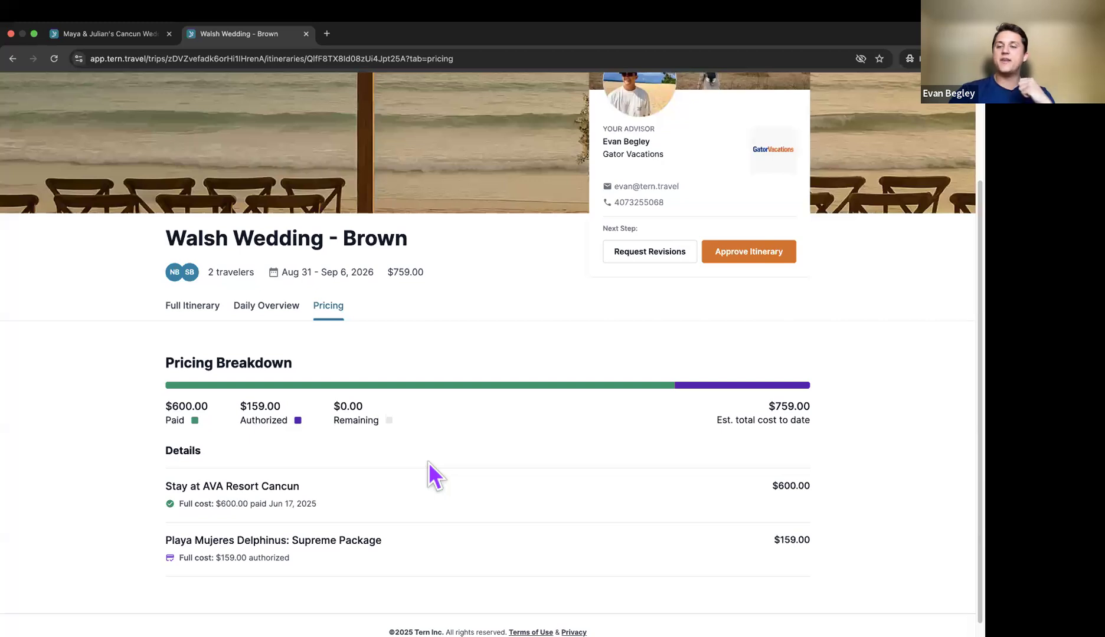
scroll(428, 462, up, 3)
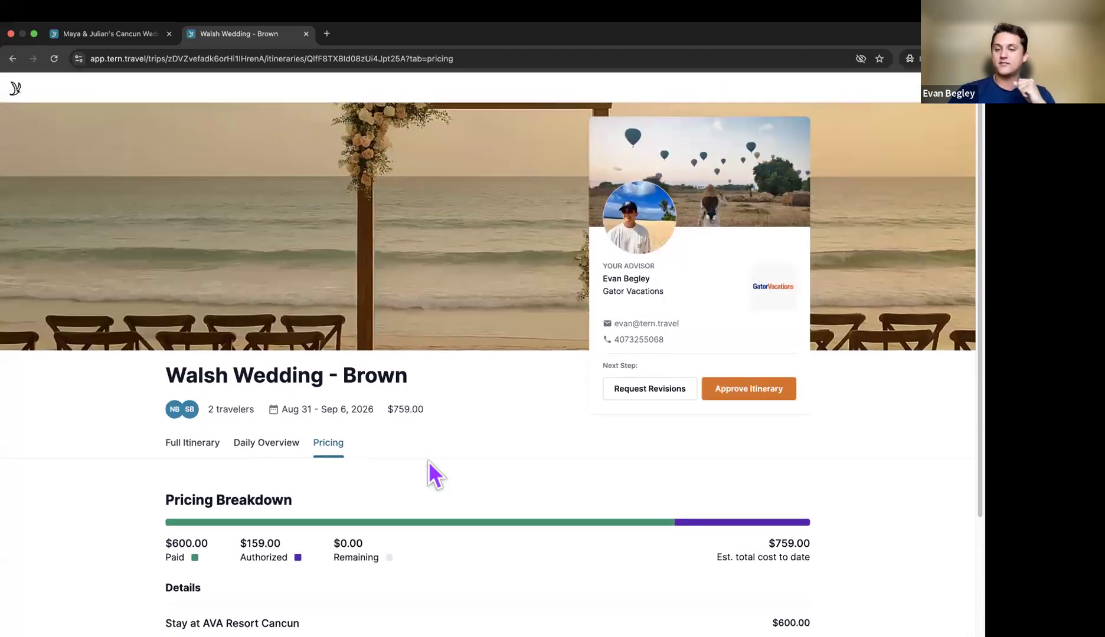
scroll(468, 449, down, 2)
scroll(470, 449, up, 2)
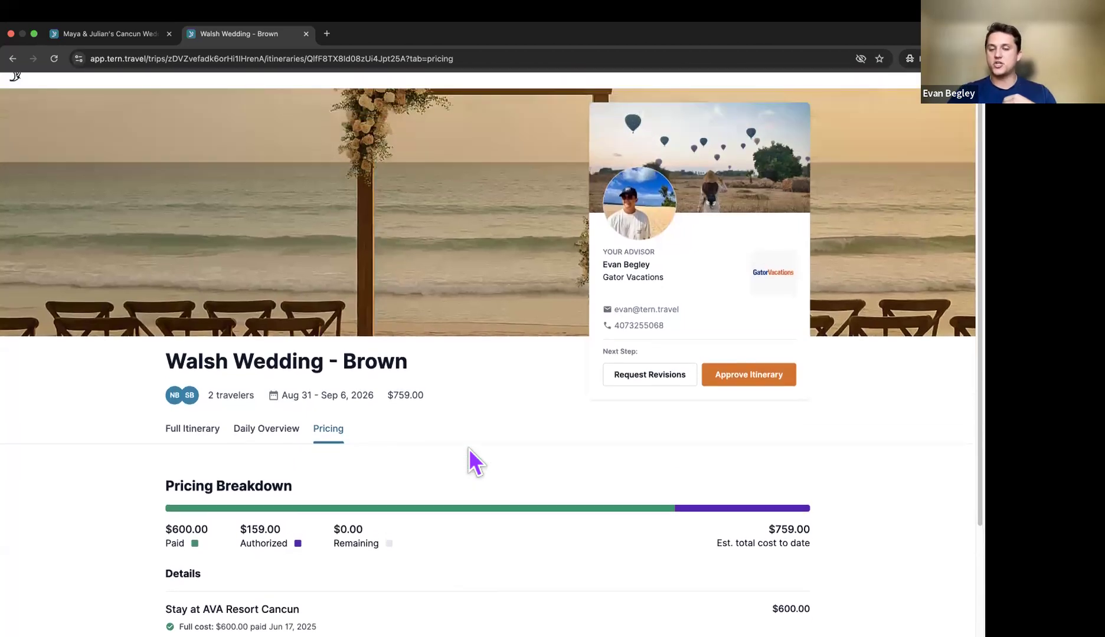
scroll(469, 449, down, 3)
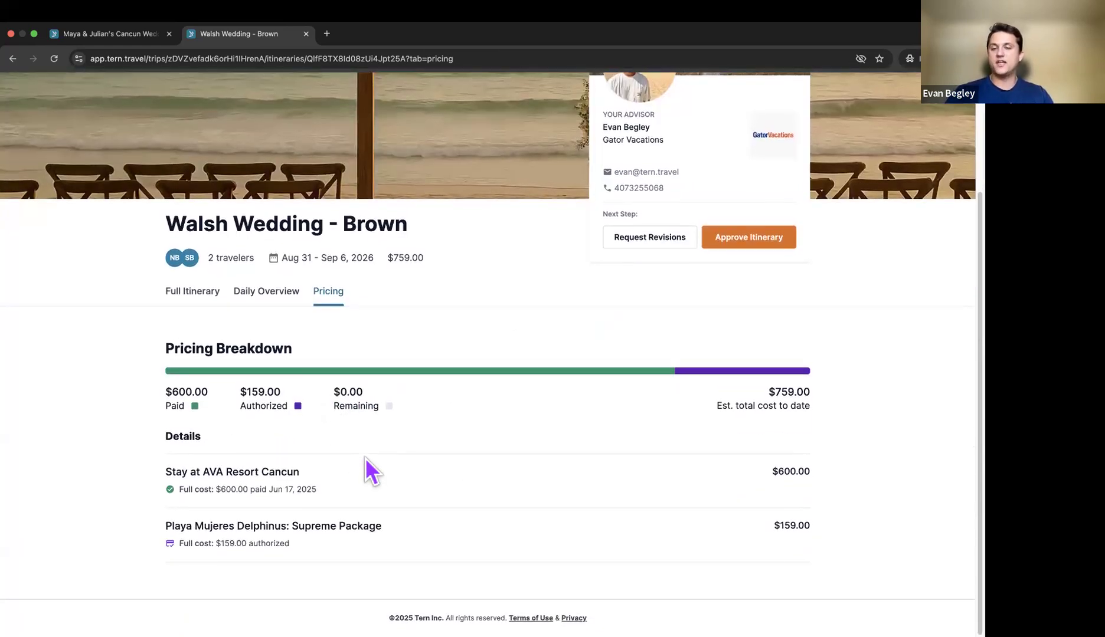
scroll(365, 459, up, 1)
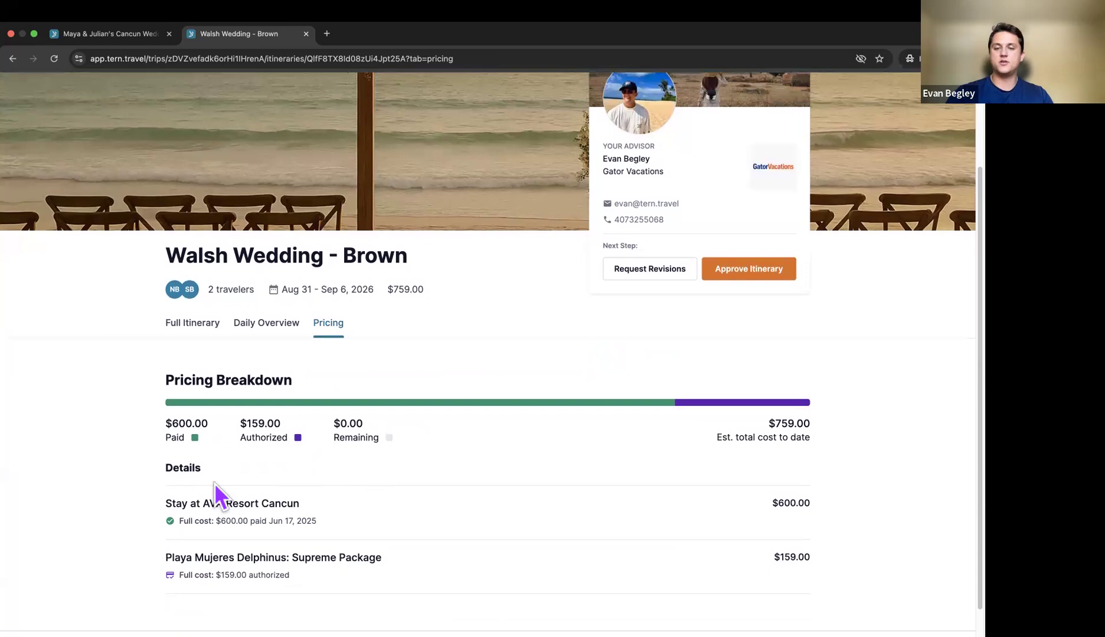
scroll(475, 354, up, 3)
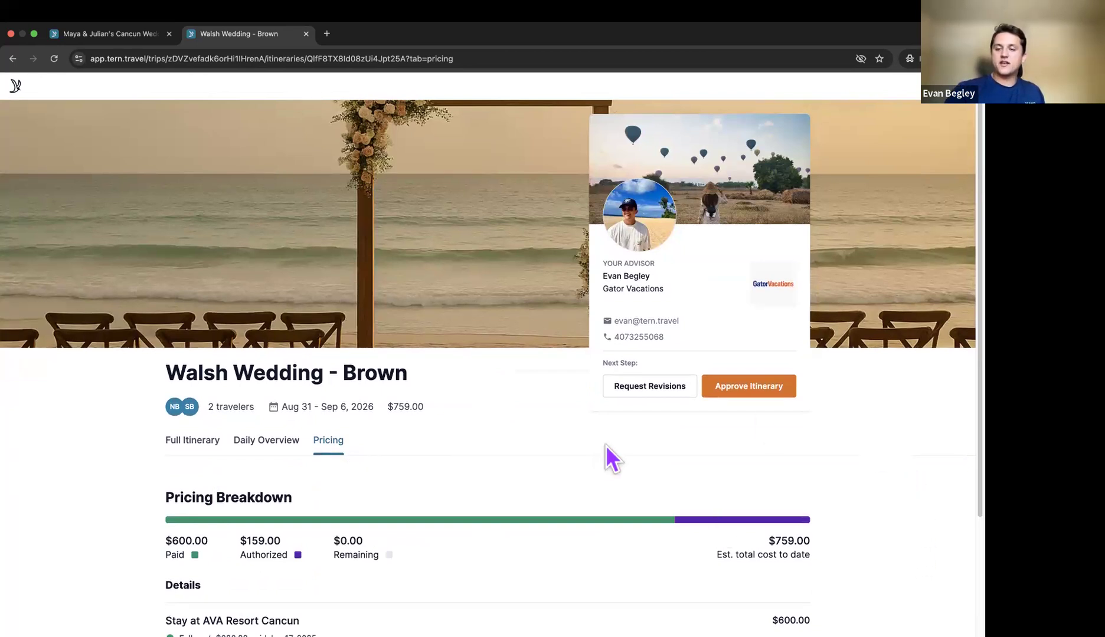
click(136, 36)
click(247, 35)
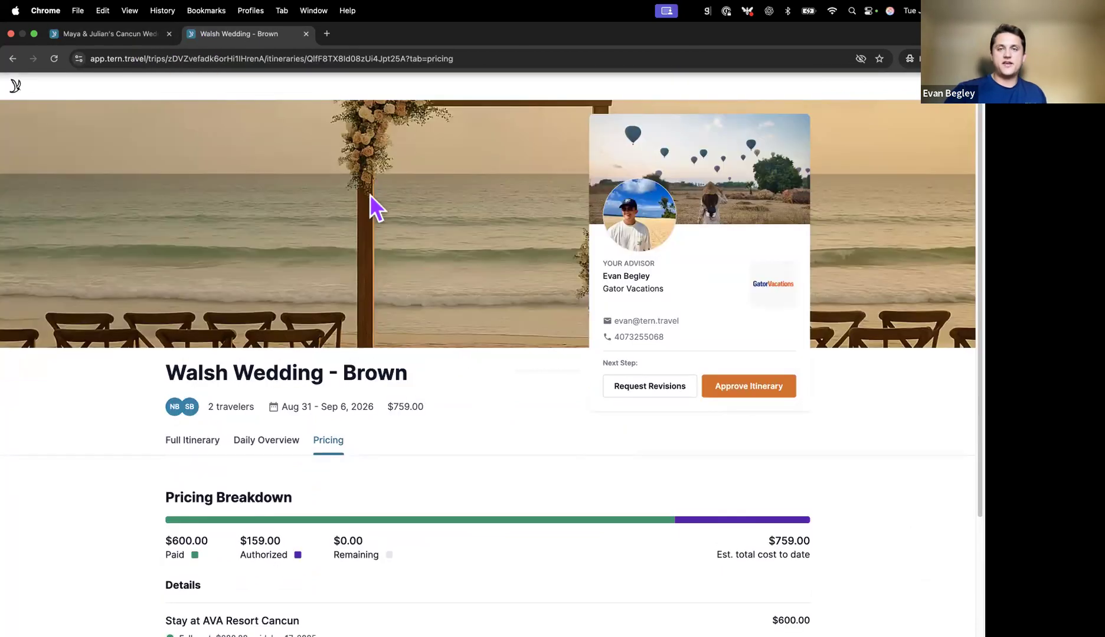
Step: Return to the advisor workspace and go from the sub-trip overview up to the Walsh Wedding group trip
key(ctrl+Right)
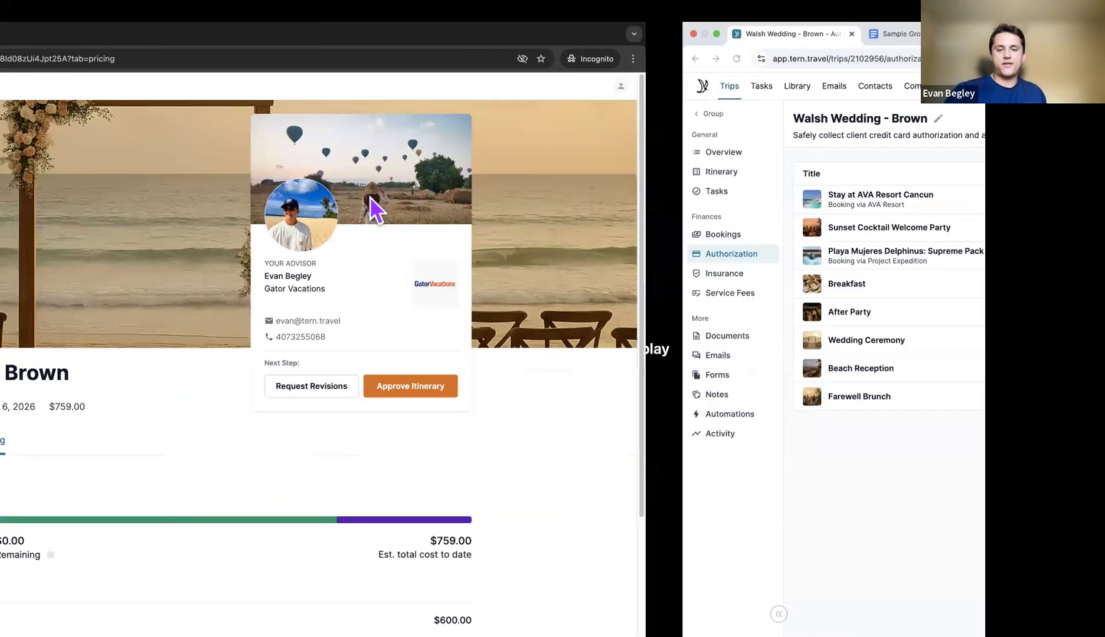
key(ctrl+Right)
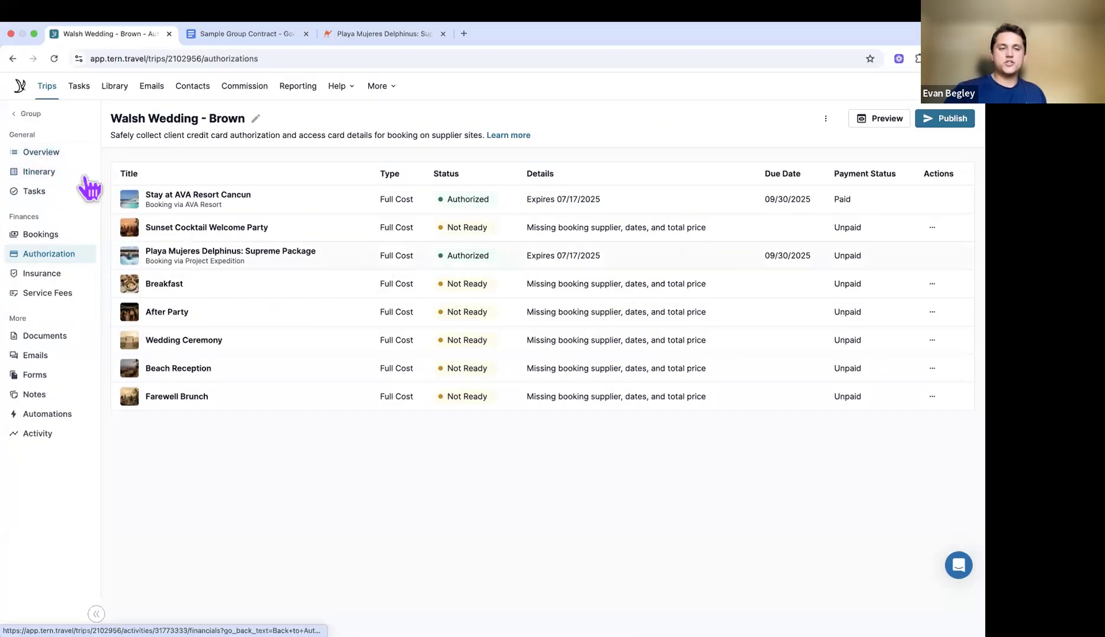
click(42, 152)
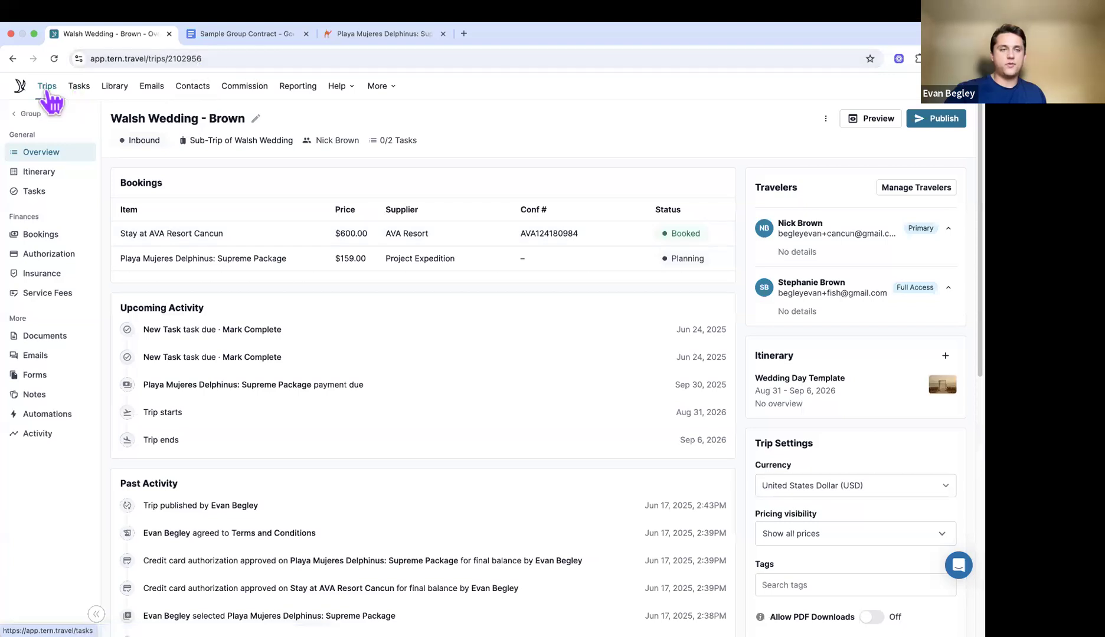
click(30, 116)
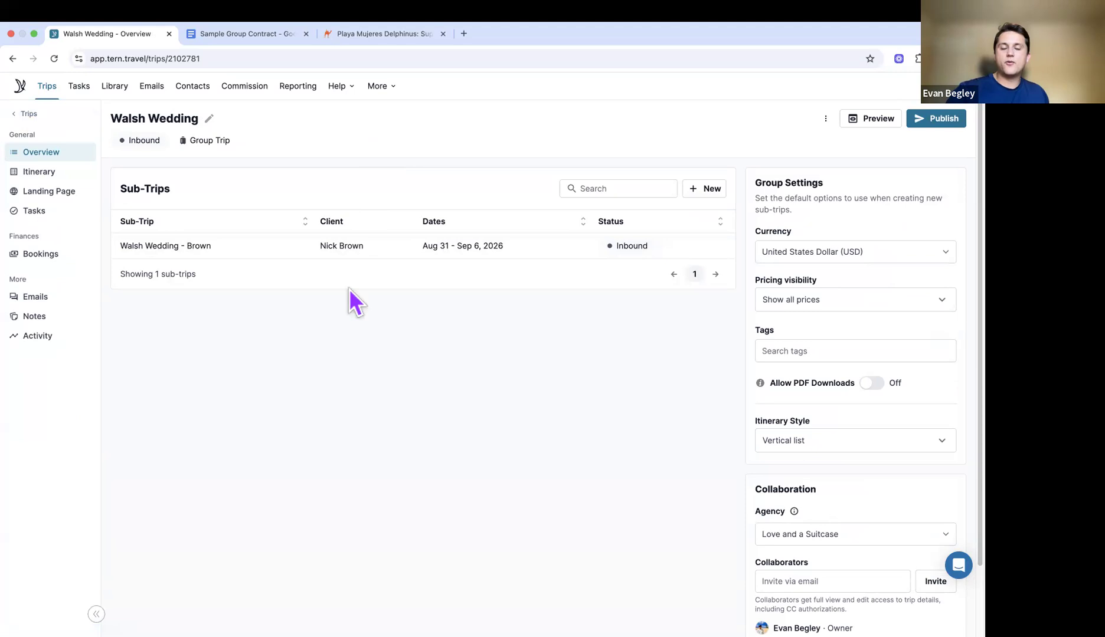
Step: Scroll through the Walsh Wedding group trip page toward the Walsh Wedding - Brown sub-trip
scroll(349, 288, down, 1)
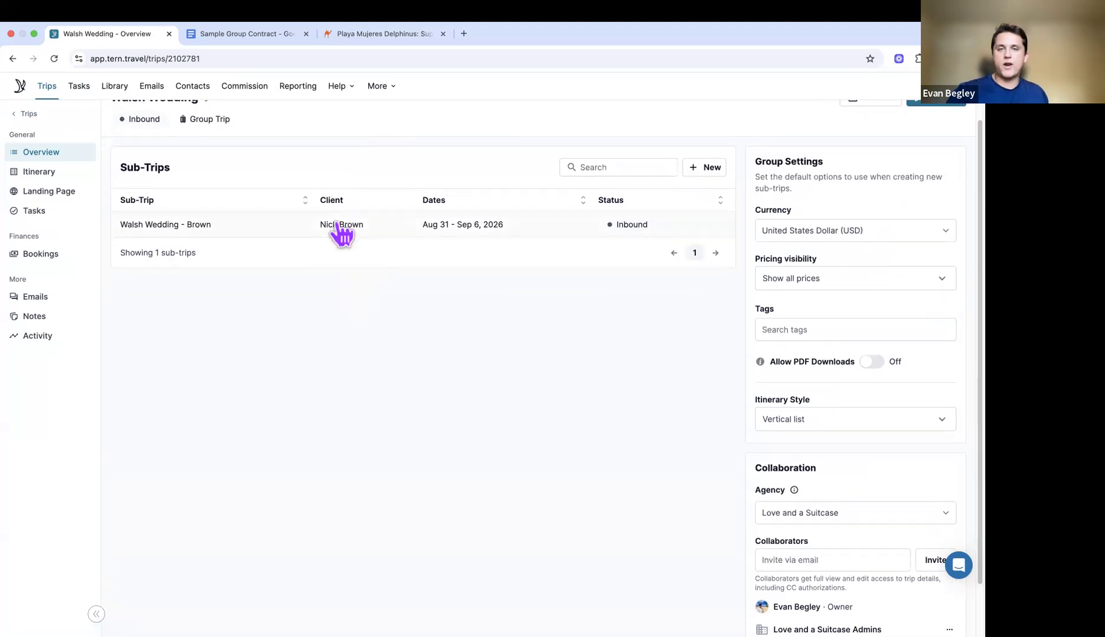
scroll(327, 242, down, 1)
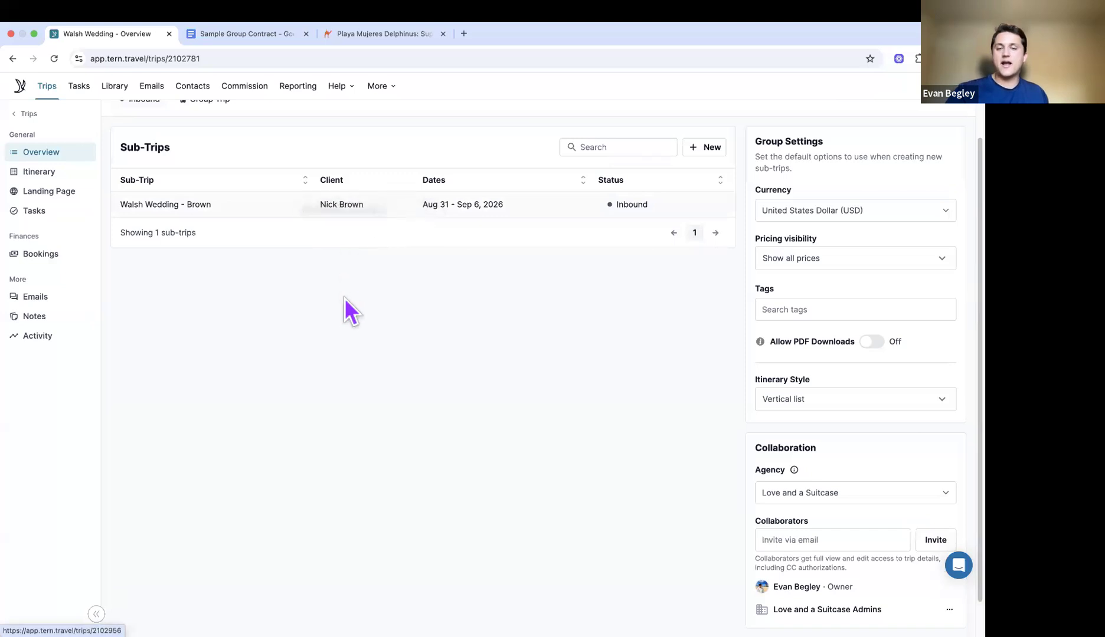
scroll(345, 298, down, 1)
scroll(344, 298, up, 2)
scroll(345, 299, down, 1)
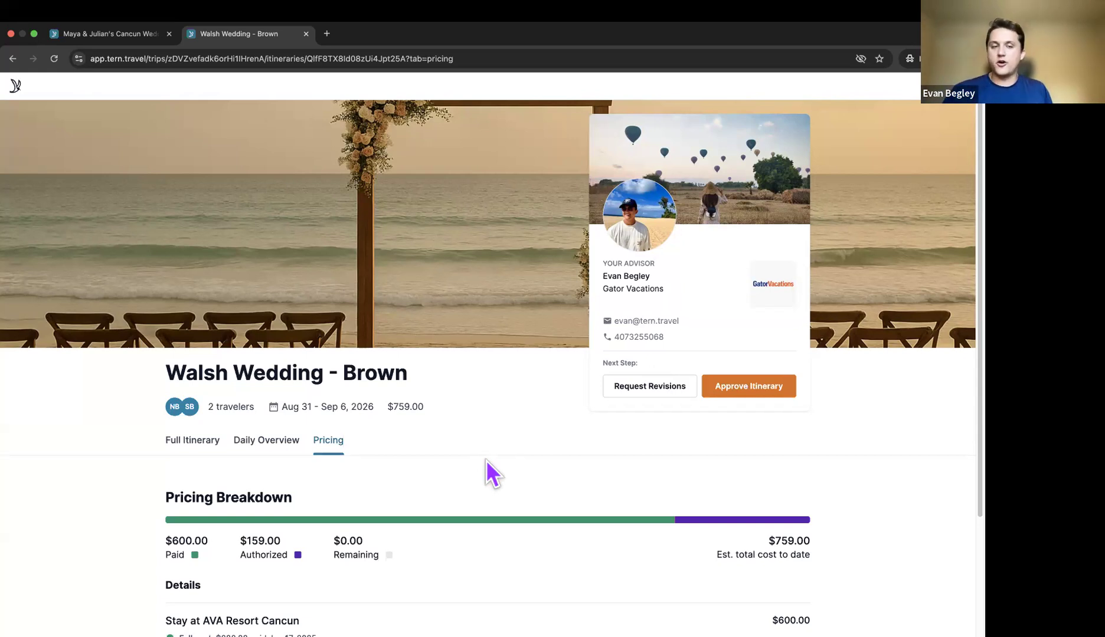
Step: Close the Request Revisions feedback form unsent and return to the Walsh Wedding overview window
scroll(486, 460, up, 3)
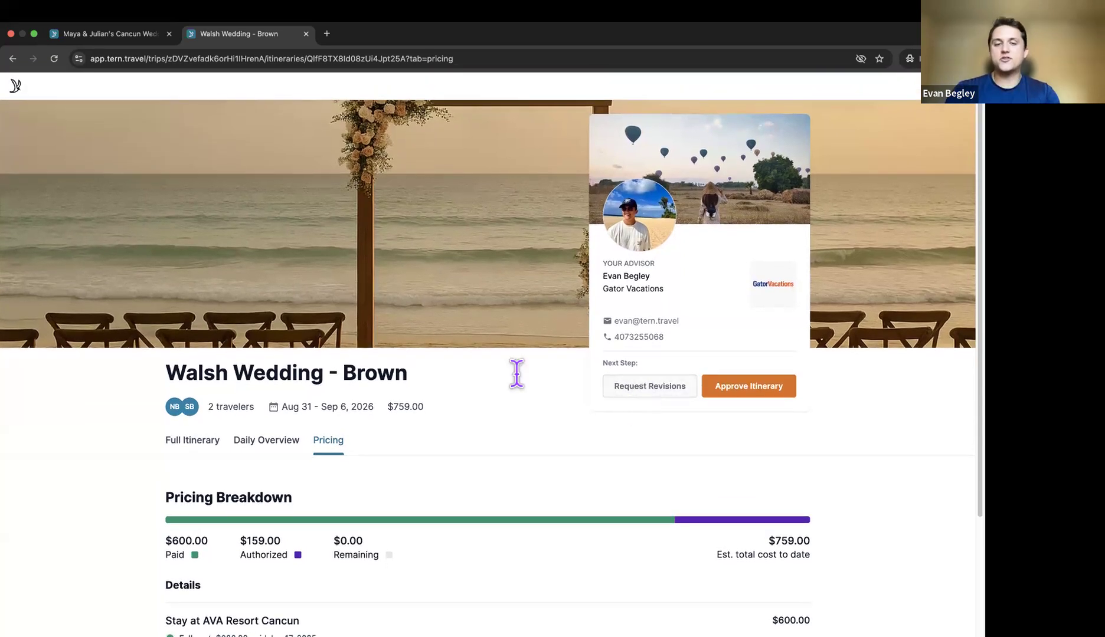
click(649, 386)
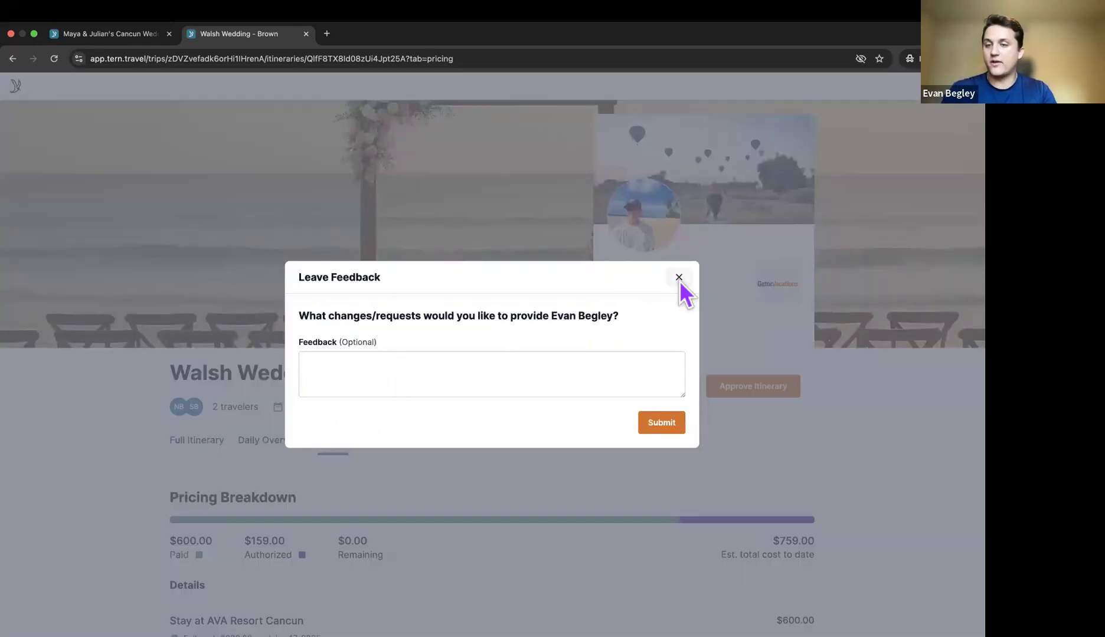
click(679, 281)
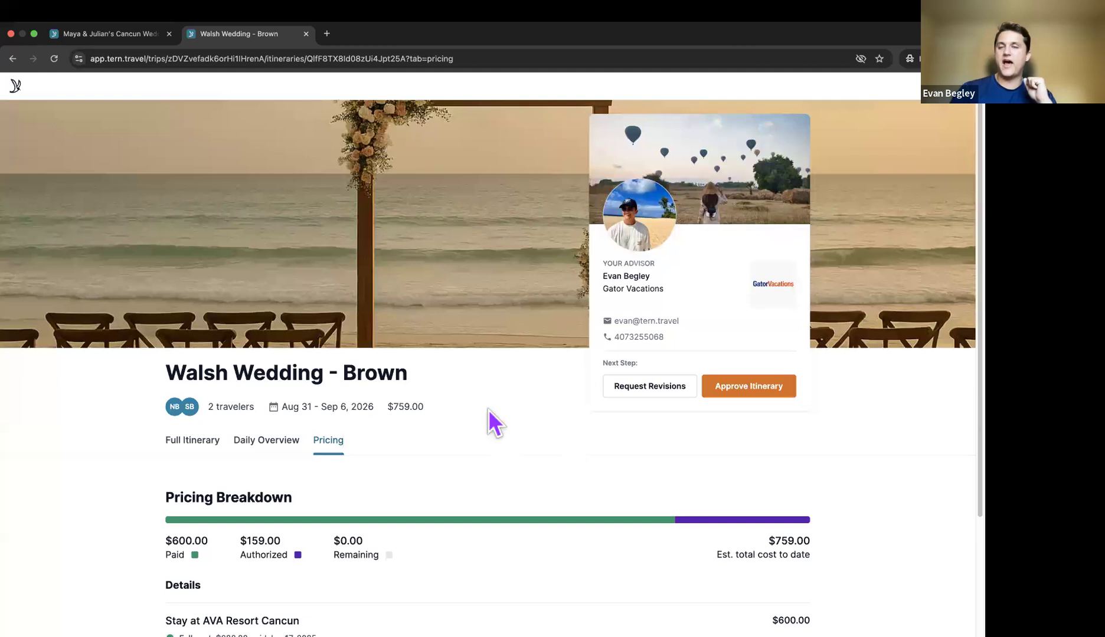
key(ctrl+Right)
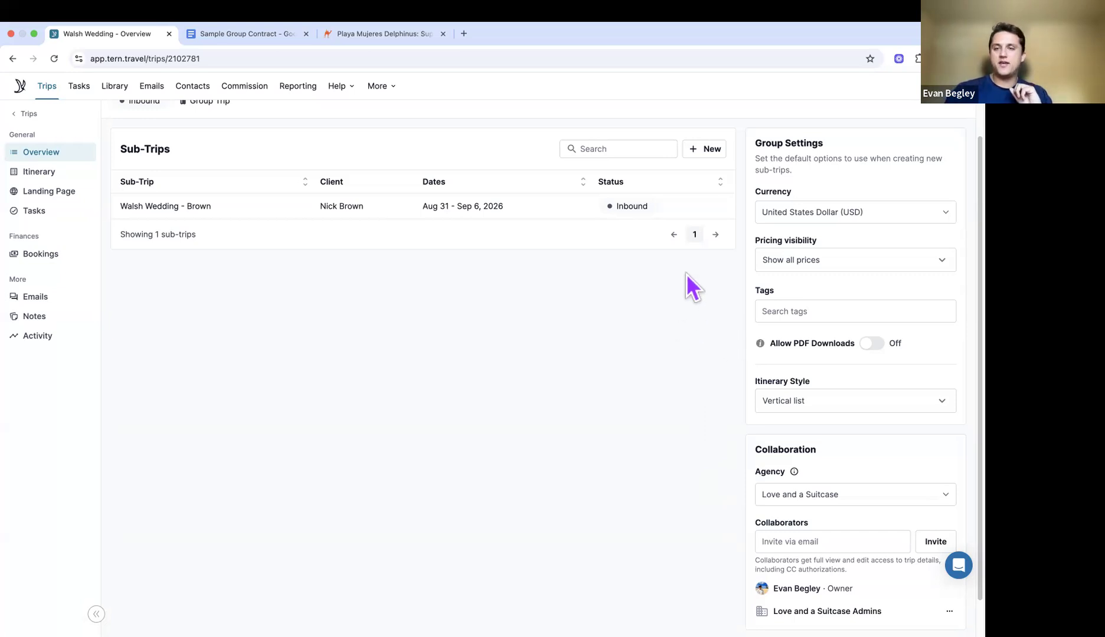
Step: Turn on Allow PDF Downloads for the Walsh Wedding group trip and publish the updates
scroll(797, 190, up, 1)
scroll(748, 256, down, 2)
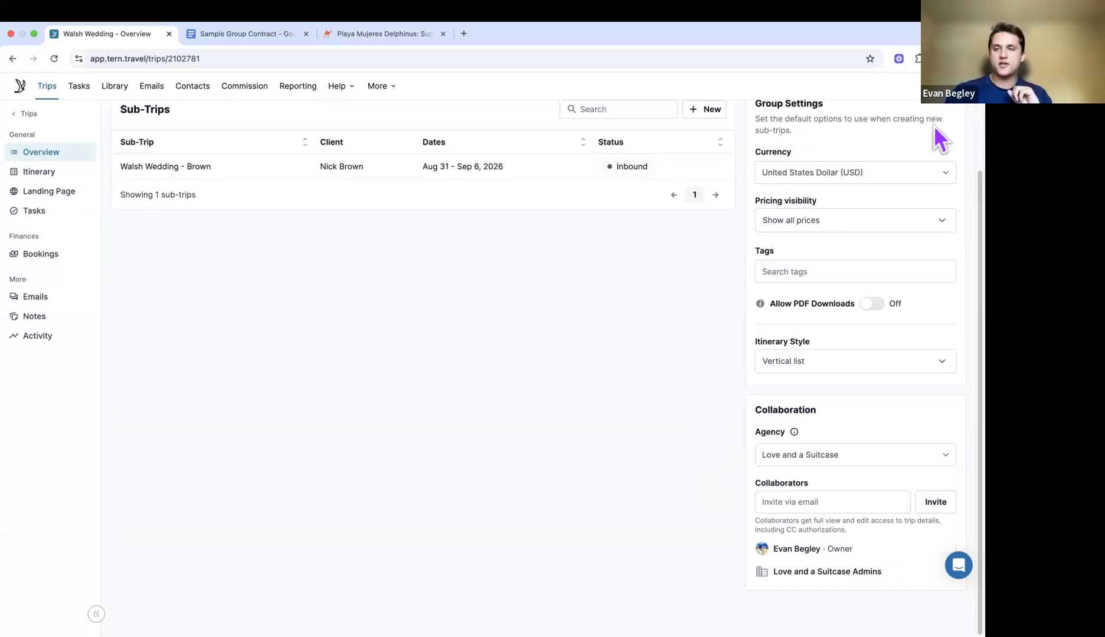
click(873, 304)
scroll(896, 210, up, 2)
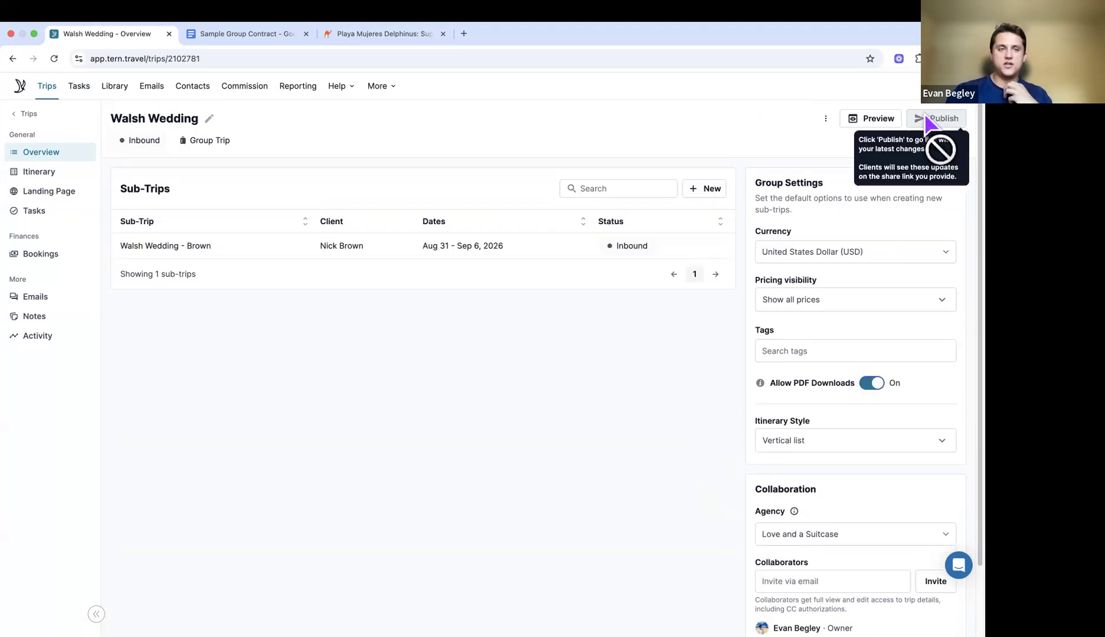
click(921, 117)
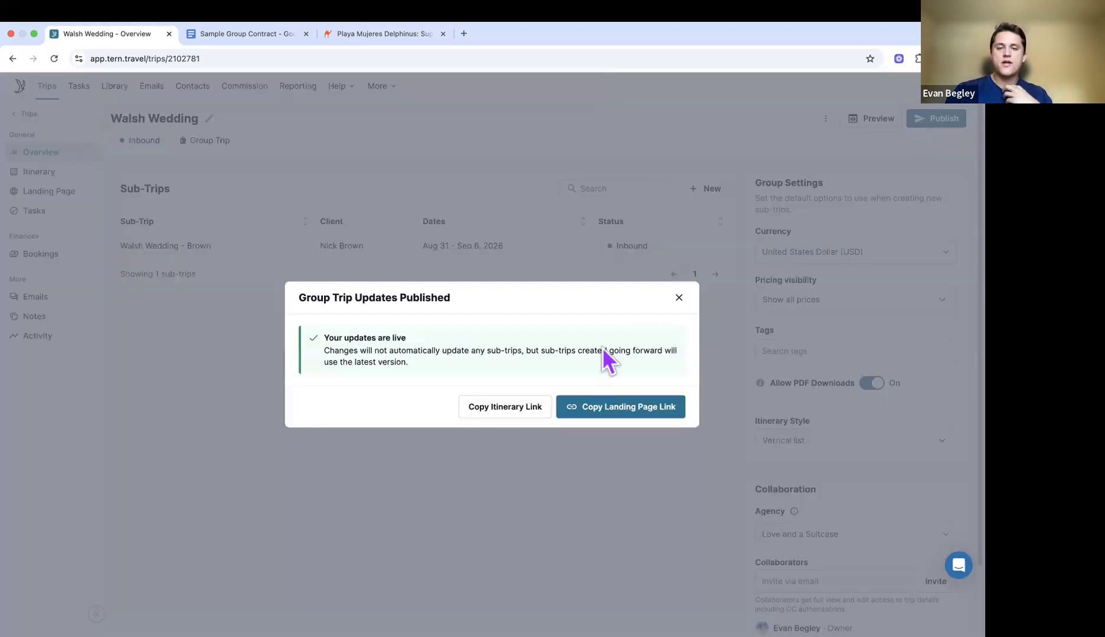
Step: Open the copied client itinerary link in a new tab and download it as a PDF
click(519, 420)
click(463, 33)
key(ctrl+v)
key(Return)
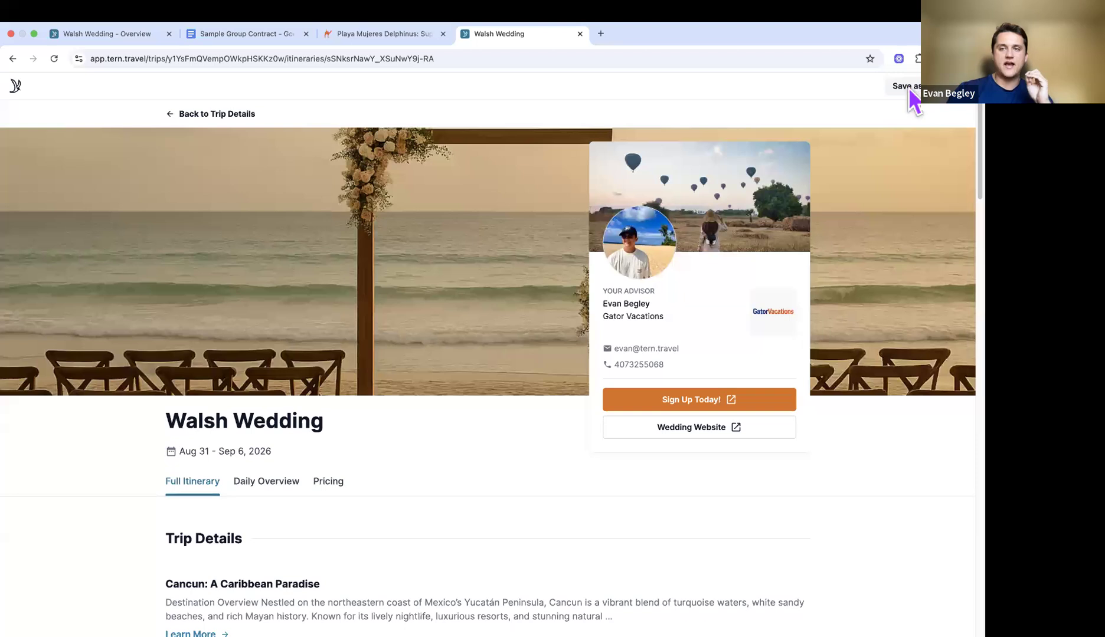
click(908, 87)
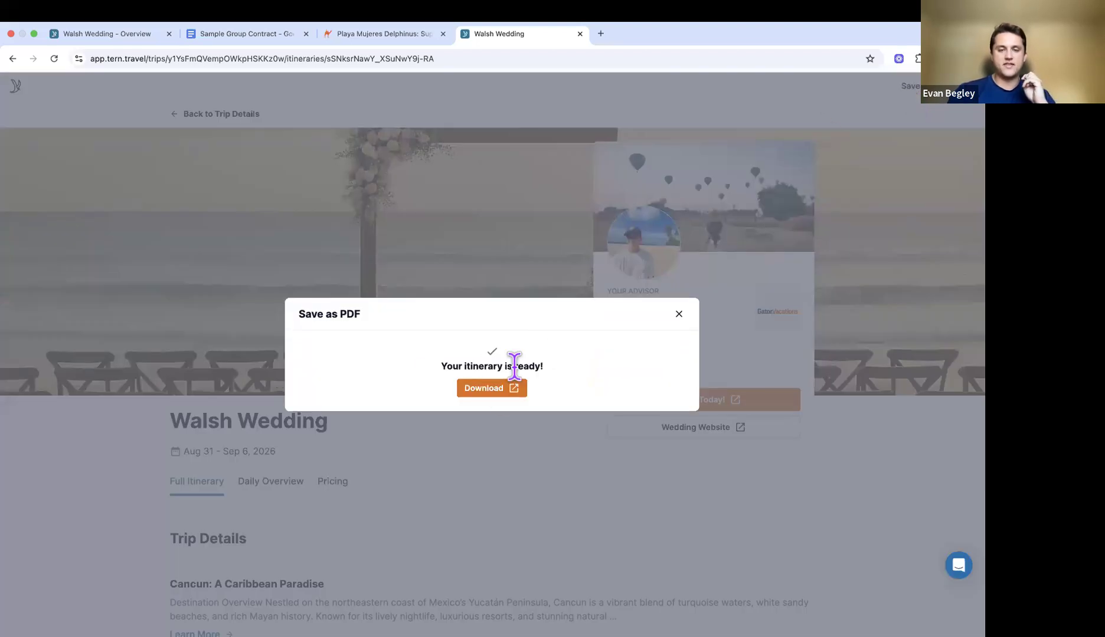
click(487, 389)
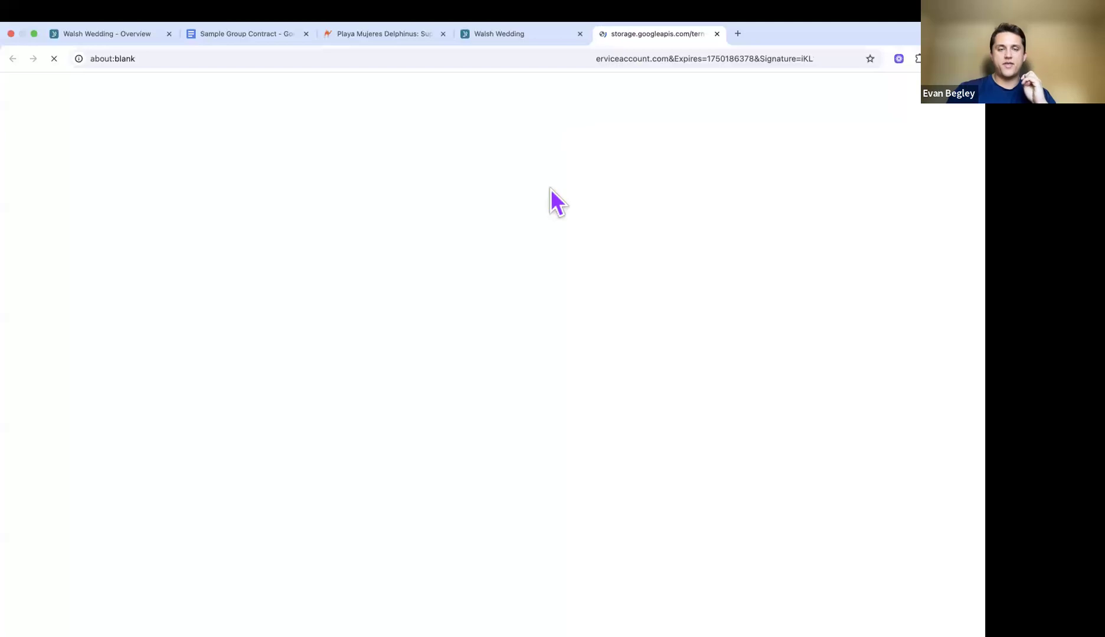
Step: Scroll through PDF pages 1–8: wedding info, AVA Resort stay, and days up to the ceremony
scroll(510, 259, down, 1)
scroll(509, 259, up, 1)
scroll(509, 258, down, 1)
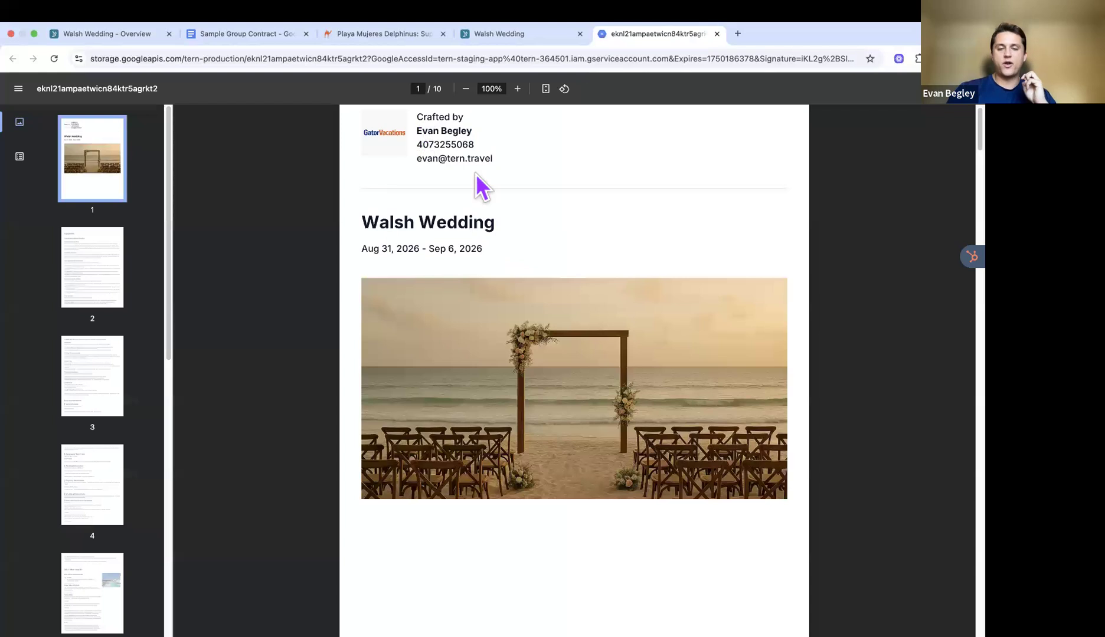
scroll(481, 184, down, 3)
scroll(481, 187, down, 2)
scroll(481, 187, down, 2)
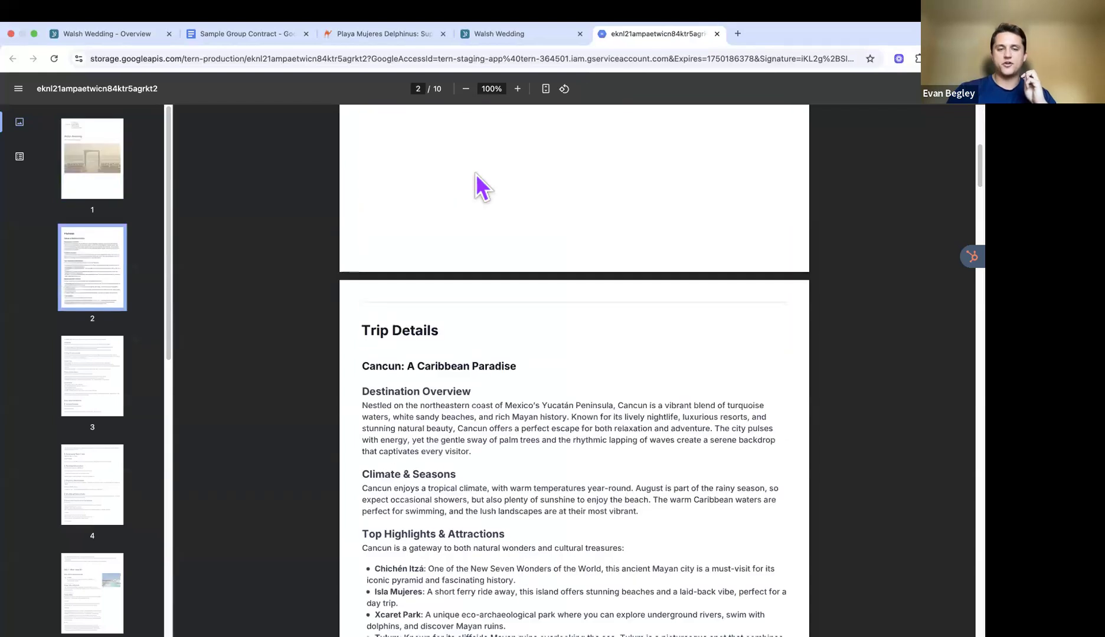
scroll(481, 187, down, 3)
scroll(463, 311, down, 5)
scroll(463, 311, down, 3)
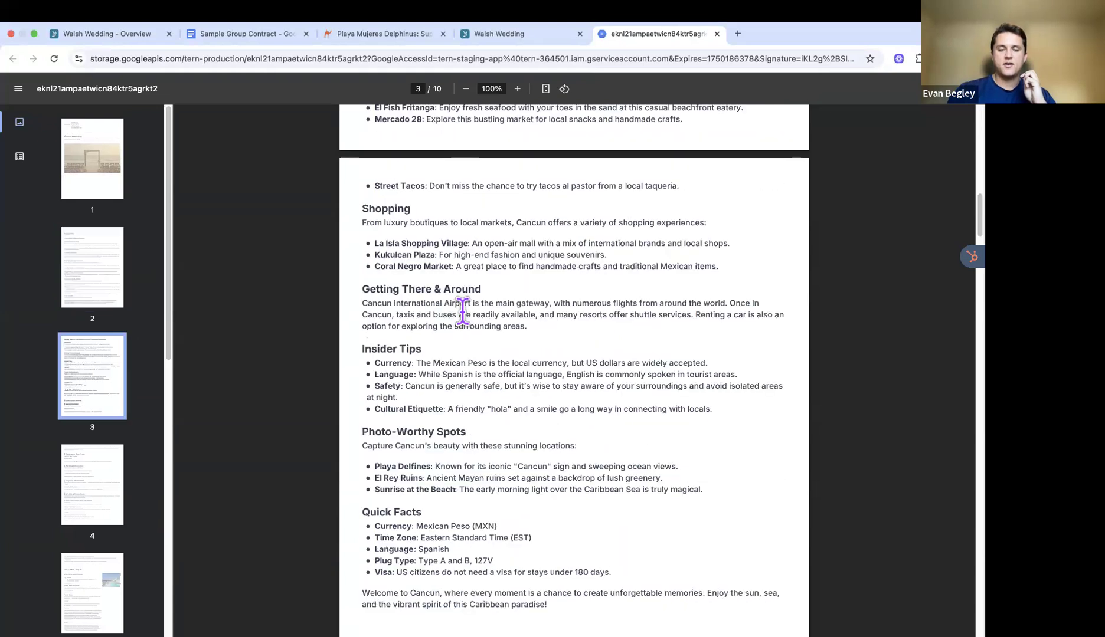
scroll(462, 311, down, 5)
scroll(481, 217, down, 2)
scroll(481, 224, down, 10)
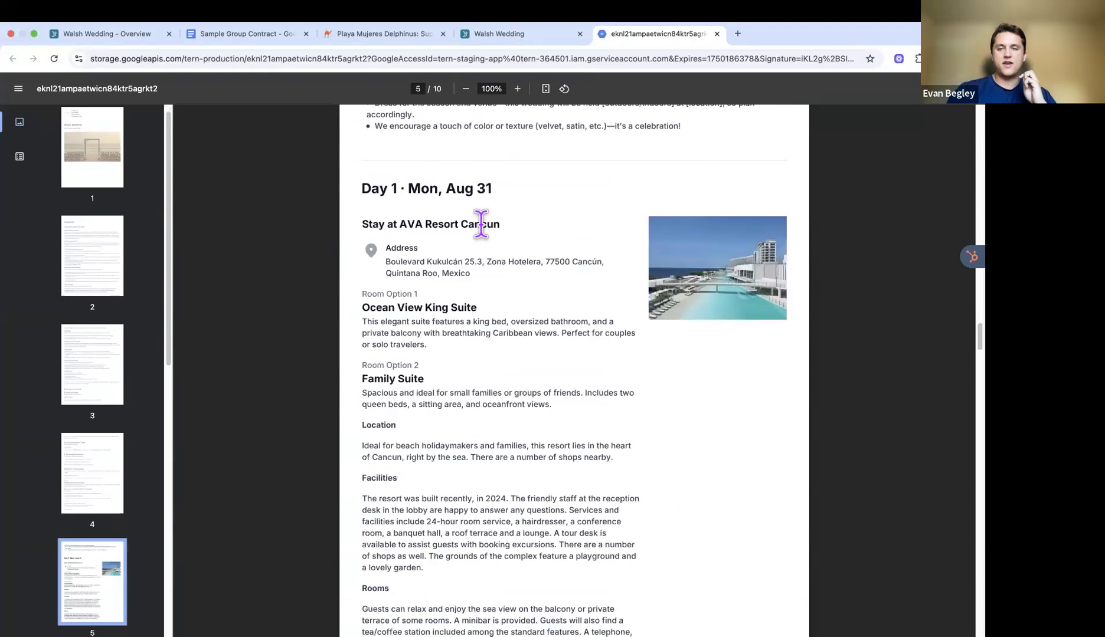
scroll(466, 236, down, 1)
scroll(449, 251, down, 5)
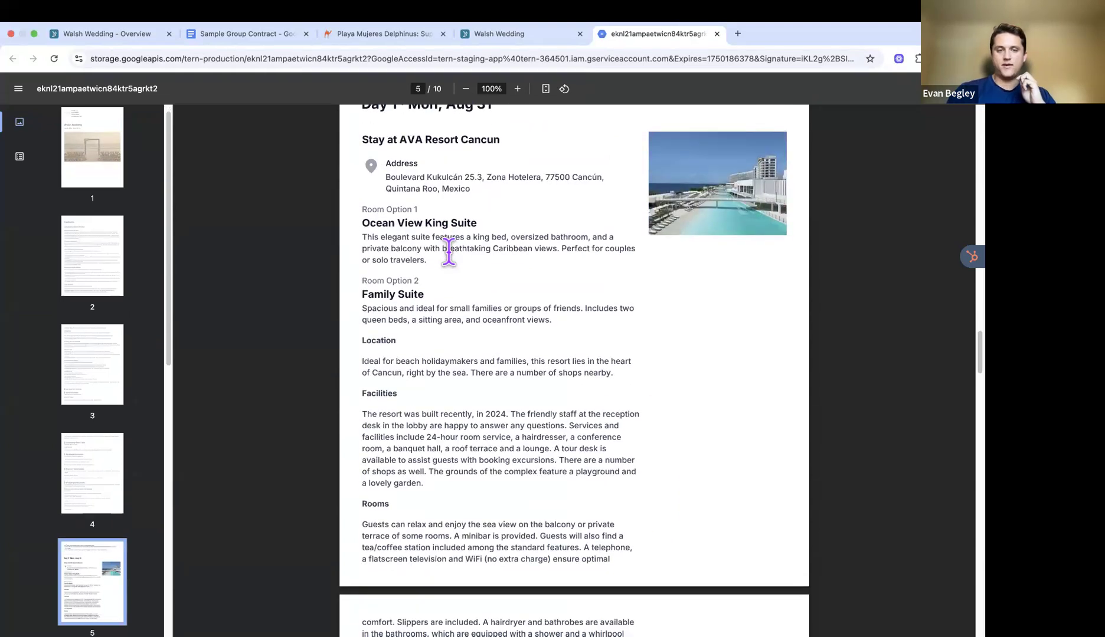
scroll(449, 251, down, 12)
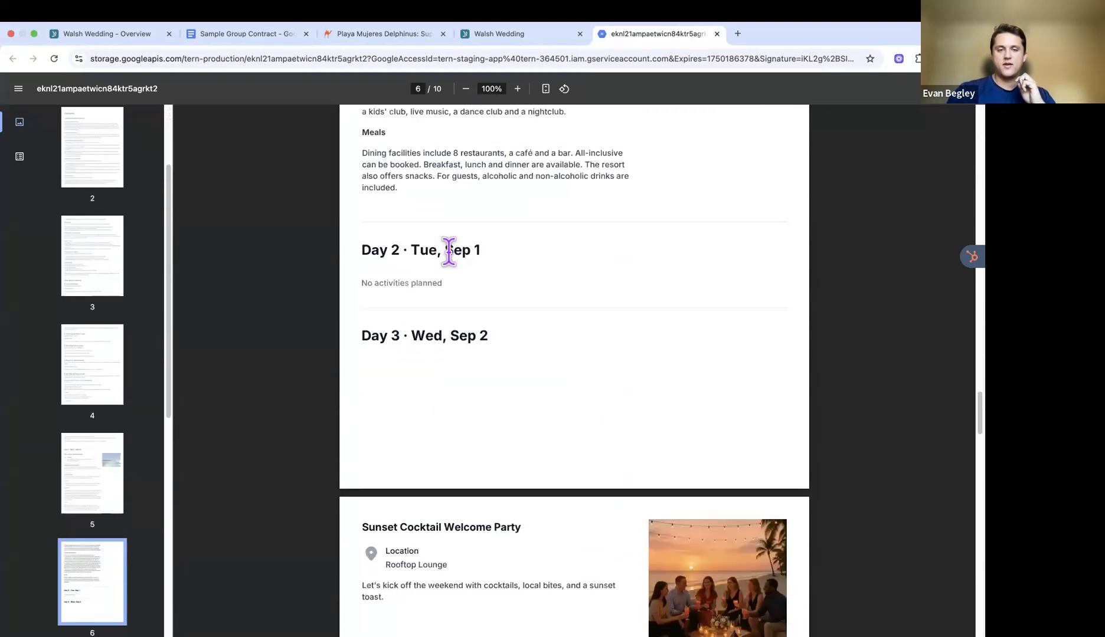
scroll(449, 251, down, 2)
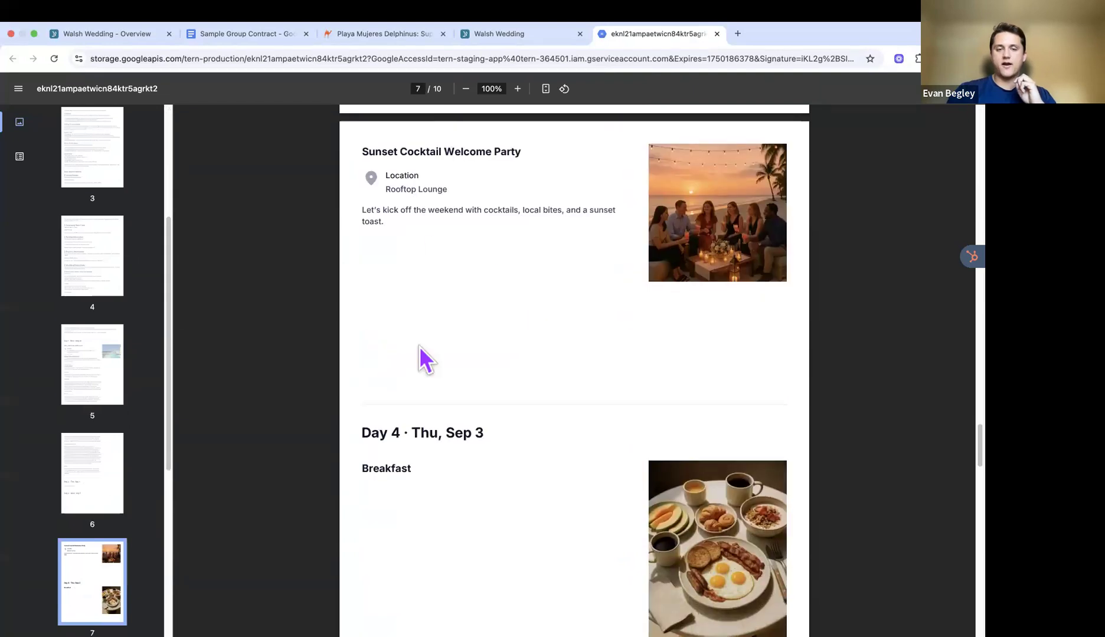
scroll(454, 326, down, 4)
scroll(496, 277, down, 1)
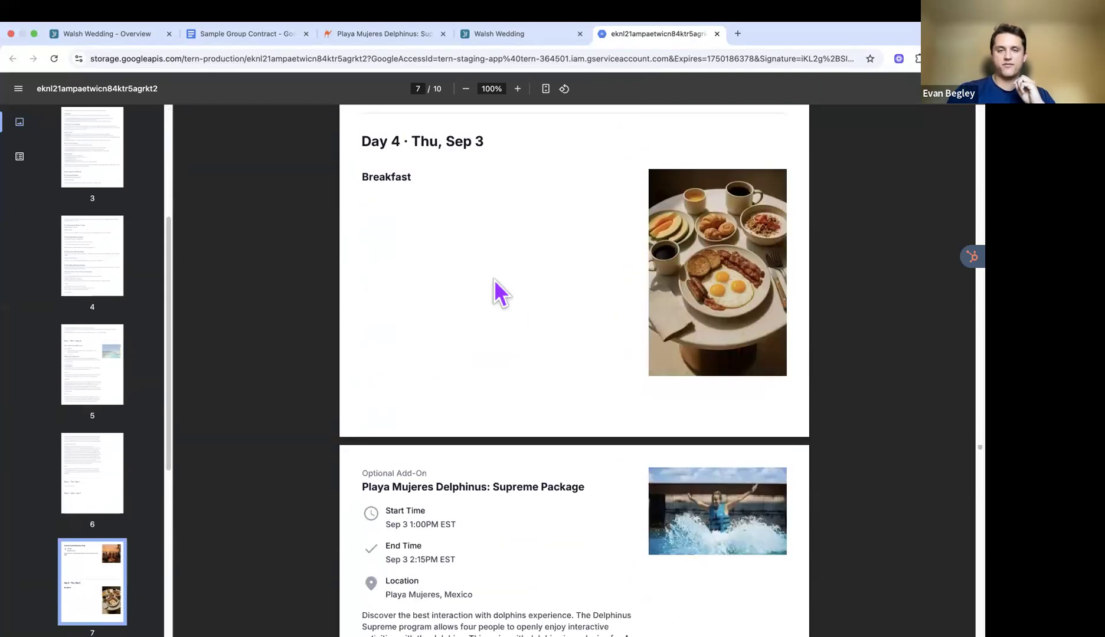
scroll(495, 277, up, 6)
scroll(494, 279, down, 4)
scroll(494, 289, down, 7)
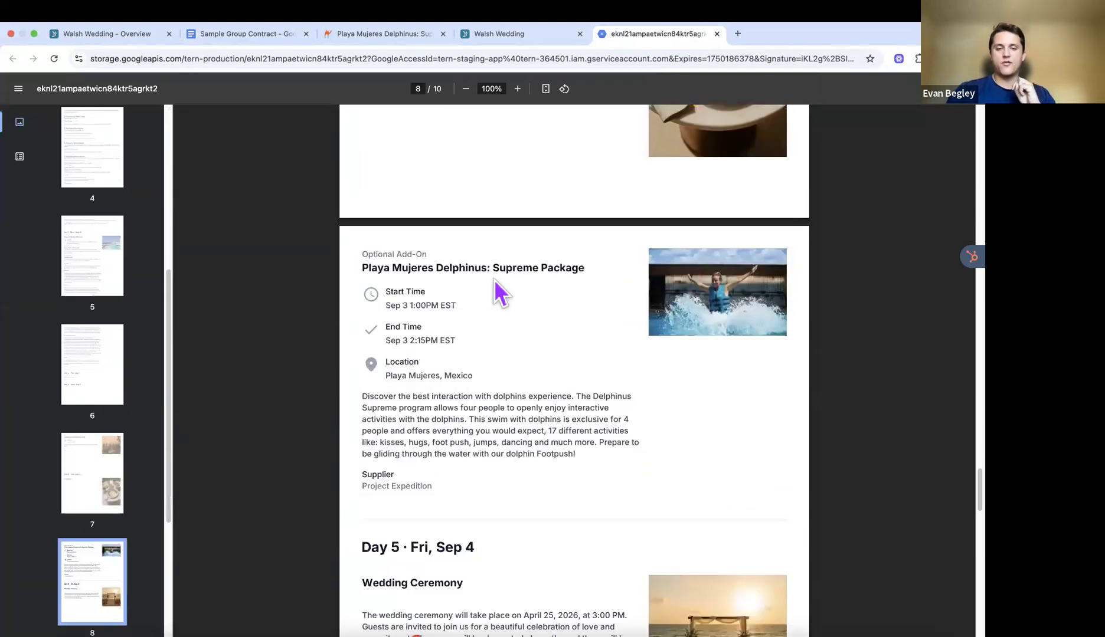